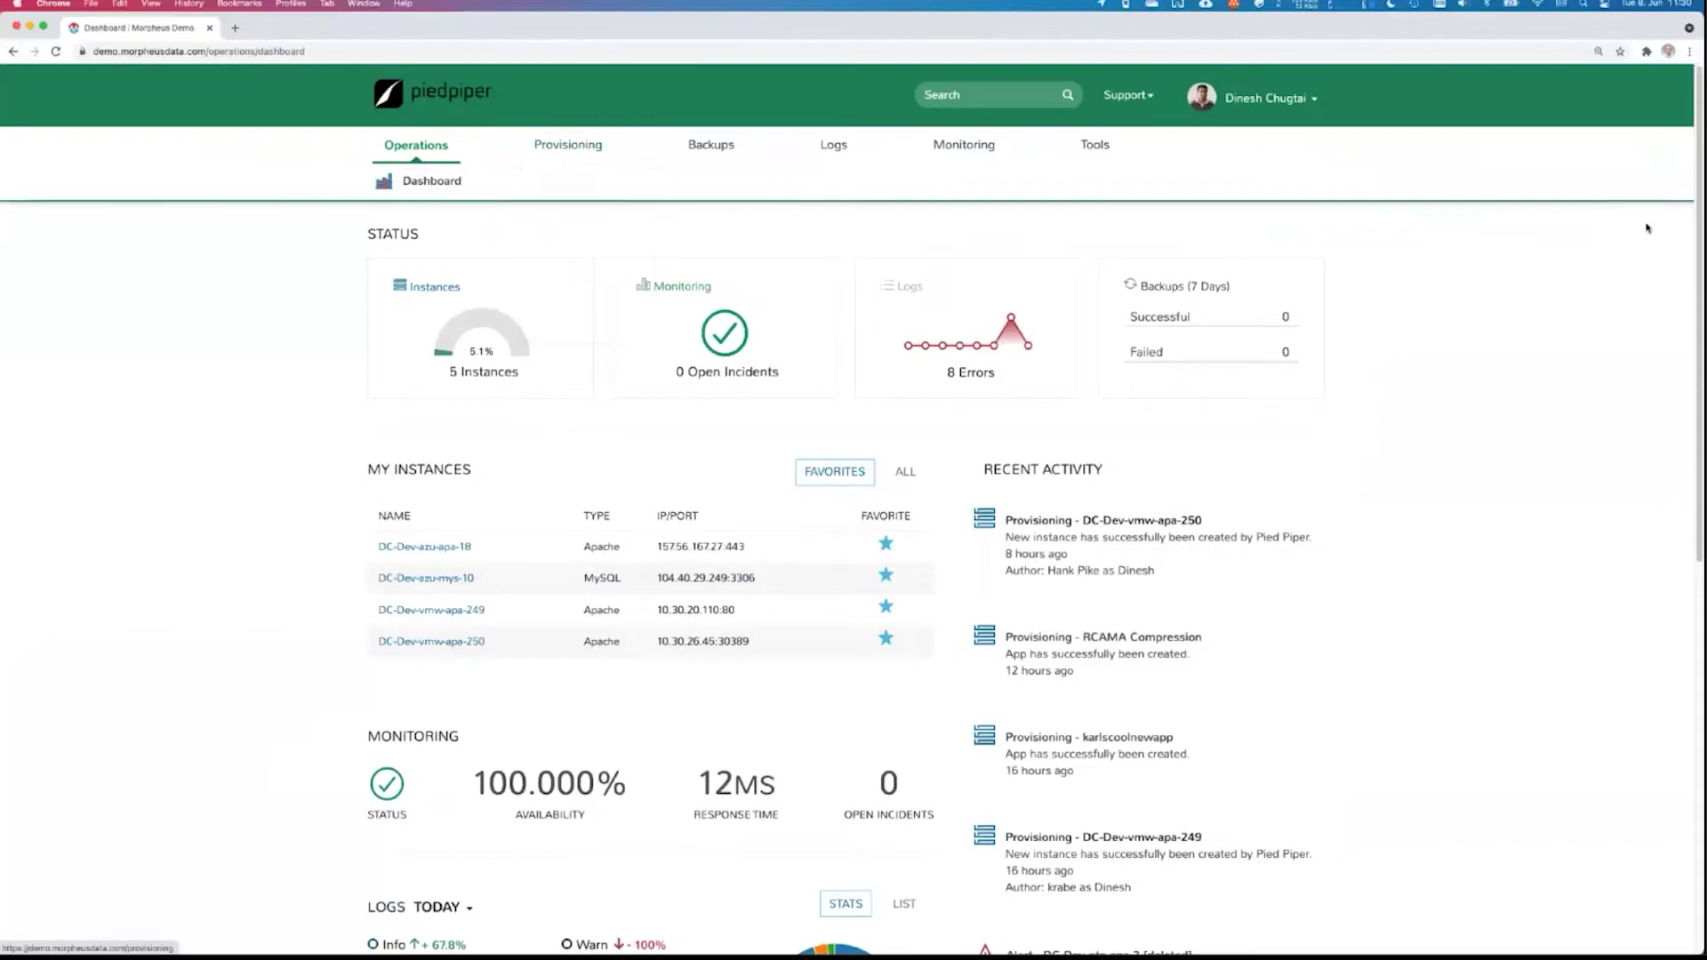
# Quit impersonating the tenant user and open the administrator's list of roles
pyautogui.click(1269, 100)
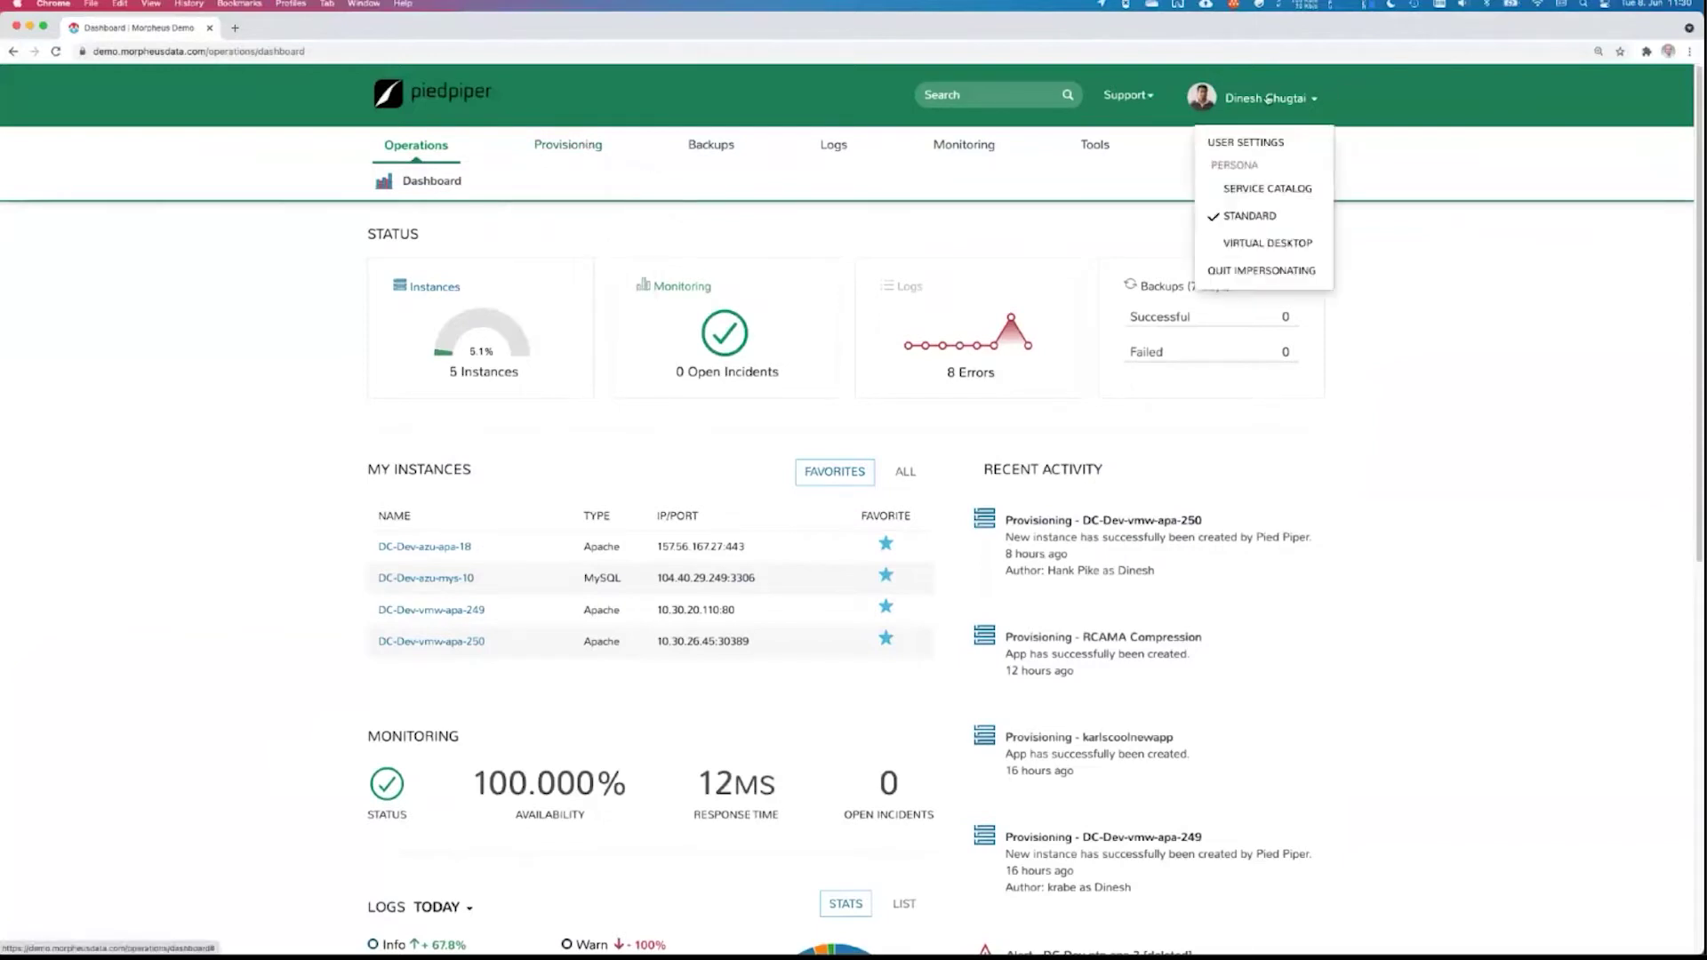
pyautogui.click(1271, 269)
pyautogui.moveTo(1289, 173)
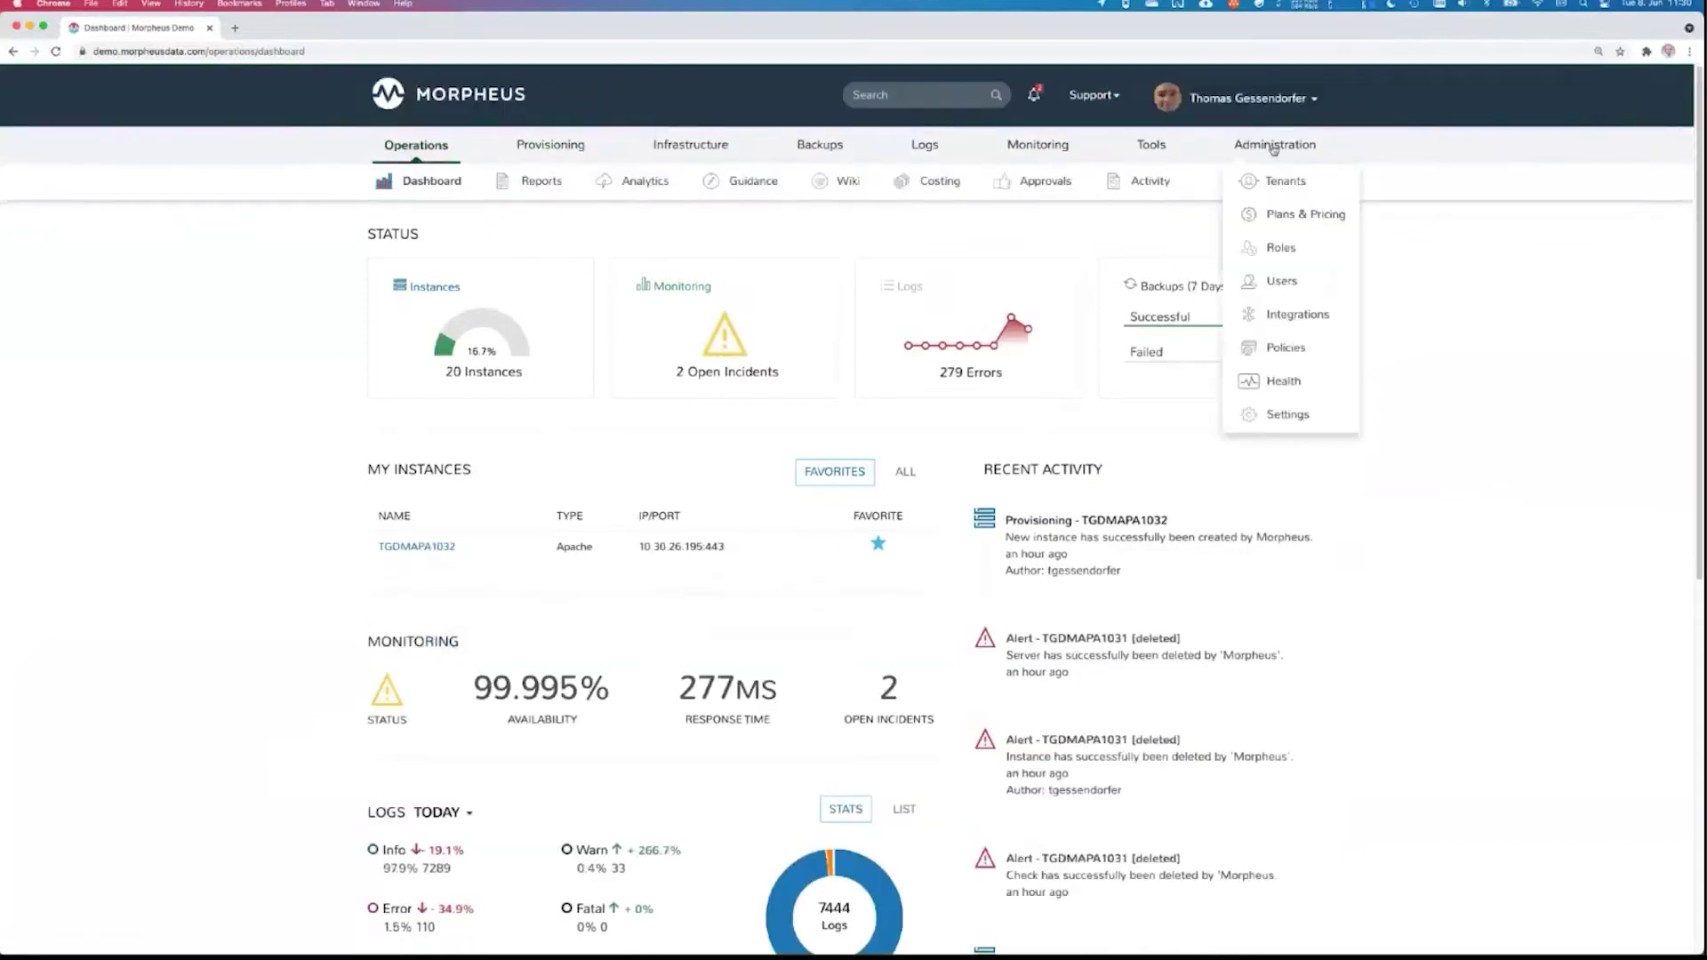
pyautogui.click(1294, 256)
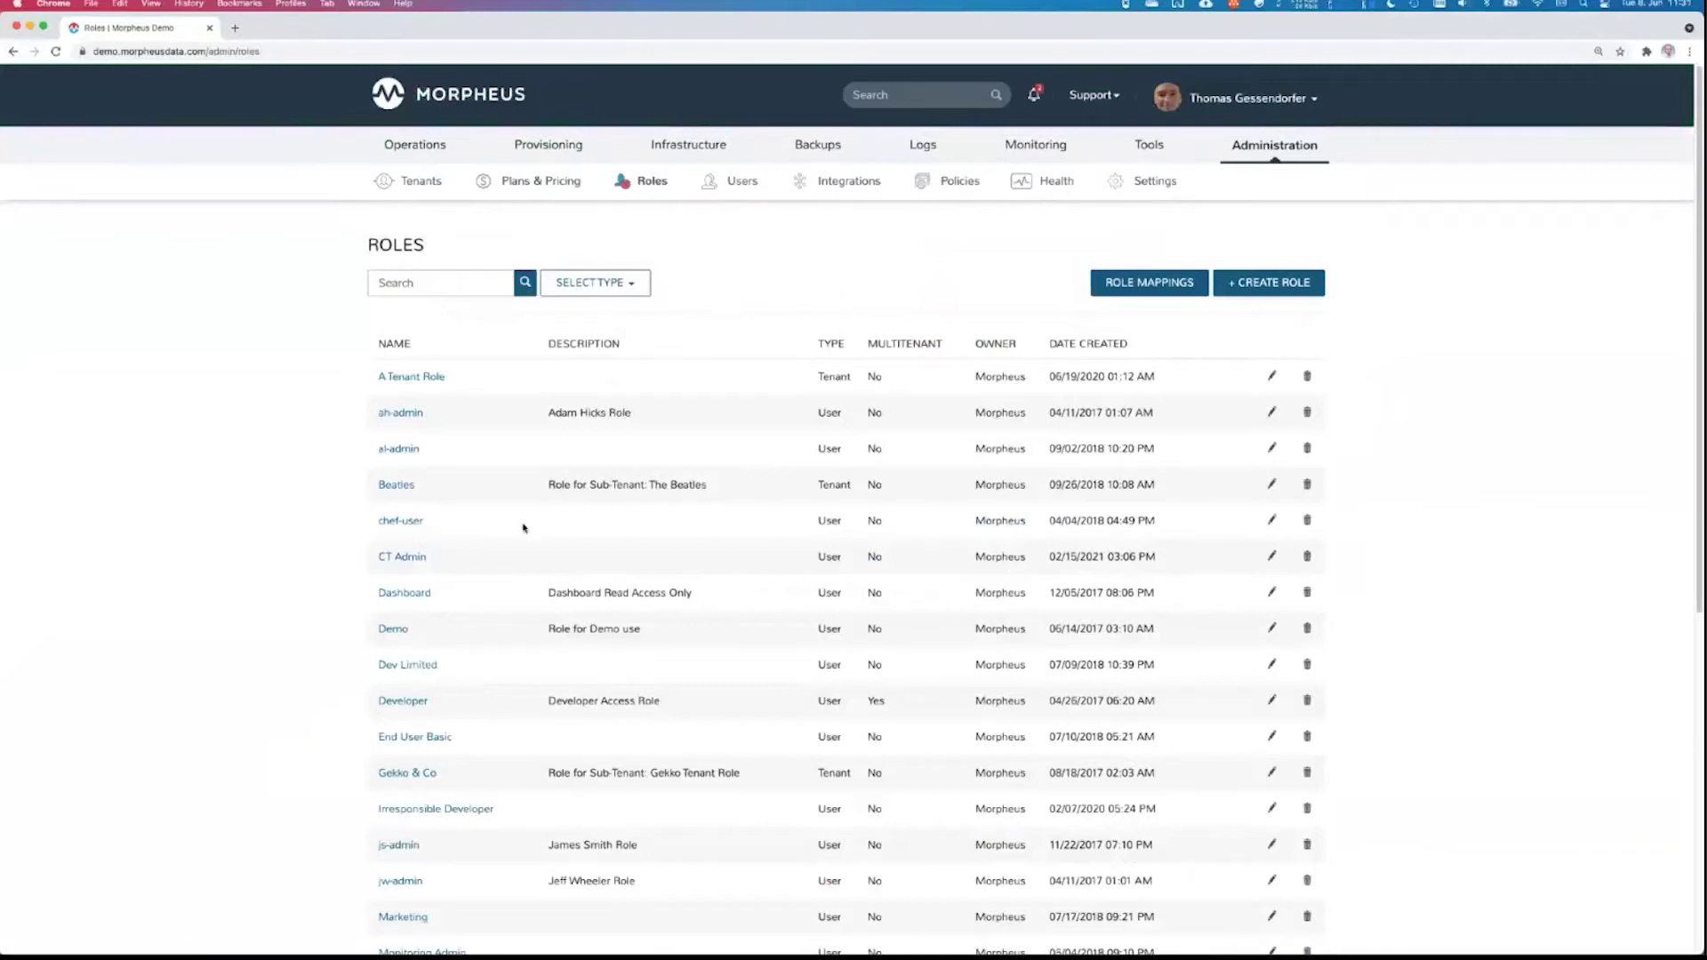
# Examine A Tenant Role's permissions for clouds, instance types, blueprints, personas, catalog items and VDI pools
pyautogui.click(400, 377)
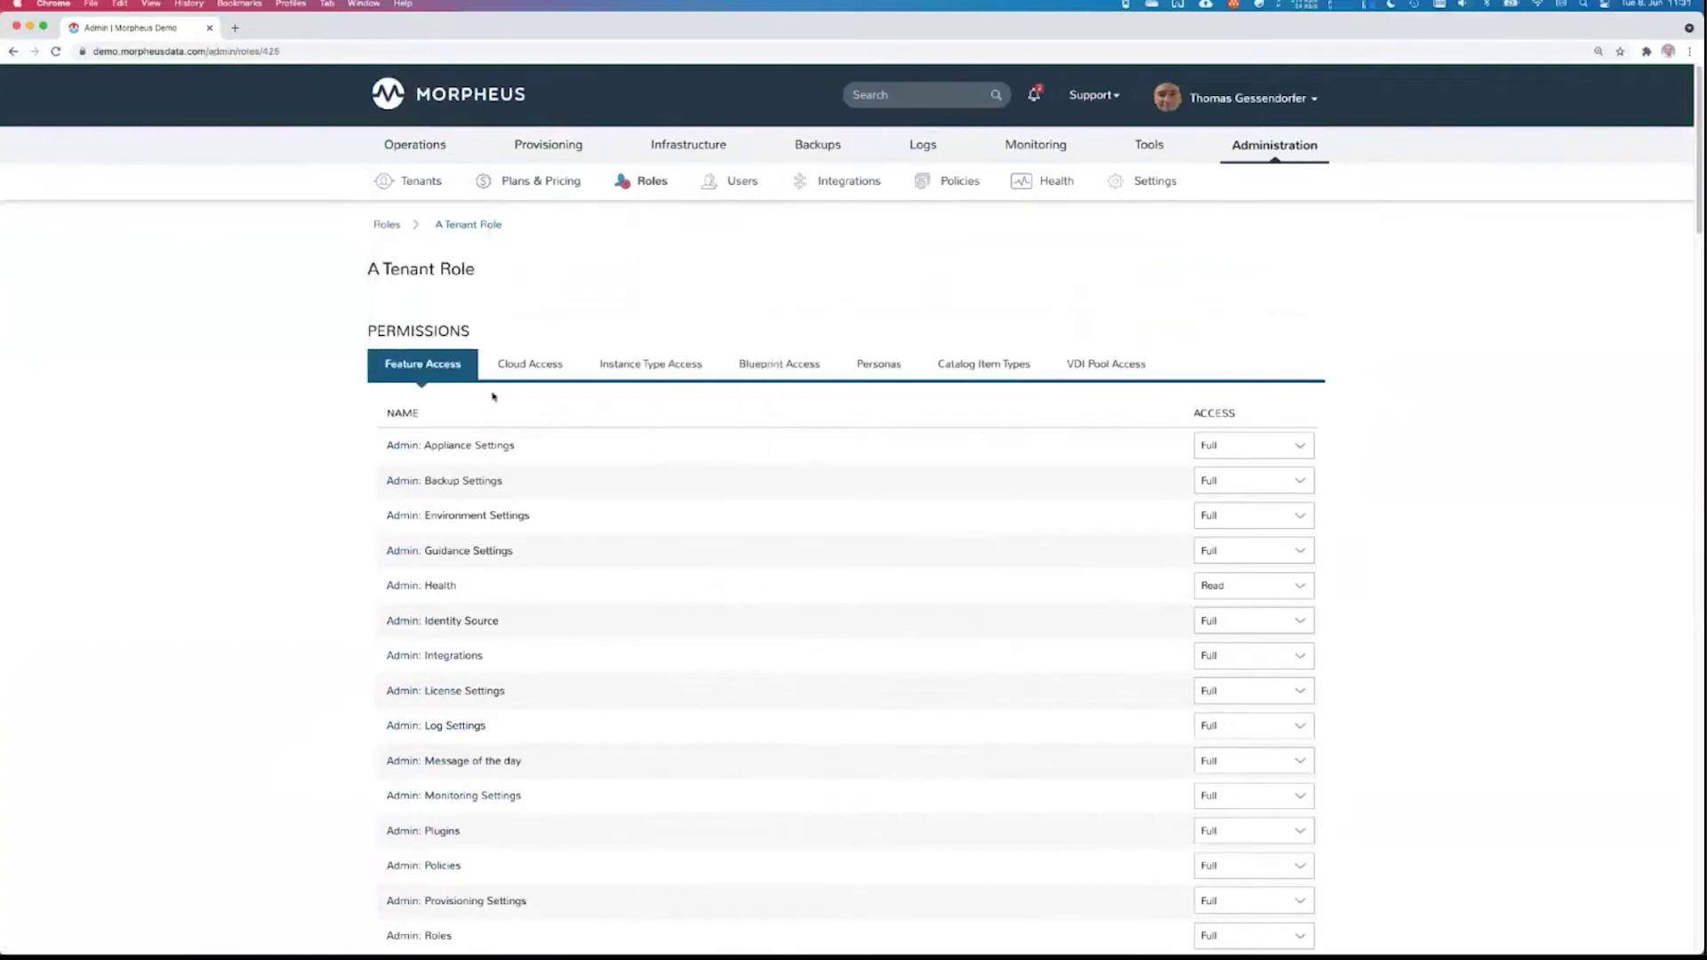
pyautogui.click(522, 363)
pyautogui.scroll(-3, 762, 579)
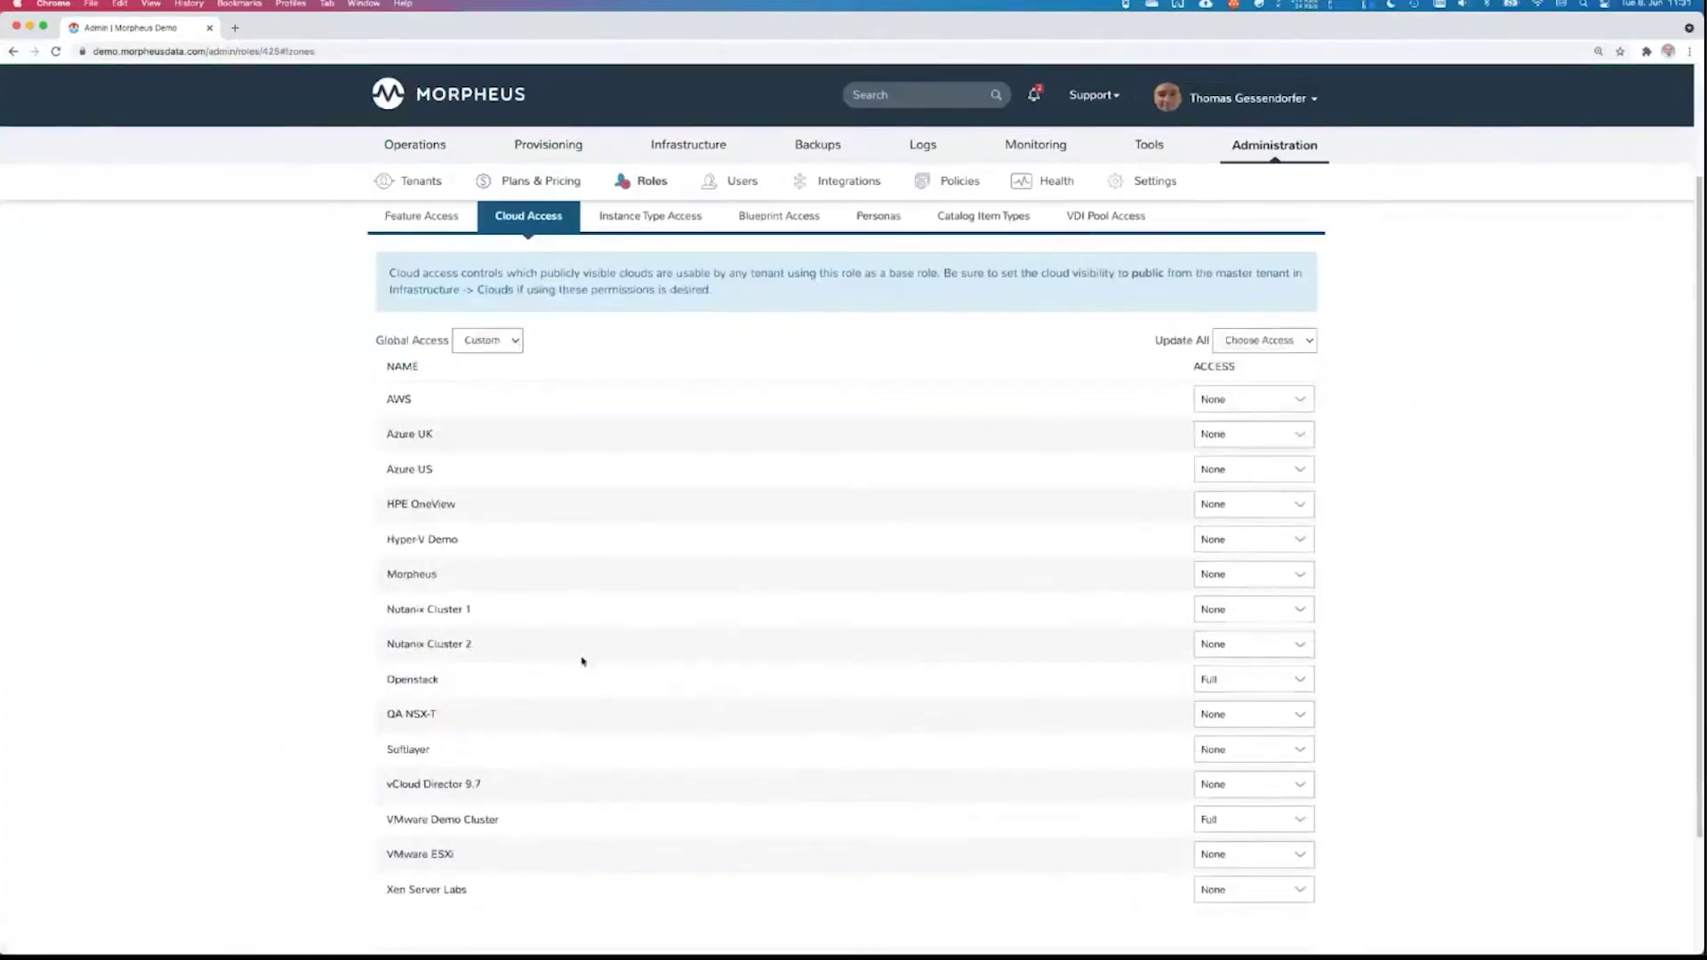
pyautogui.scroll(3, 583, 660)
pyautogui.click(661, 366)
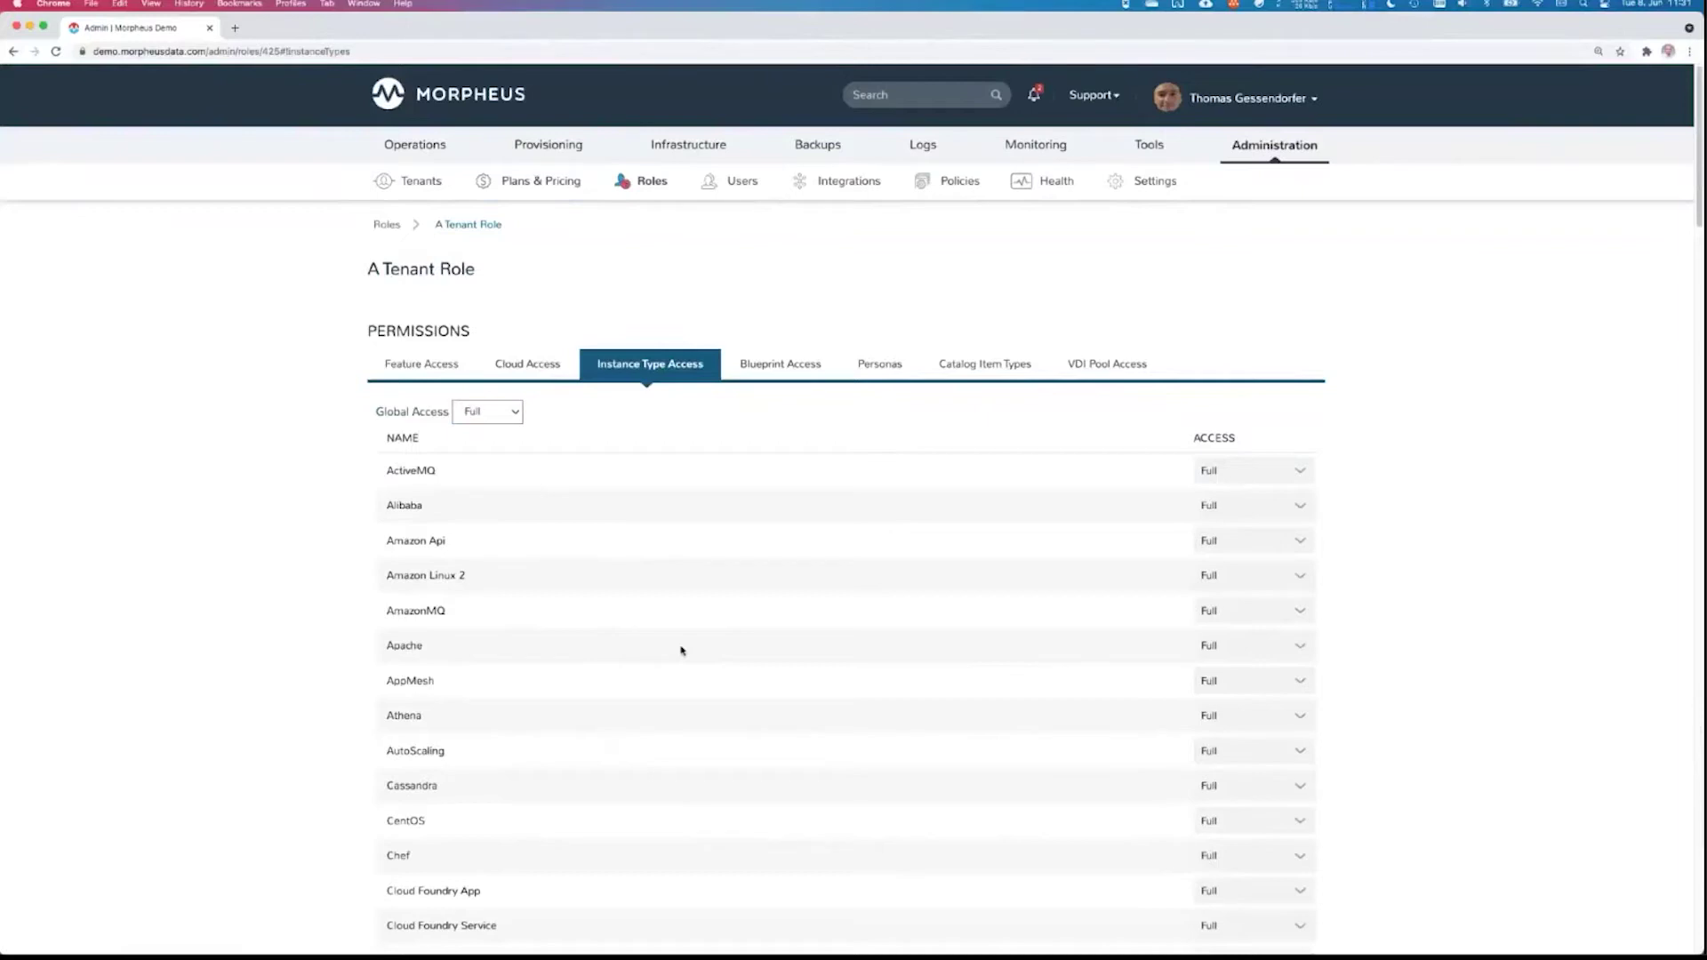
pyautogui.click(780, 369)
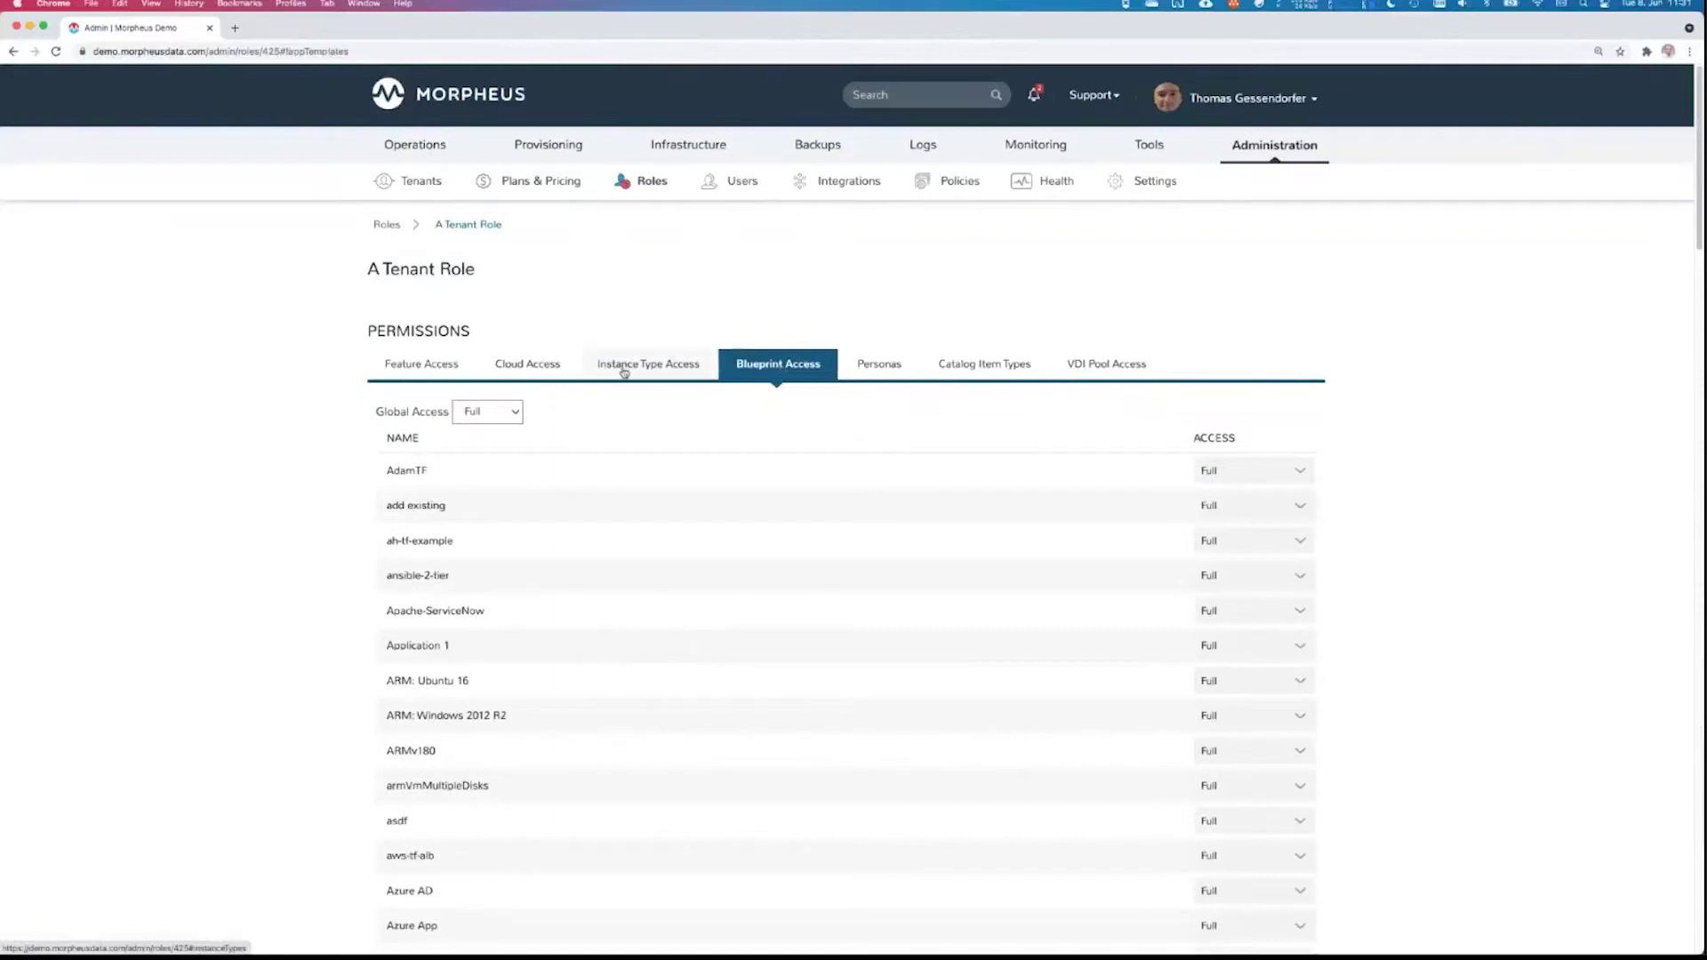
pyautogui.click(873, 364)
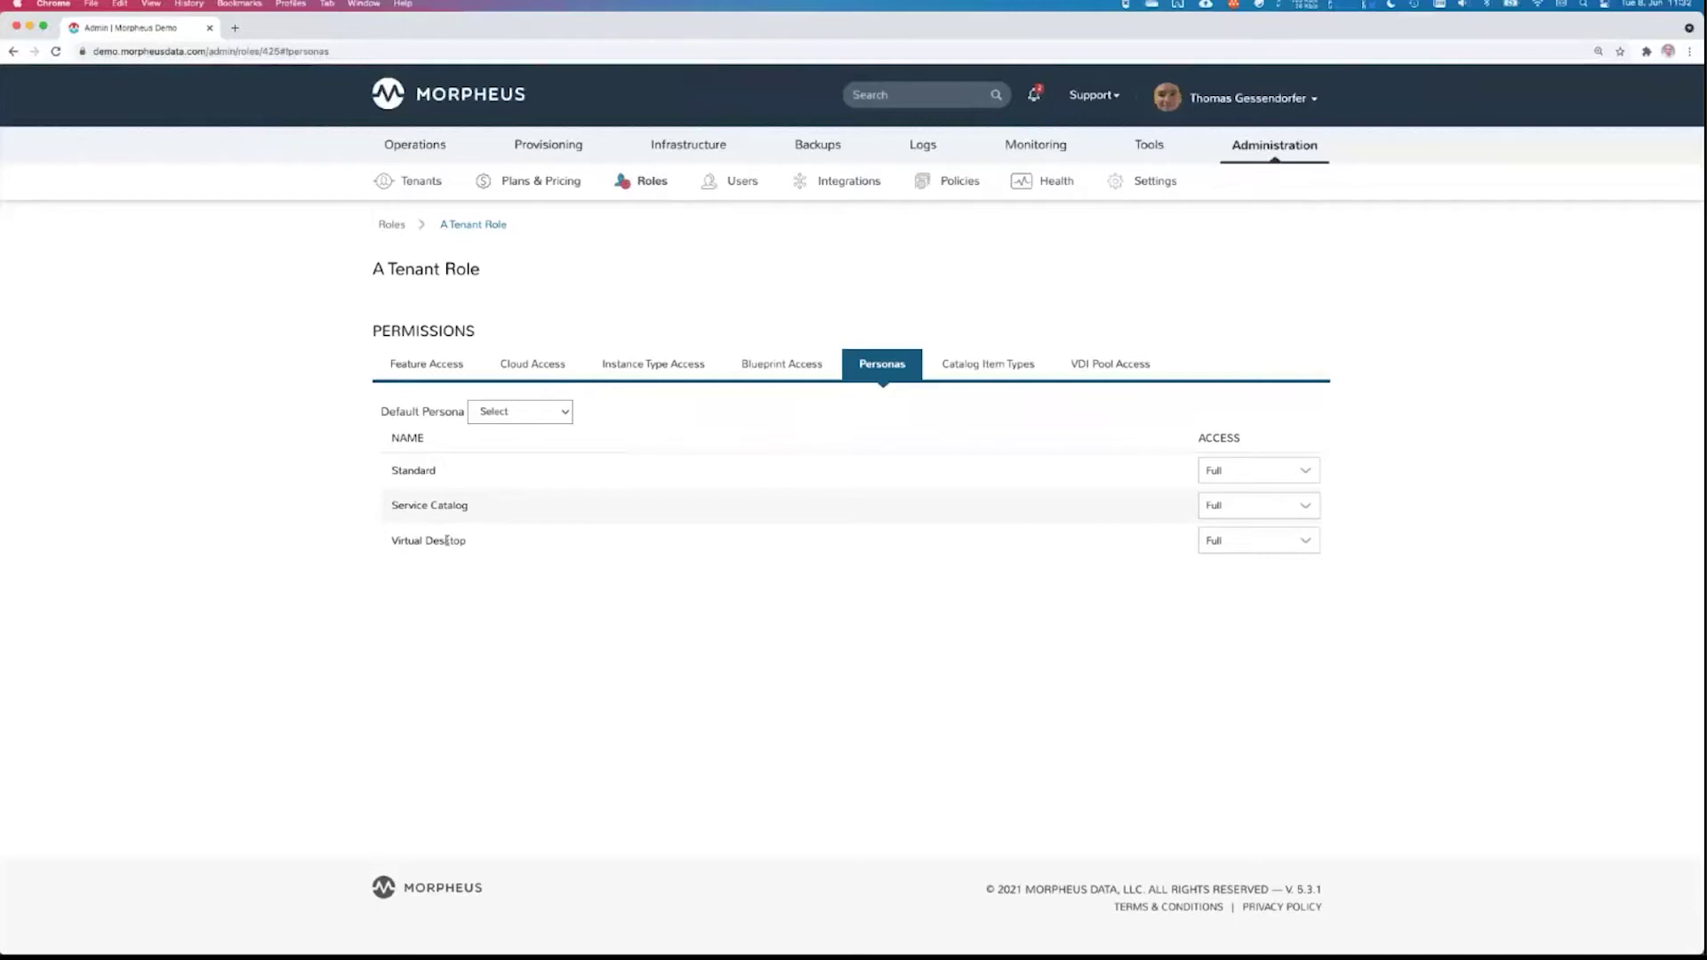
pyautogui.click(967, 366)
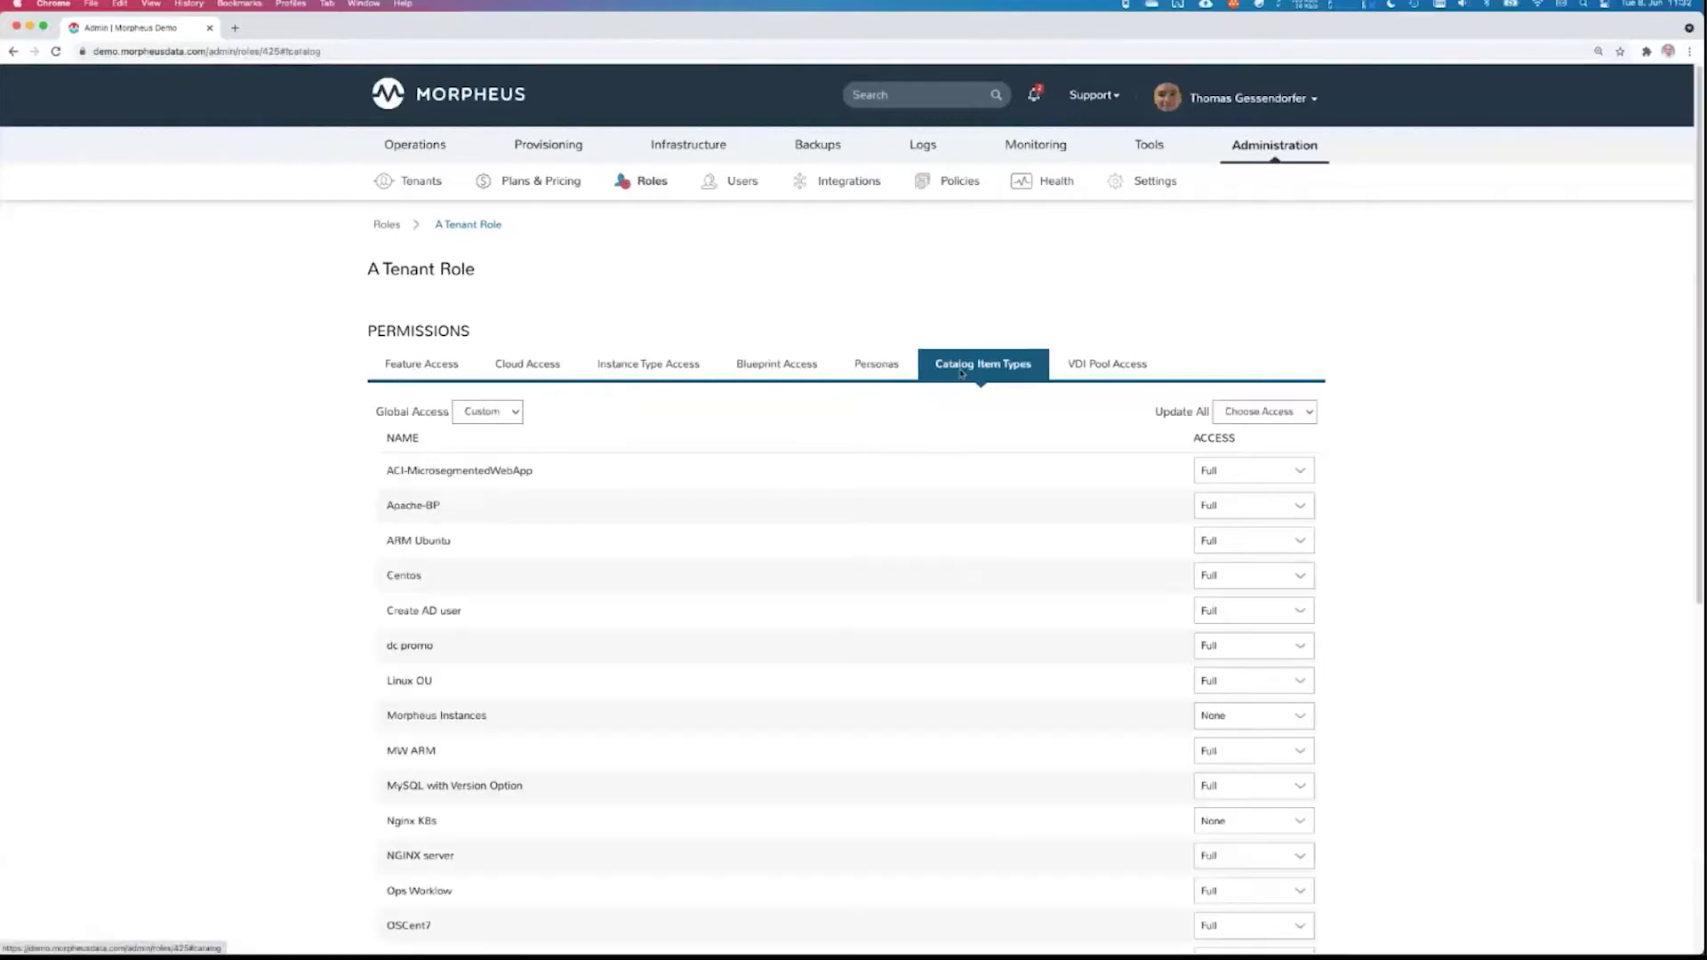
pyautogui.click(1114, 367)
# Review the policy types offered when adding a new policy, and close the form without saving
pyautogui.moveTo(1274, 147)
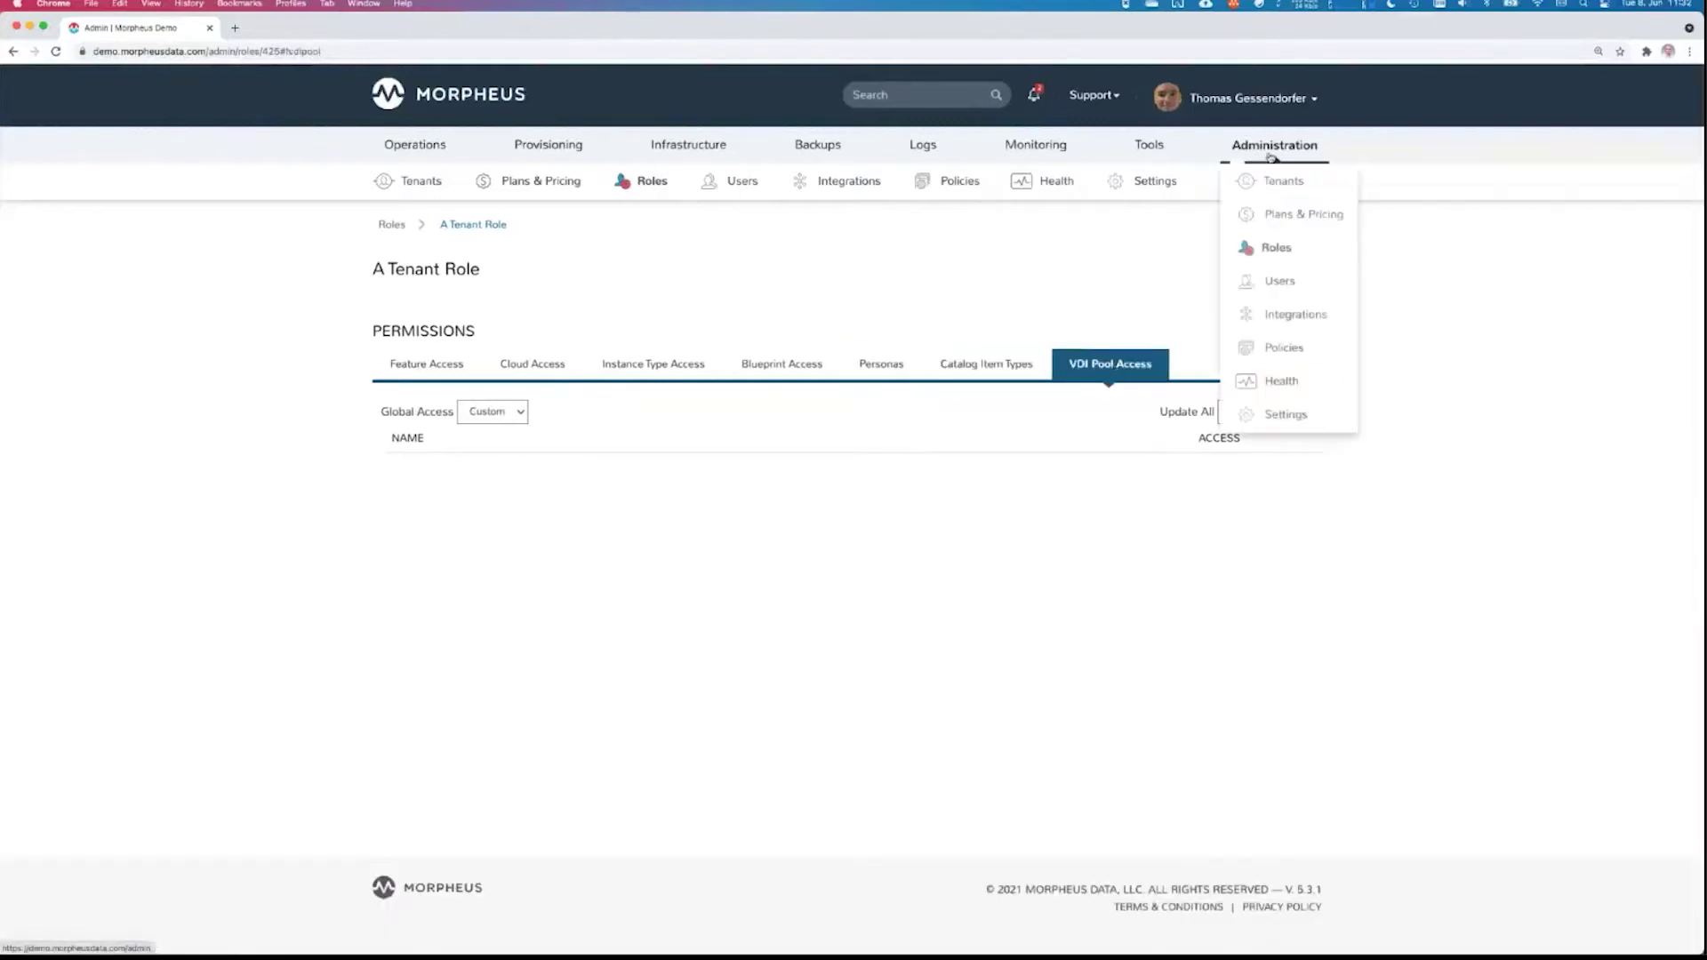
pyautogui.click(1285, 349)
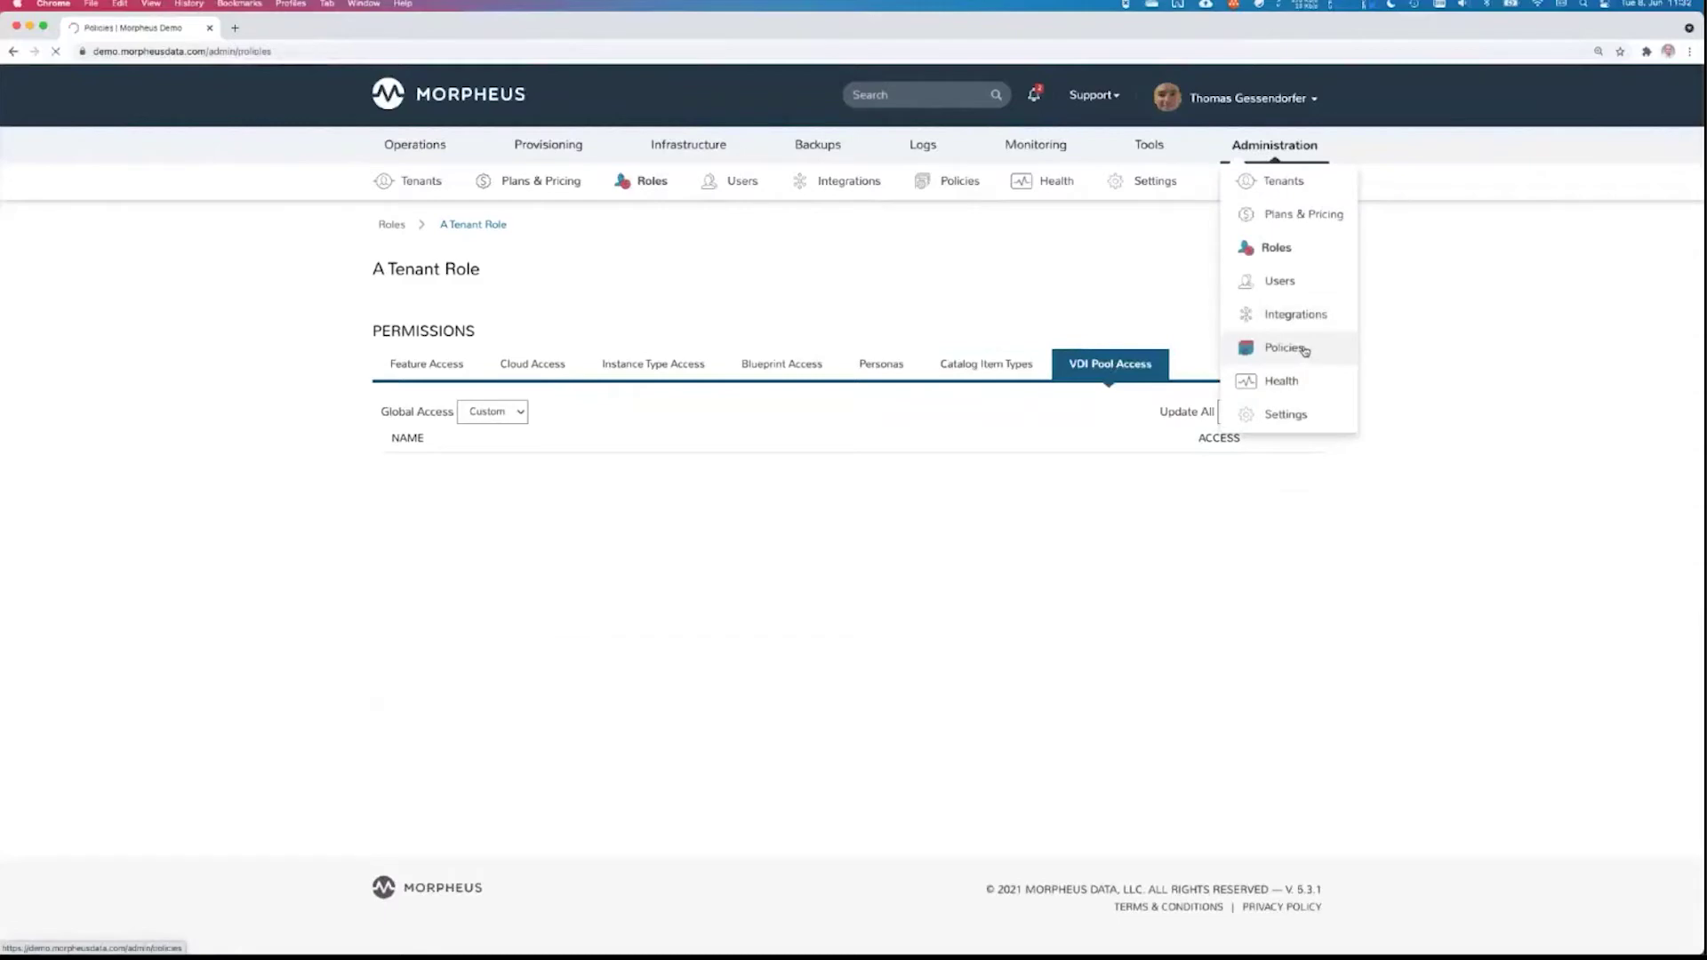
pyautogui.click(1309, 286)
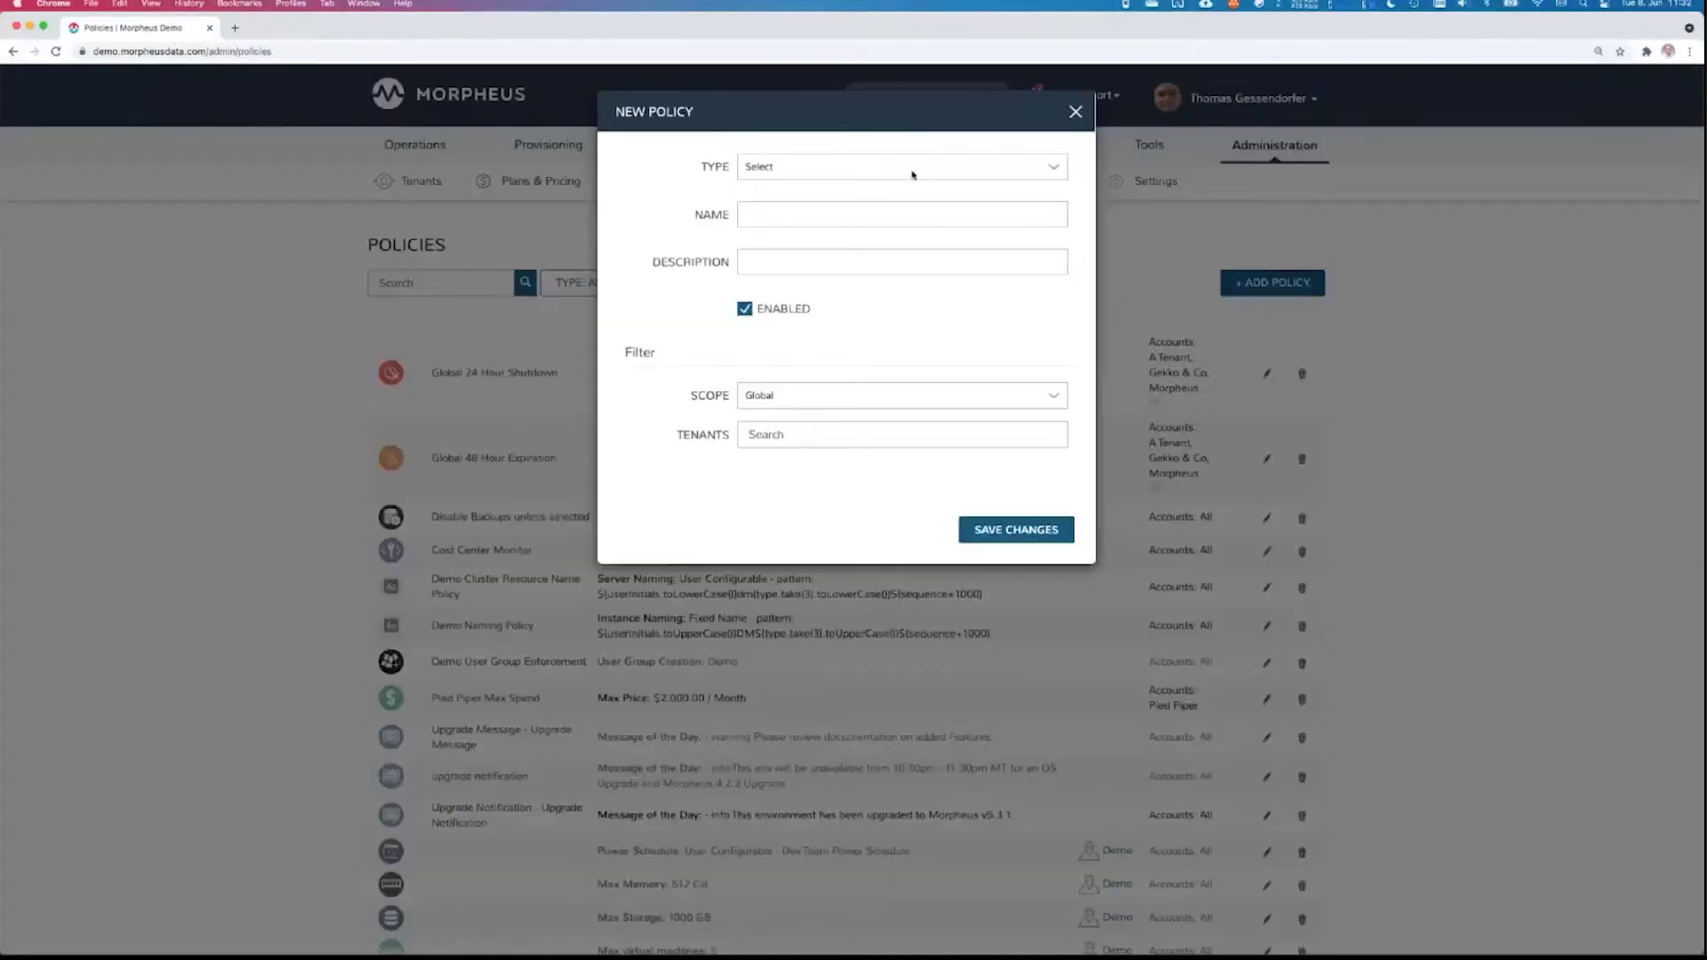
pyautogui.click(912, 175)
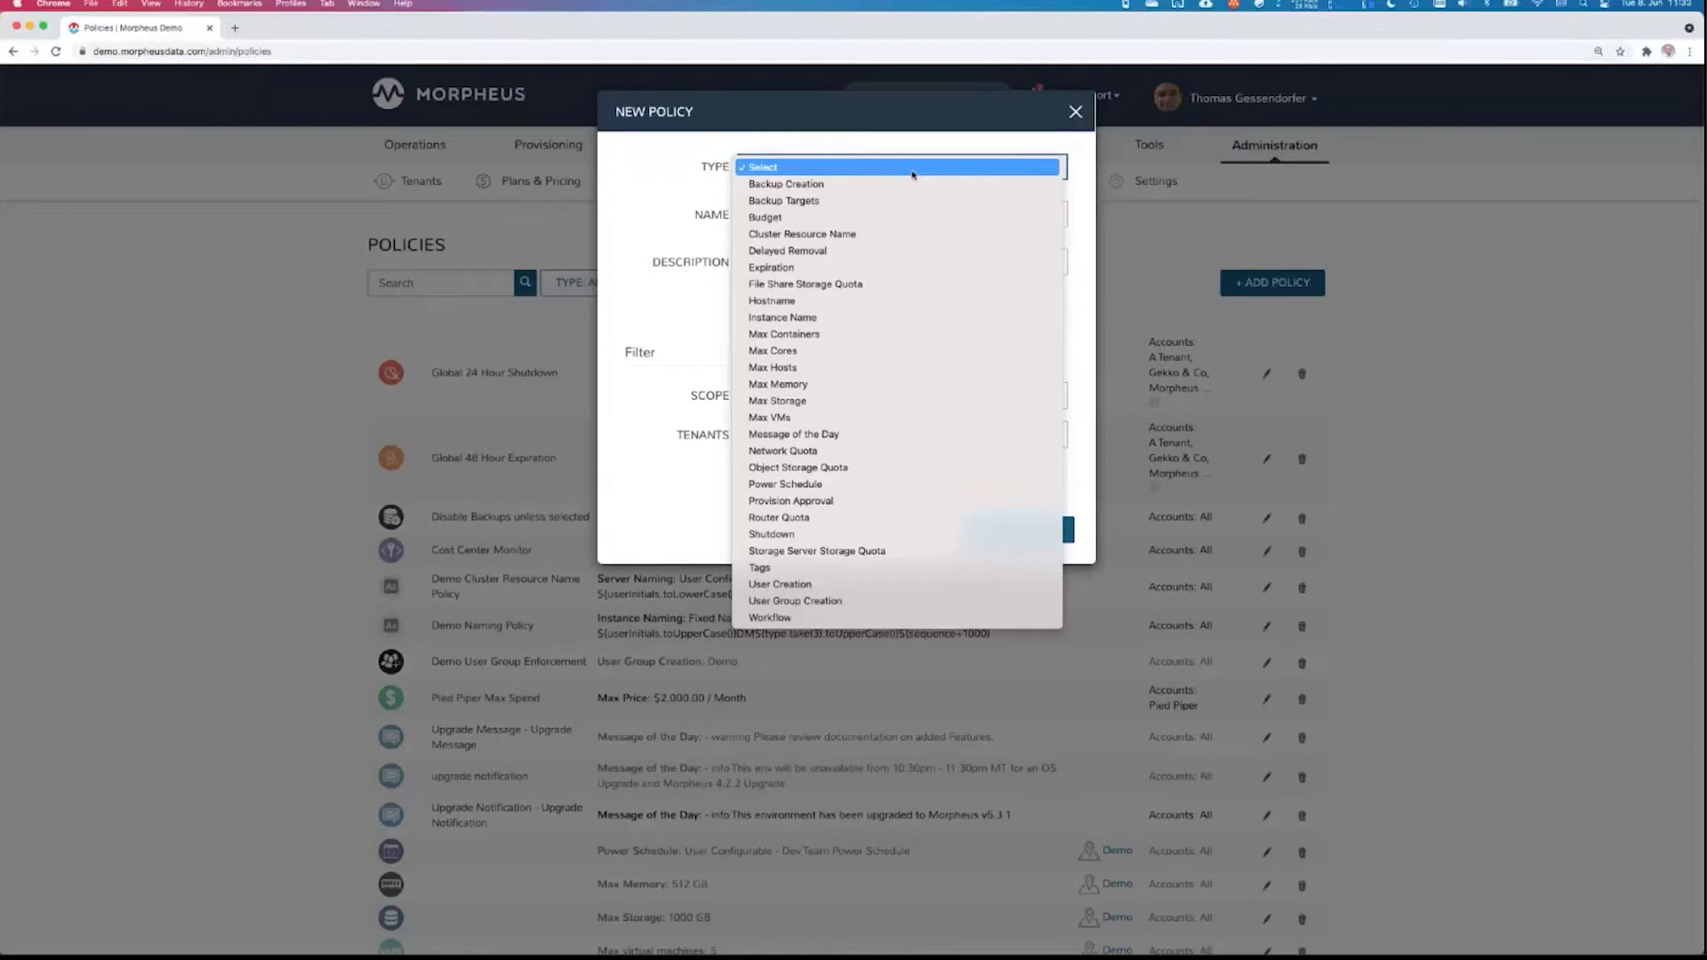
pyautogui.click(1076, 111)
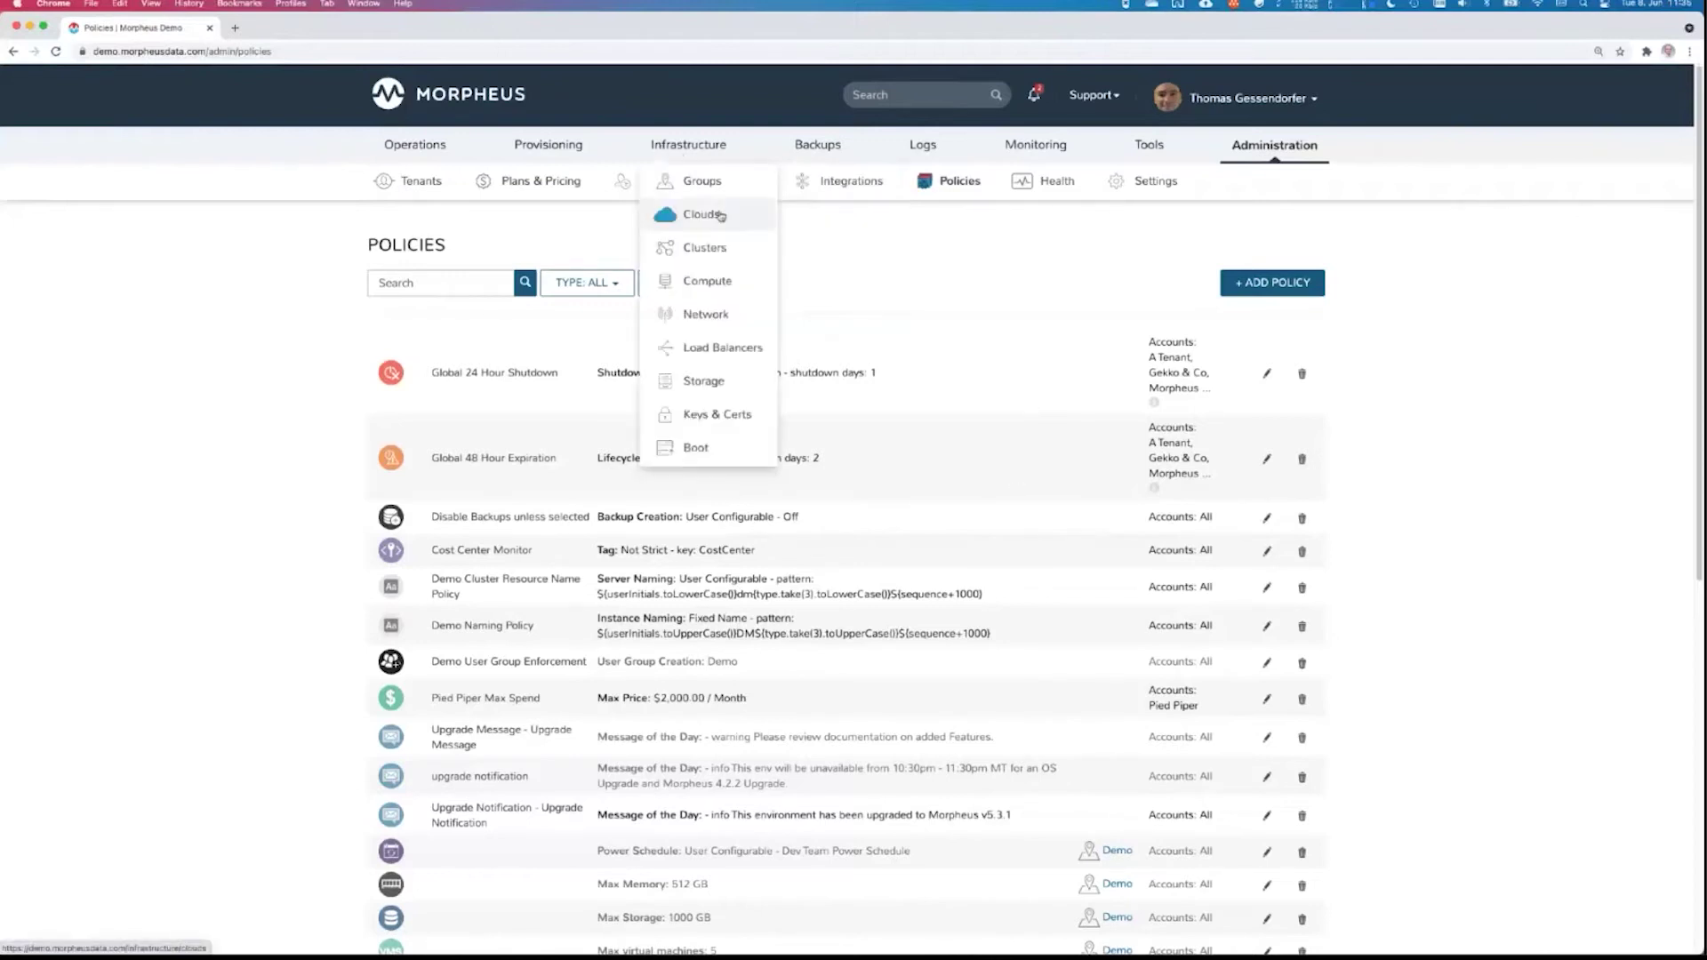
# Browse the cloud types available for a new cloud under Infrastructure, and close the wizard without creating one
pyautogui.click(718, 215)
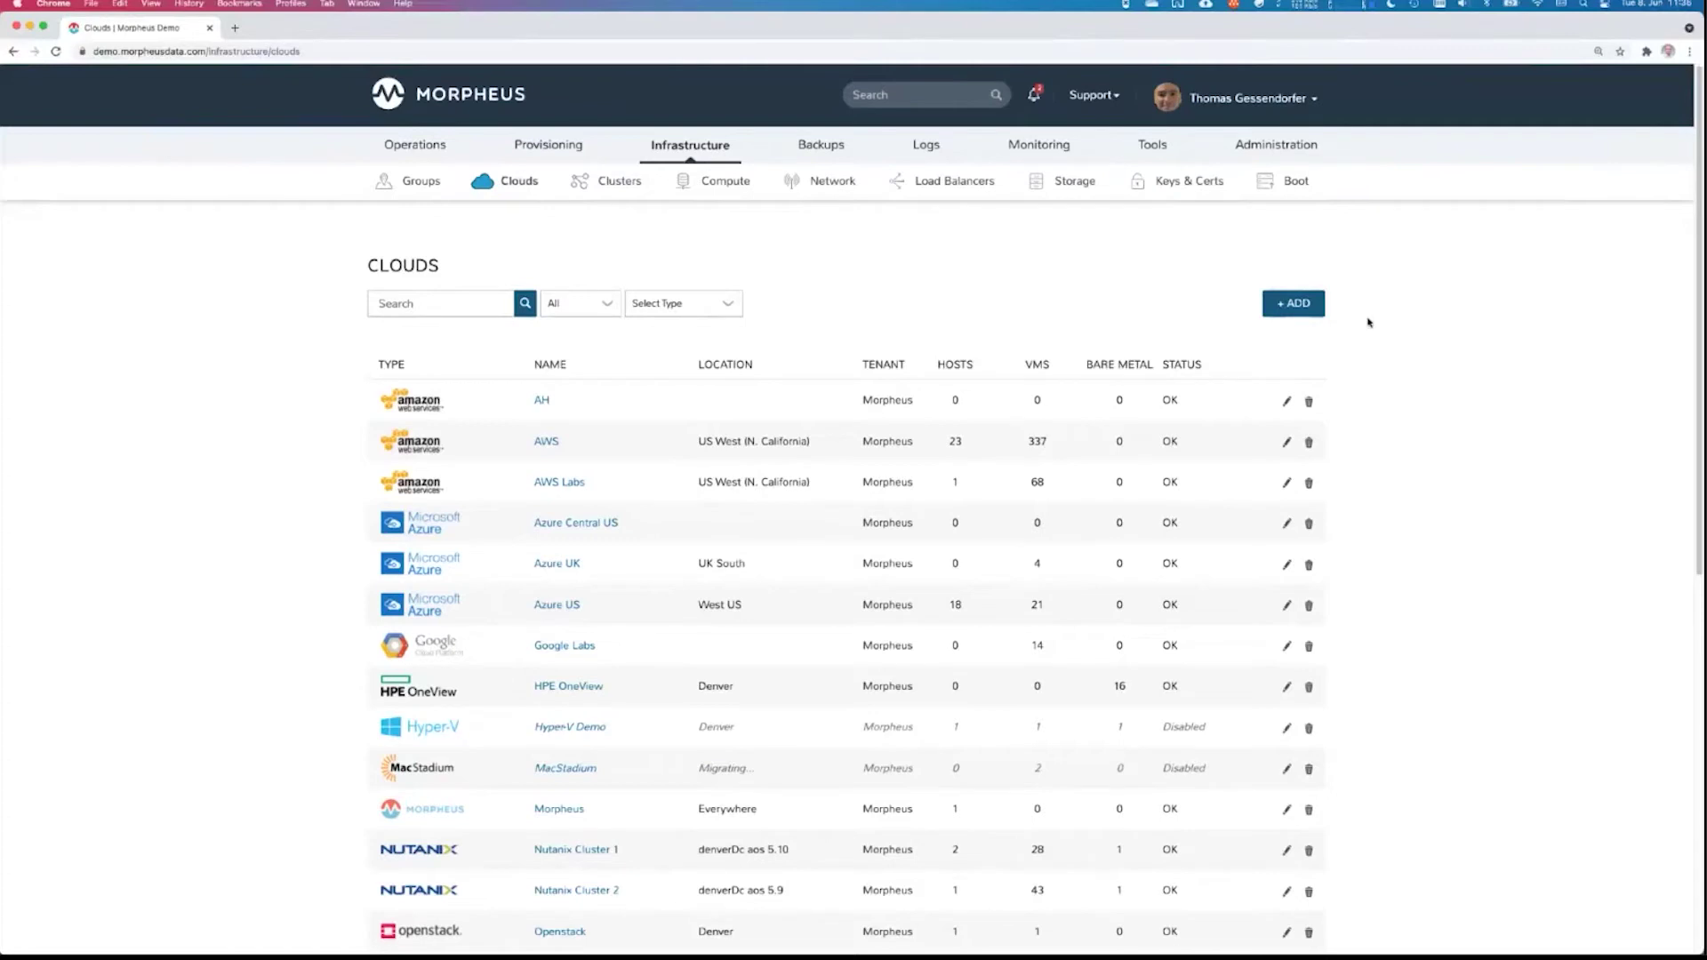
pyautogui.click(1316, 308)
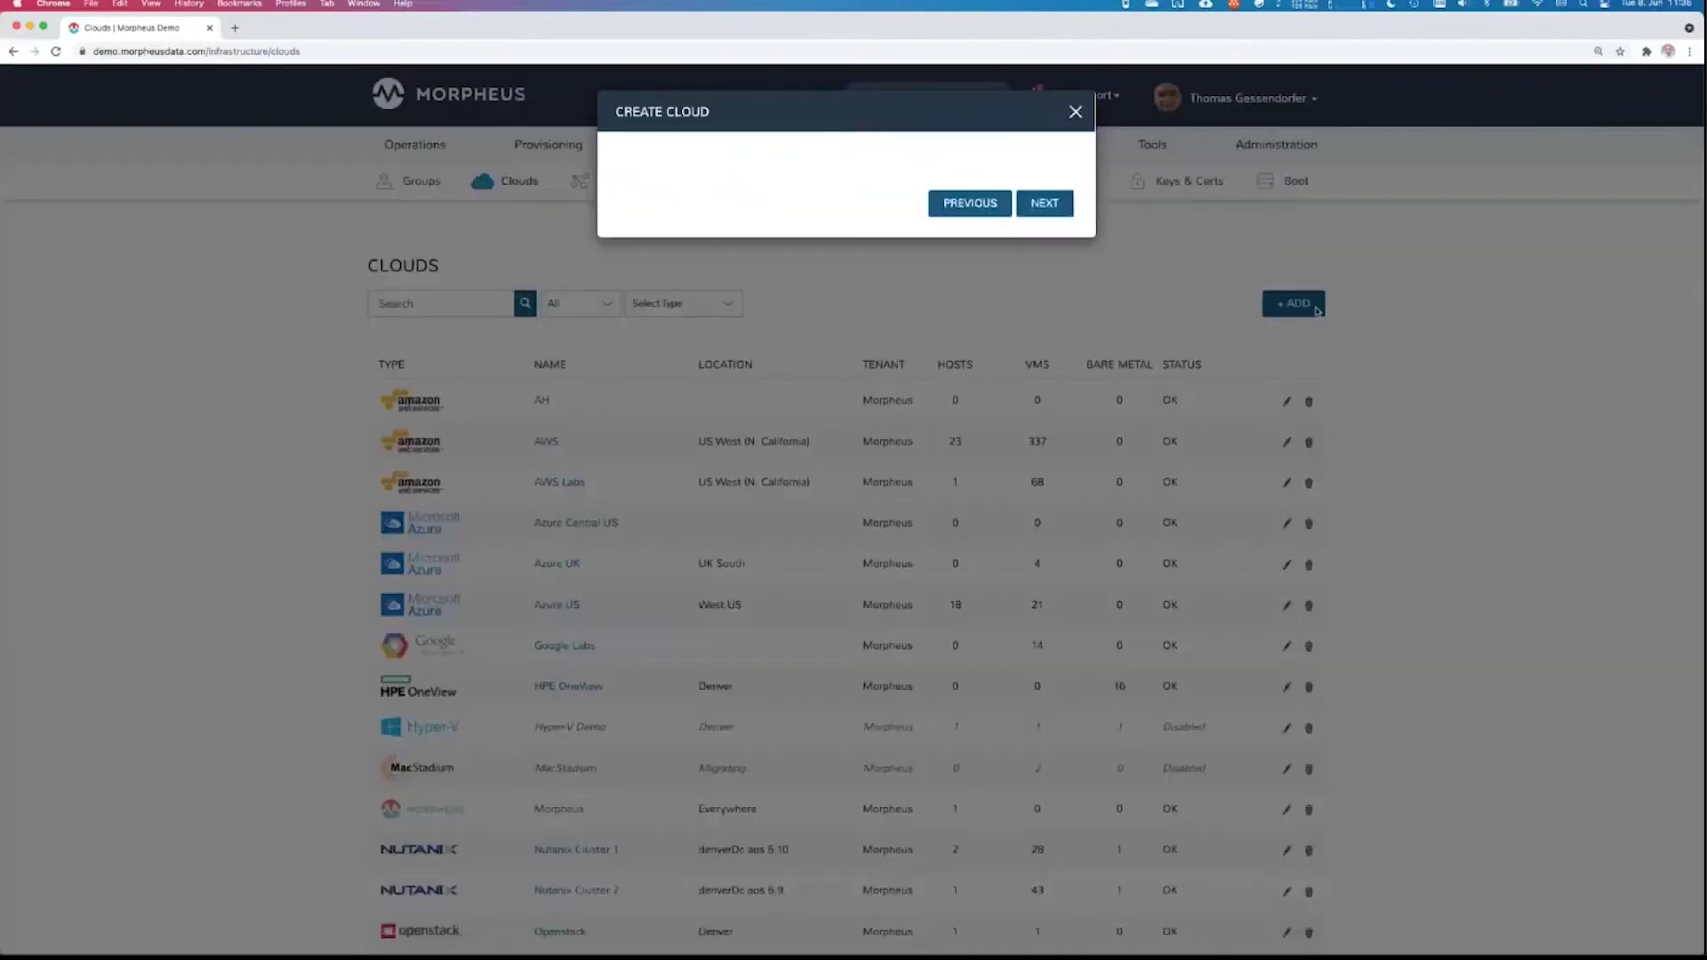
pyautogui.scroll(-1, 865, 403)
pyautogui.scroll(-4, 865, 402)
pyautogui.scroll(-2, 865, 403)
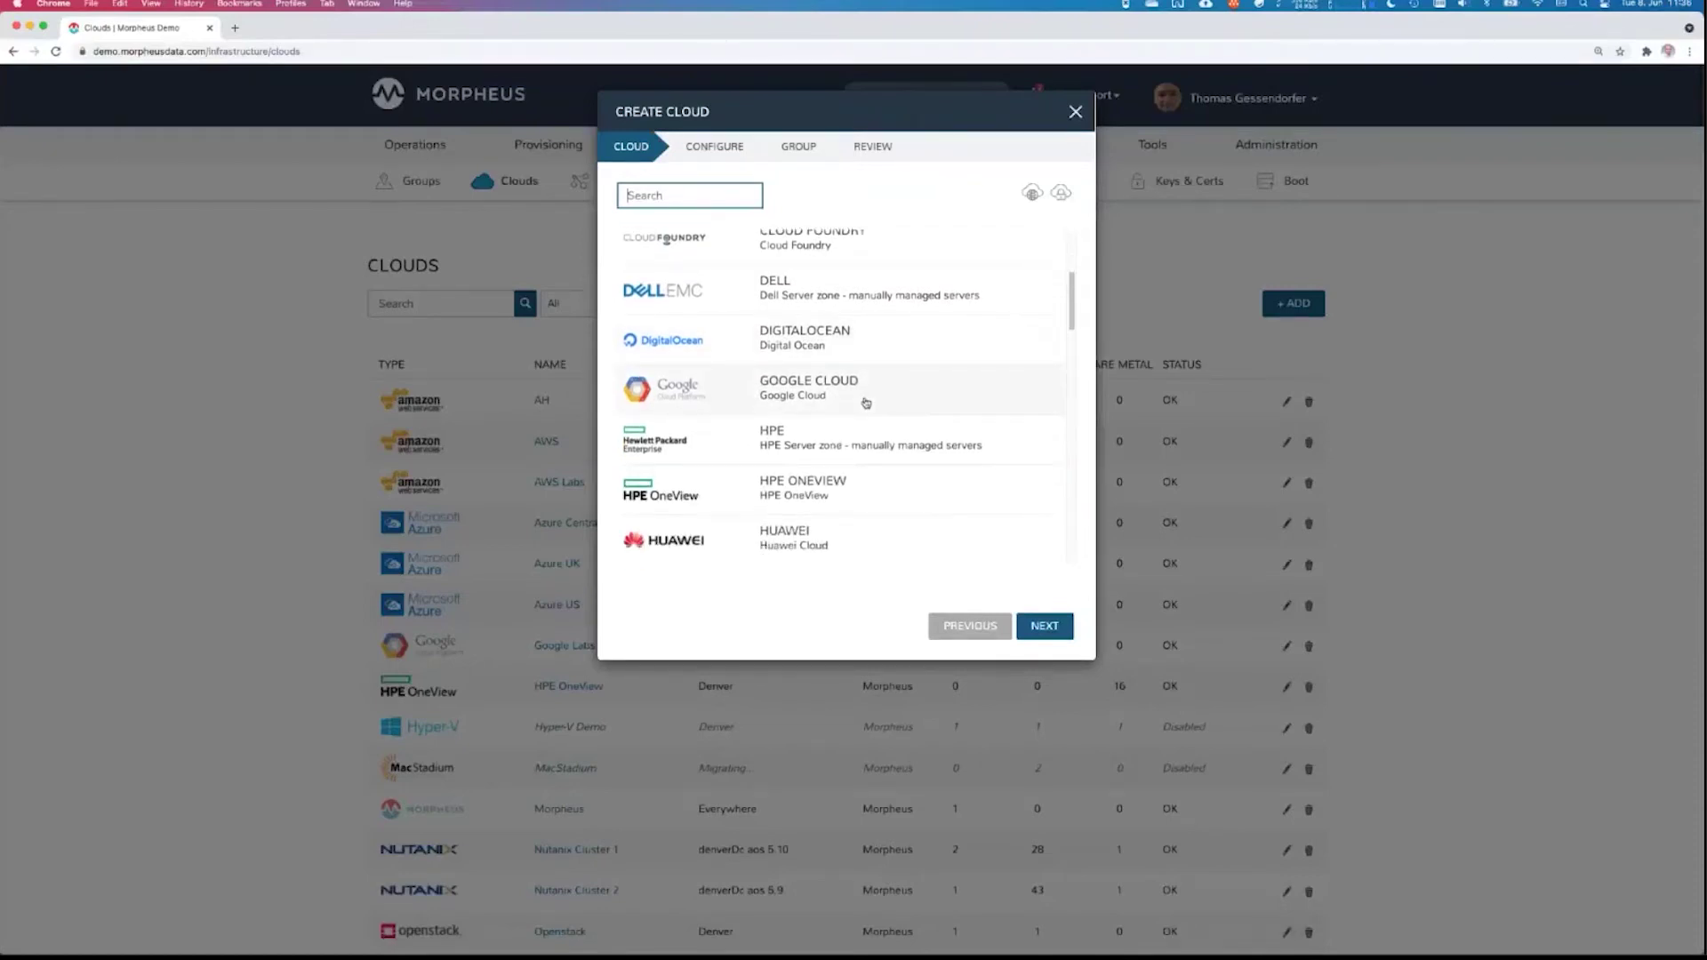
pyautogui.scroll(-2, 865, 403)
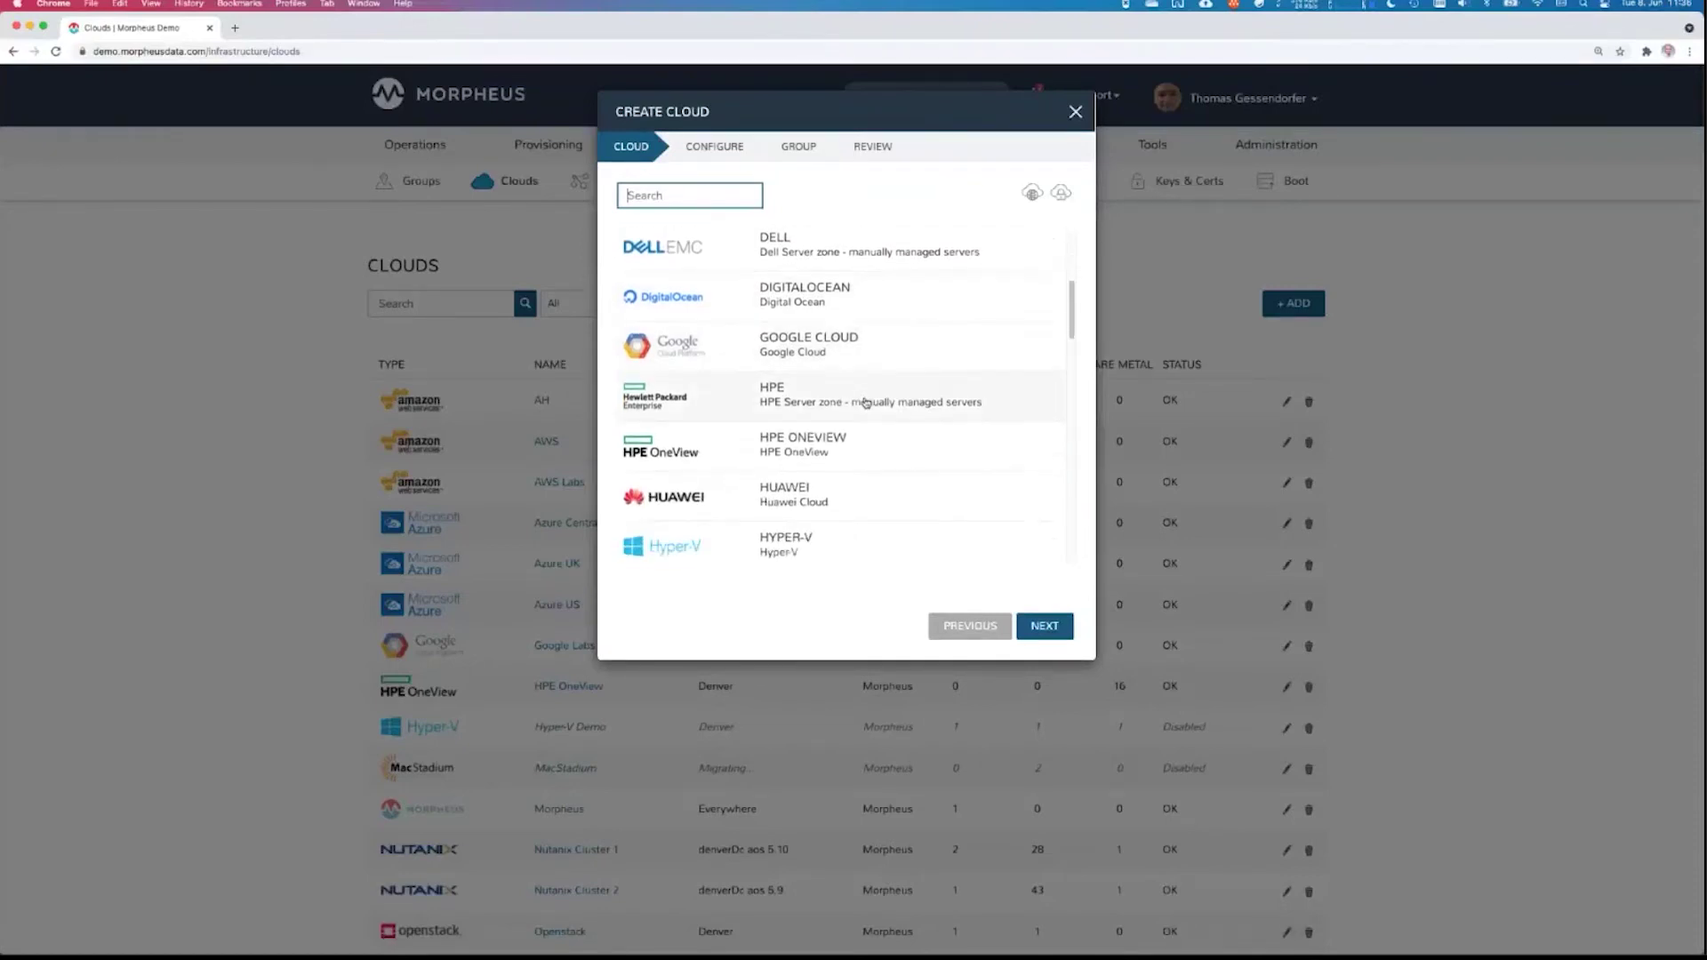
pyautogui.scroll(-1, 865, 403)
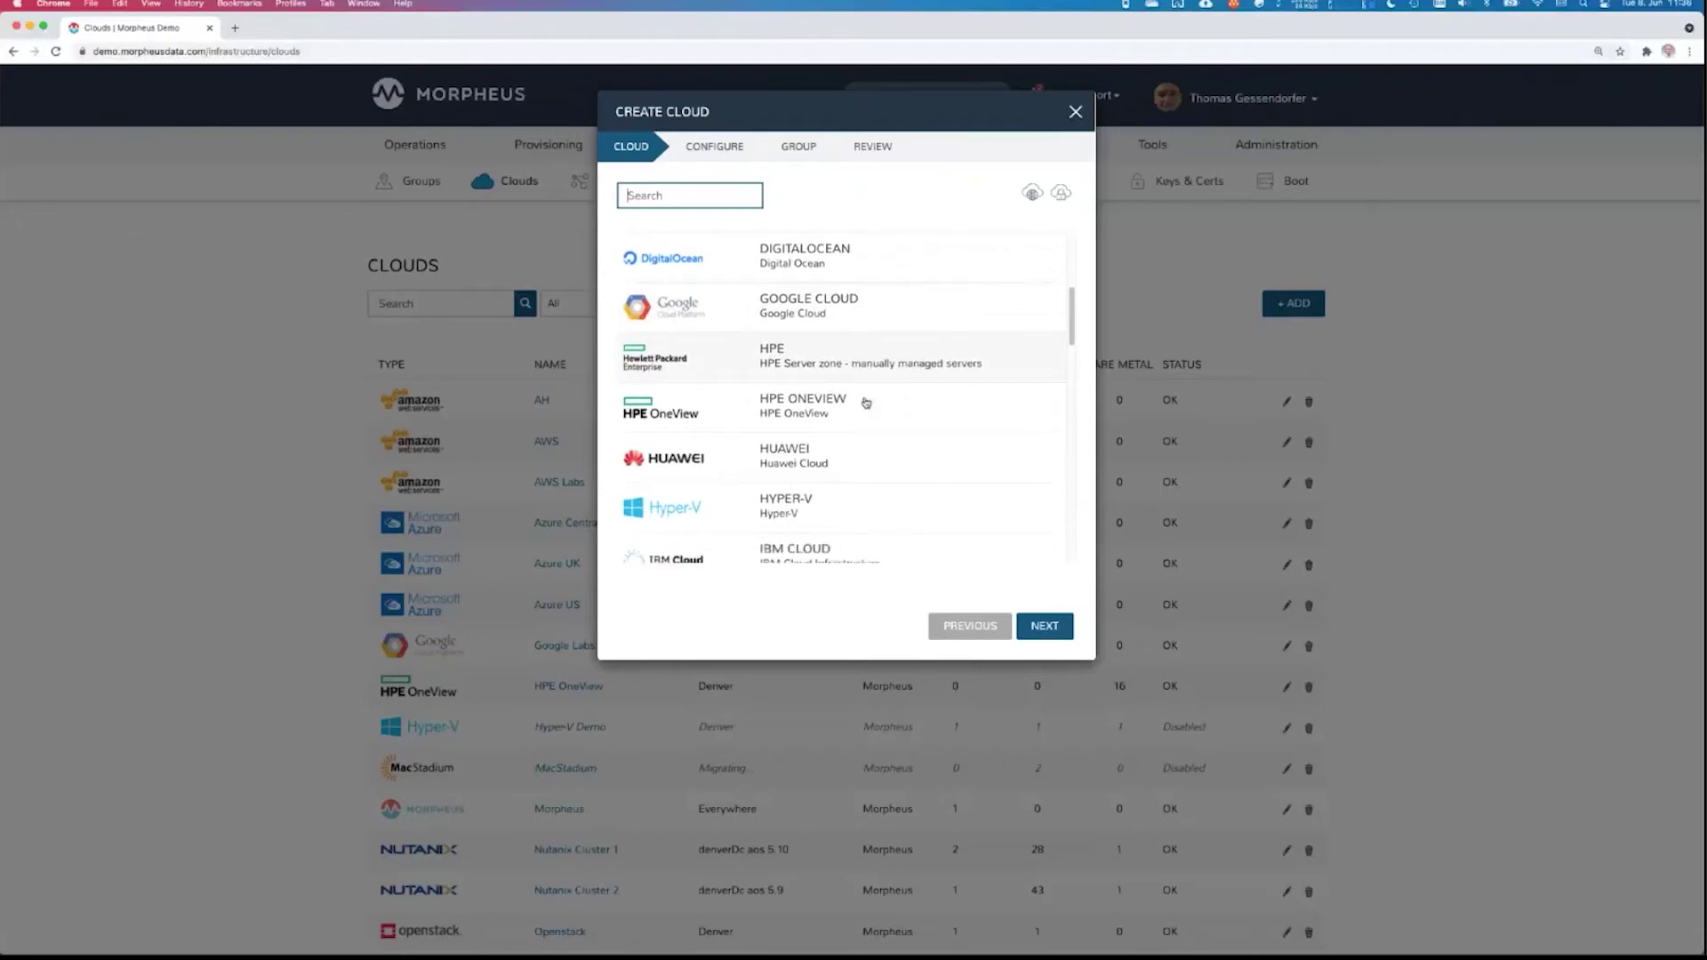
pyautogui.scroll(-1, 865, 402)
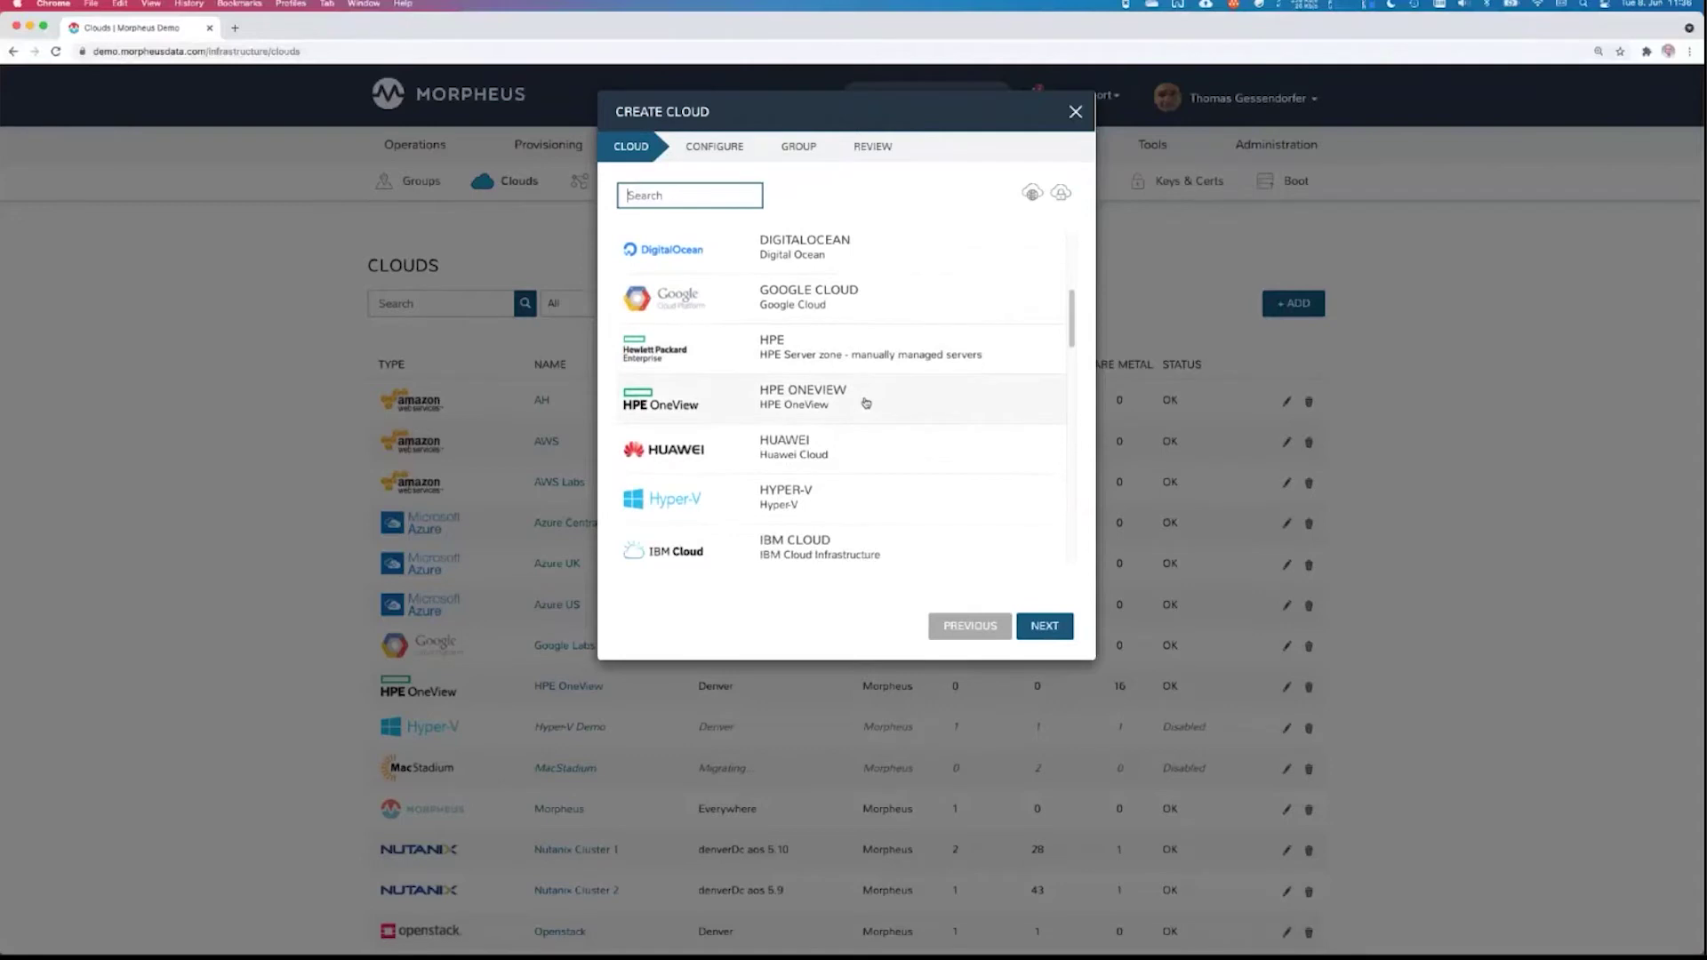
pyautogui.scroll(-2, 865, 403)
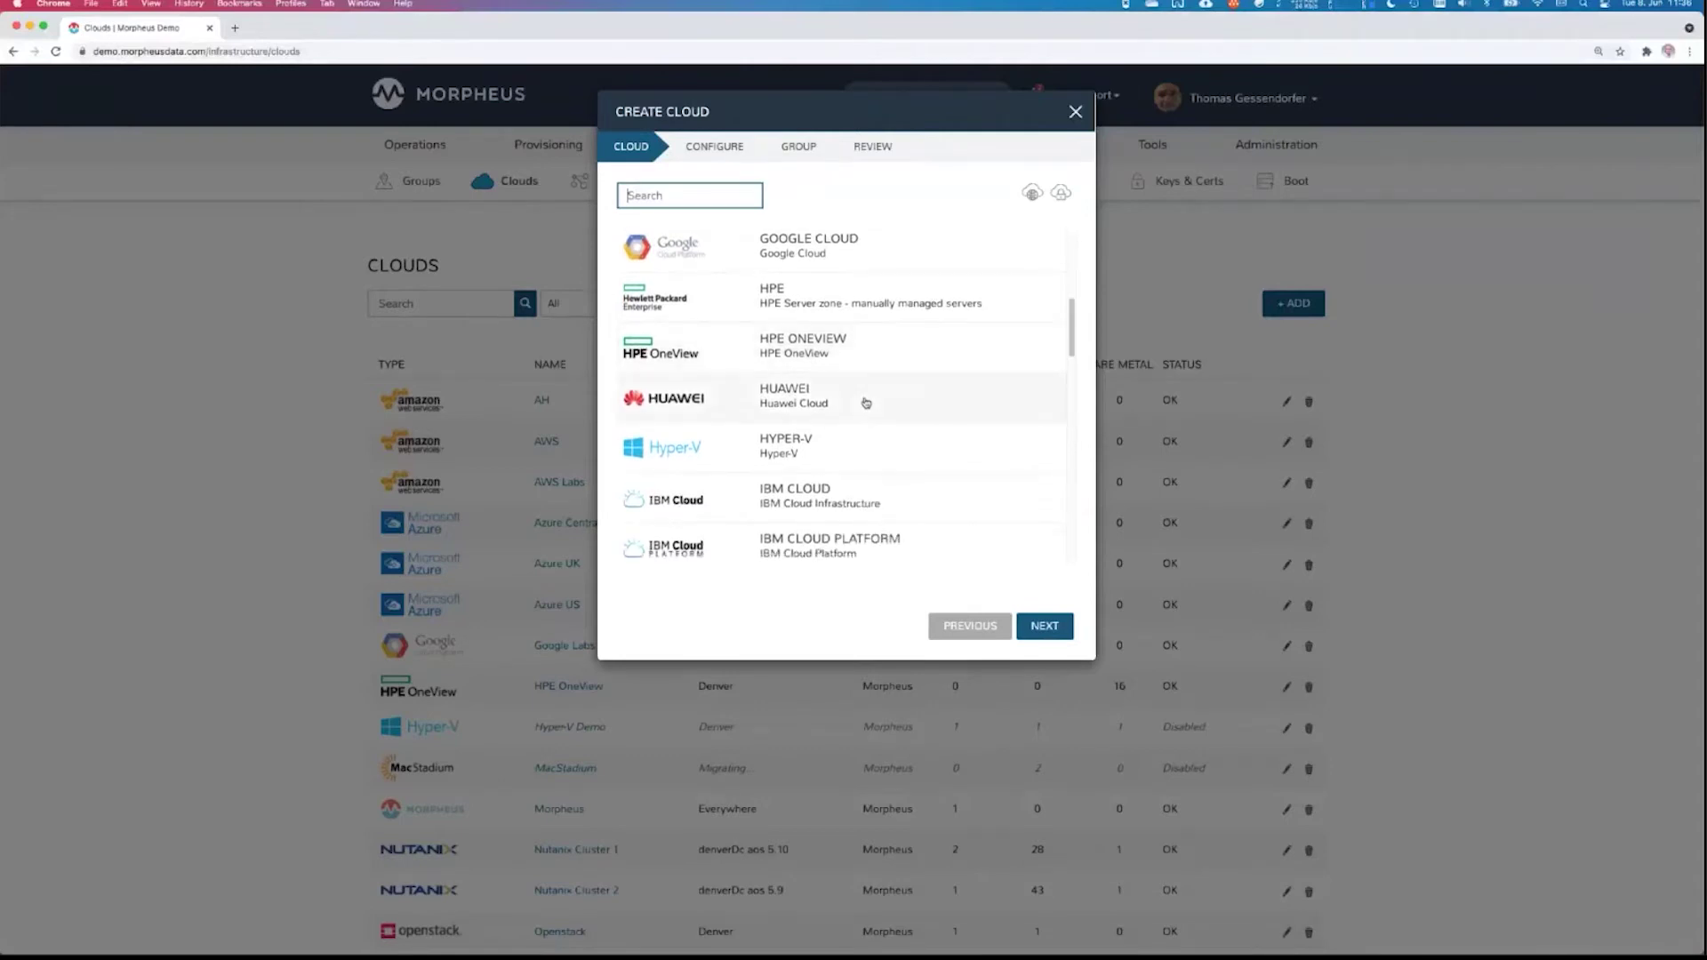
pyautogui.scroll(10, 865, 403)
pyautogui.scroll(-10, 865, 402)
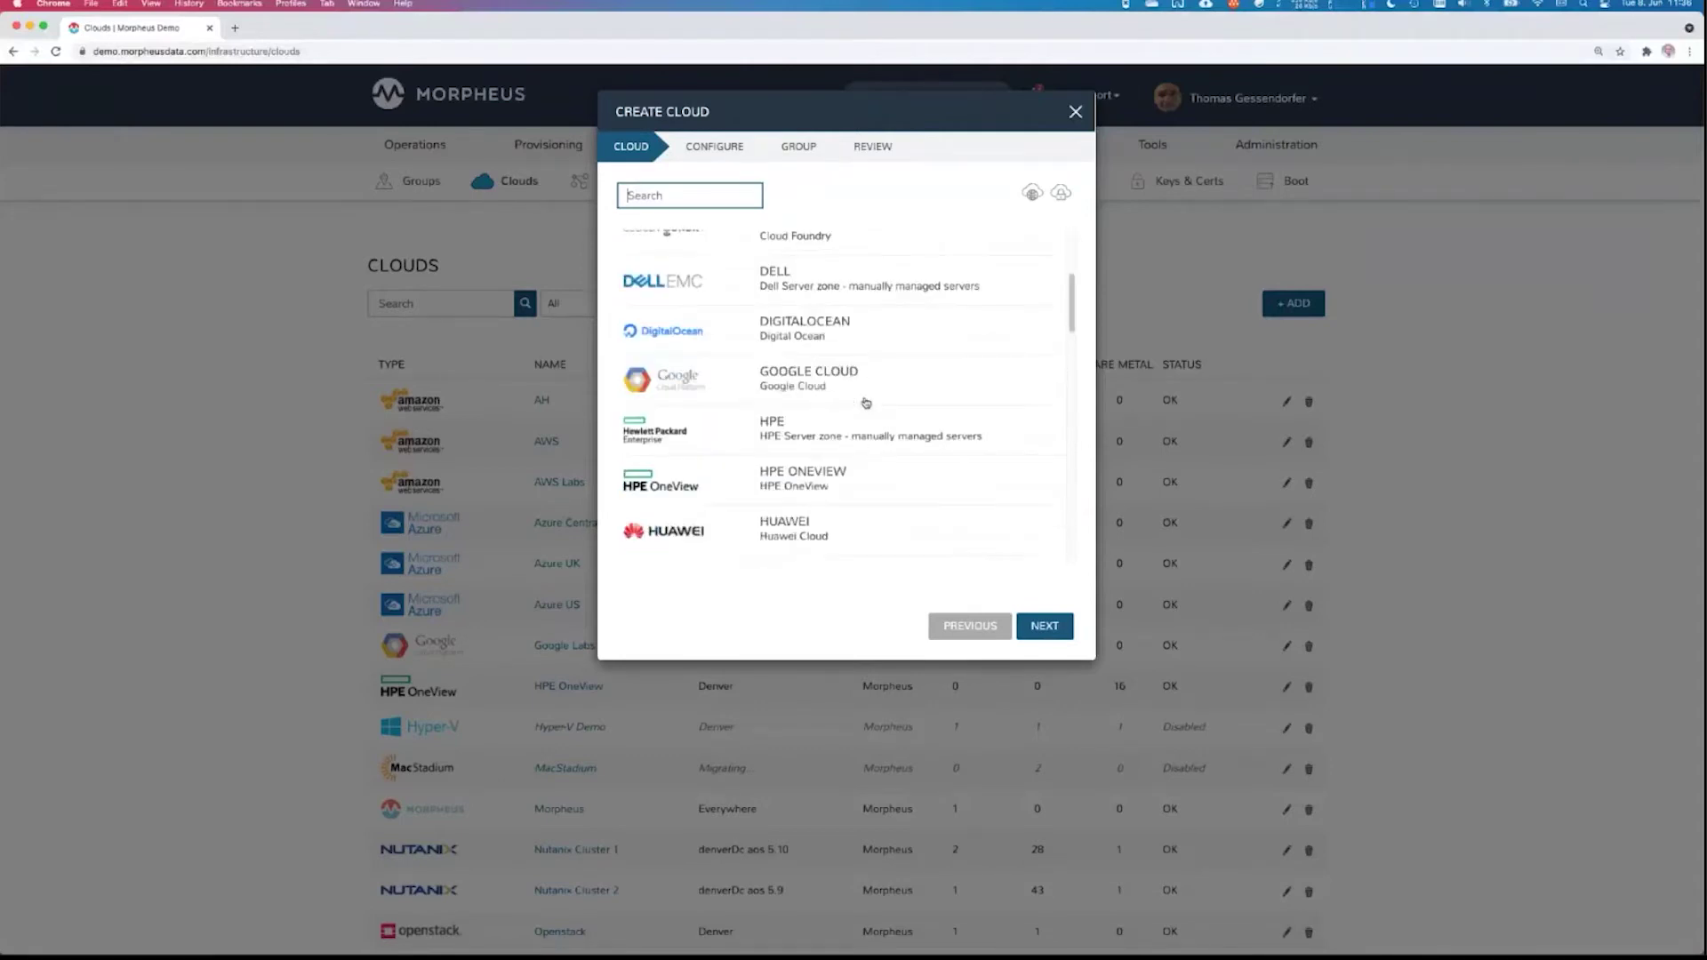
pyautogui.scroll(-6, 865, 403)
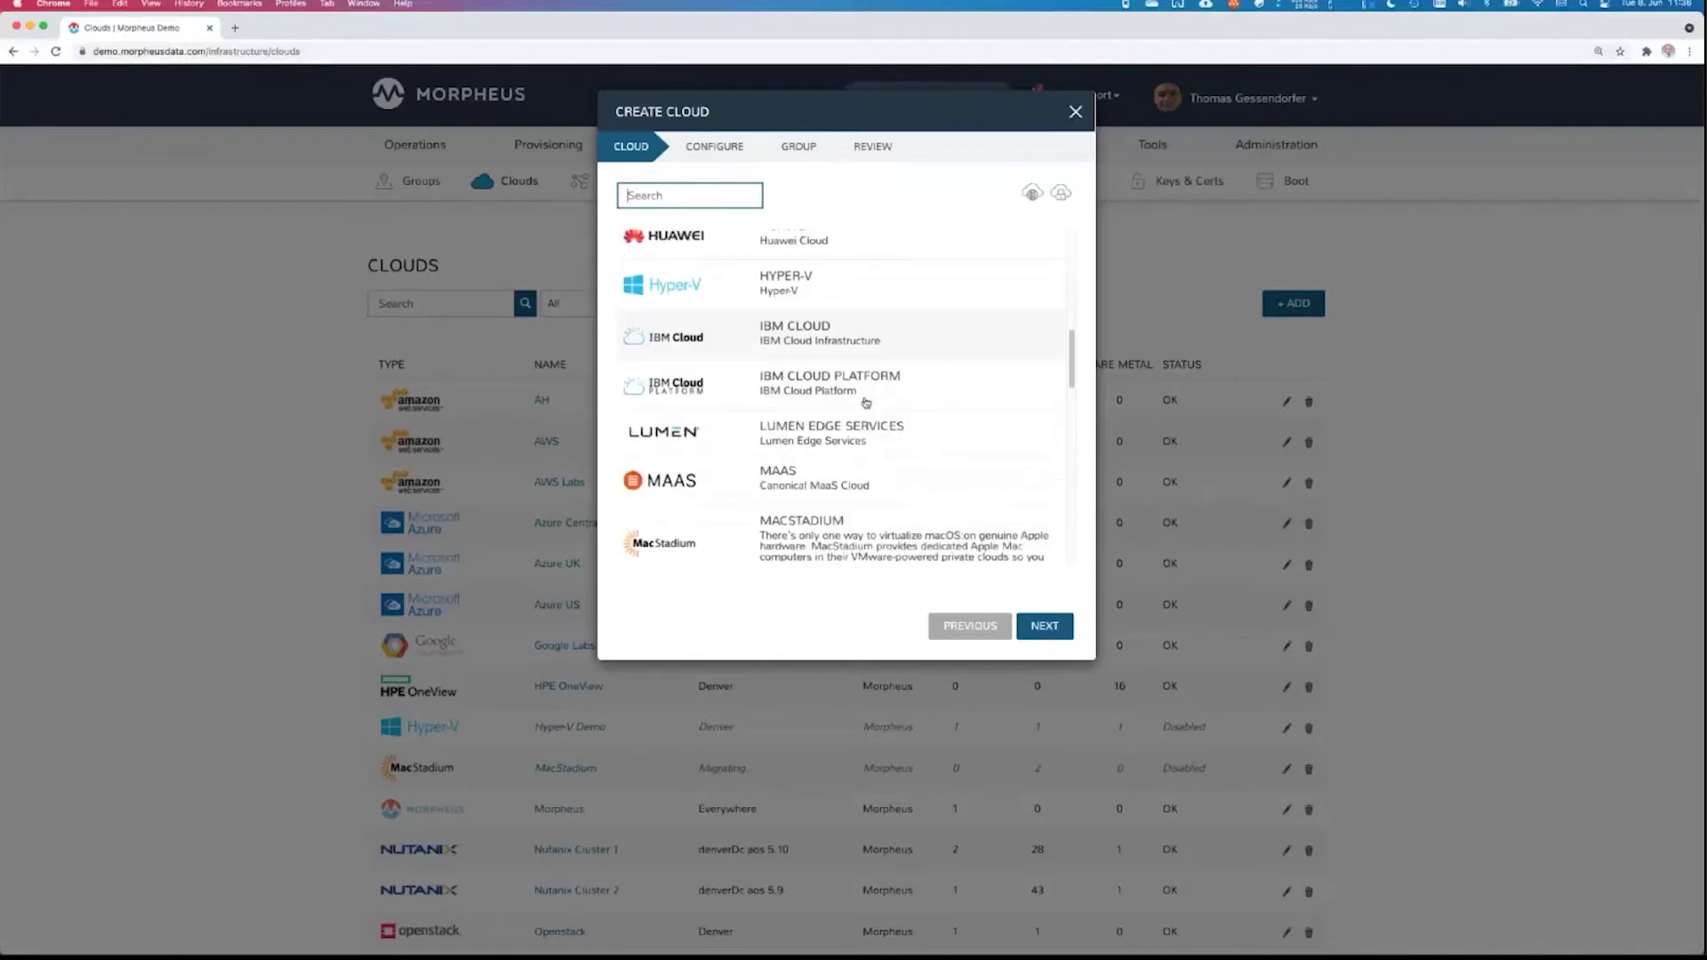
pyautogui.scroll(-1, 865, 403)
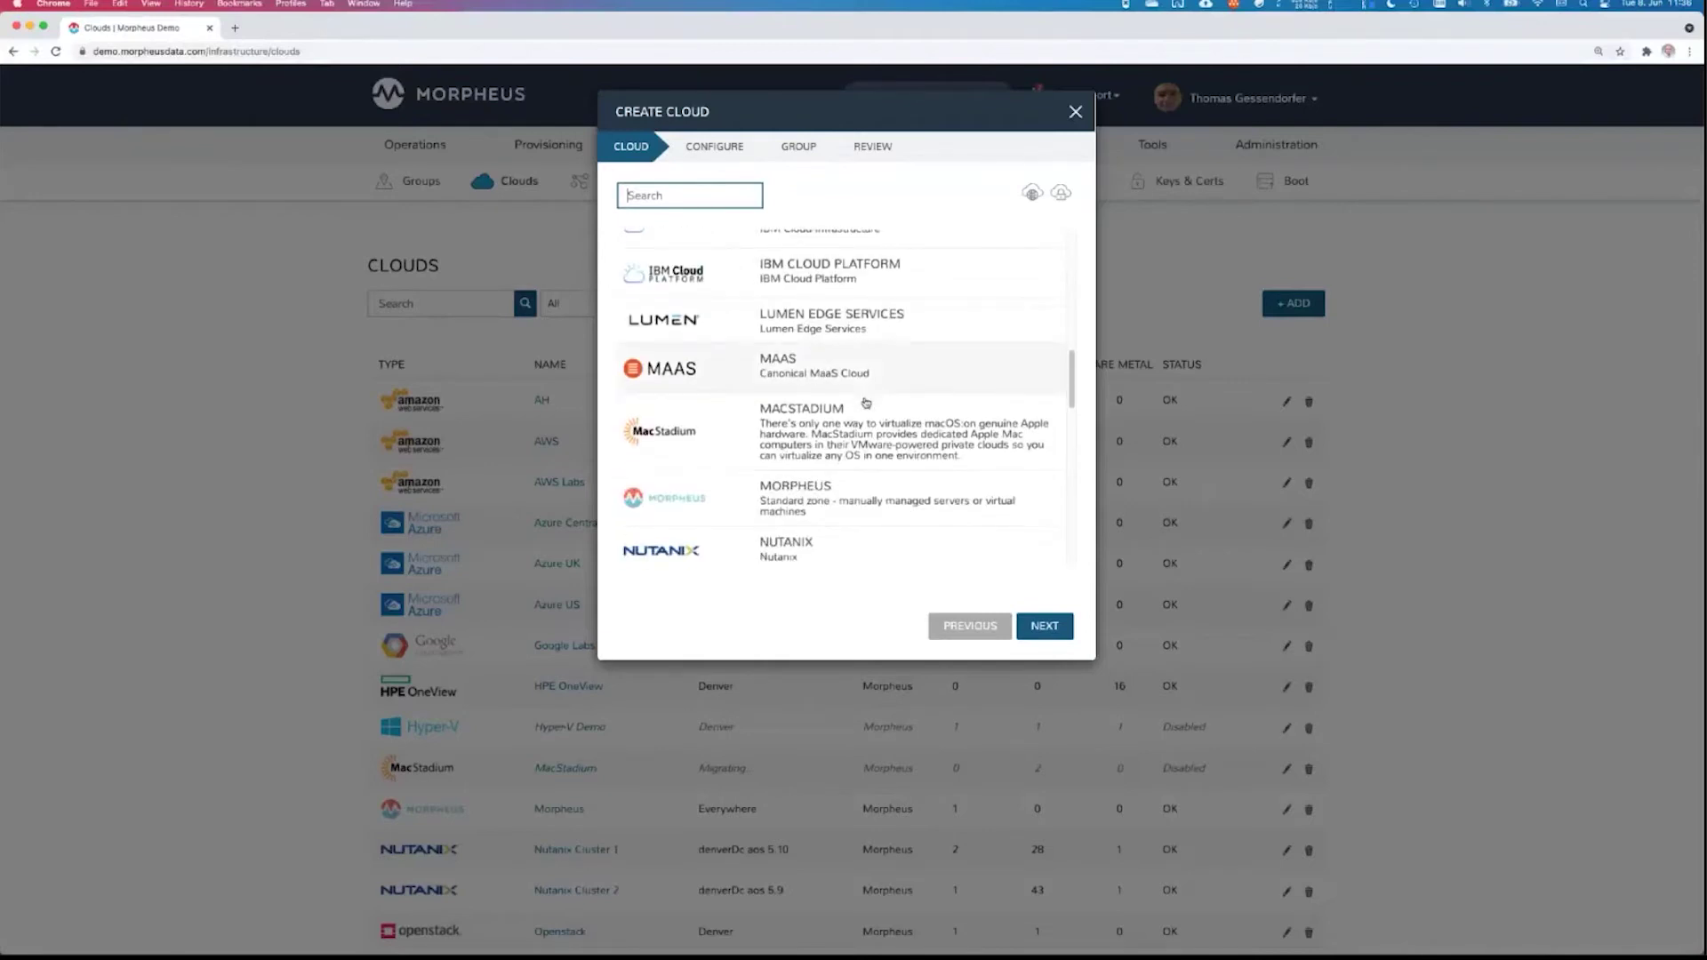
pyautogui.scroll(-2, 865, 403)
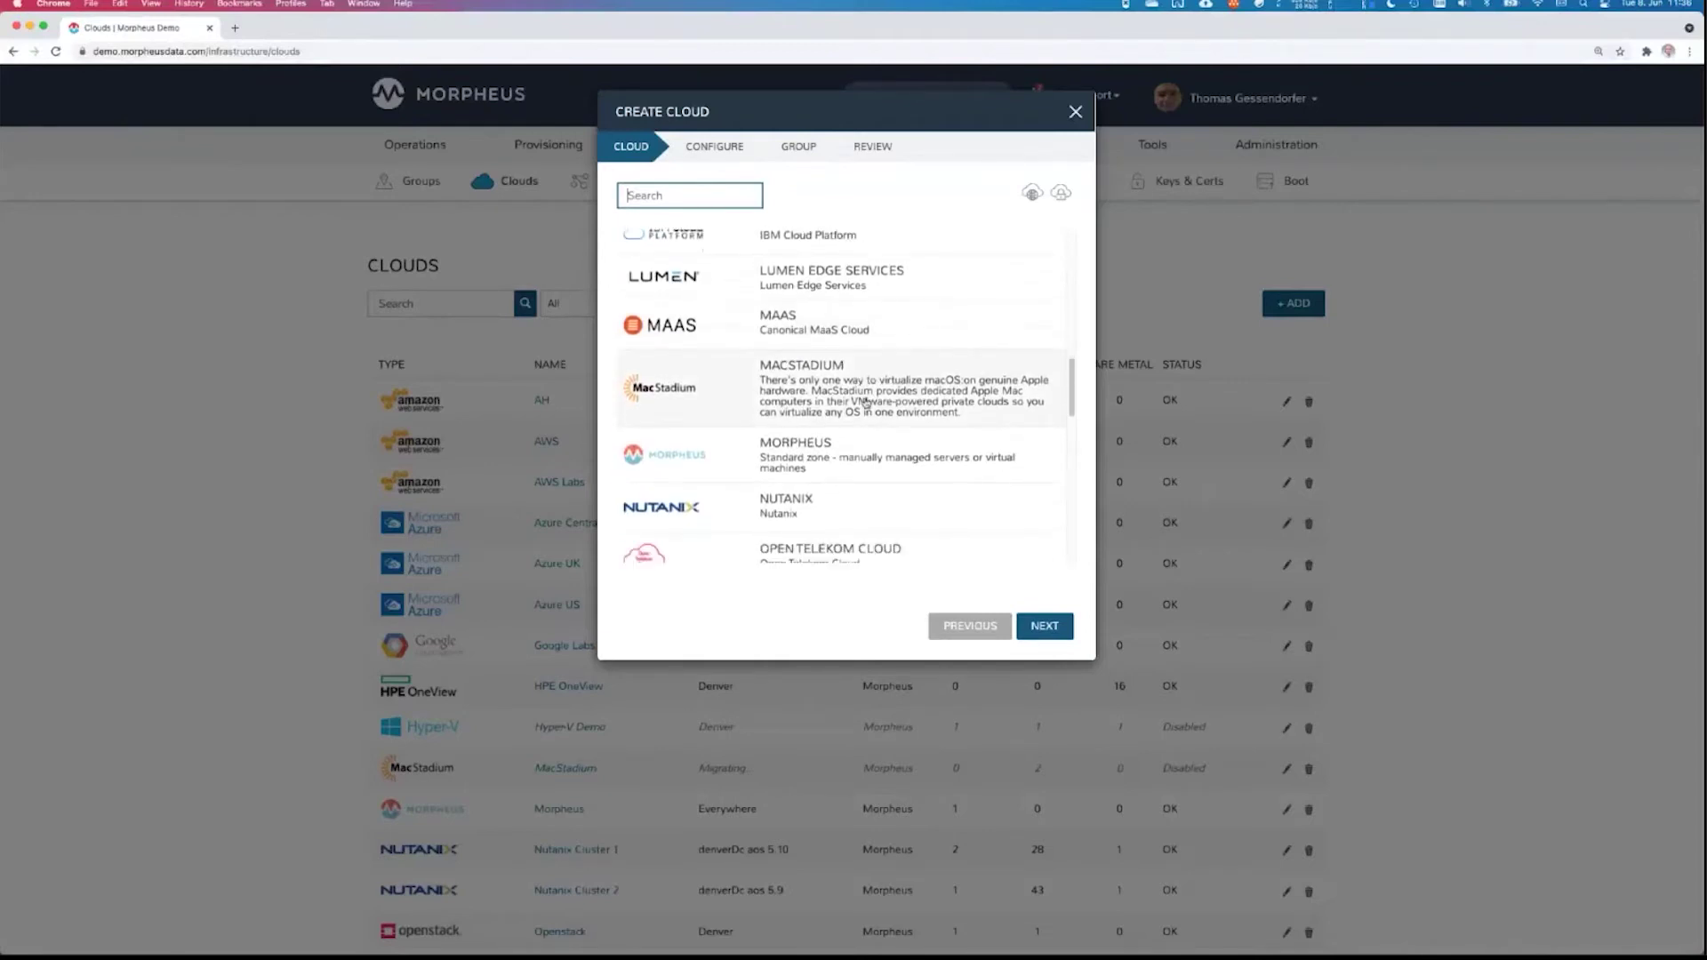
pyautogui.scroll(-6, 865, 403)
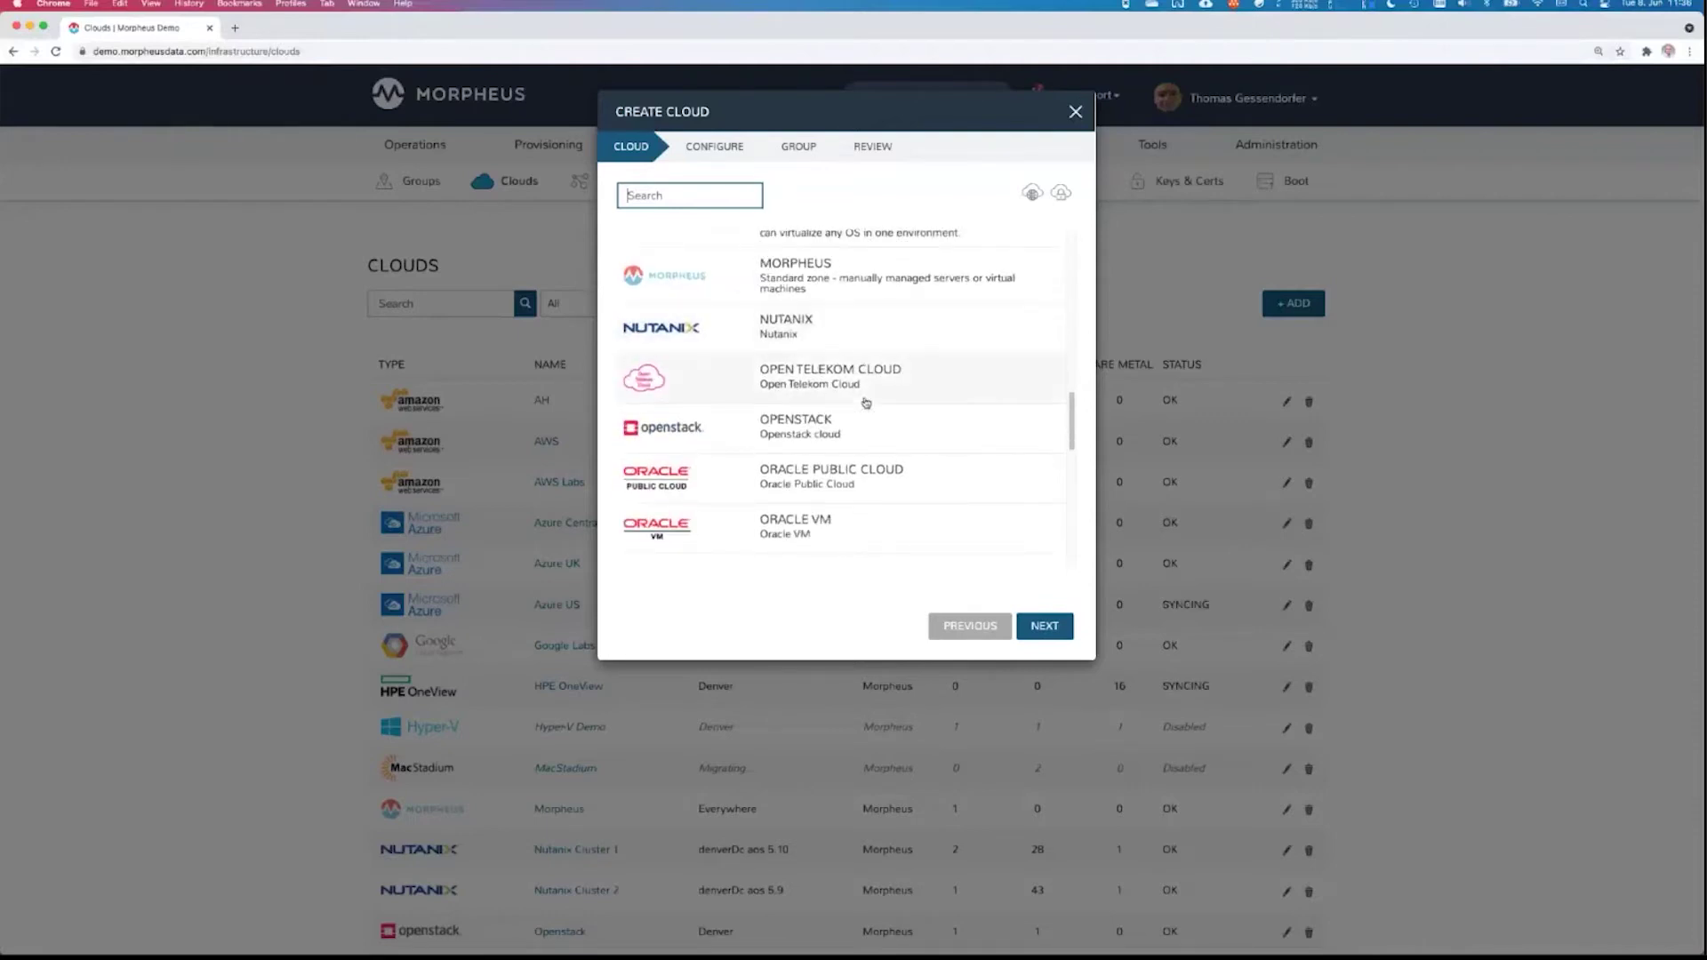
pyautogui.scroll(-3, 865, 403)
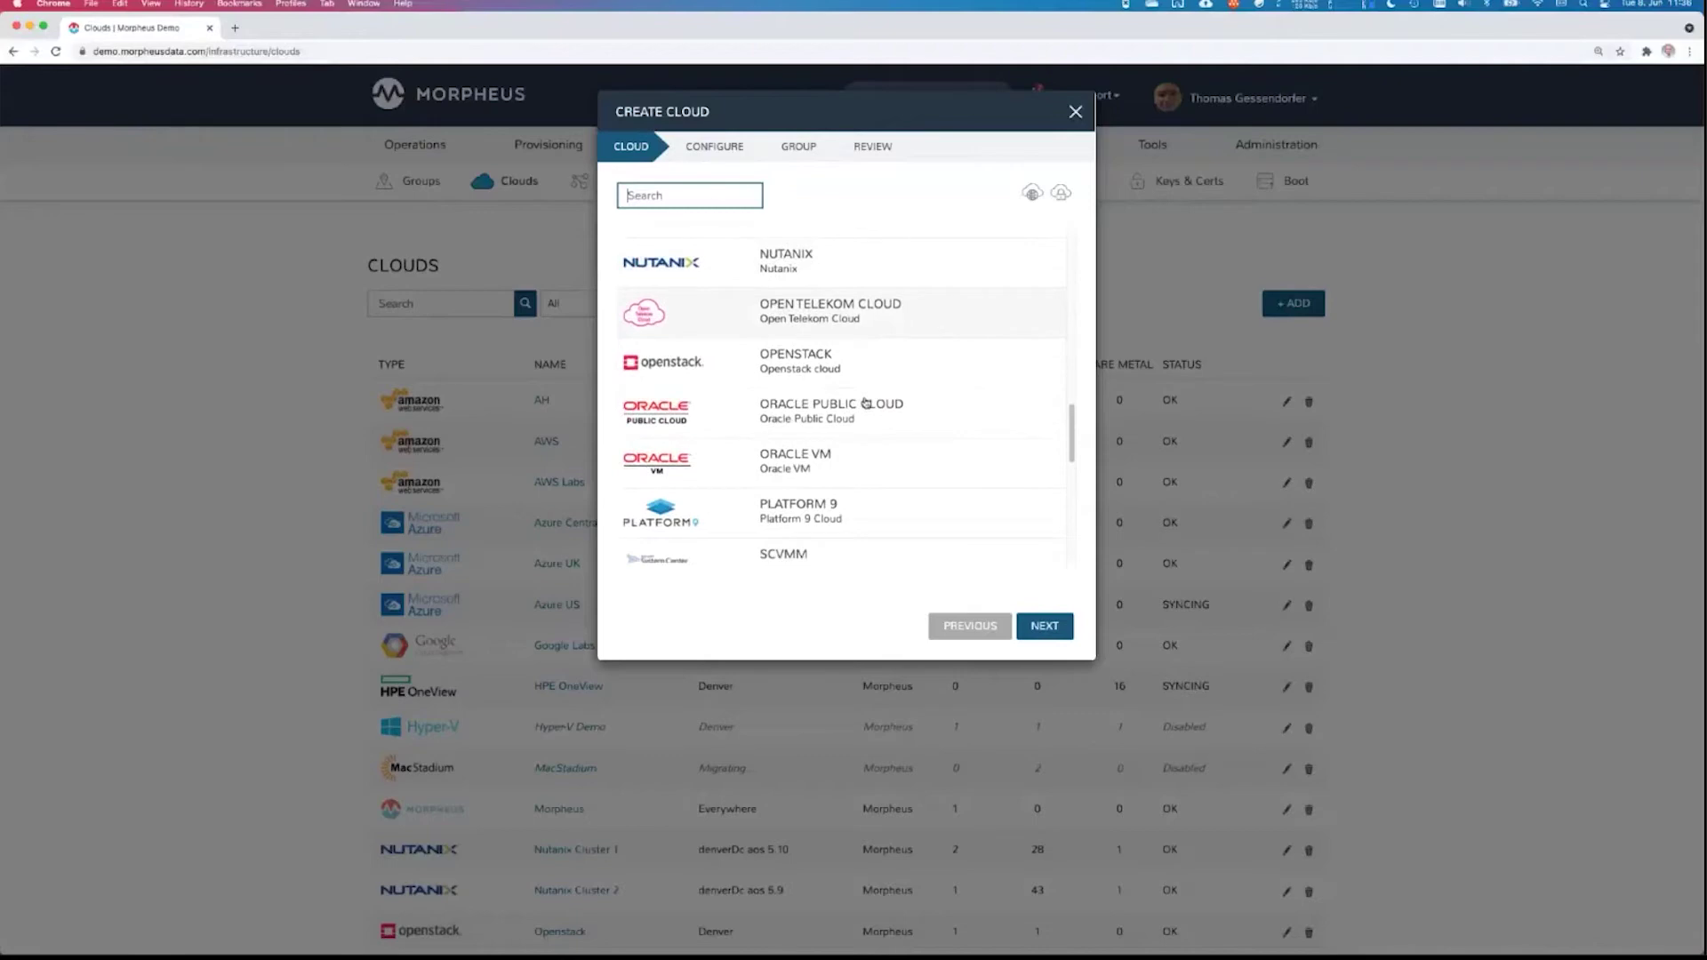
pyautogui.scroll(-13, 865, 403)
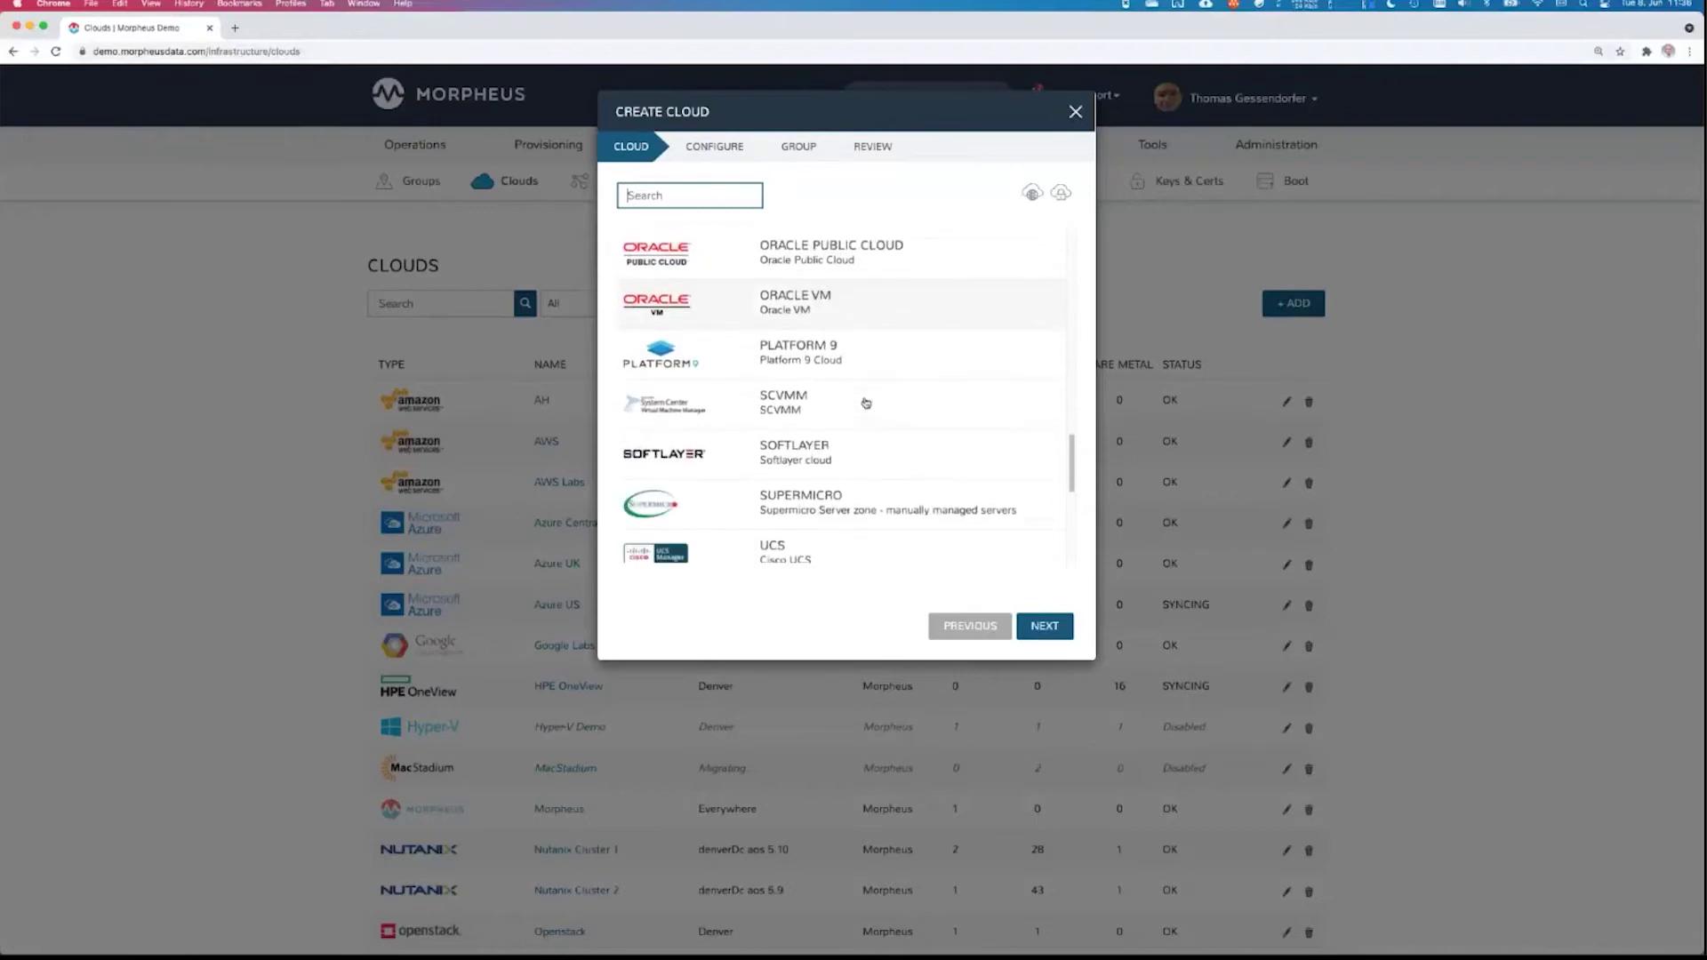
pyautogui.click(1077, 111)
# Review the configuration of the VMware Demo Cluster cloud in its edit form, and close it without saving
pyautogui.scroll(-5, 293, 586)
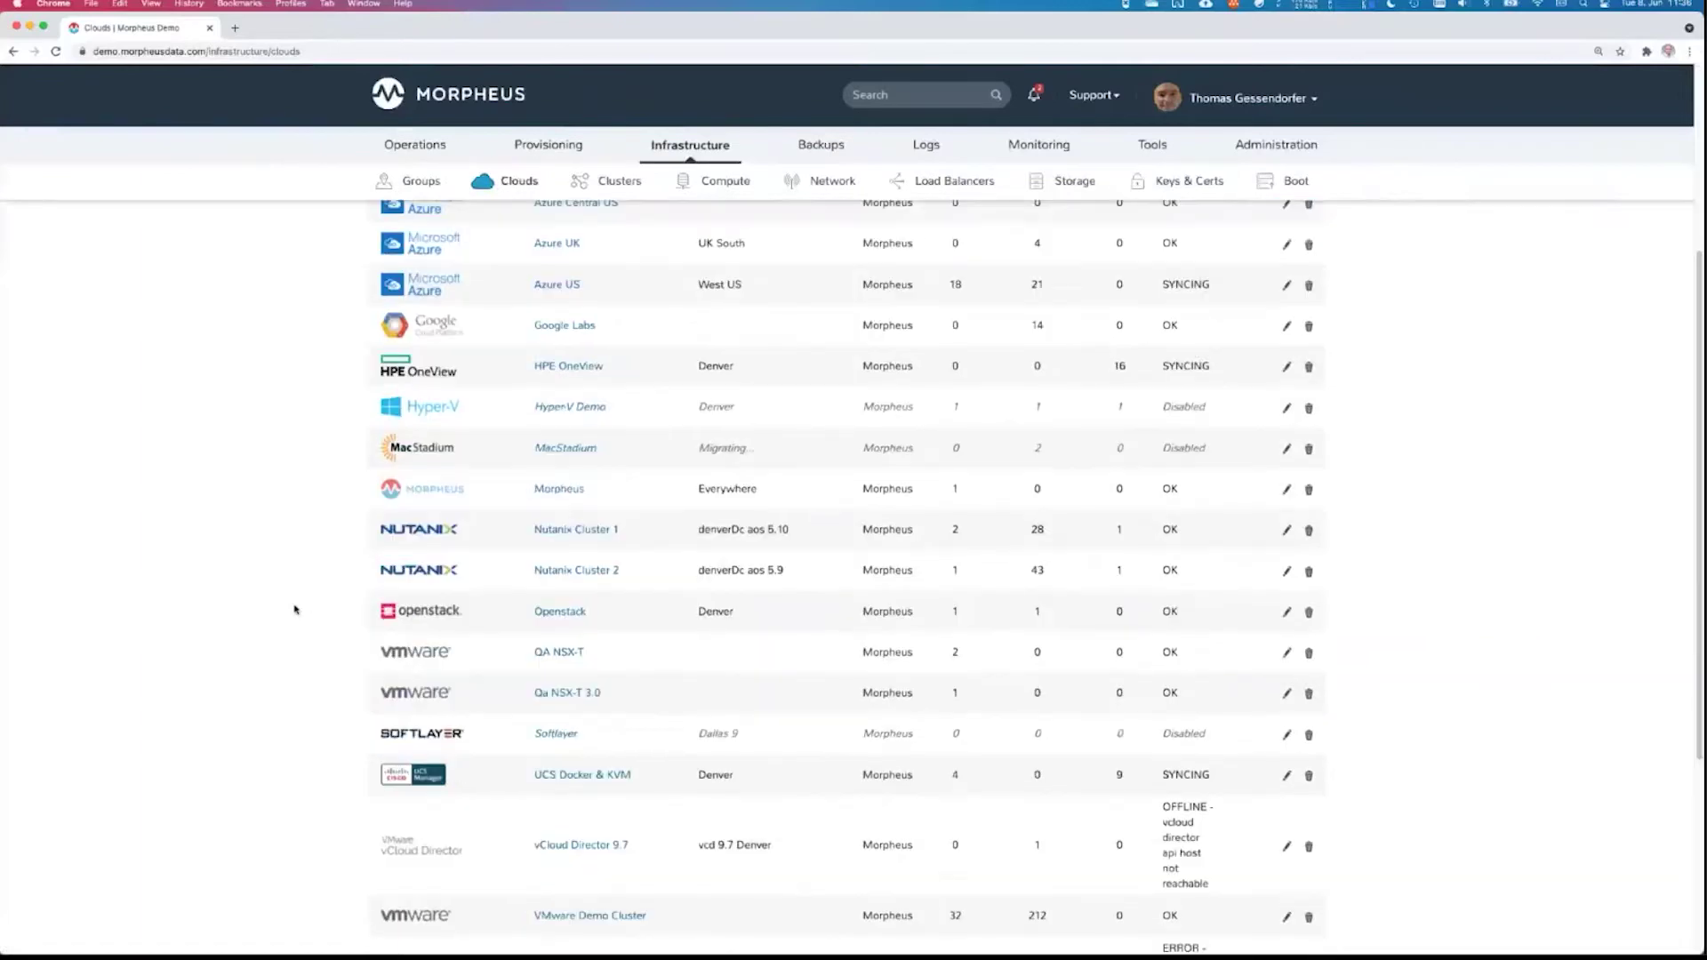
pyautogui.scroll(-4, 267, 553)
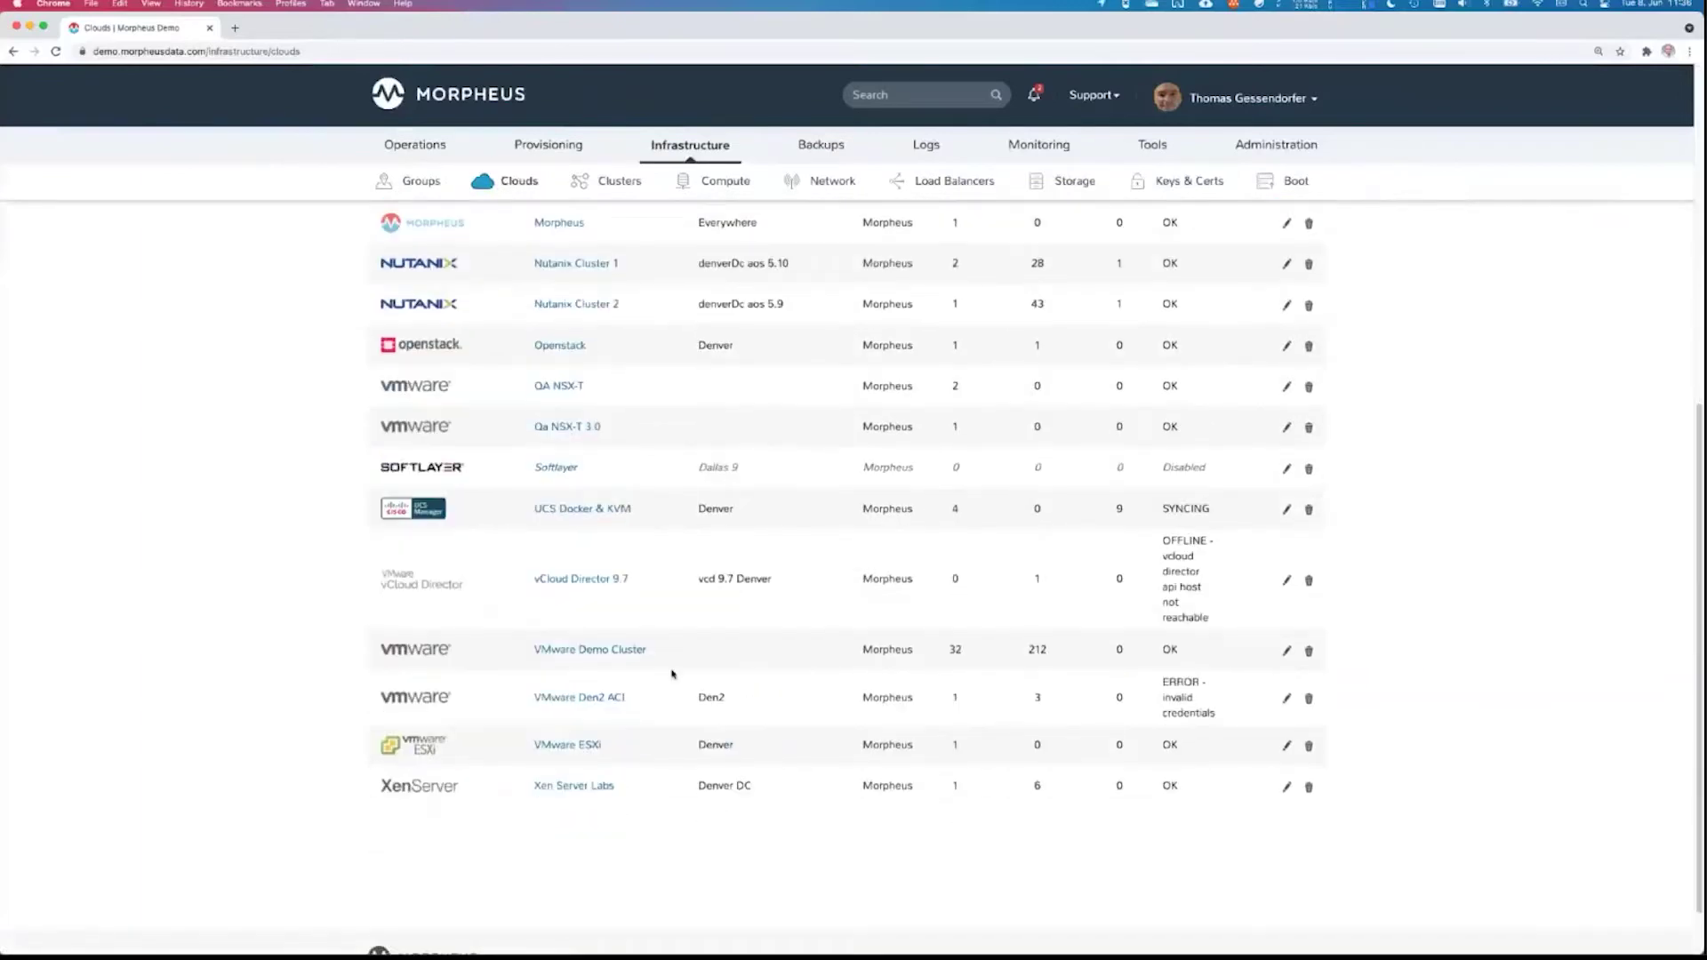
pyautogui.click(1283, 652)
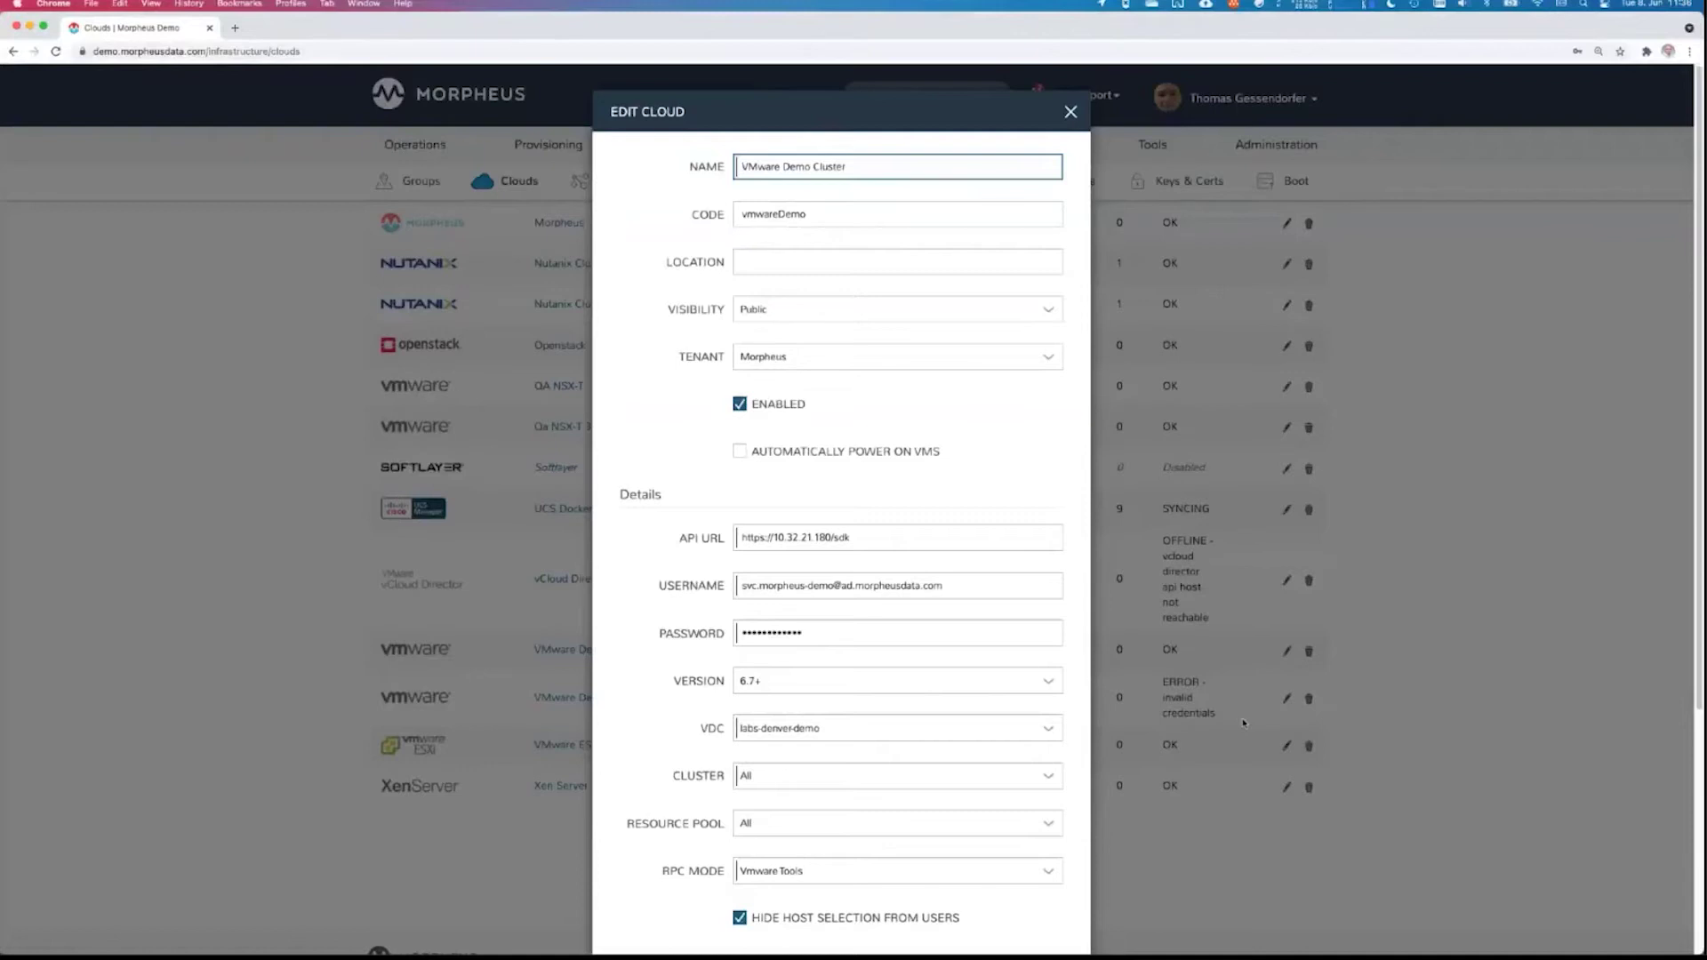
pyautogui.click(780, 231)
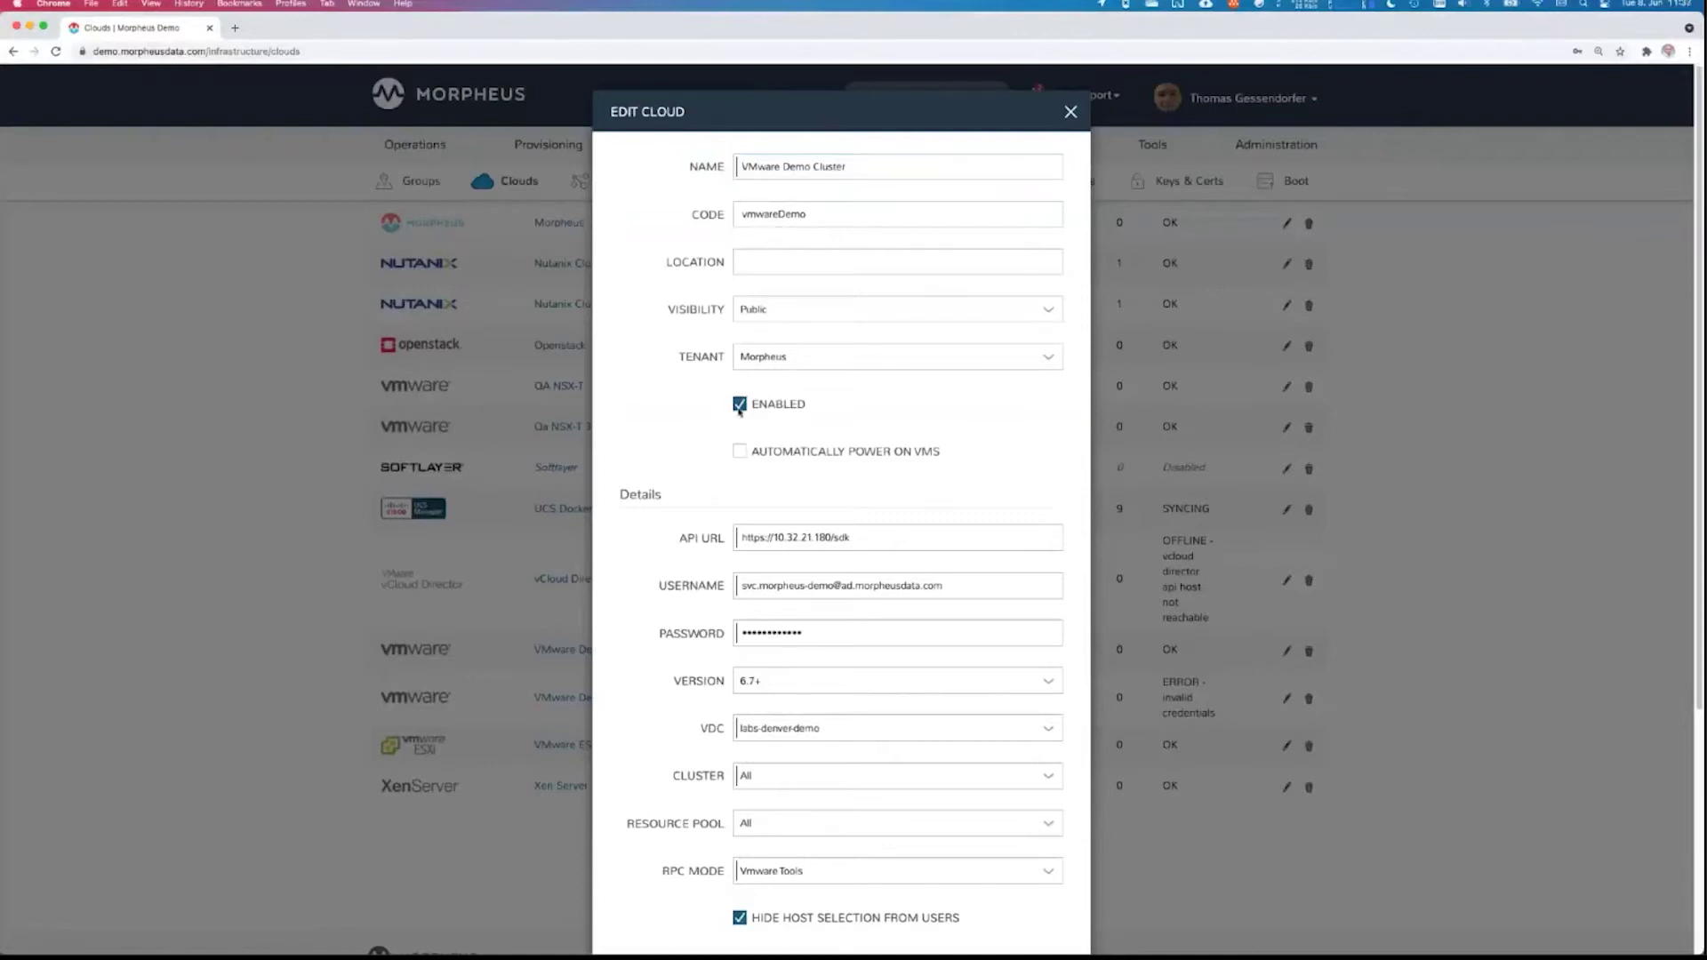
pyautogui.scroll(-3, 611, 571)
pyautogui.scroll(-1, 613, 571)
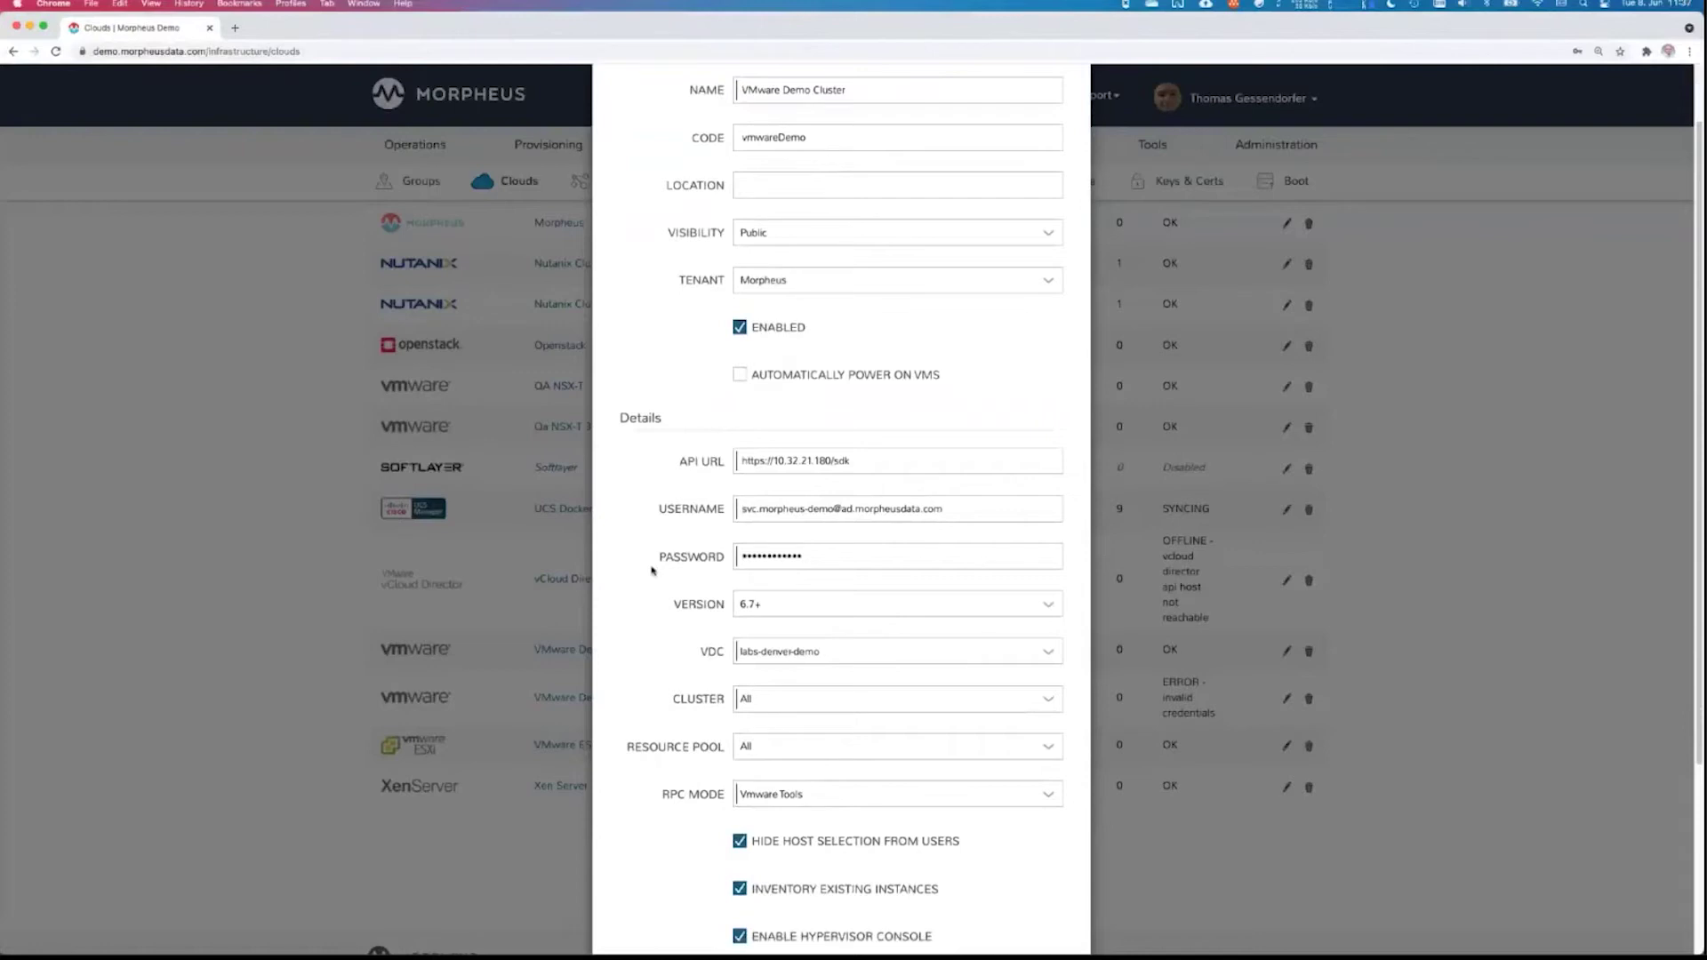
pyautogui.scroll(-1, 651, 571)
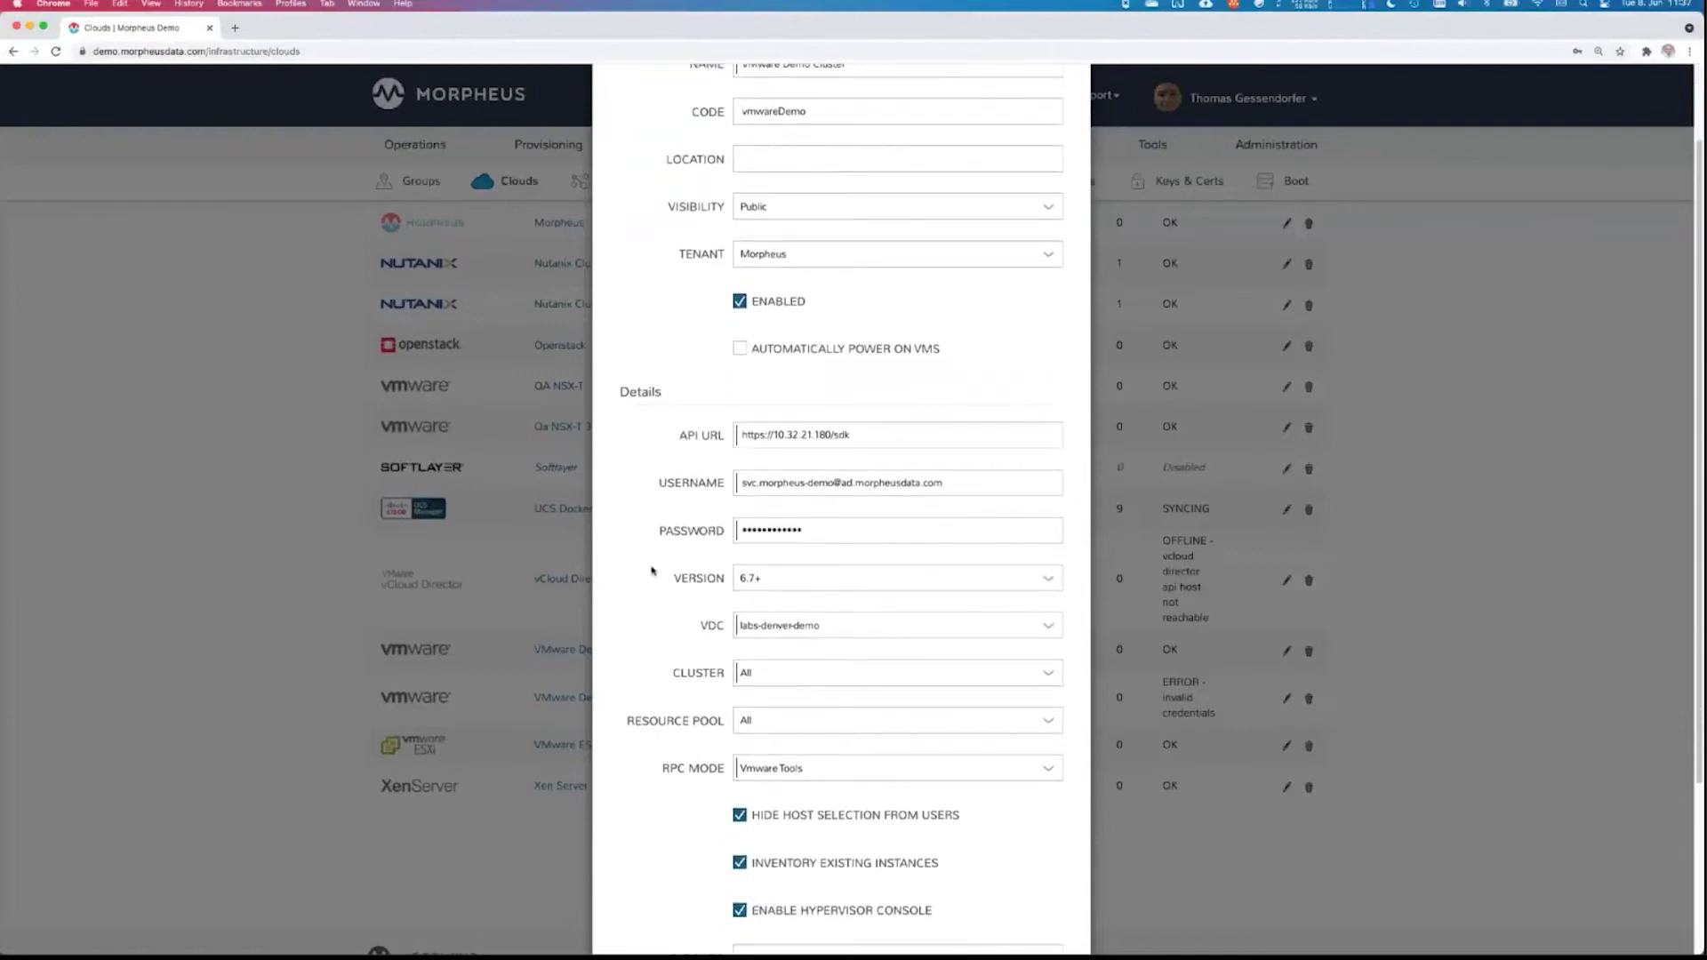
pyautogui.scroll(-2, 652, 570)
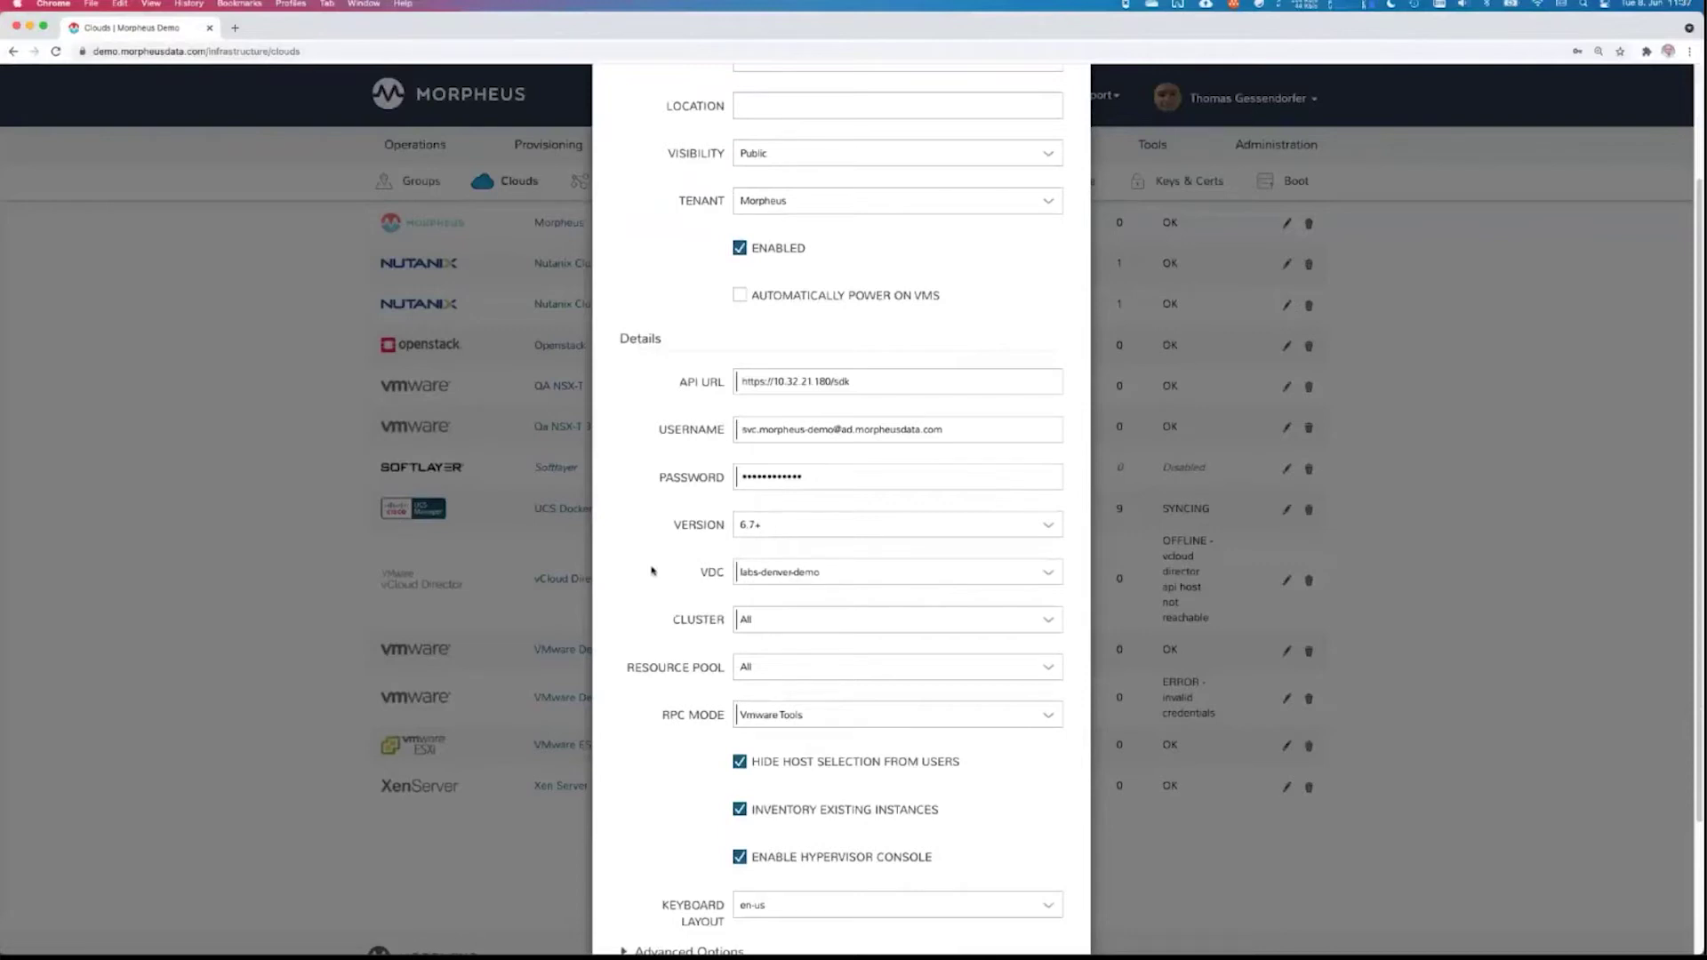
pyautogui.scroll(-4, 652, 571)
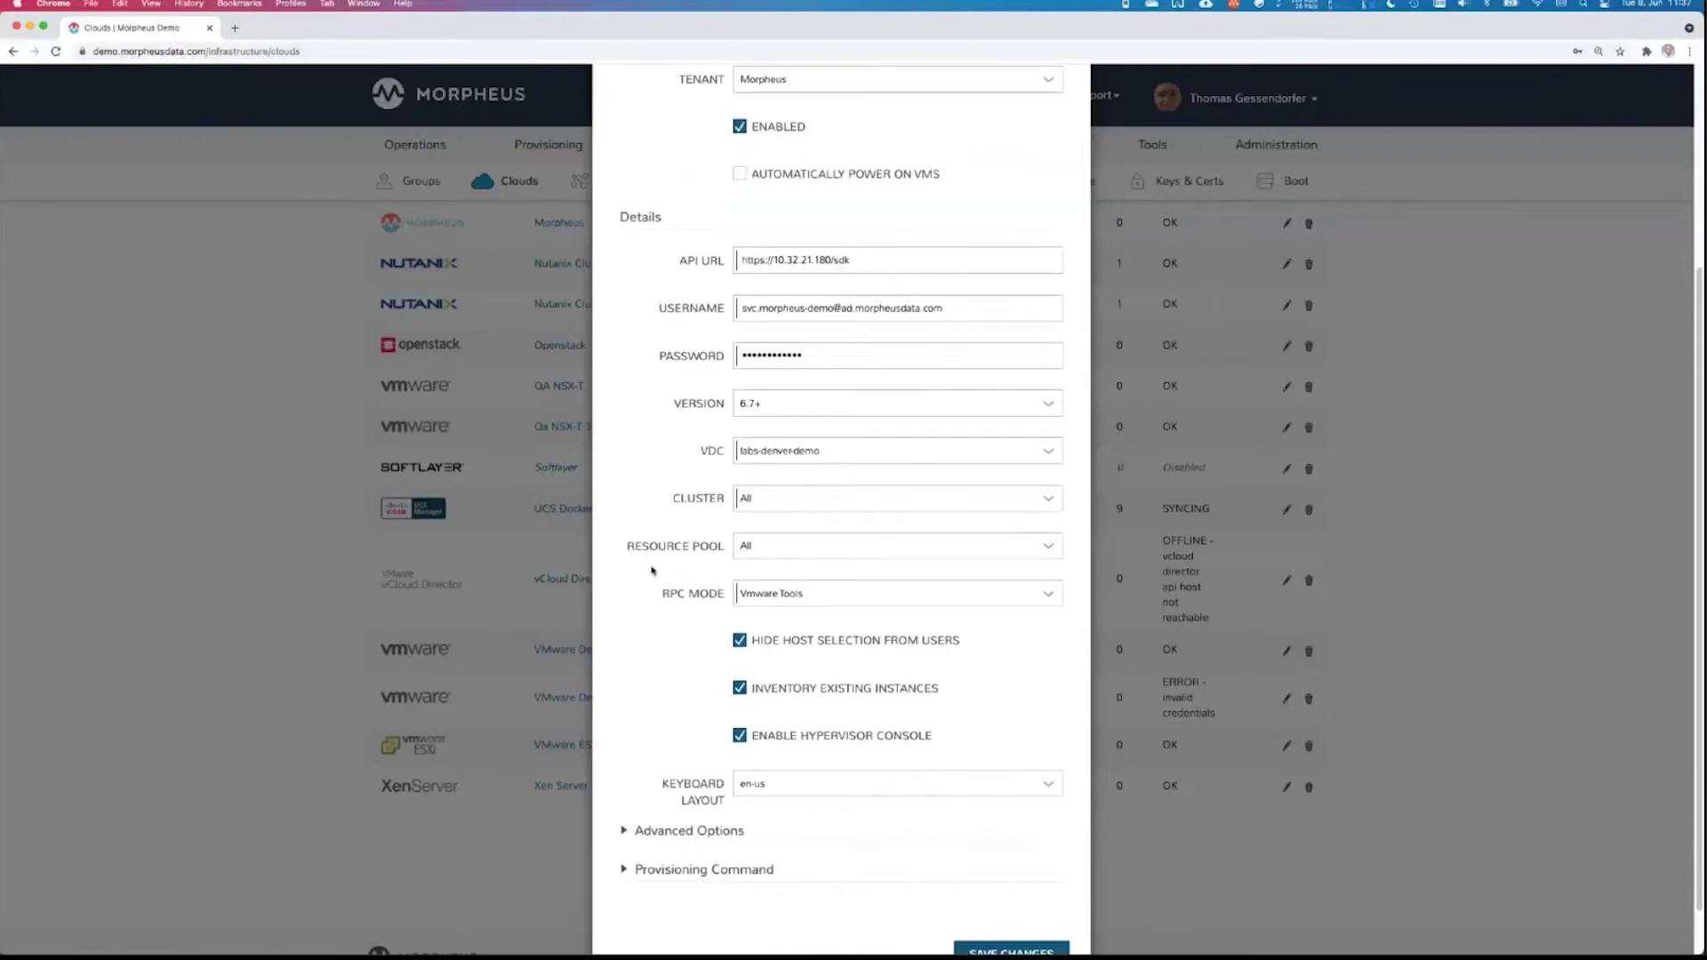
pyautogui.scroll(-2, 652, 571)
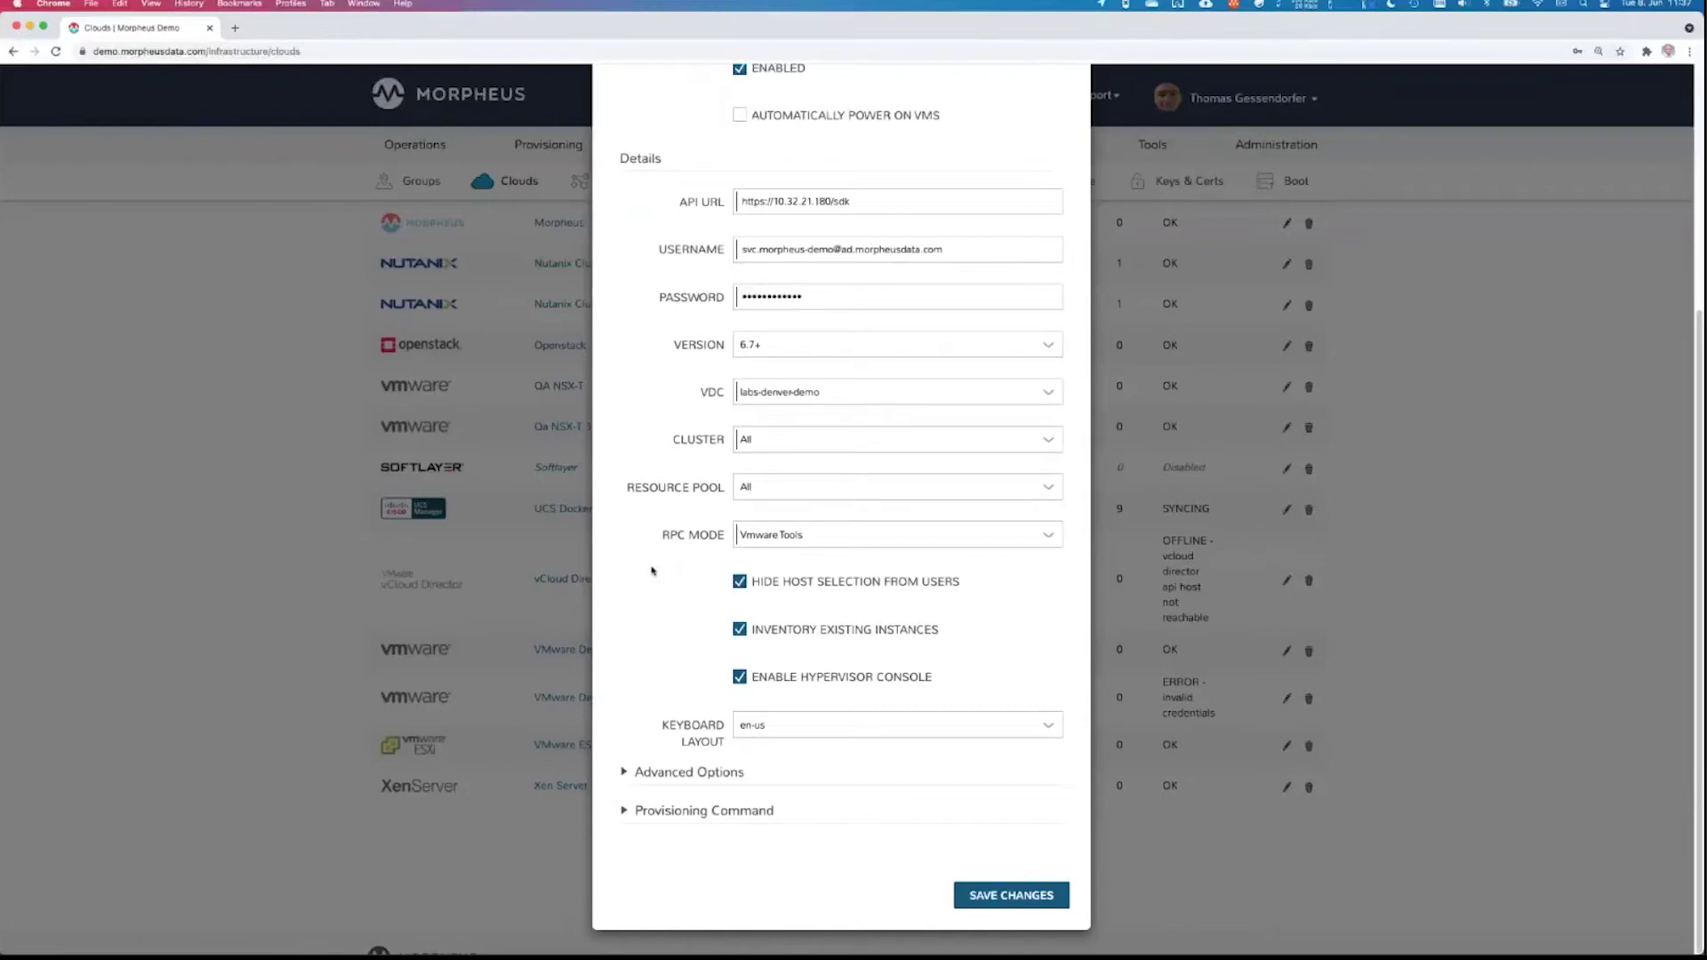
pyautogui.scroll(4, 651, 571)
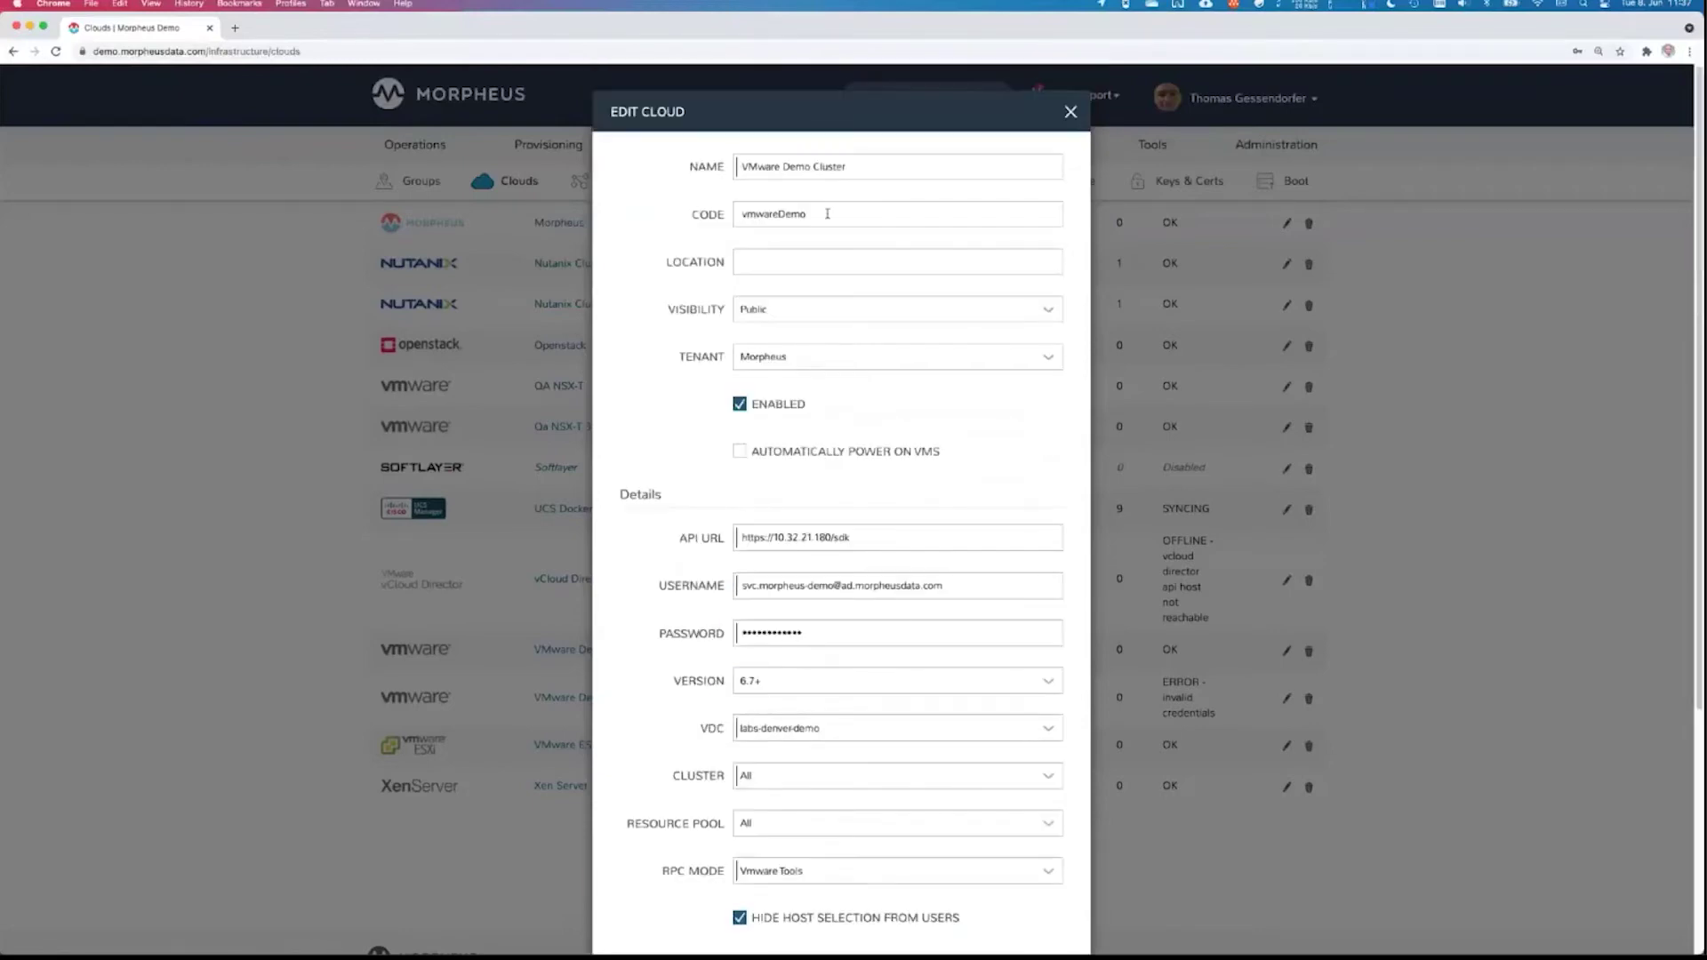
pyautogui.click(1070, 111)
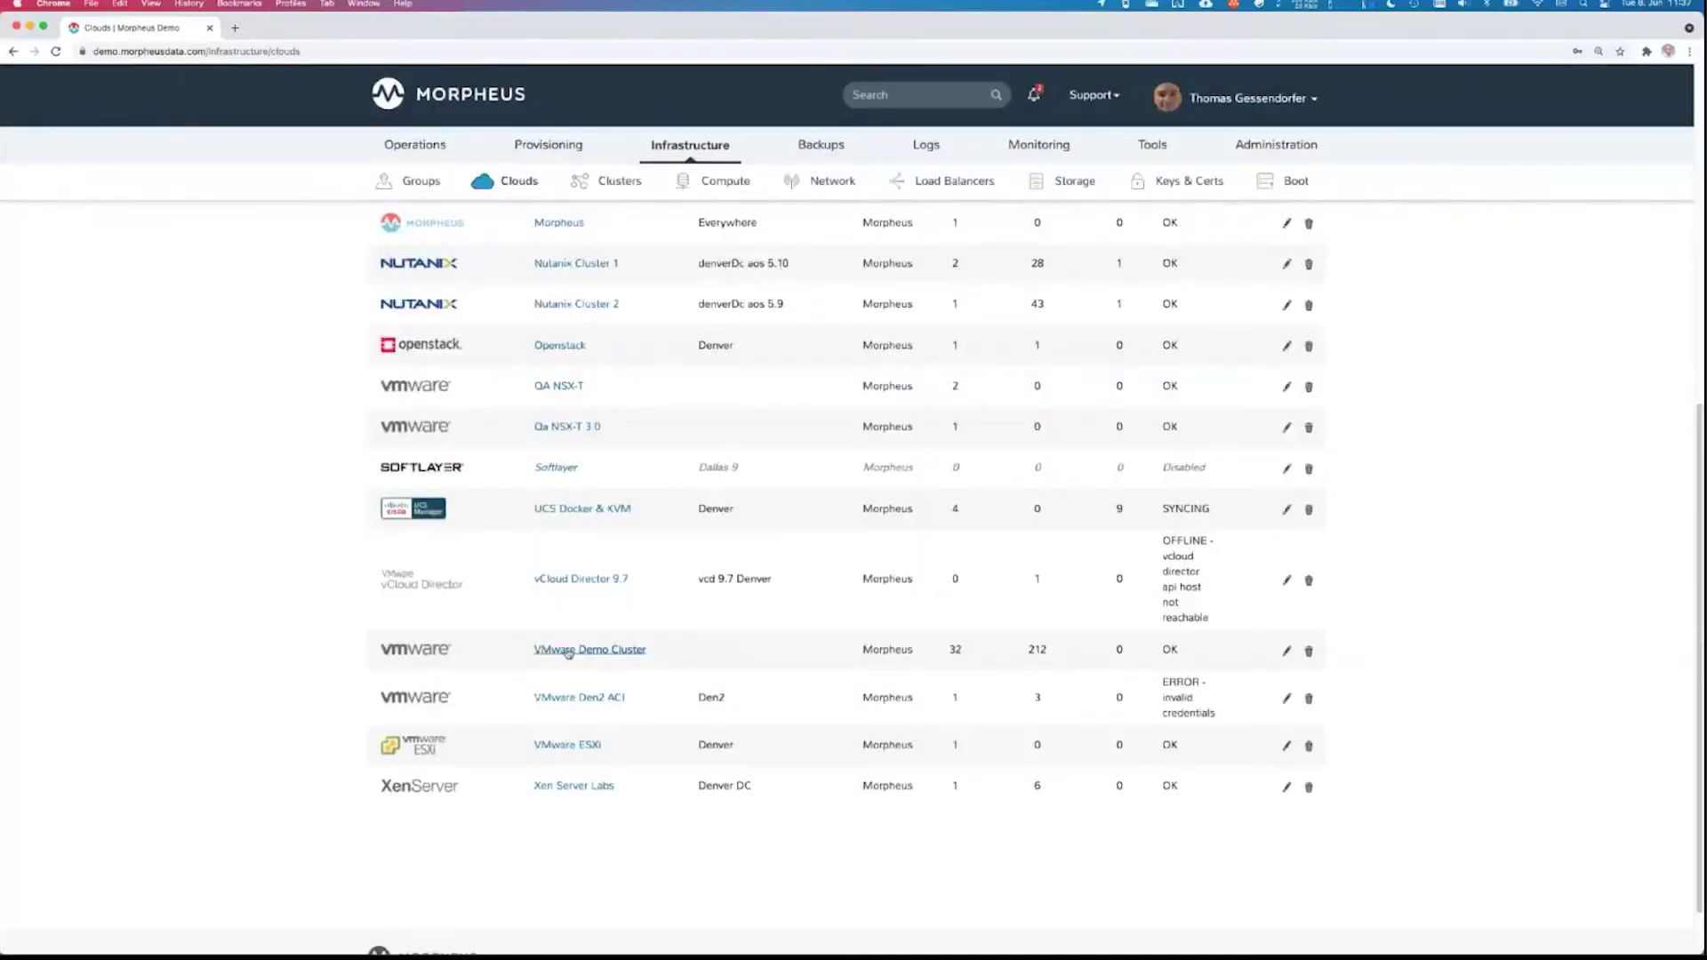
# Open the VMware Demo Cluster cloud and examine its summary of costs, utilization, VMware clusters, alarms, guidance and Kubernetes clusters
pyautogui.click(568, 651)
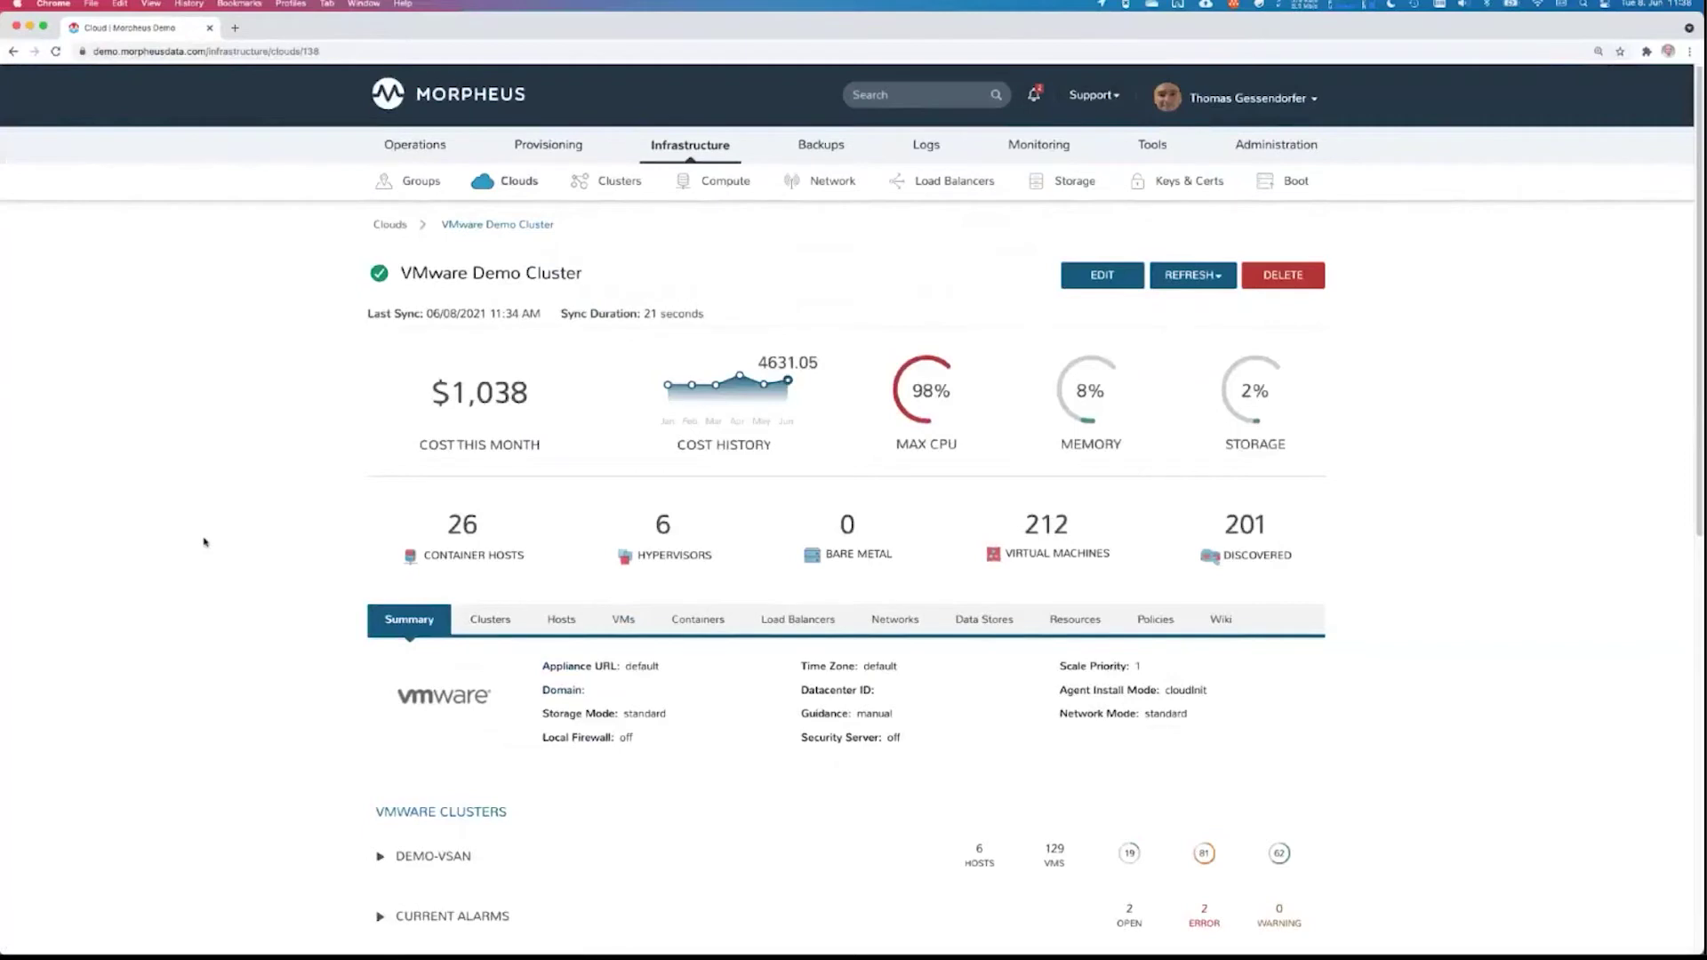
pyautogui.scroll(-1, 204, 542)
pyautogui.scroll(-1, 204, 542)
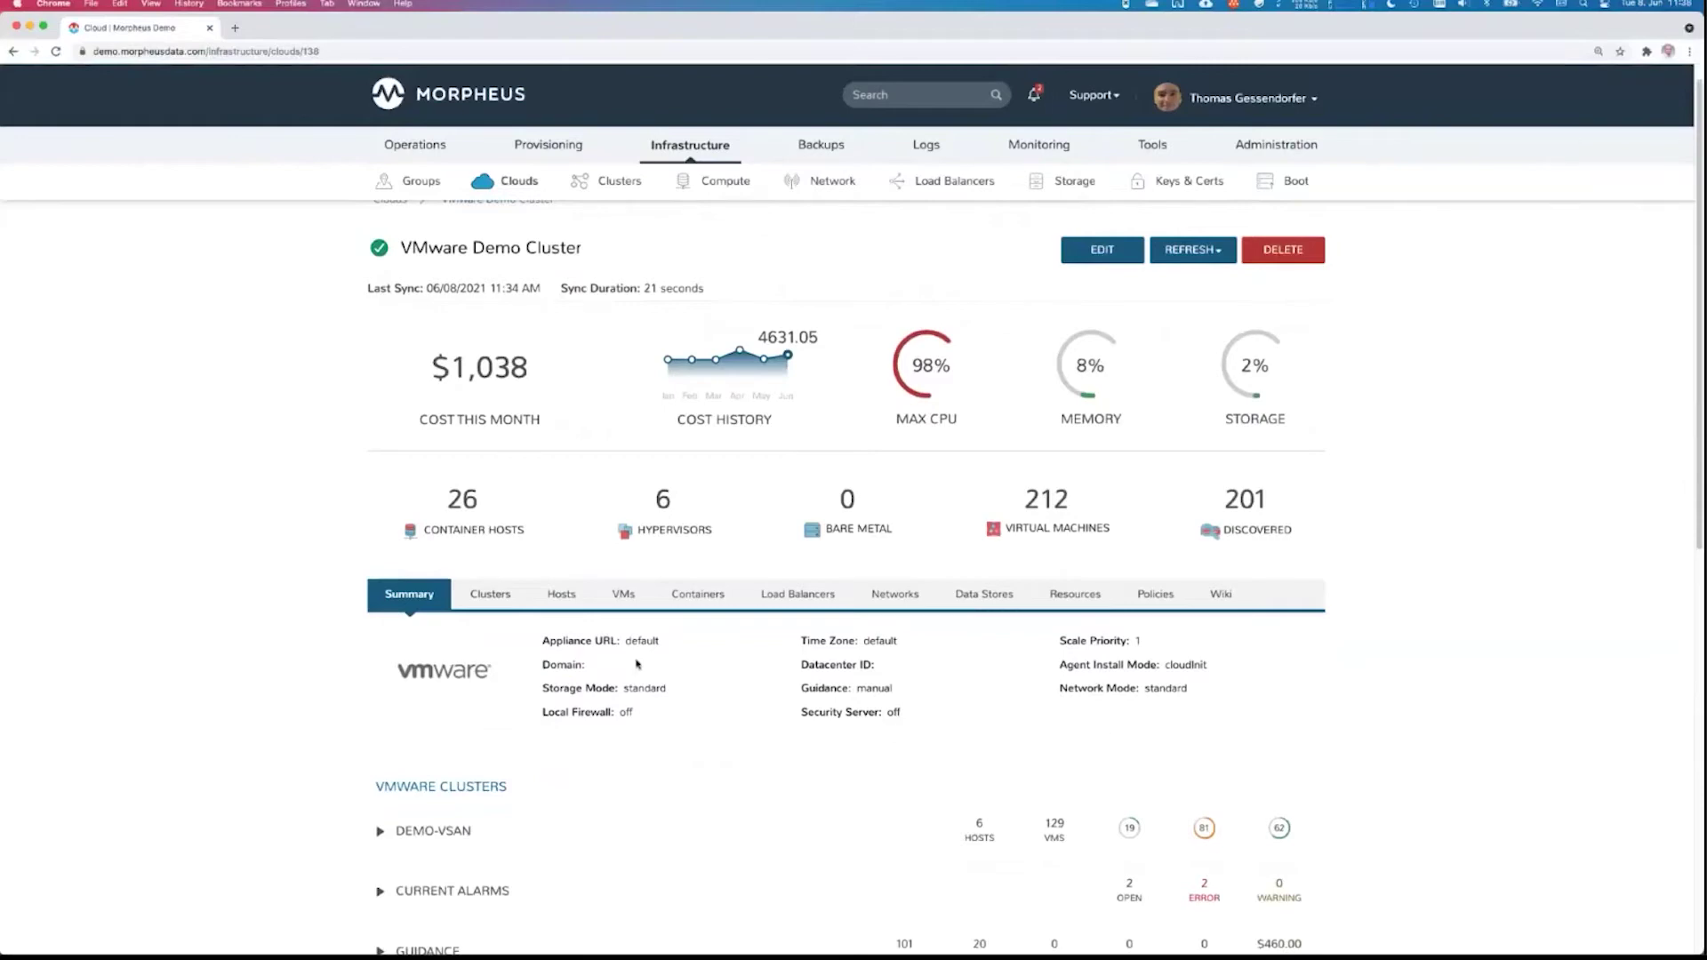
pyautogui.scroll(-5, 325, 666)
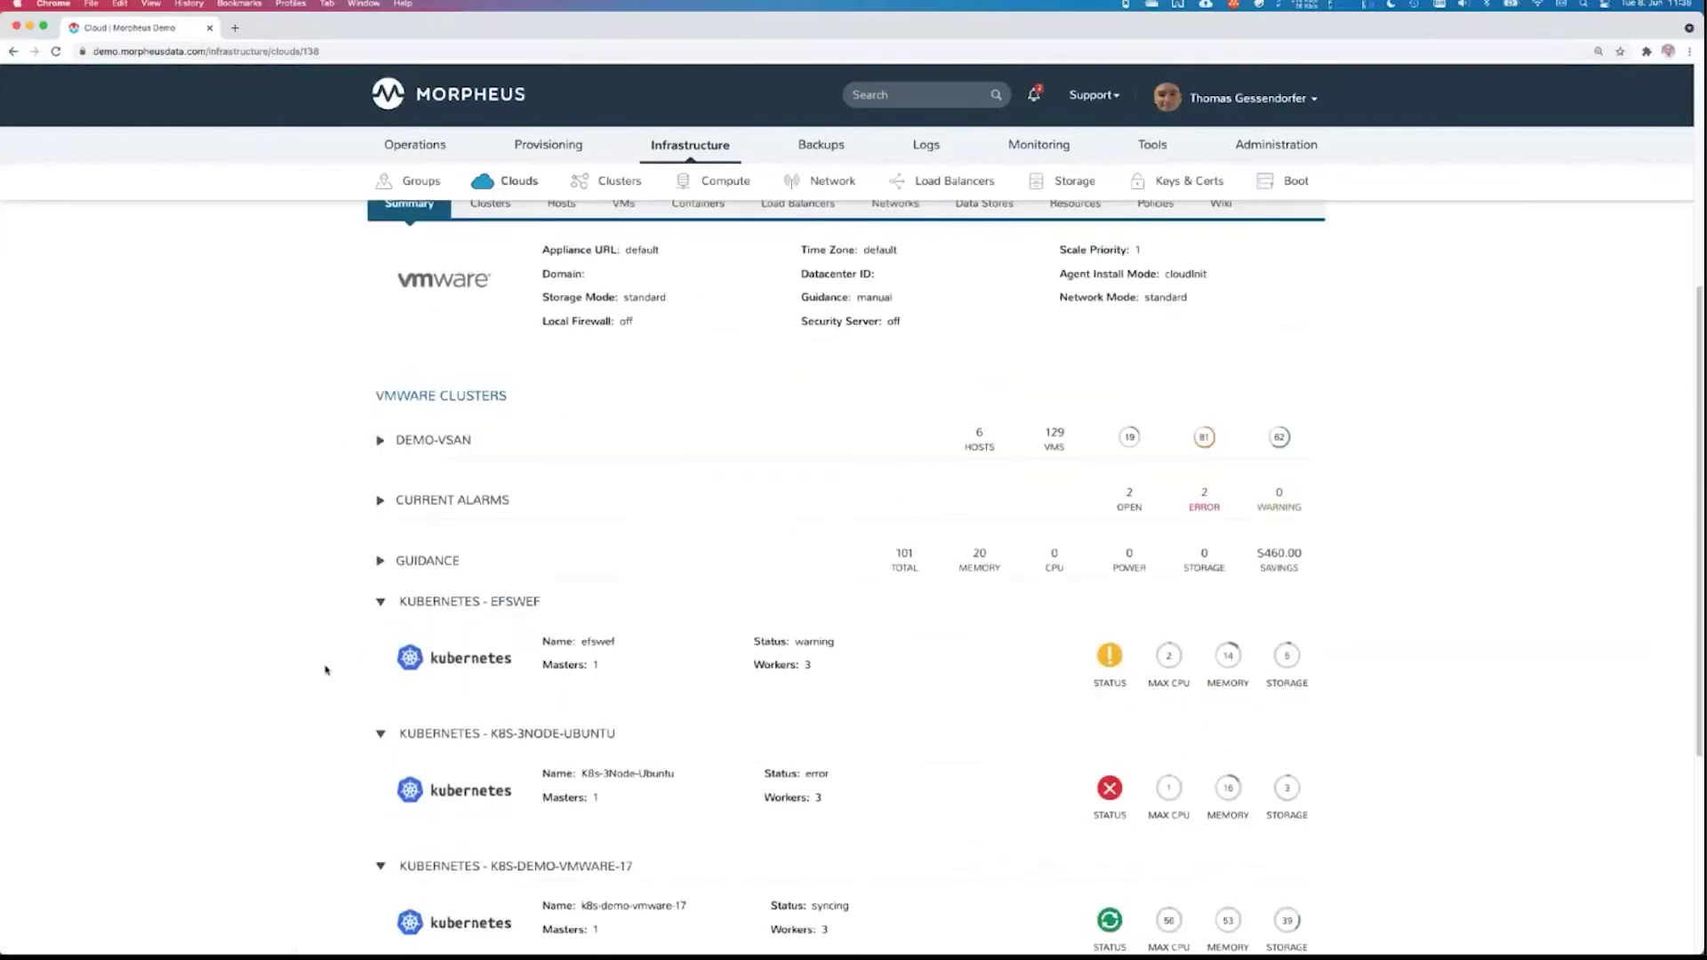
pyautogui.scroll(-2, 324, 670)
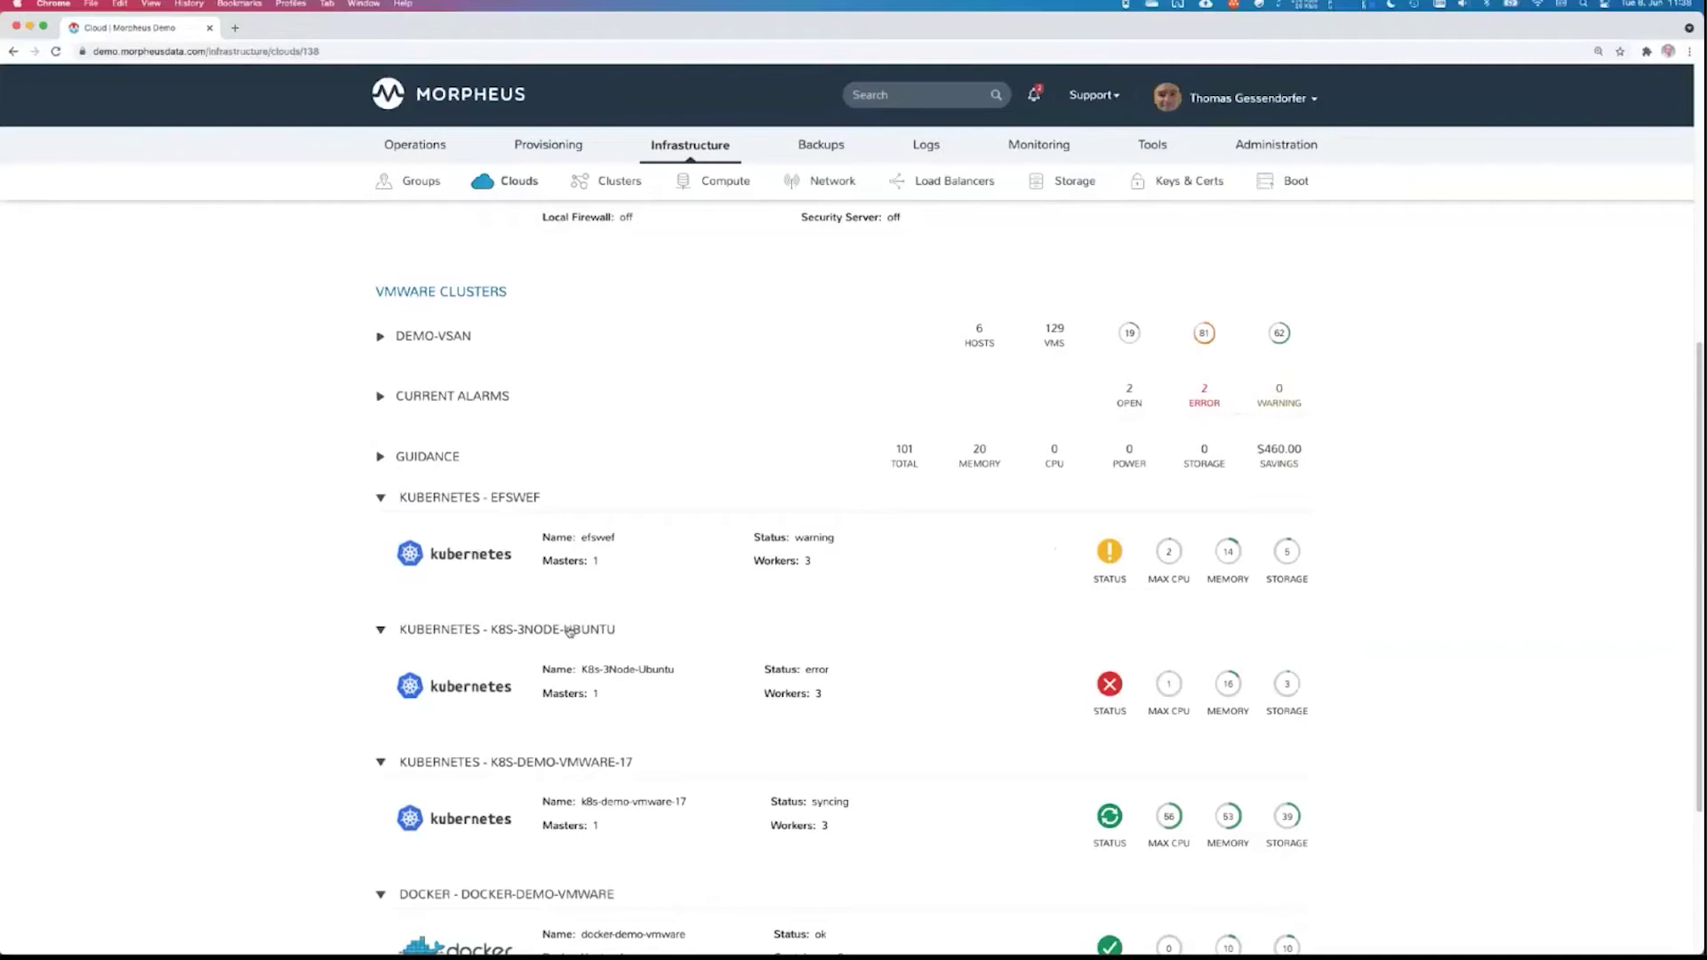
pyautogui.scroll(6, 570, 632)
# View the hosts, virtual machines and networks of the VMware Demo Cluster cloud
pyautogui.click(610, 625)
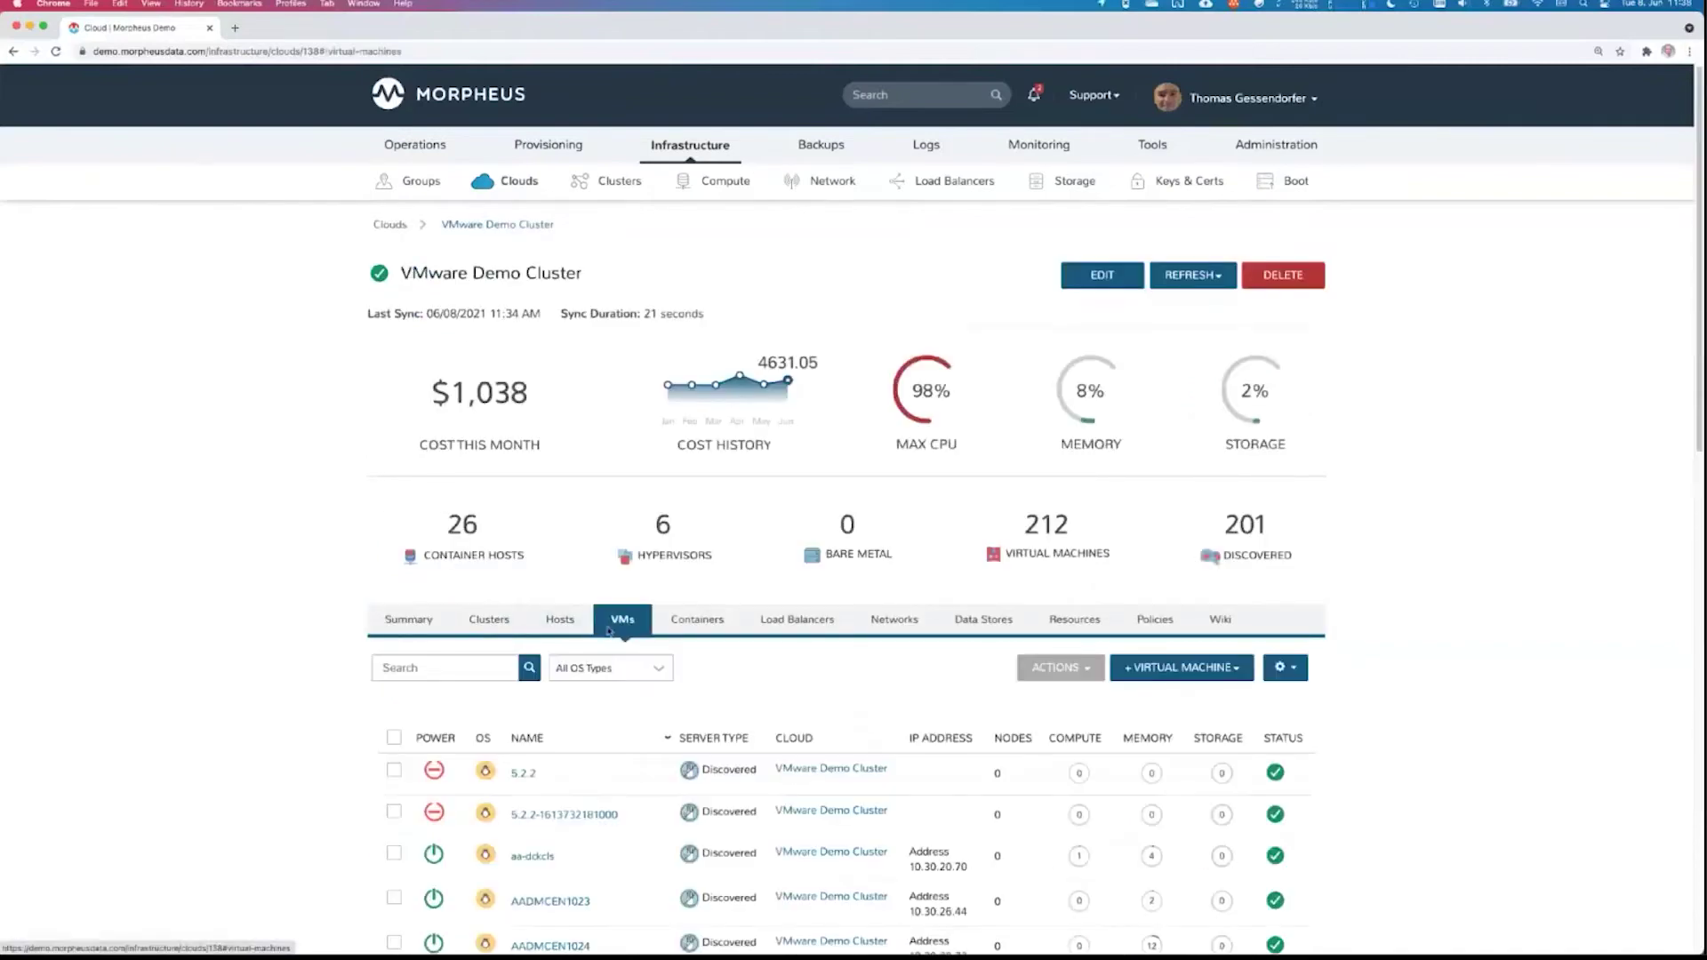
pyautogui.click(560, 620)
pyautogui.scroll(-3, 568, 622)
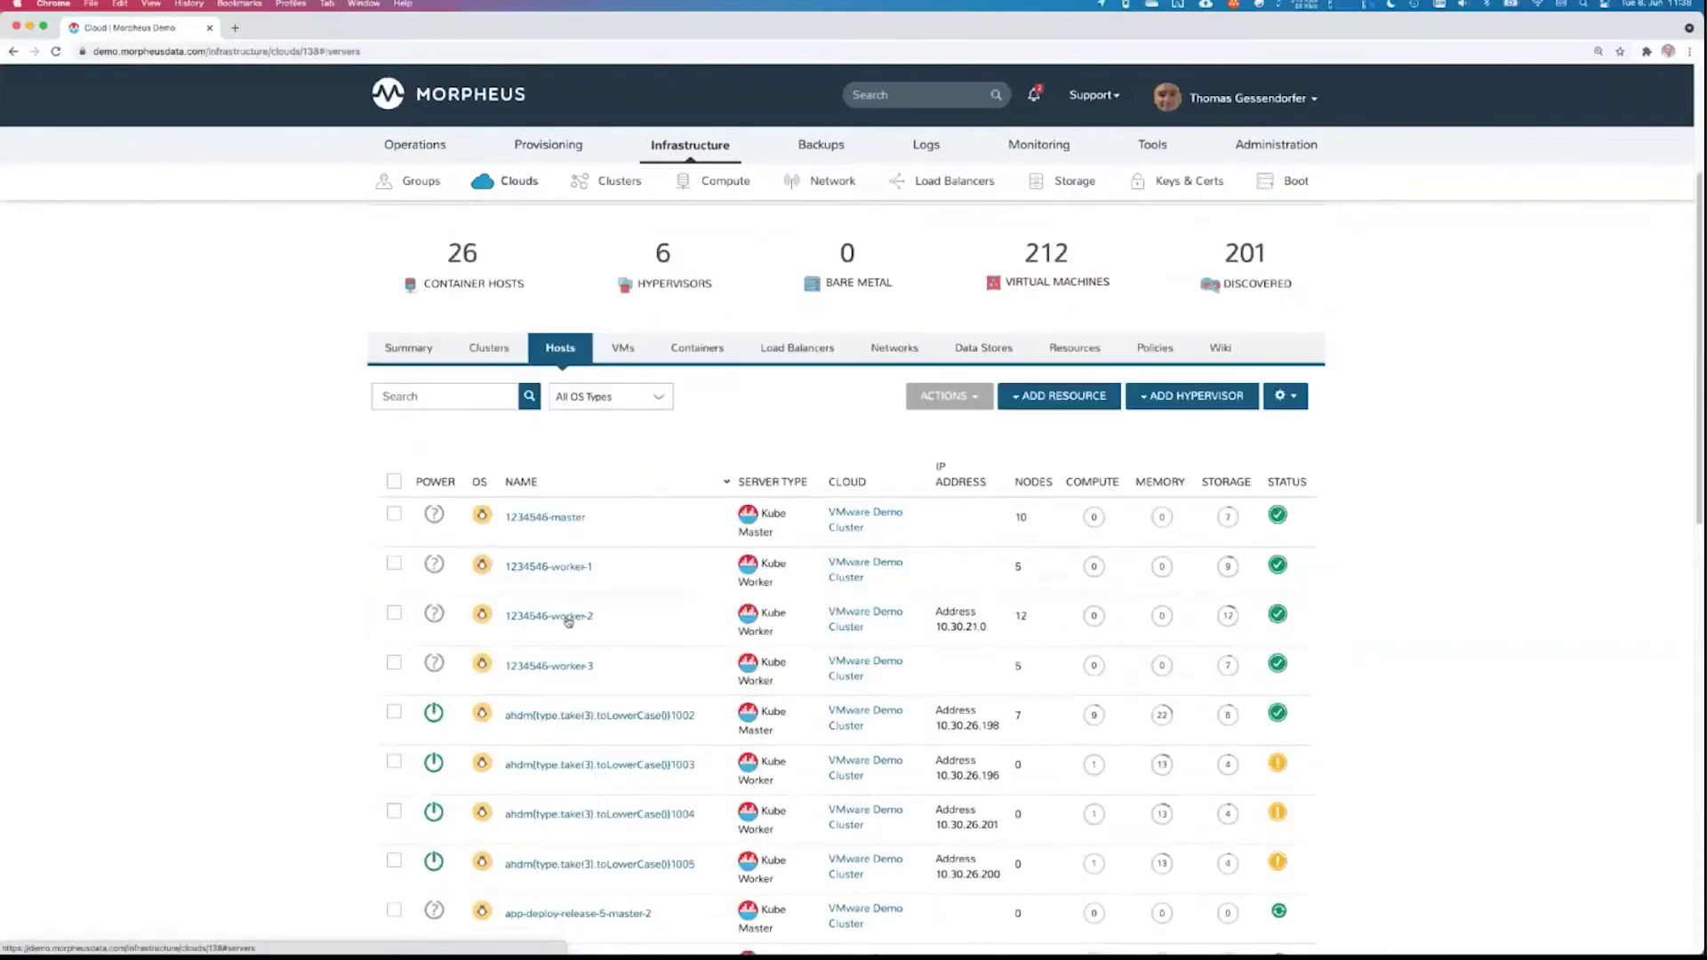
pyautogui.click(627, 350)
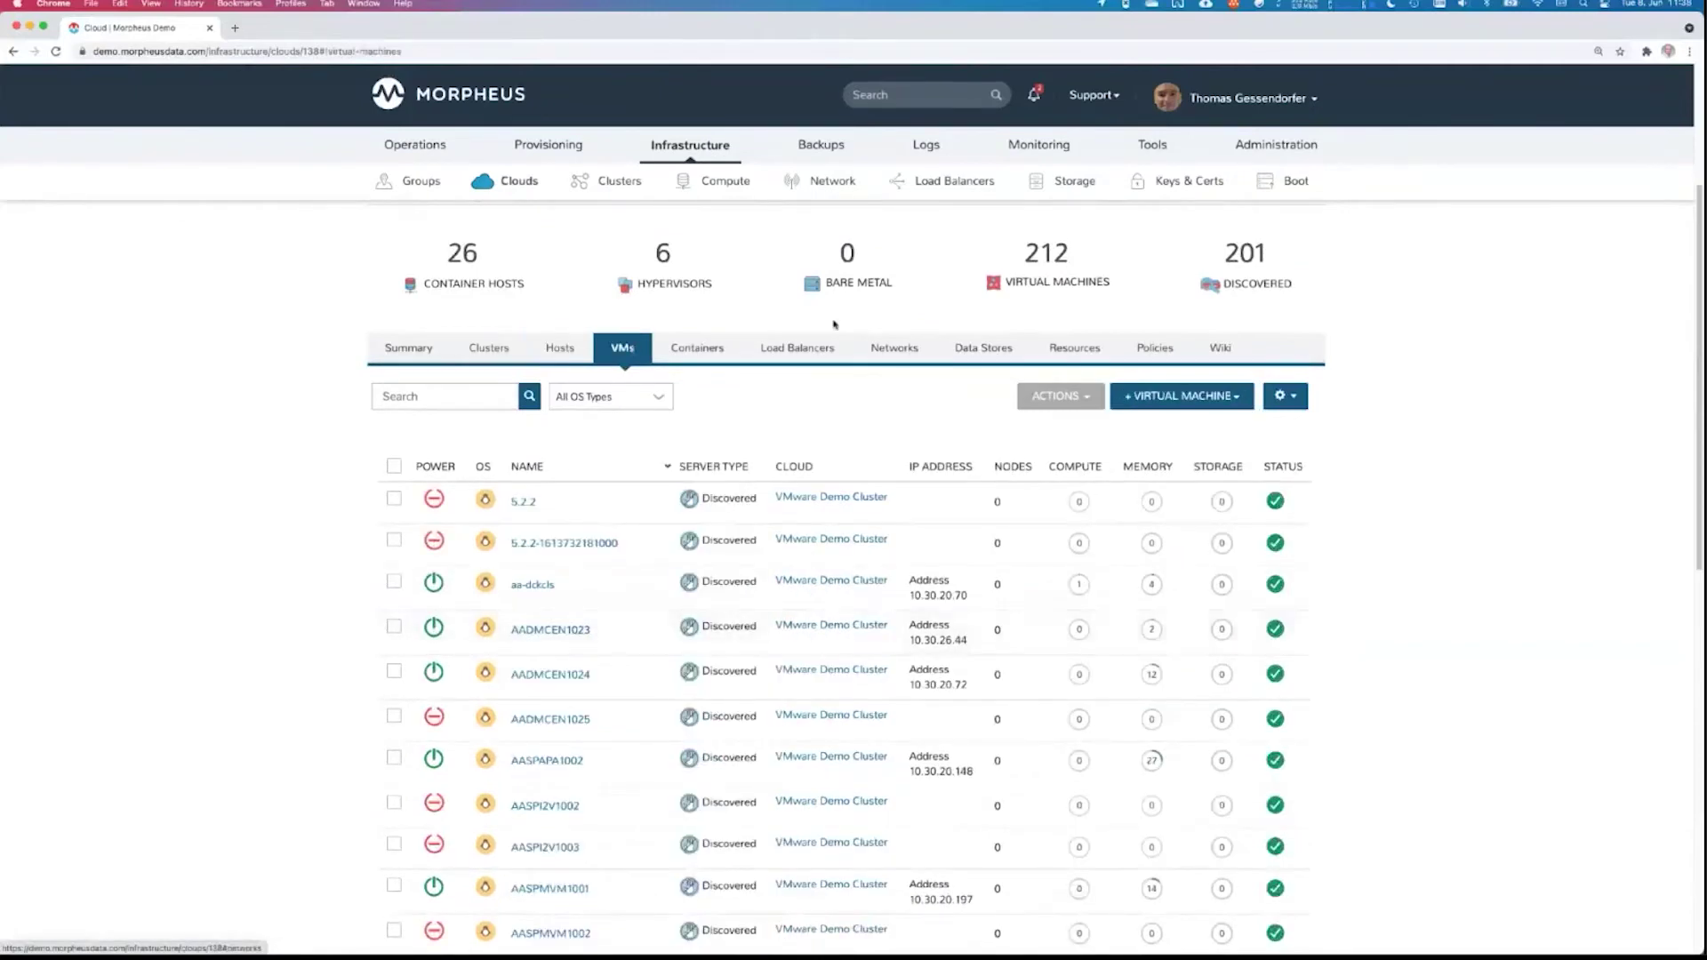
pyautogui.click(891, 349)
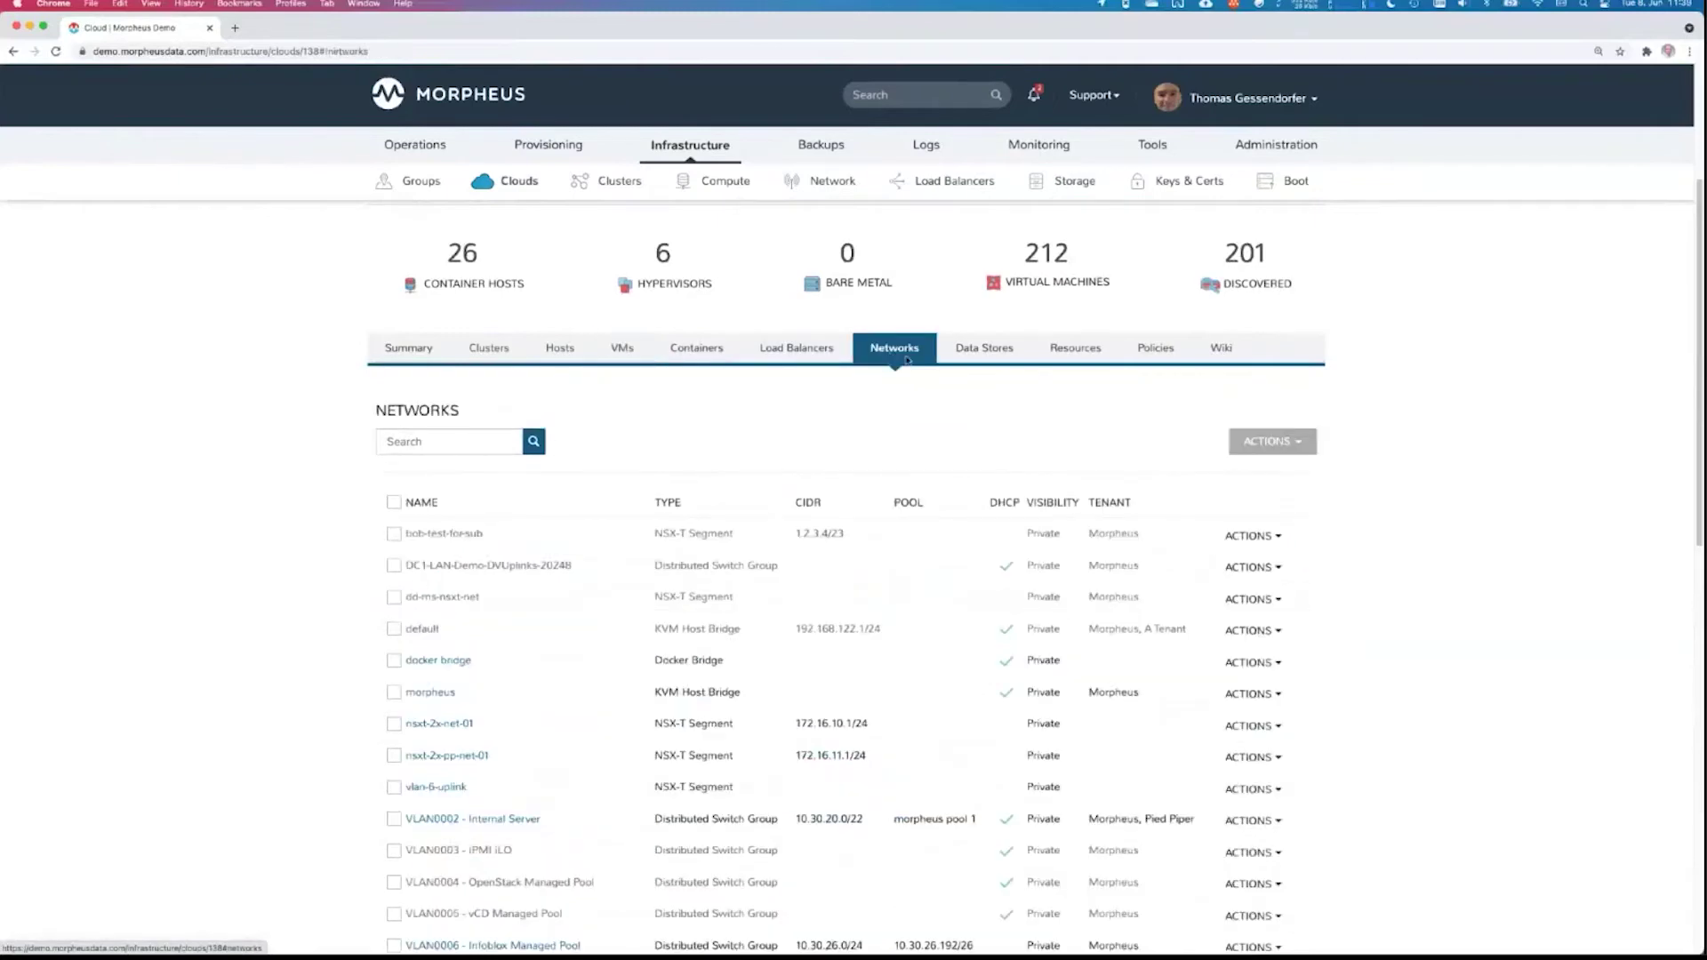
# Review the group access and tenant permissions of the morpheus-vmware-images data store, and close its edit form without saving
pyautogui.click(967, 356)
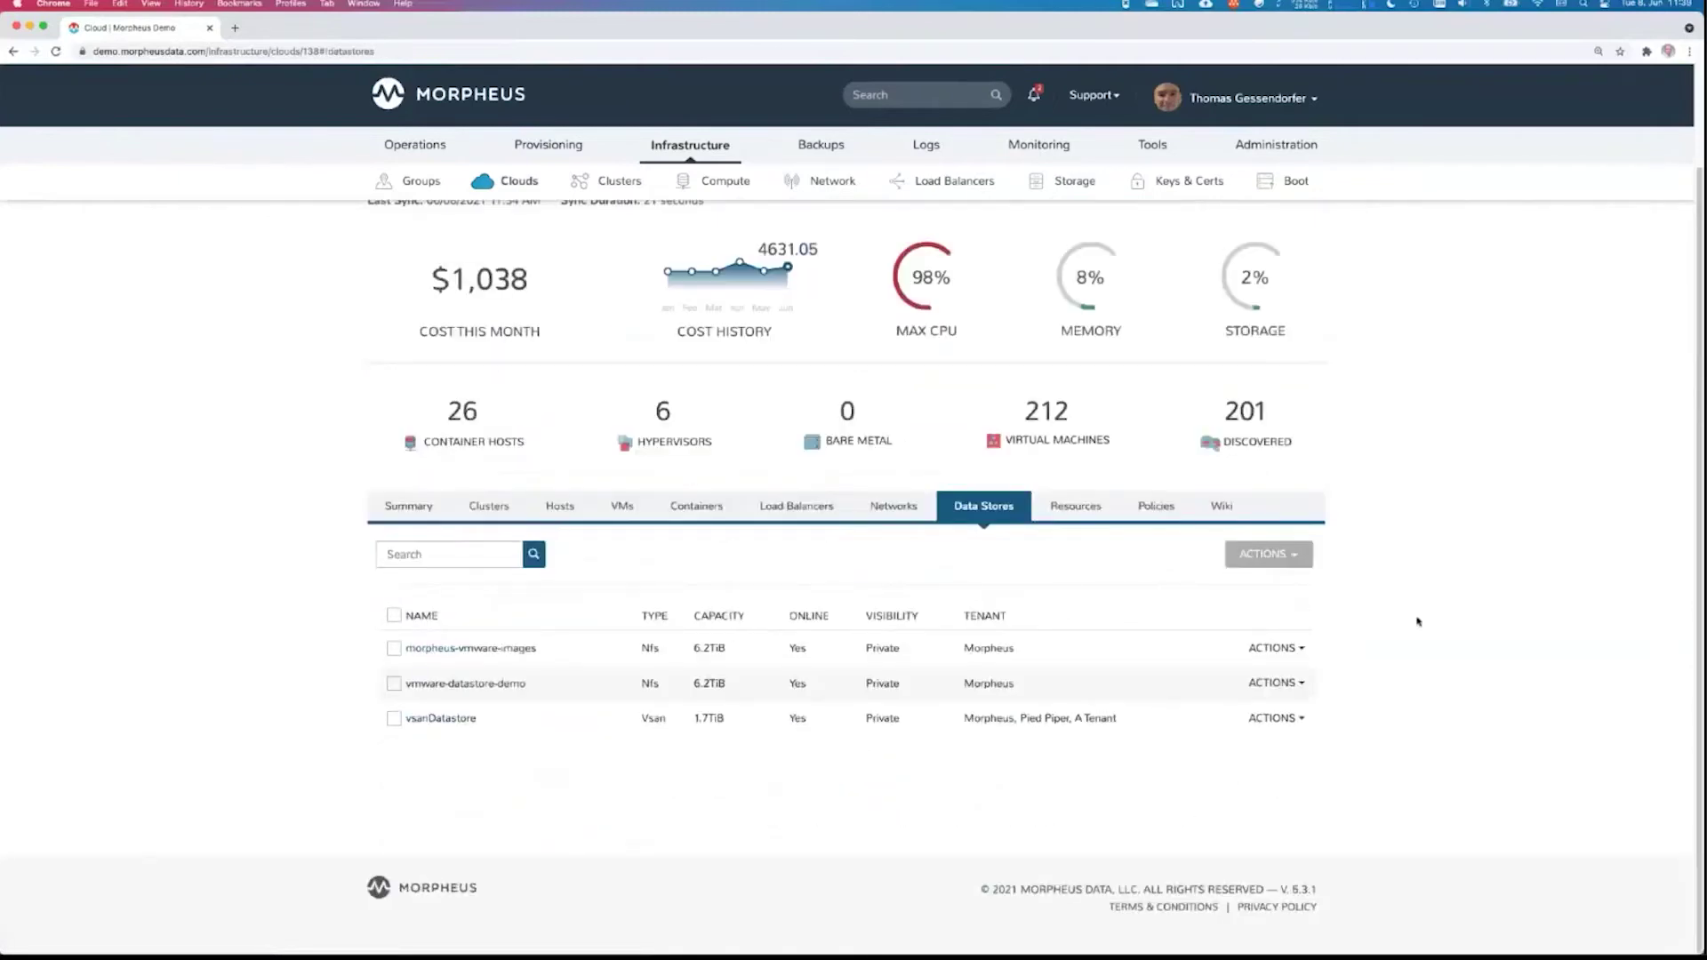
pyautogui.click(1274, 648)
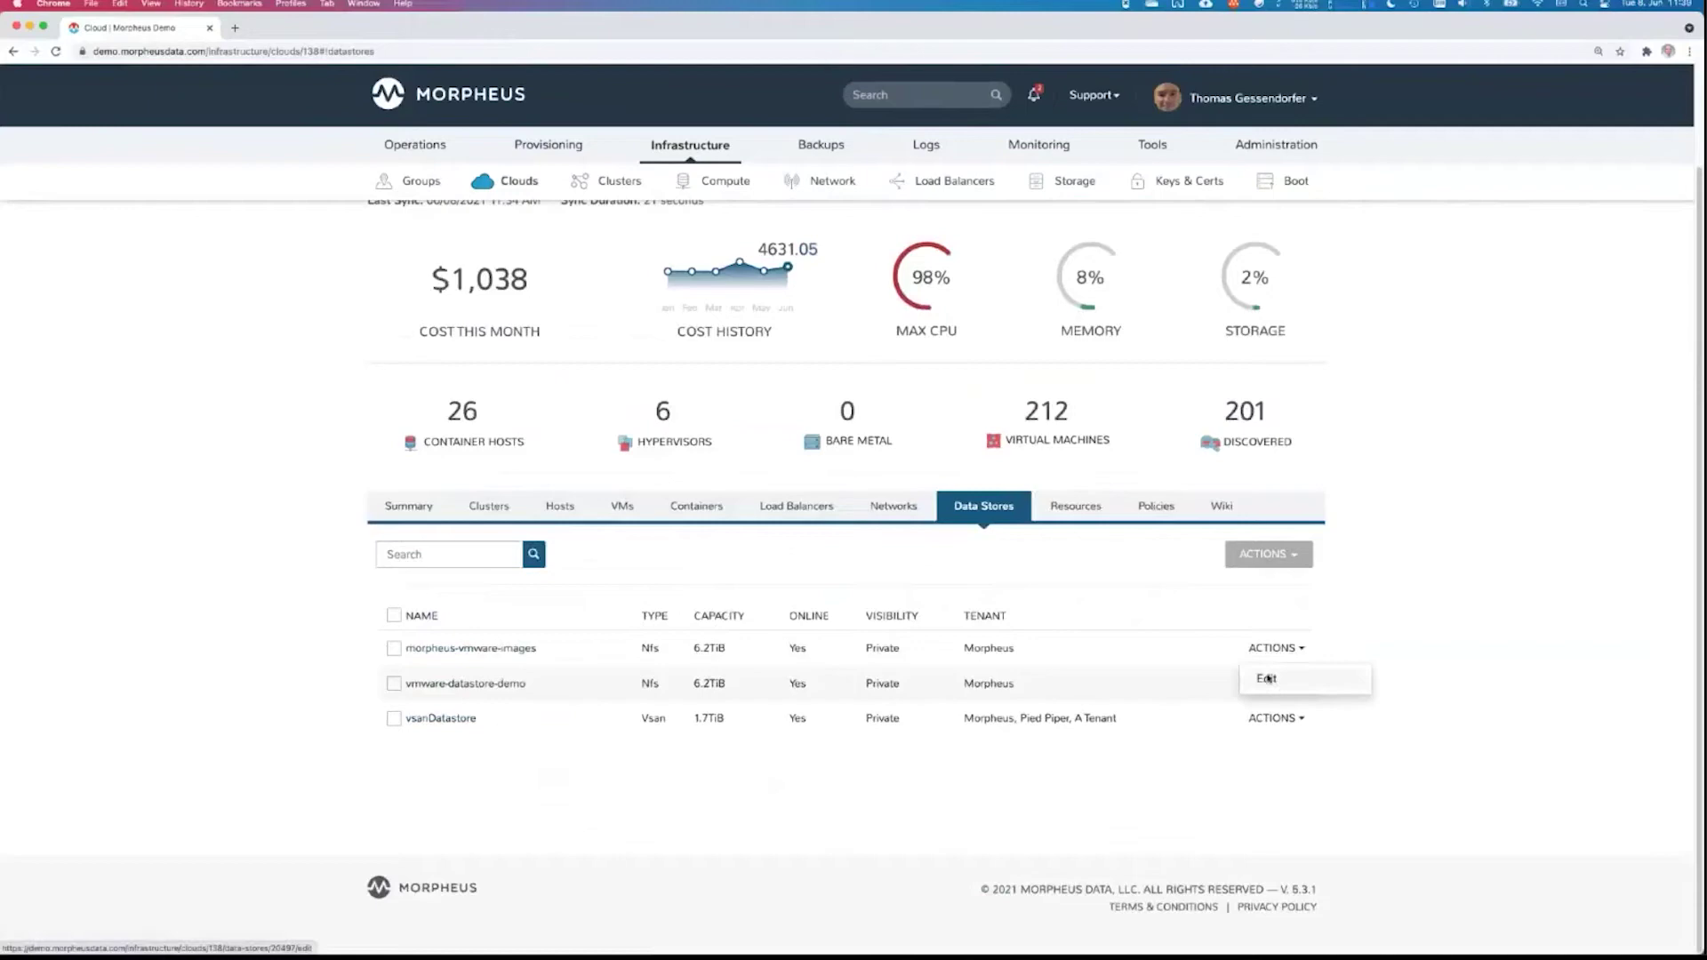
pyautogui.click(1267, 678)
pyautogui.click(676, 286)
pyautogui.click(647, 250)
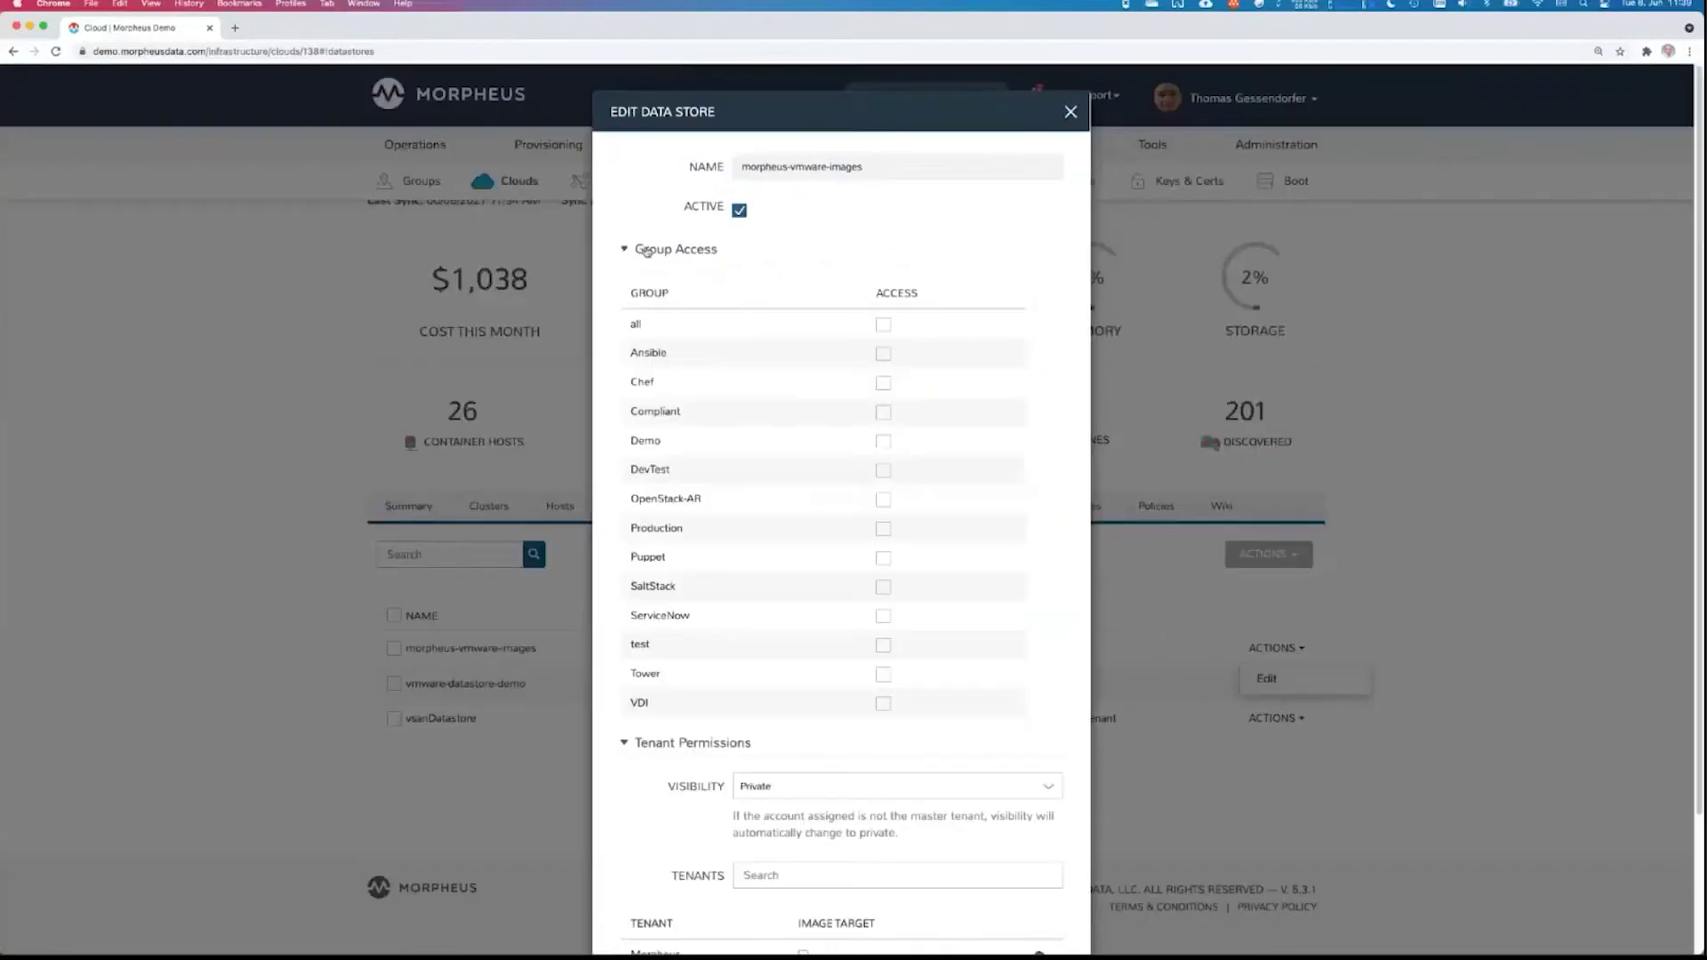
pyautogui.scroll(-3, 787, 602)
pyautogui.scroll(3, 969, 699)
pyautogui.click(1071, 112)
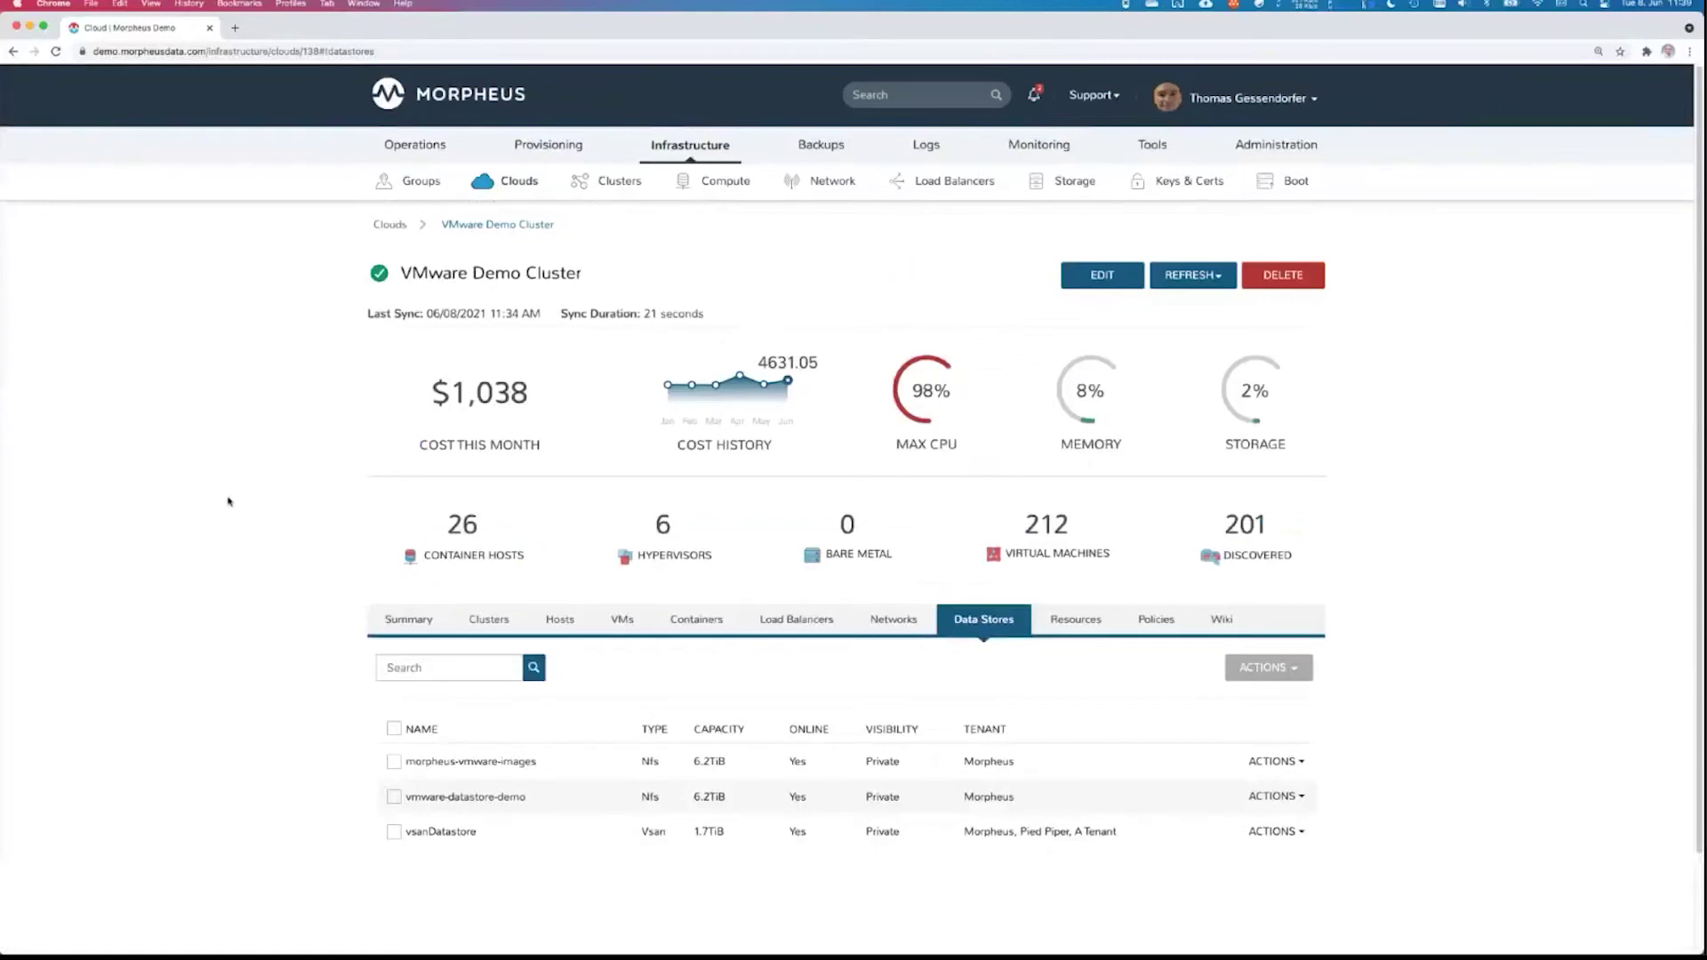
# Open the administration integrations and browse the types offered for a new integration, from automation and DNS to ITSM and trust, without adding one
pyautogui.moveTo(1305, 149)
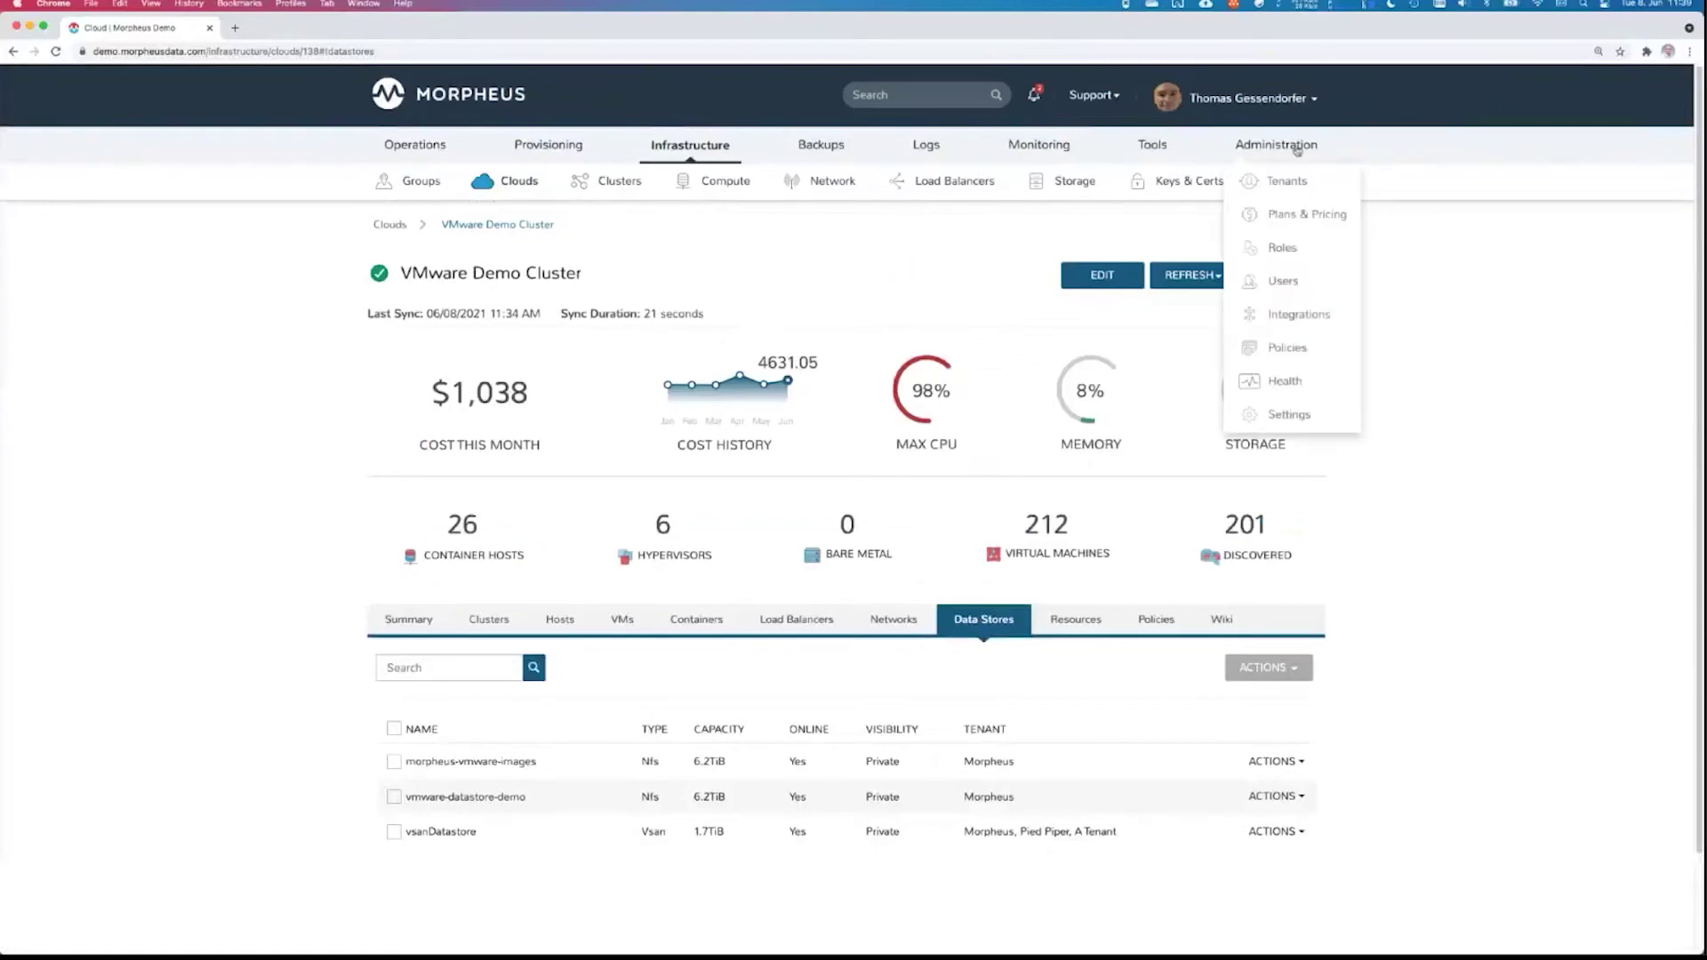
pyautogui.click(1309, 322)
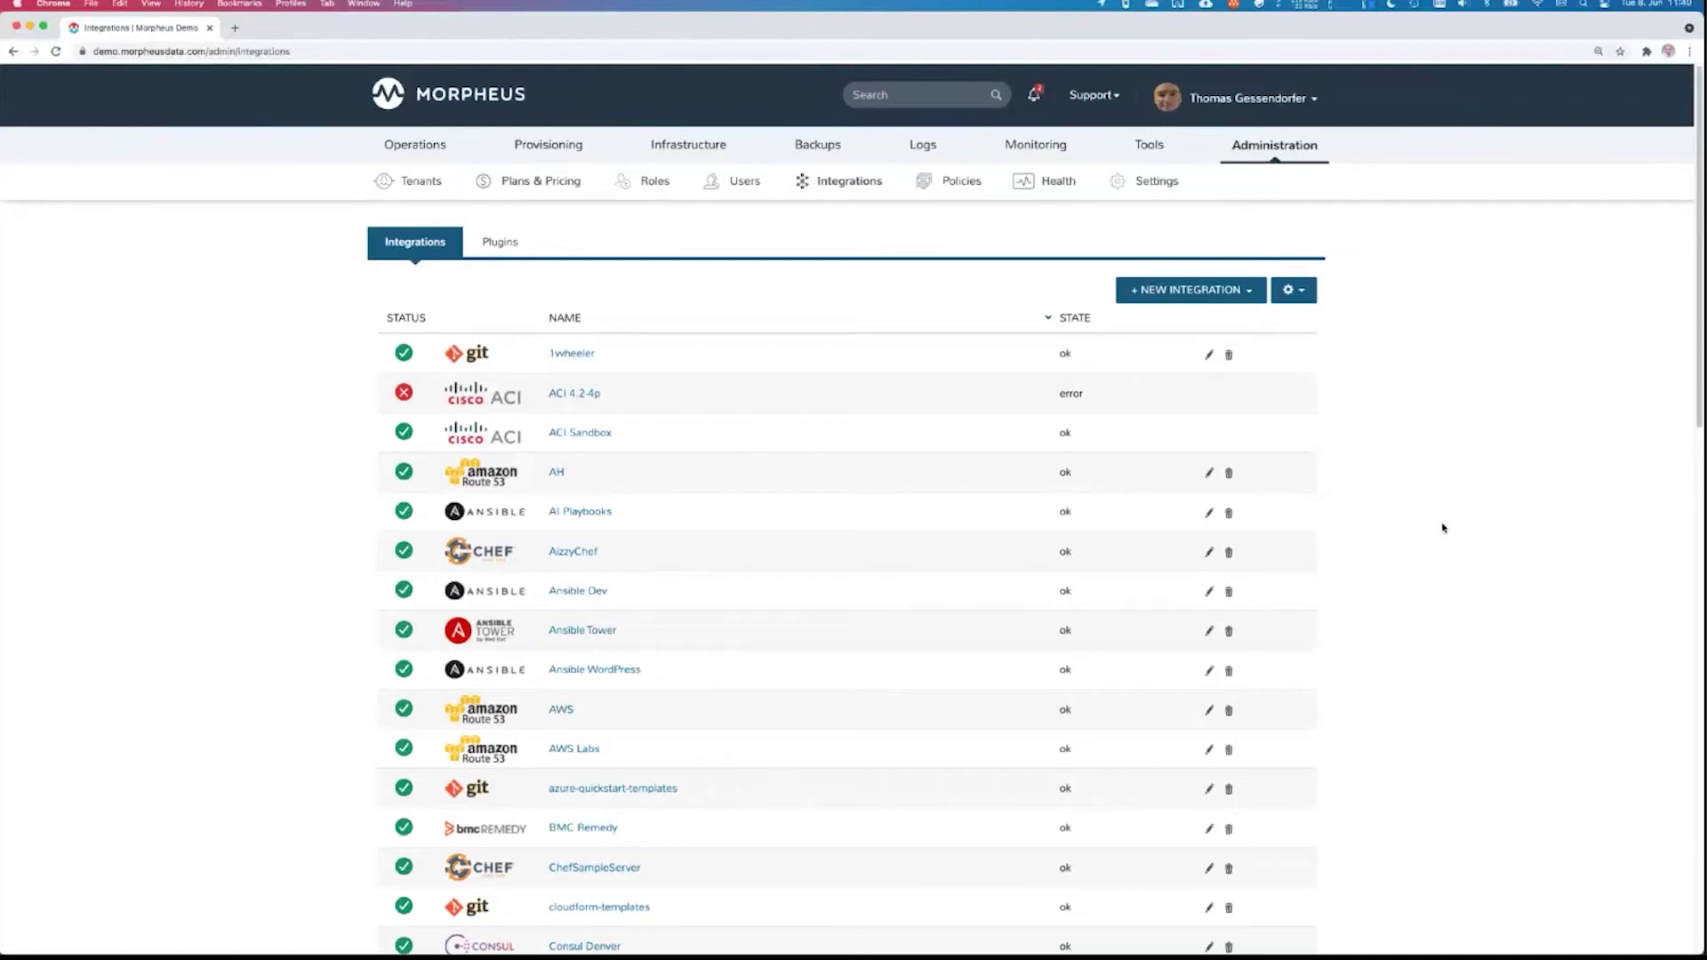
pyautogui.click(1230, 295)
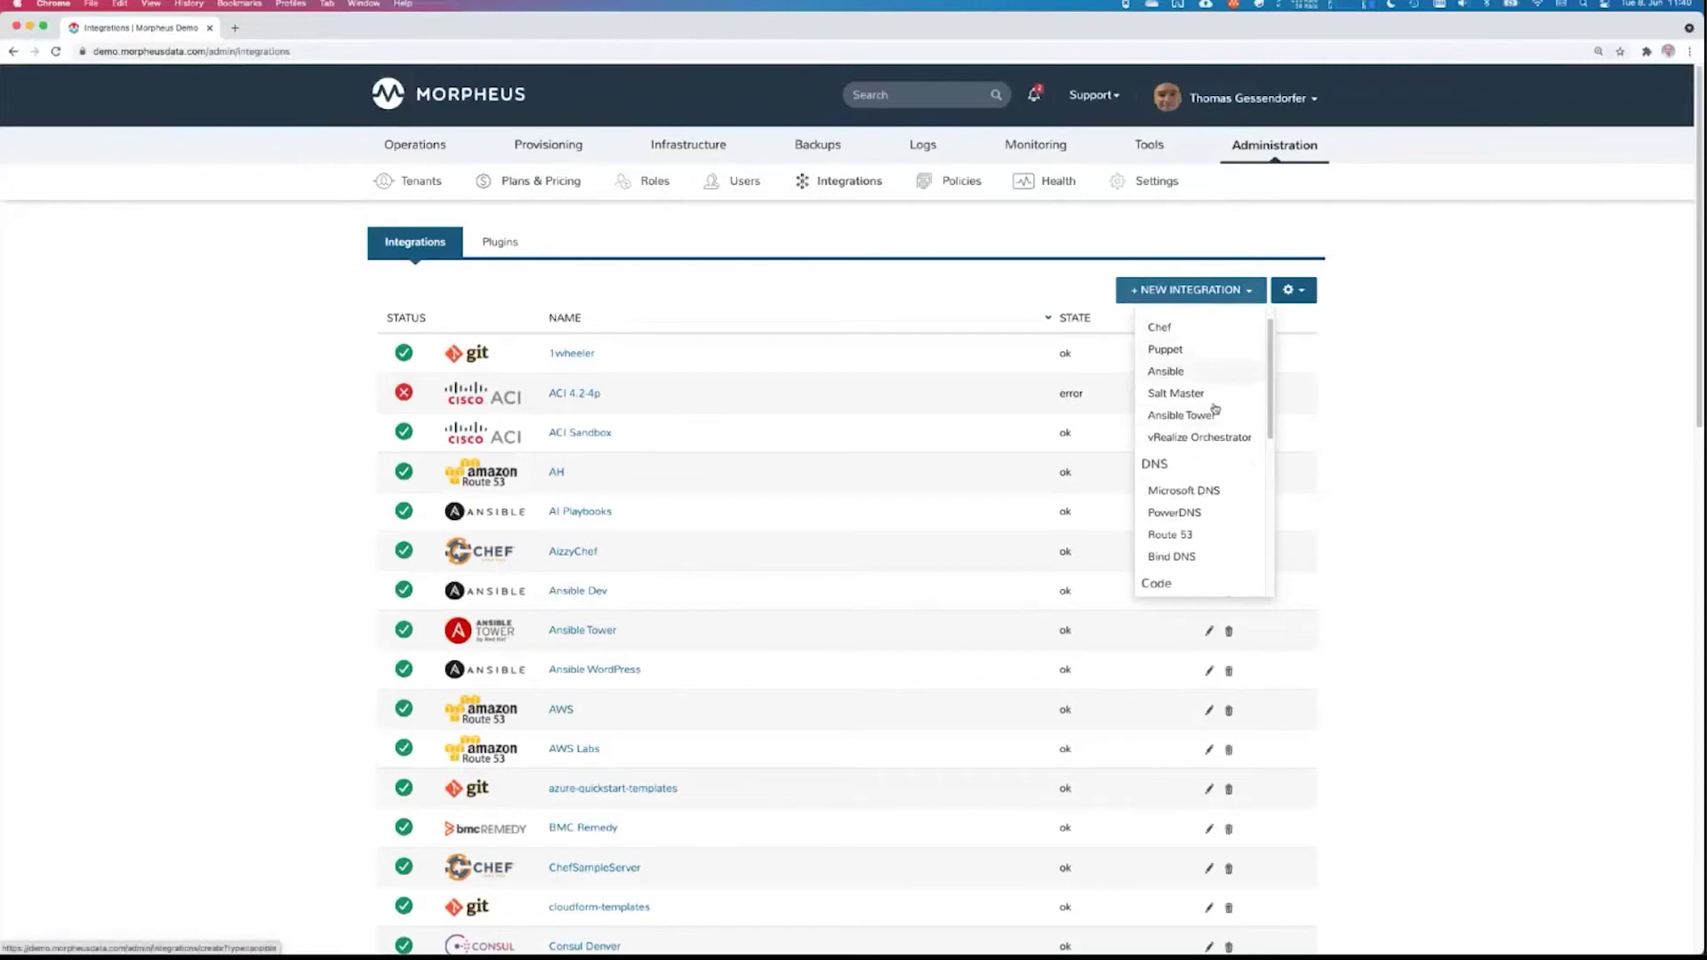
pyautogui.scroll(-2, 1203, 494)
pyautogui.scroll(-2, 1203, 495)
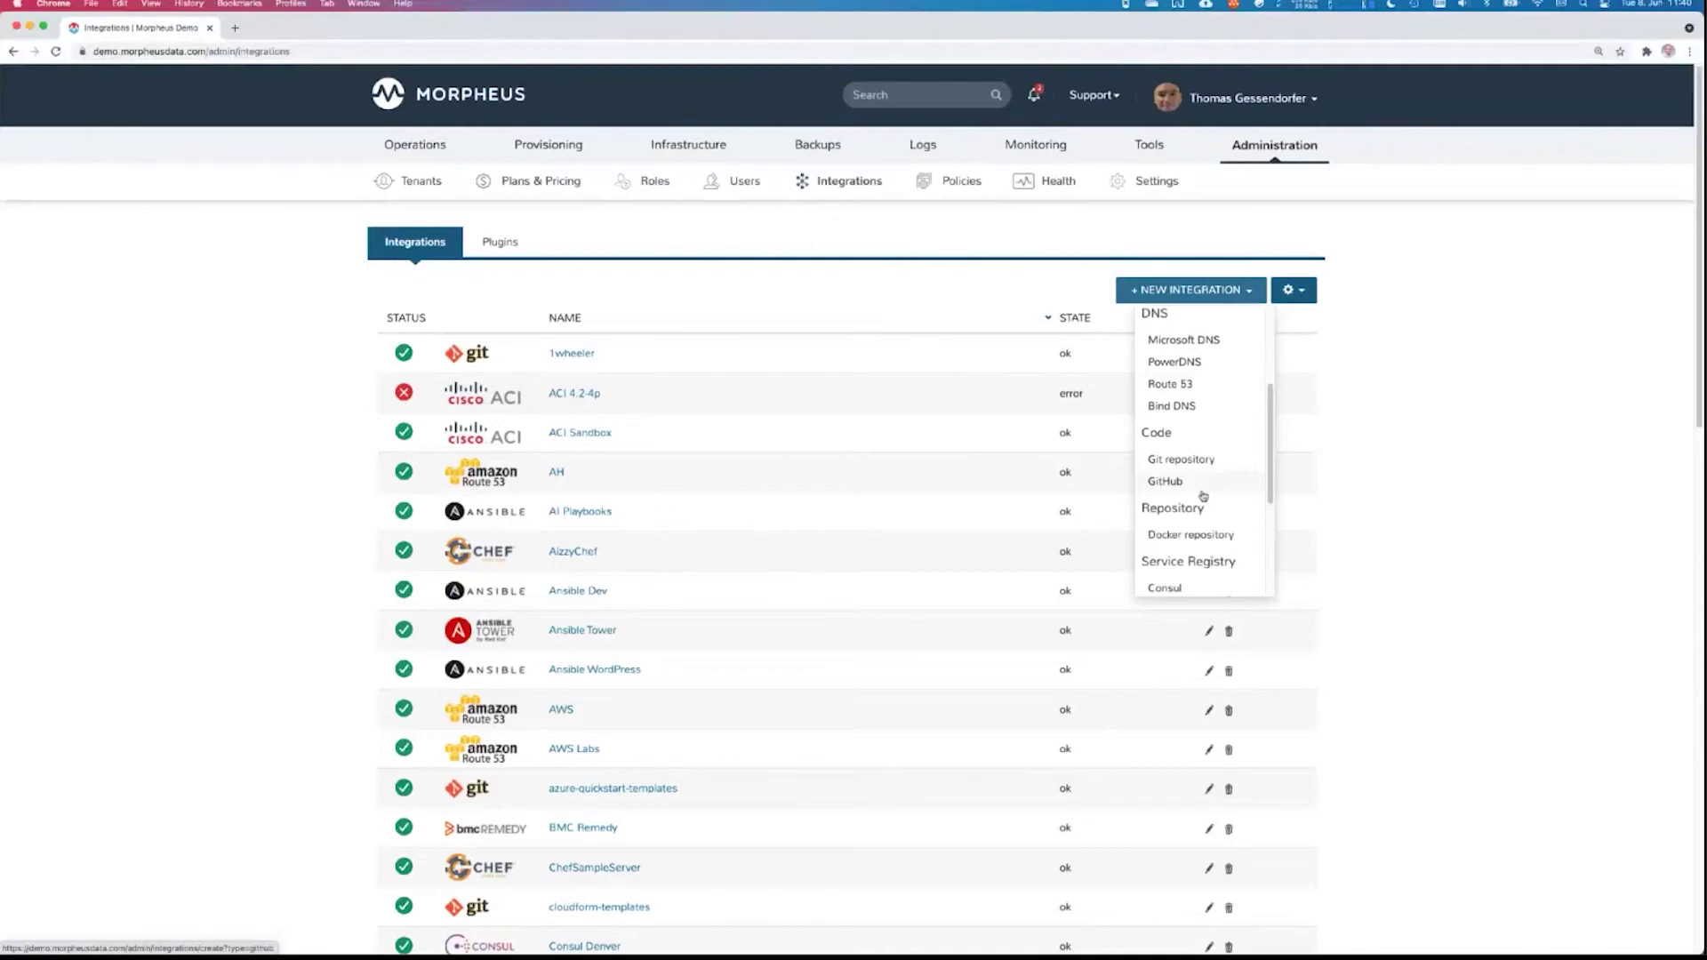
pyautogui.scroll(-5, 1203, 496)
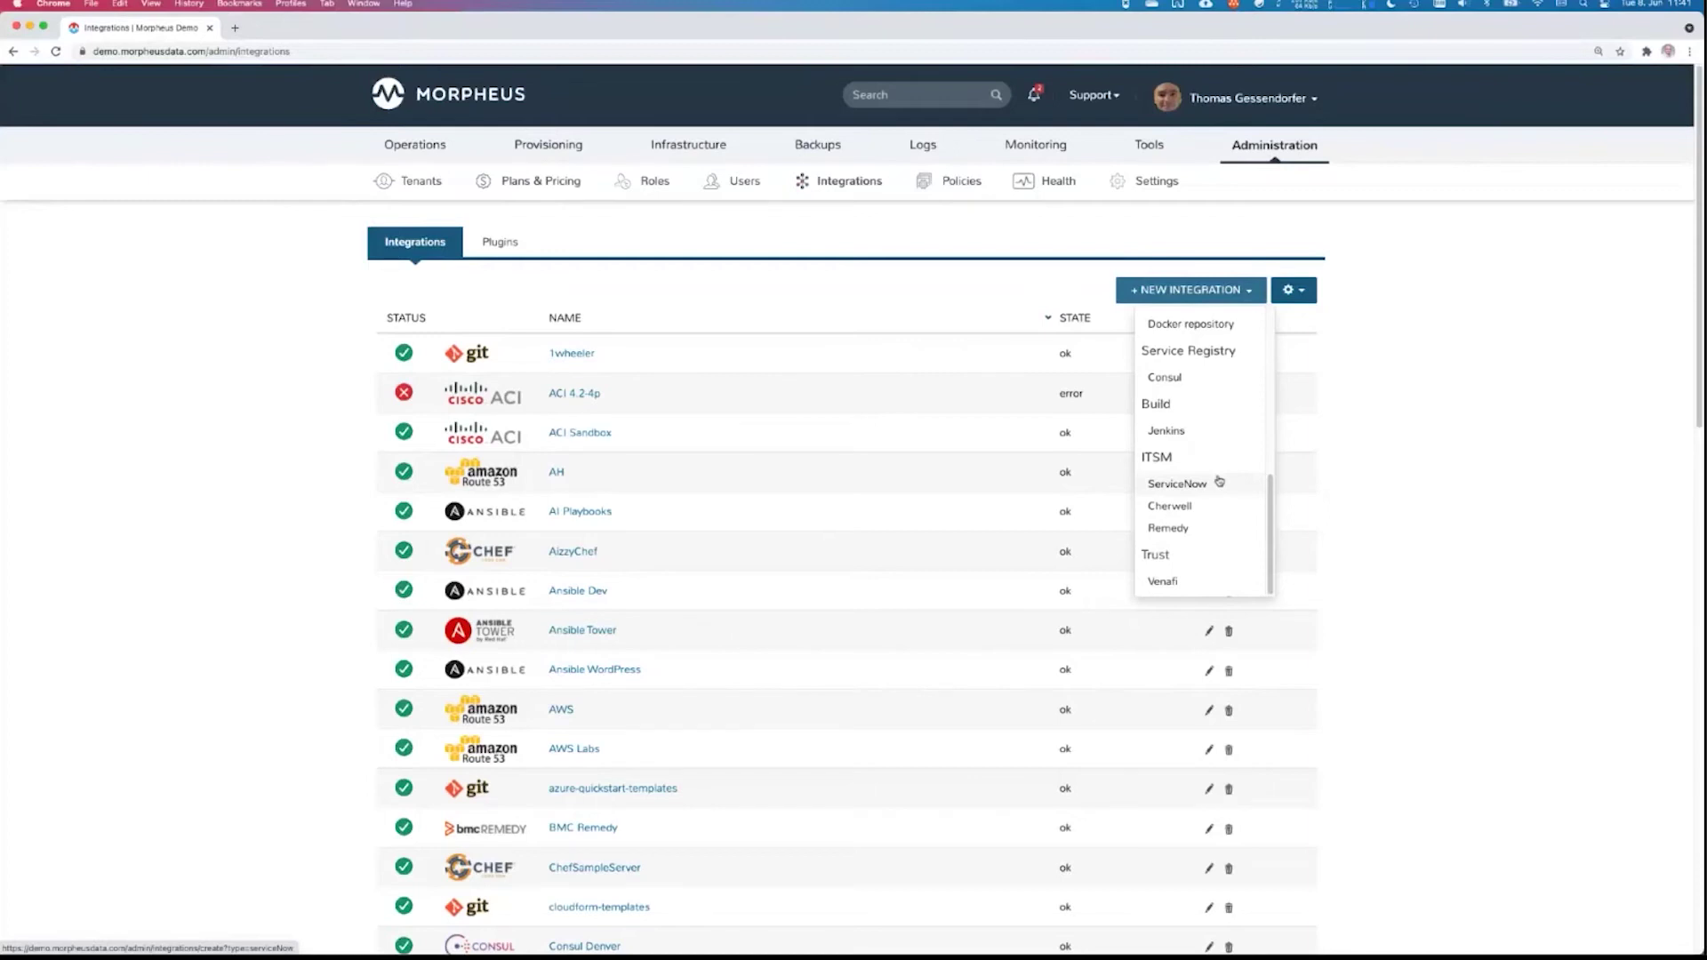
pyautogui.click(1437, 602)
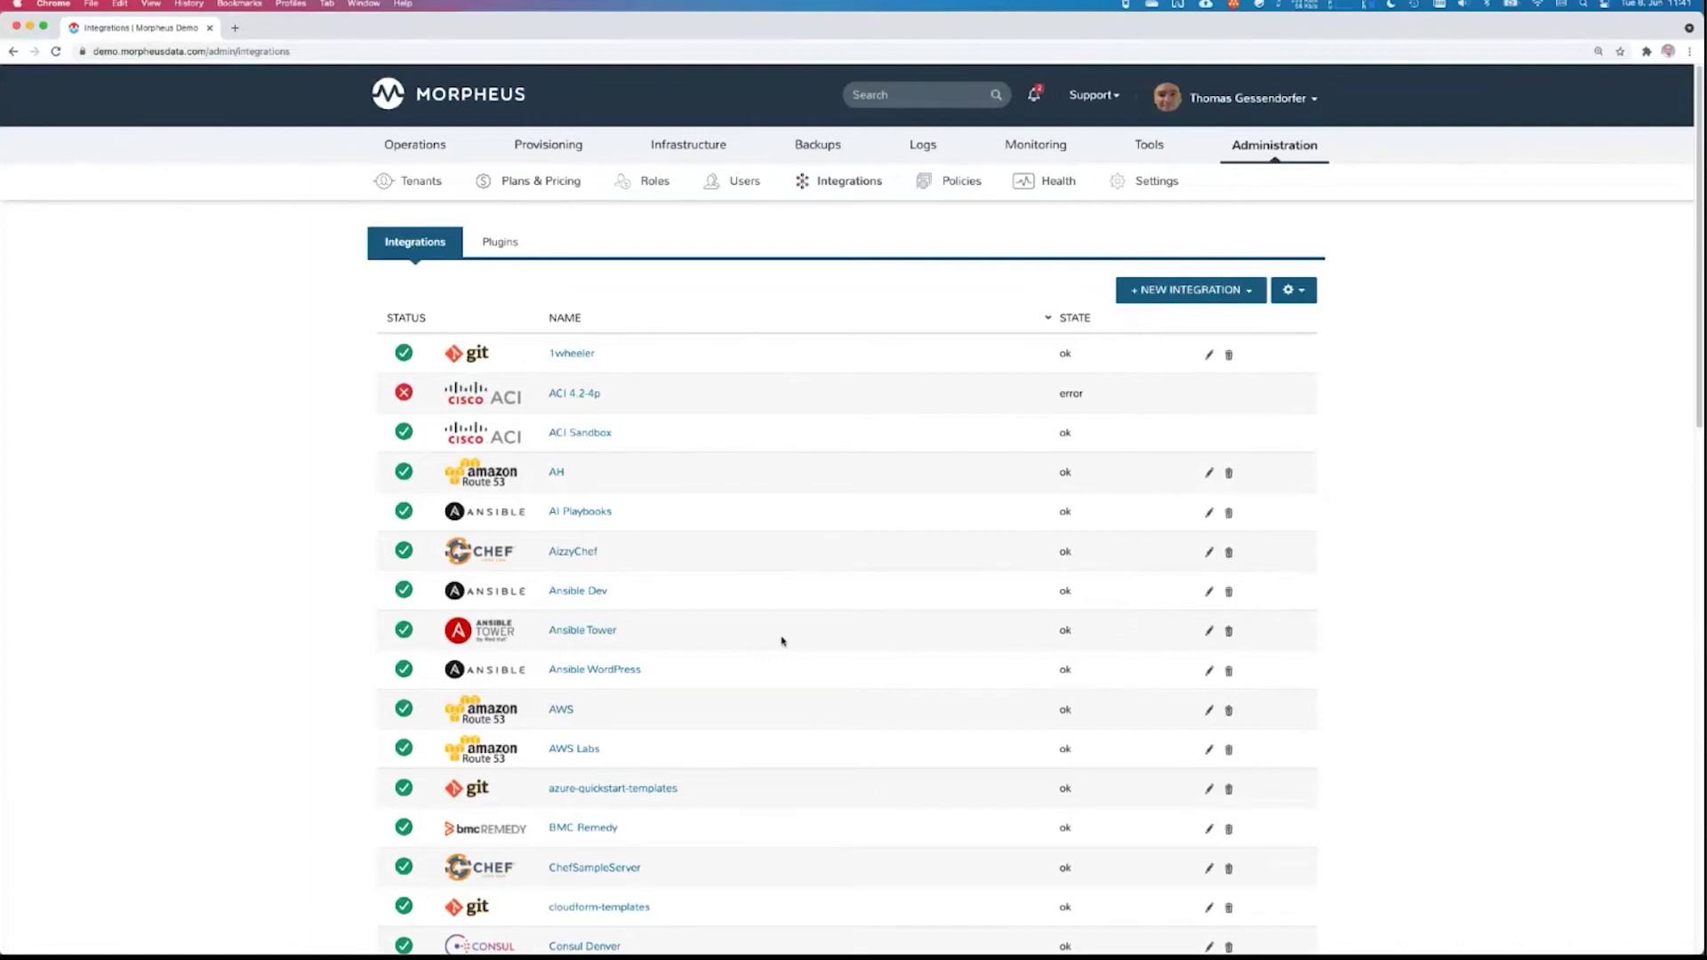
# Open the spec templates of the provisioning library
pyautogui.click(536, 189)
pyautogui.click(535, 183)
pyautogui.moveTo(558, 133)
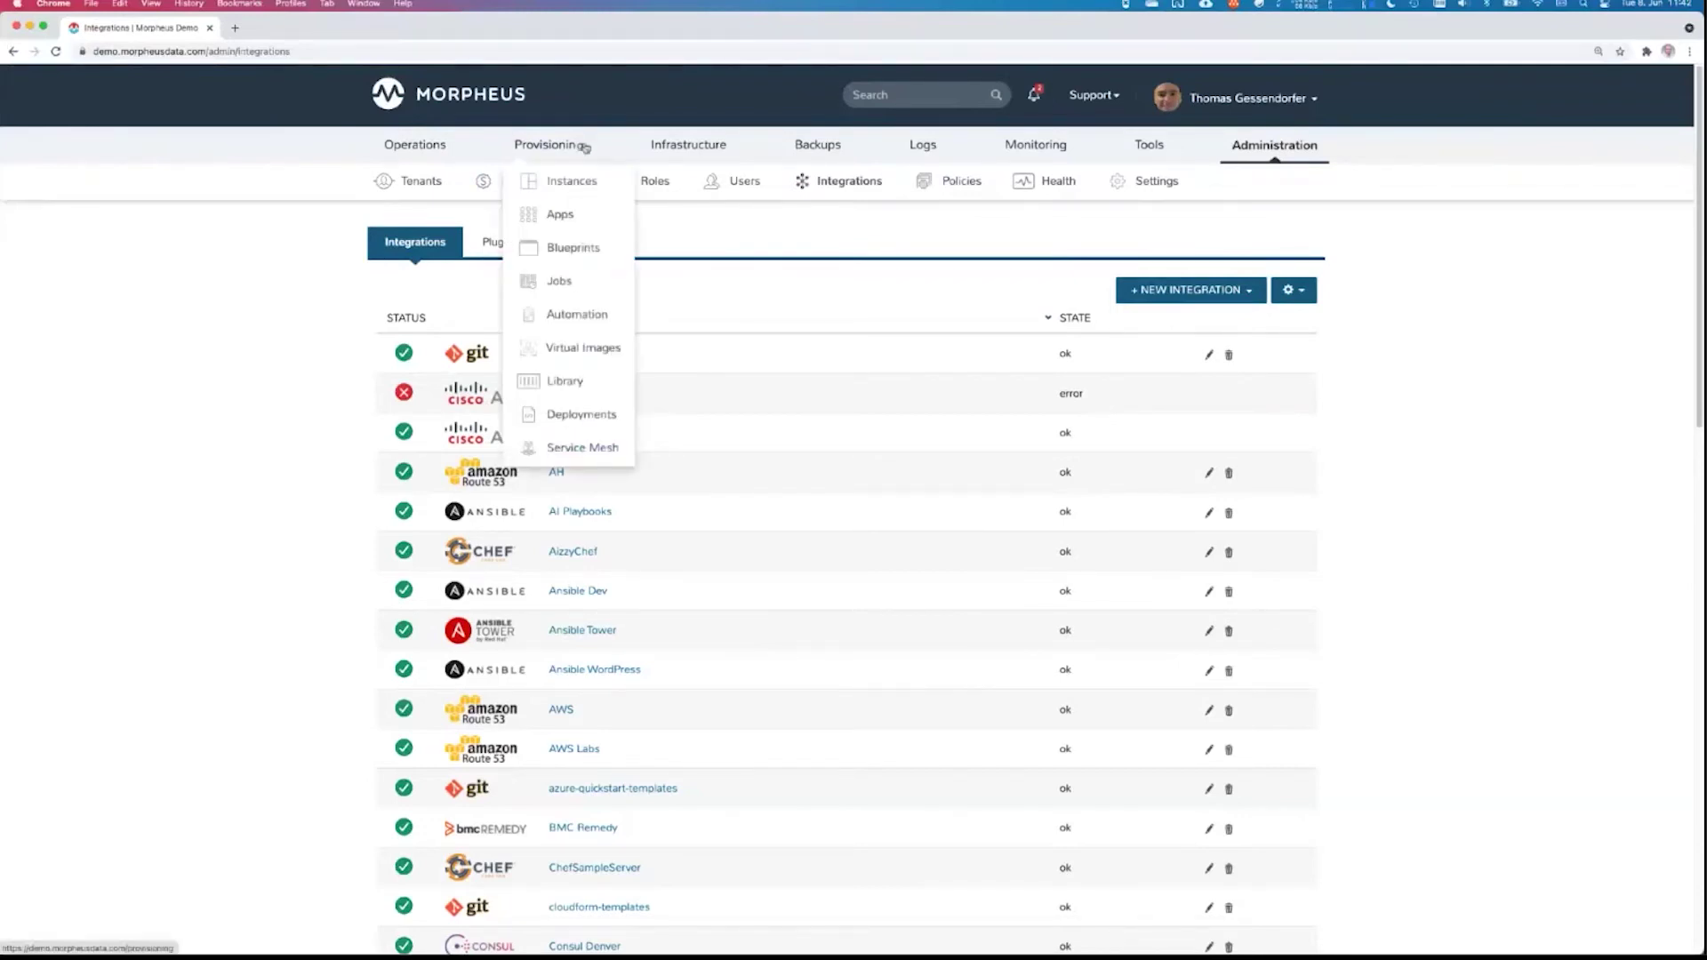
pyautogui.click(619, 391)
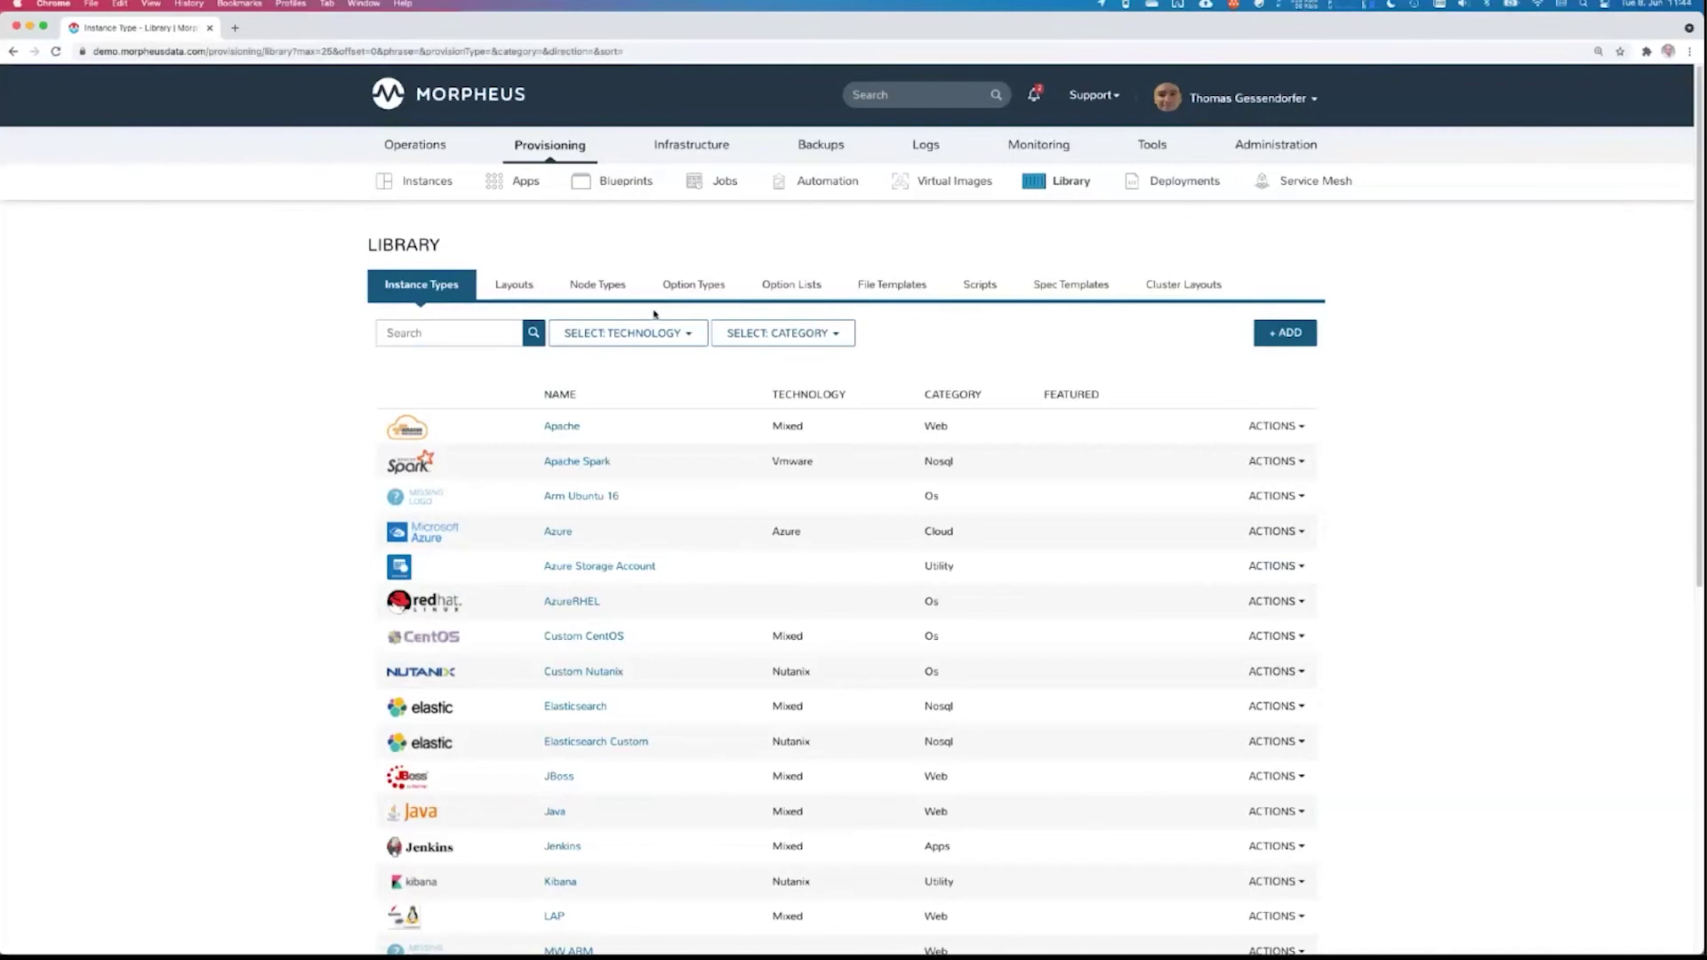
pyautogui.click(1076, 283)
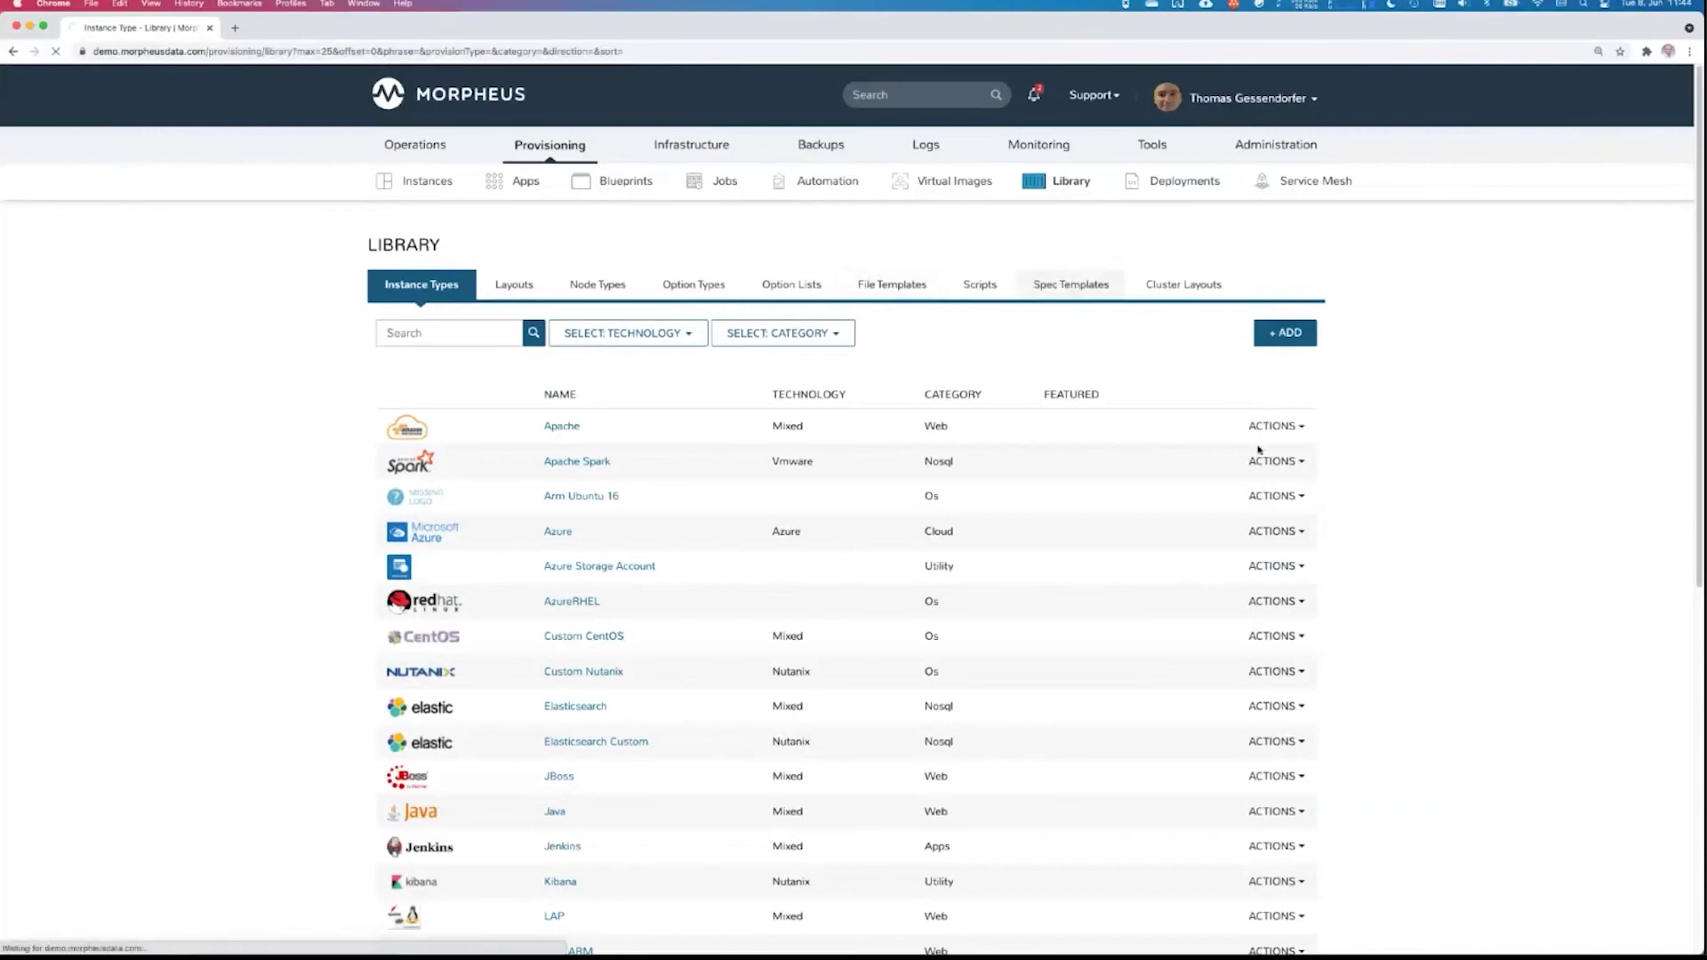
# Start a new spec template with type Terraform, check the available sources, and close the form without saving
pyautogui.click(1311, 330)
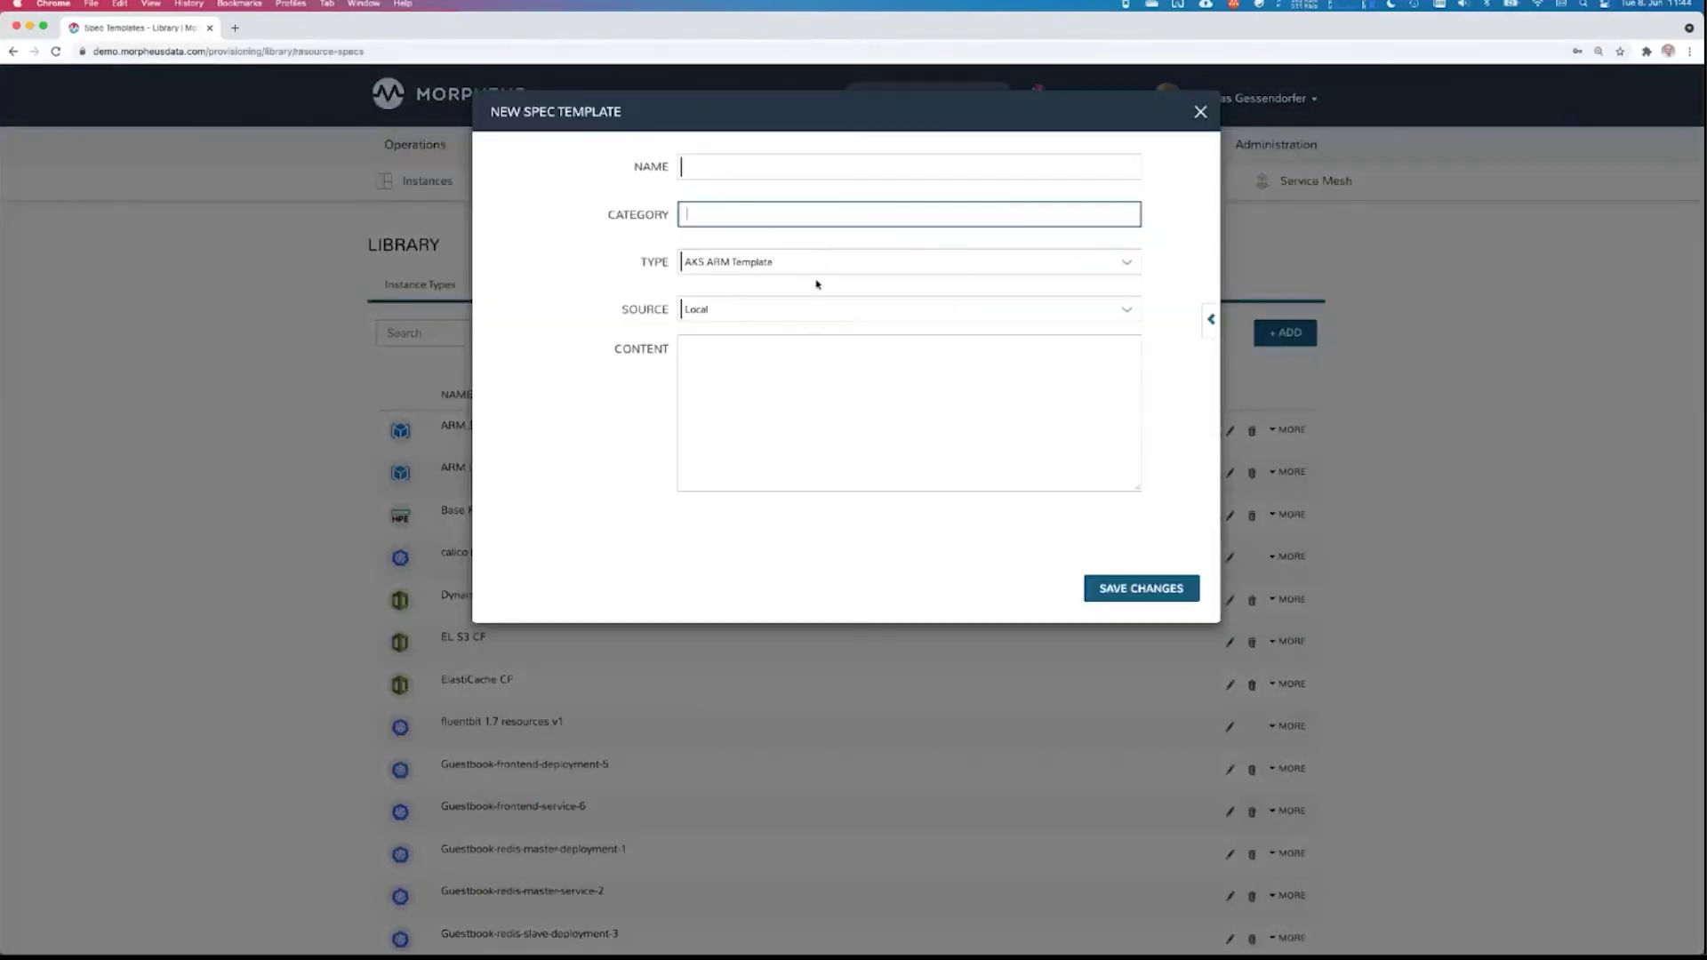
pyautogui.click(817, 268)
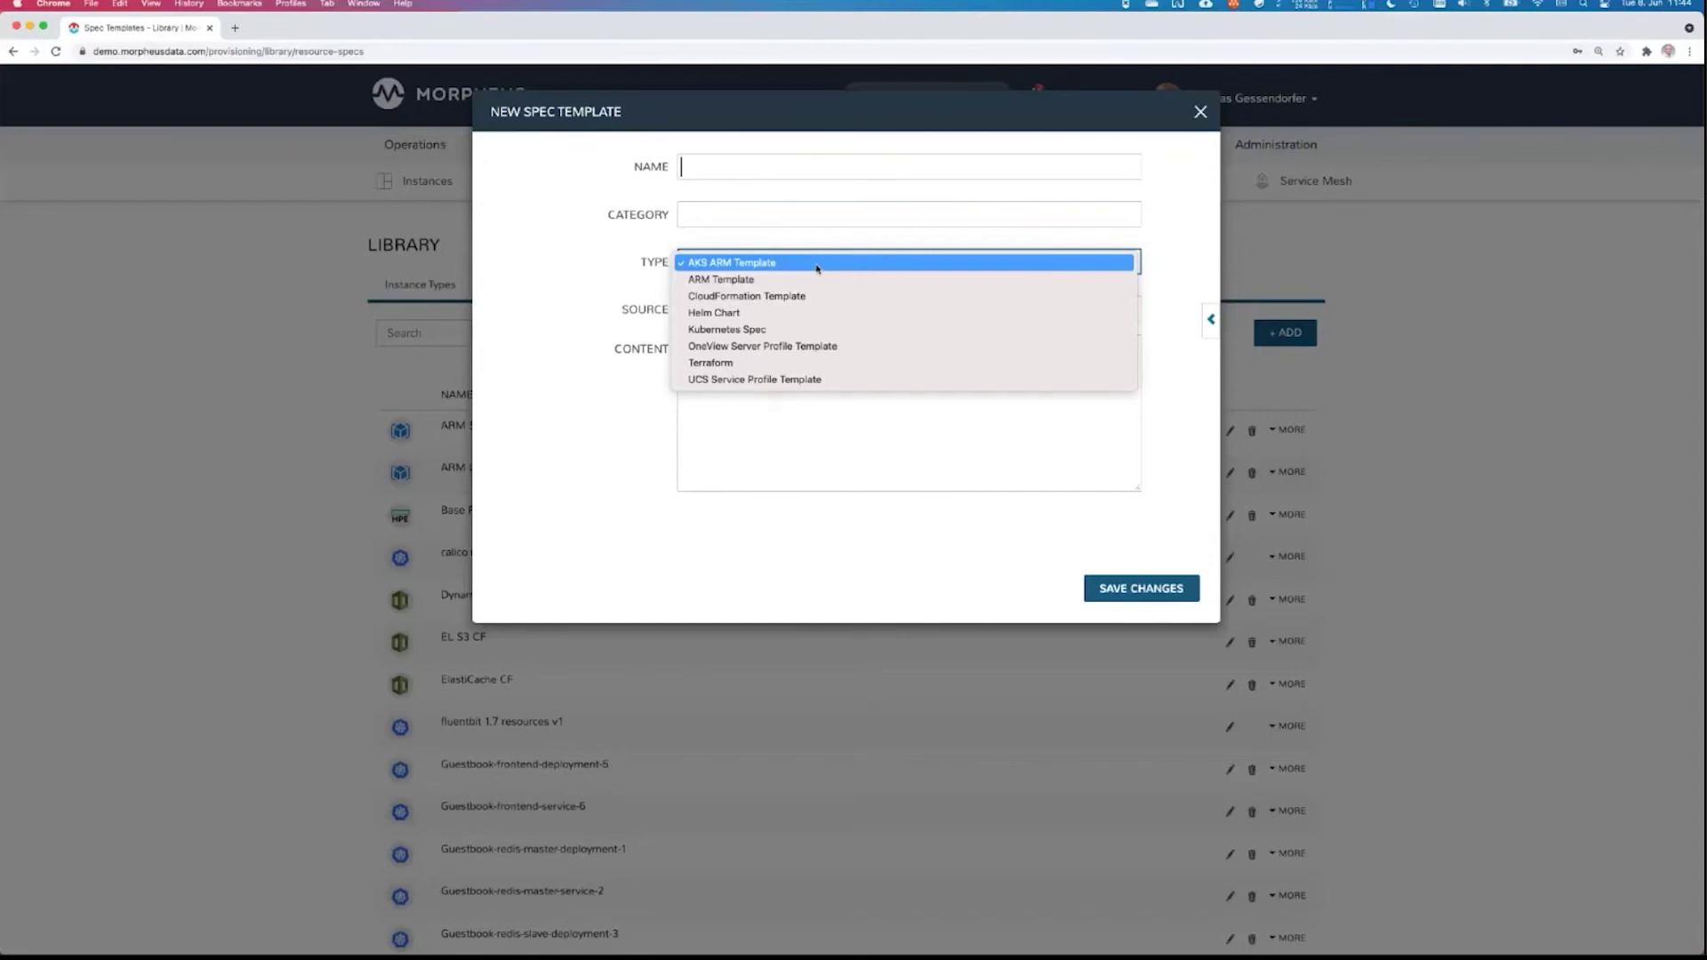
pyautogui.click(729, 363)
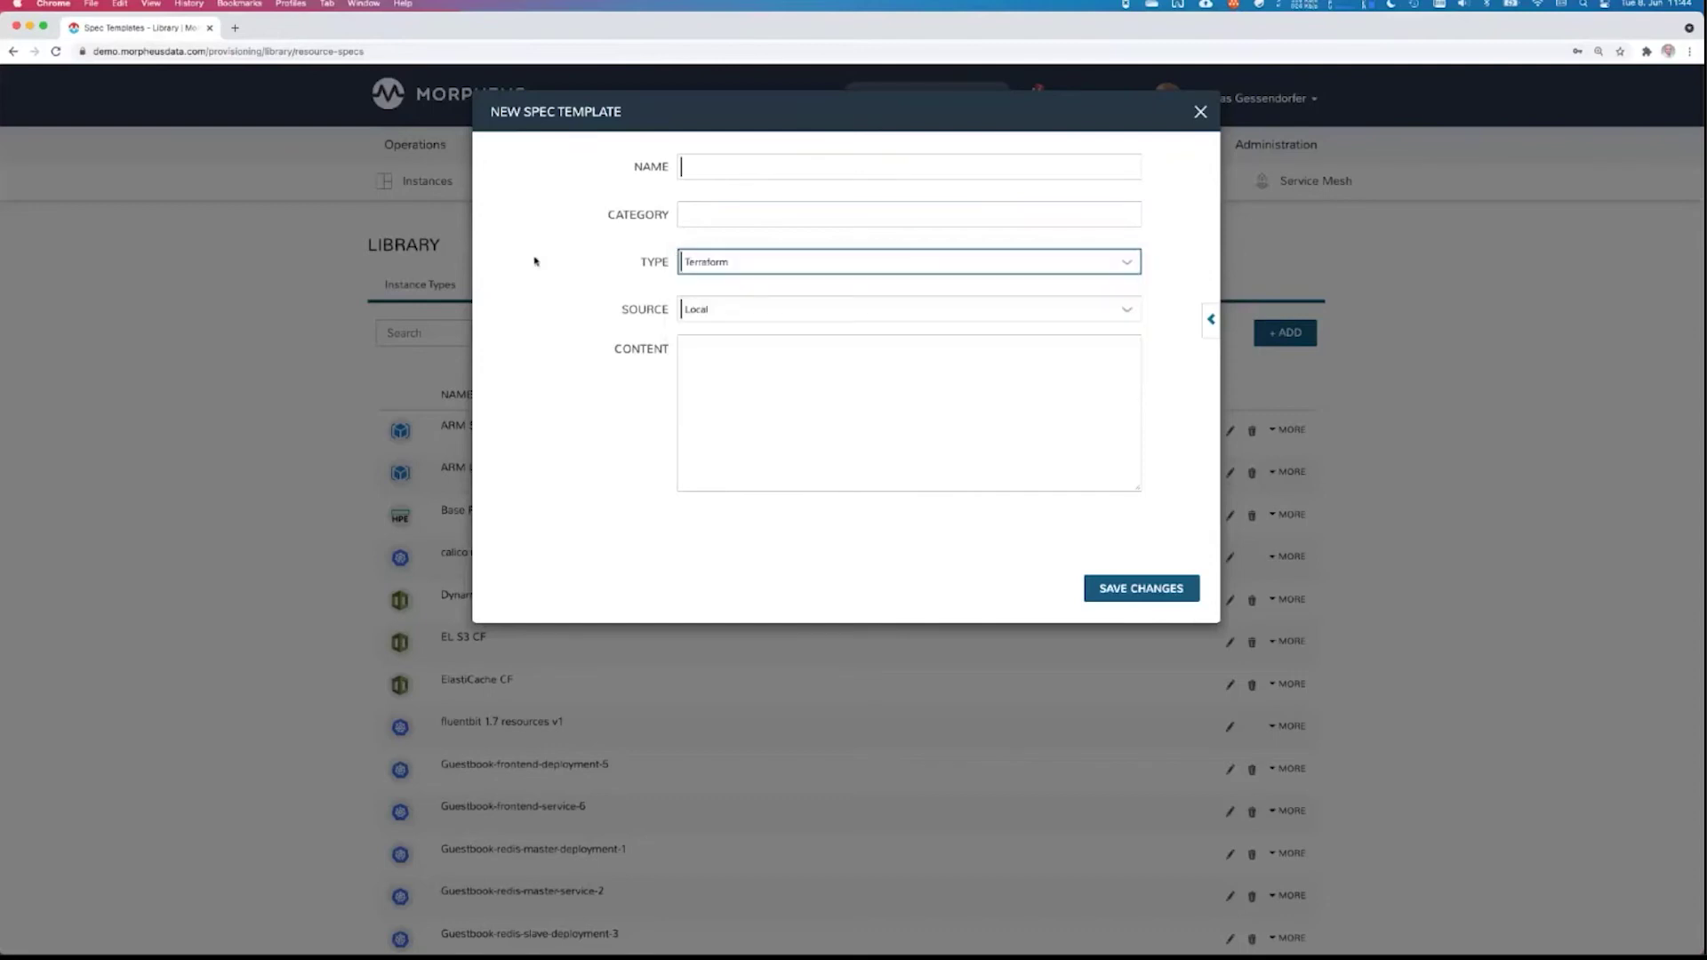
pyautogui.click(701, 312)
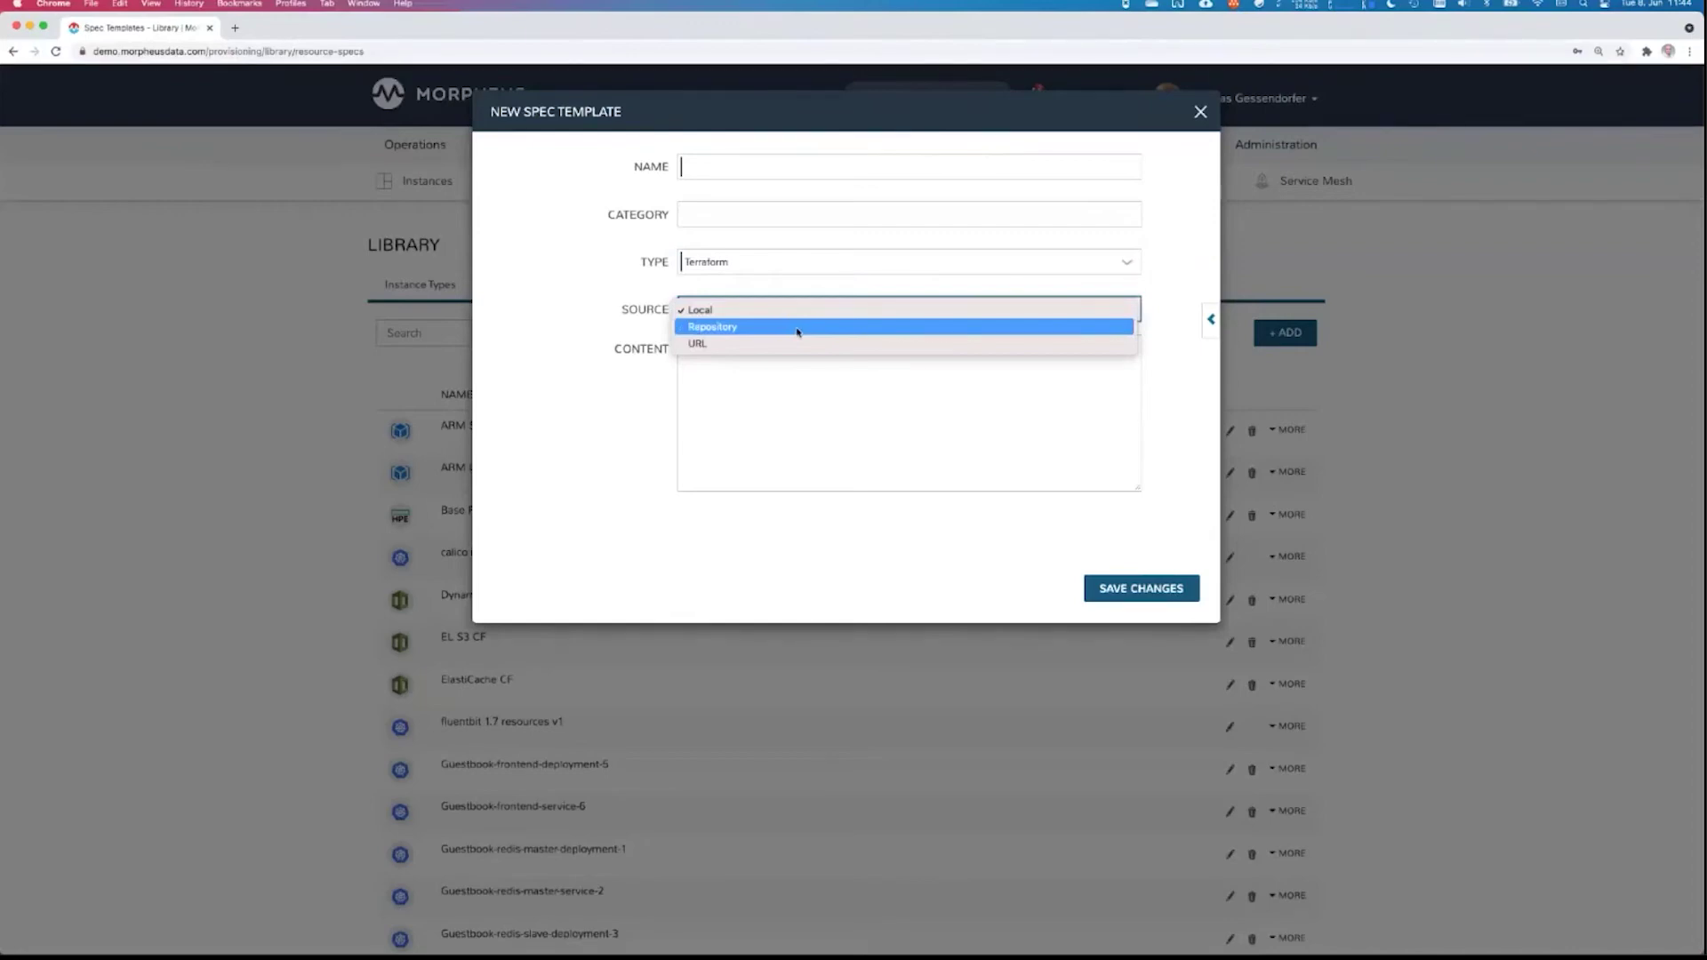
pyautogui.click(1157, 130)
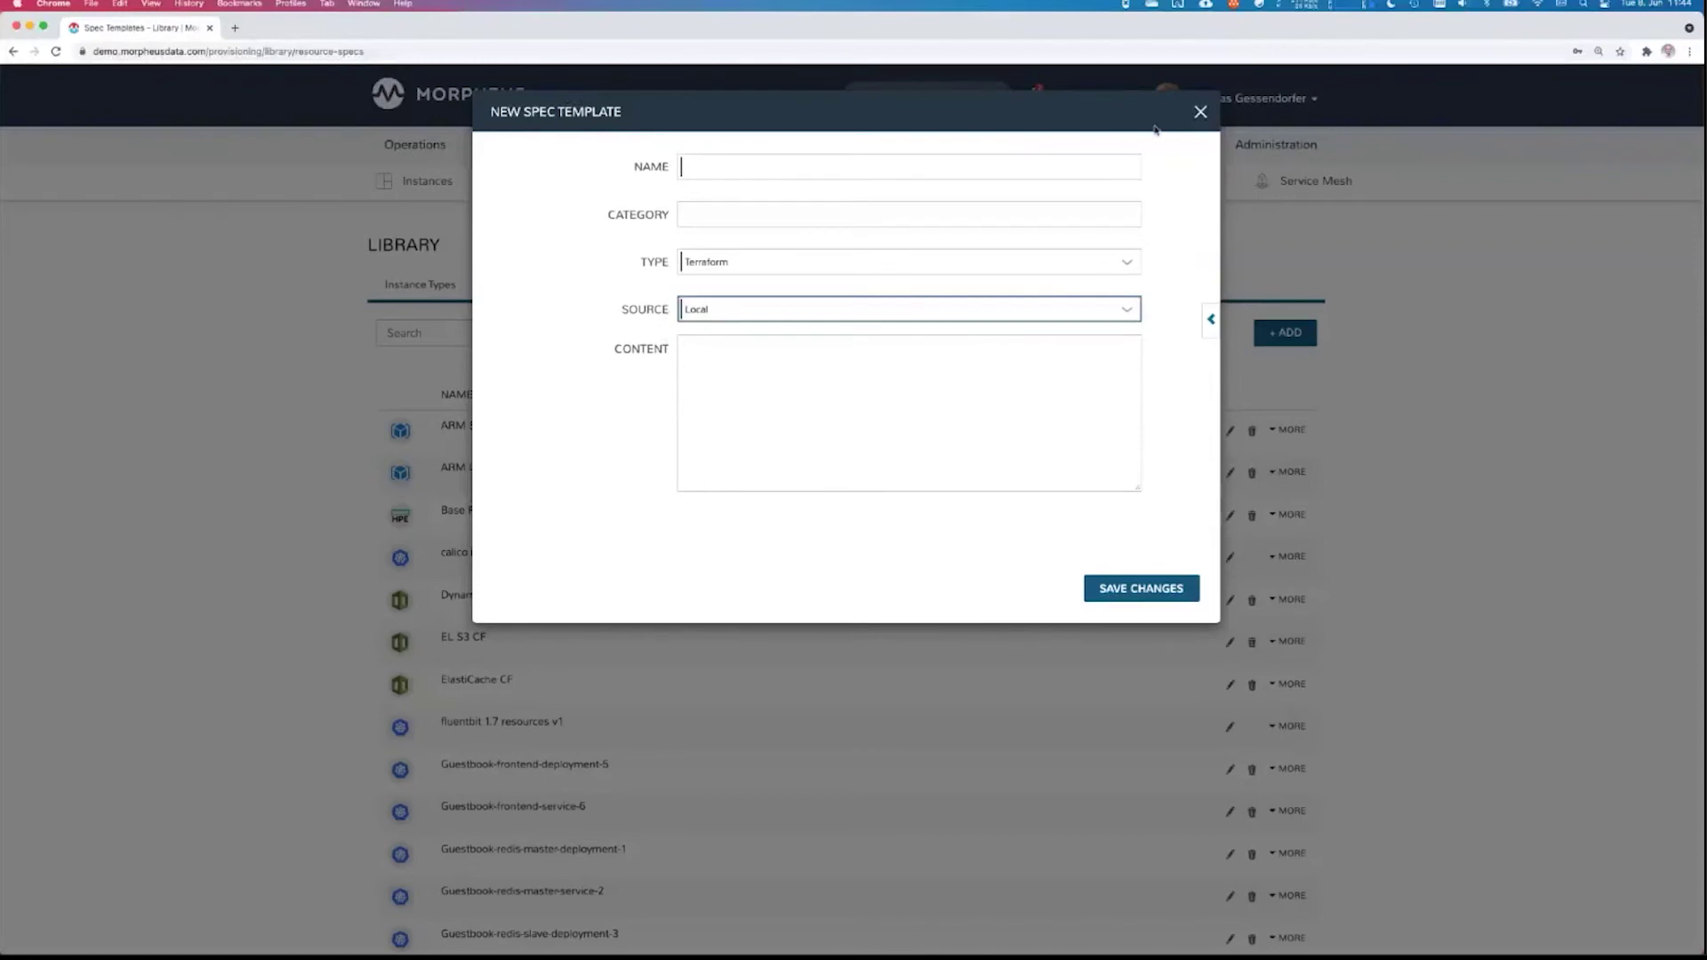
pyautogui.click(1200, 113)
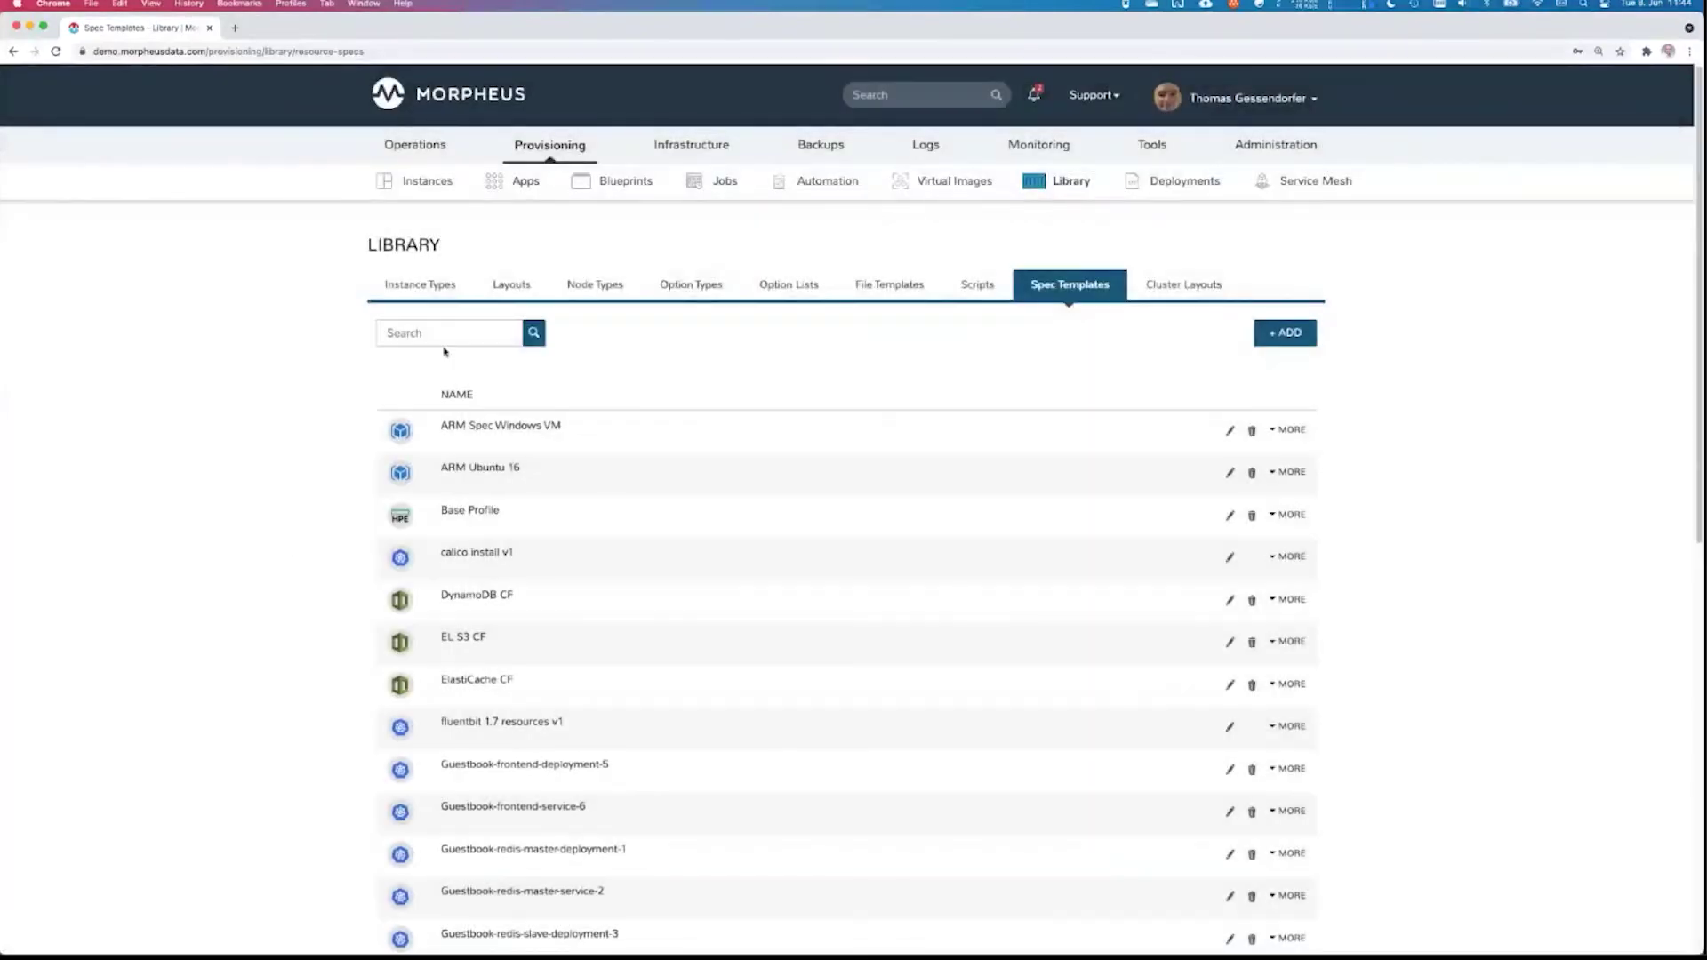
# Review the form for a new instance type in the library and close it without saving
pyautogui.click(458, 298)
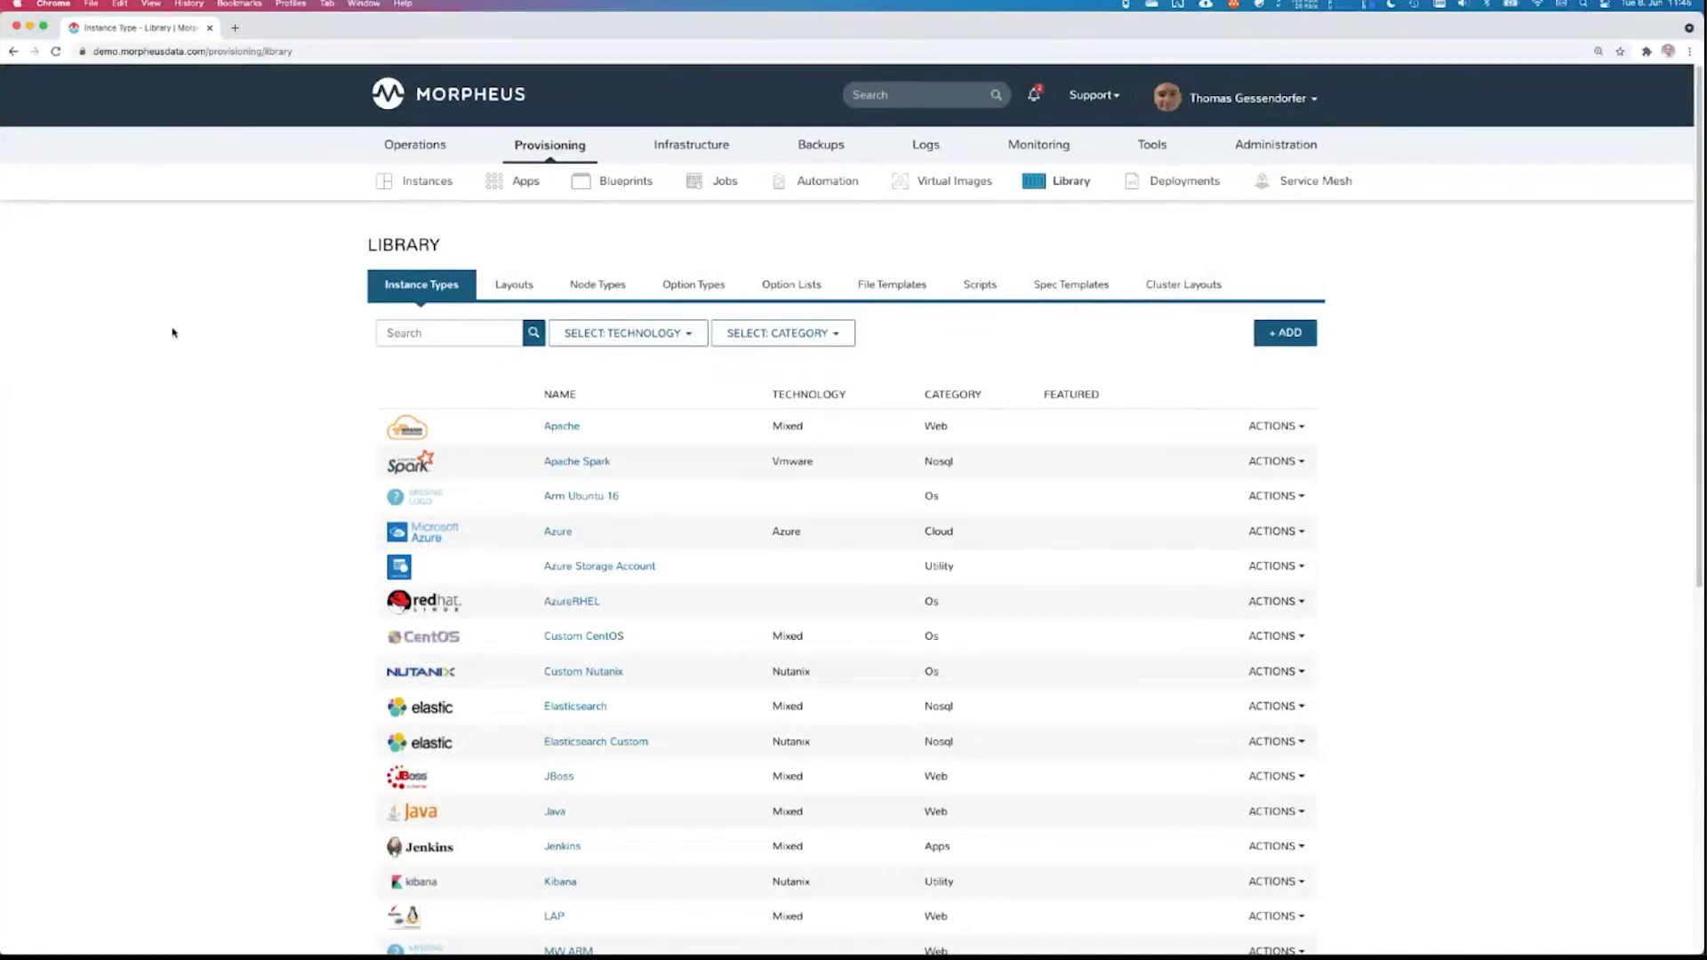
pyautogui.click(1283, 334)
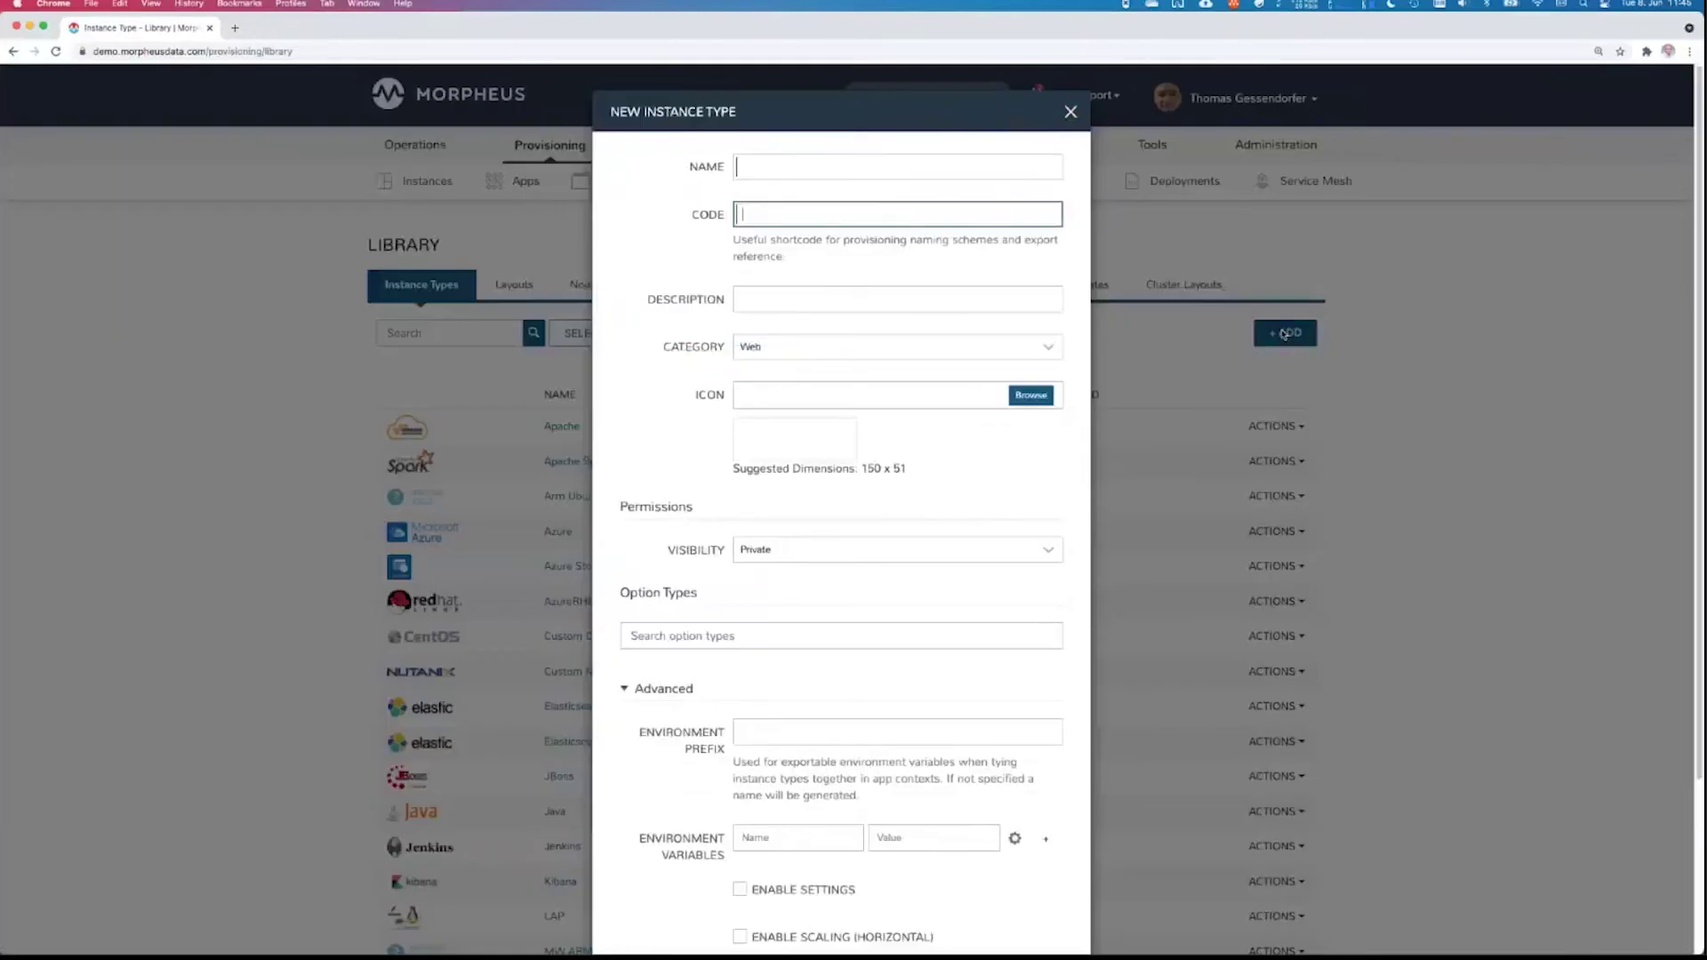
pyautogui.click(1072, 110)
# Open the provisioning instances and start creating an instance of the Apache HTTP web server type
pyautogui.moveTo(574, 184)
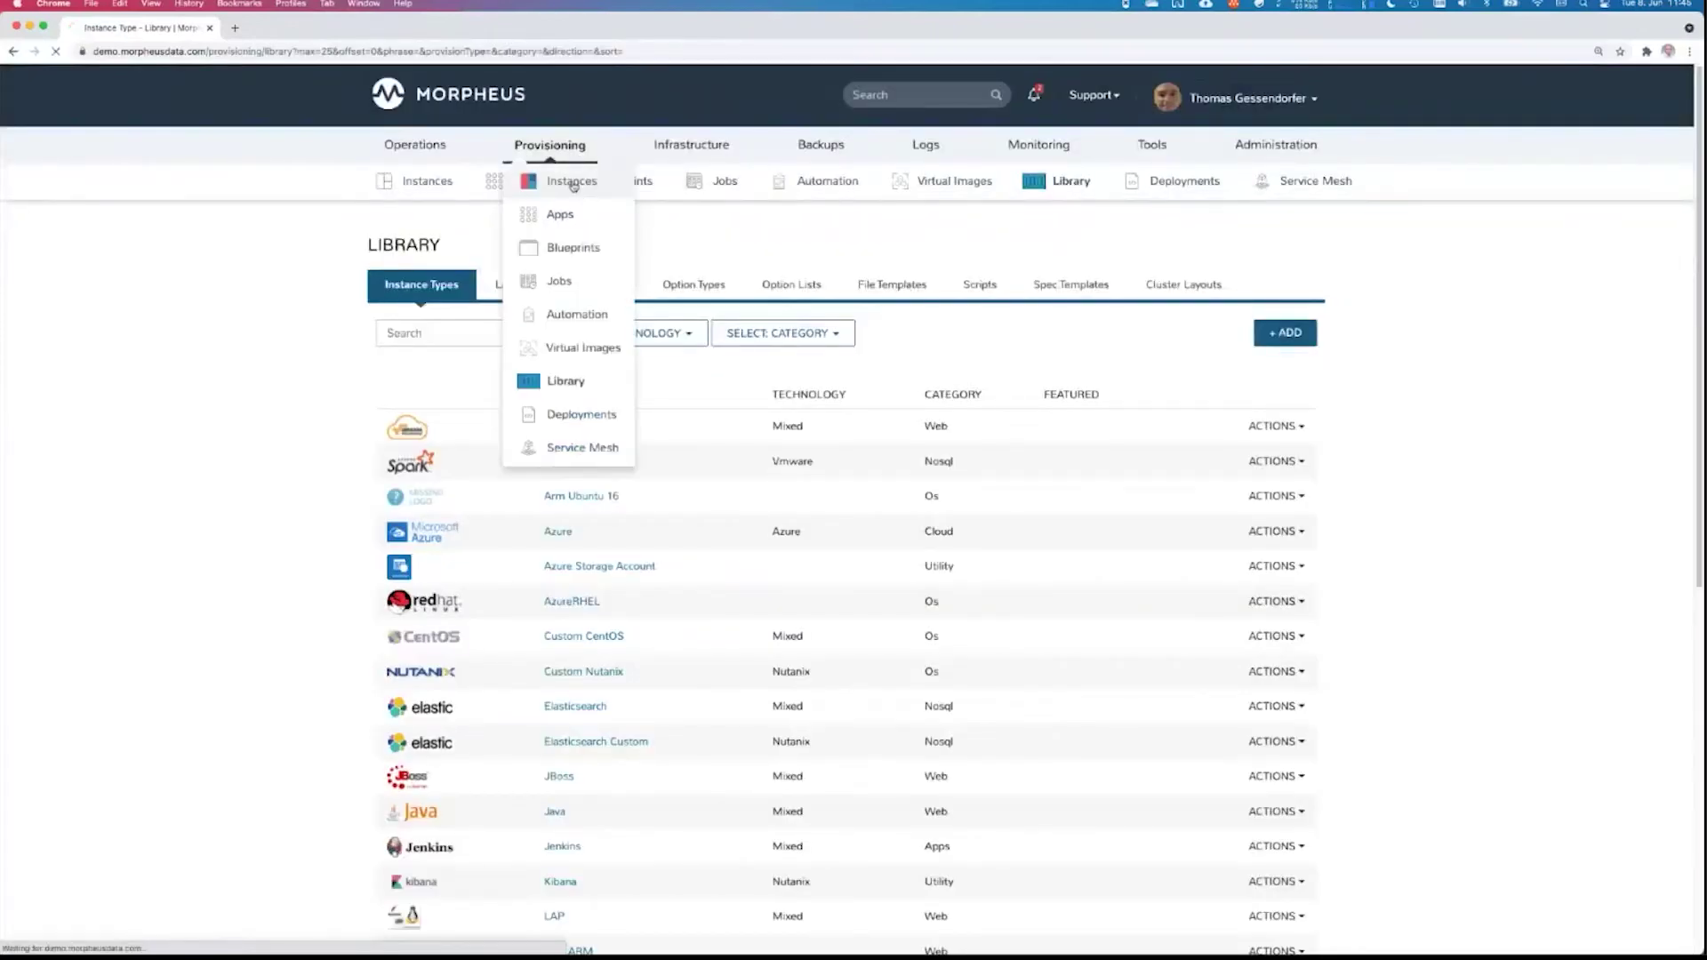
pyautogui.click(573, 184)
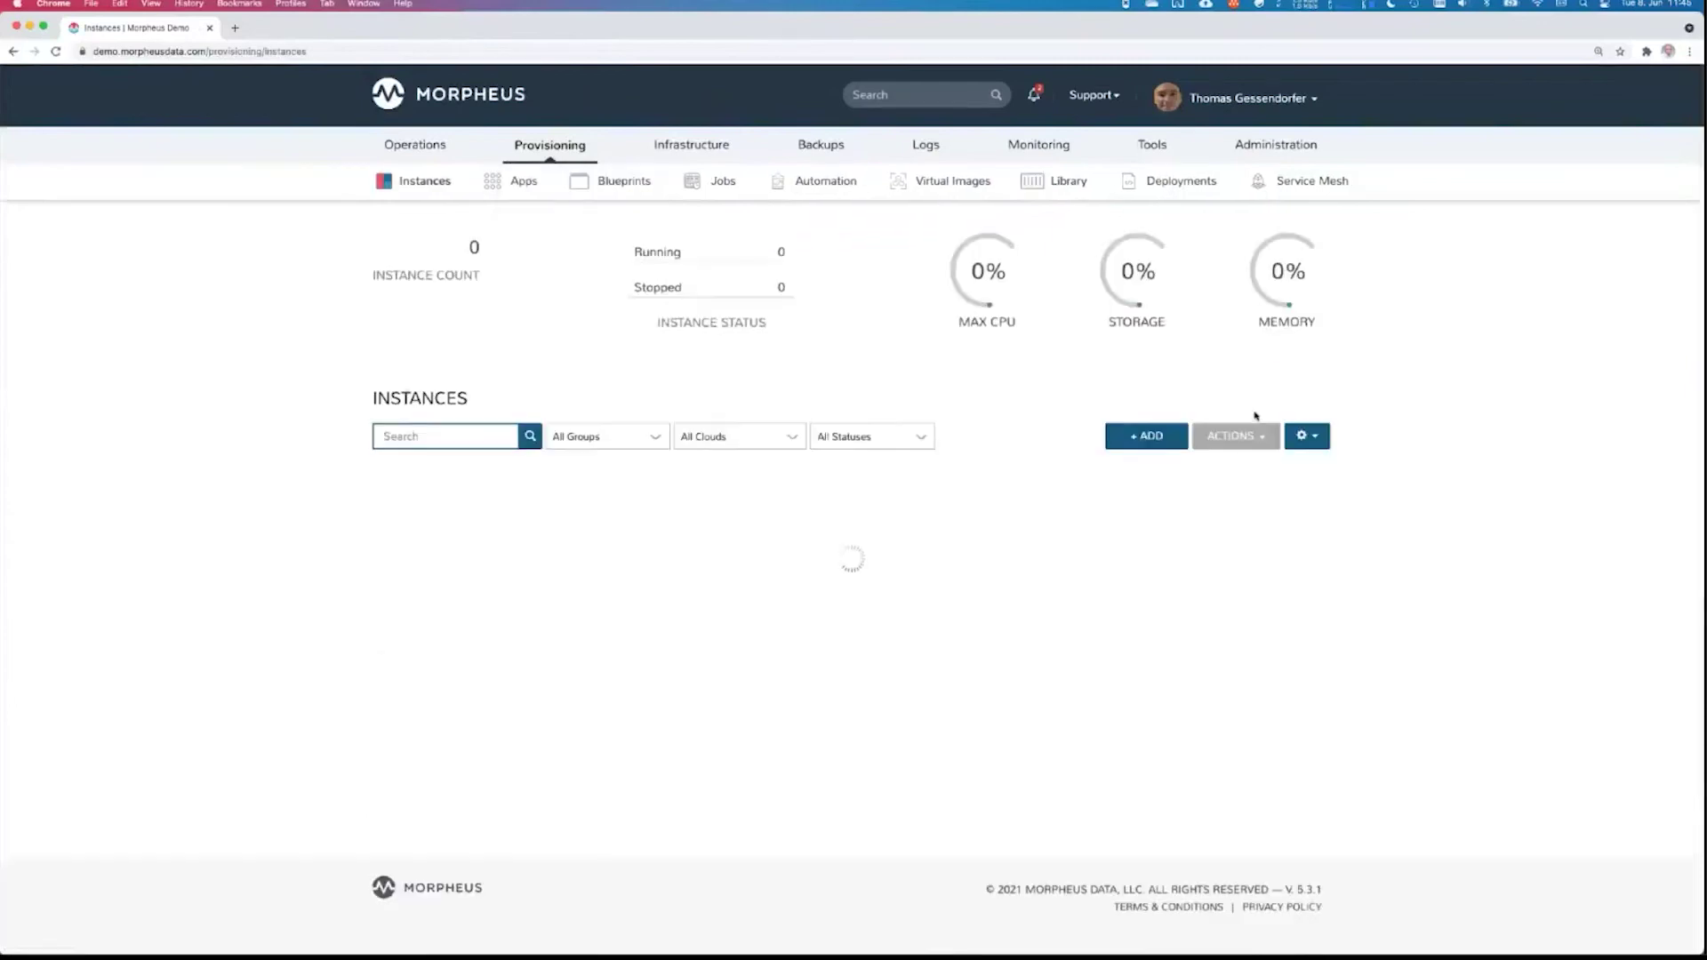
pyautogui.click(1547, 668)
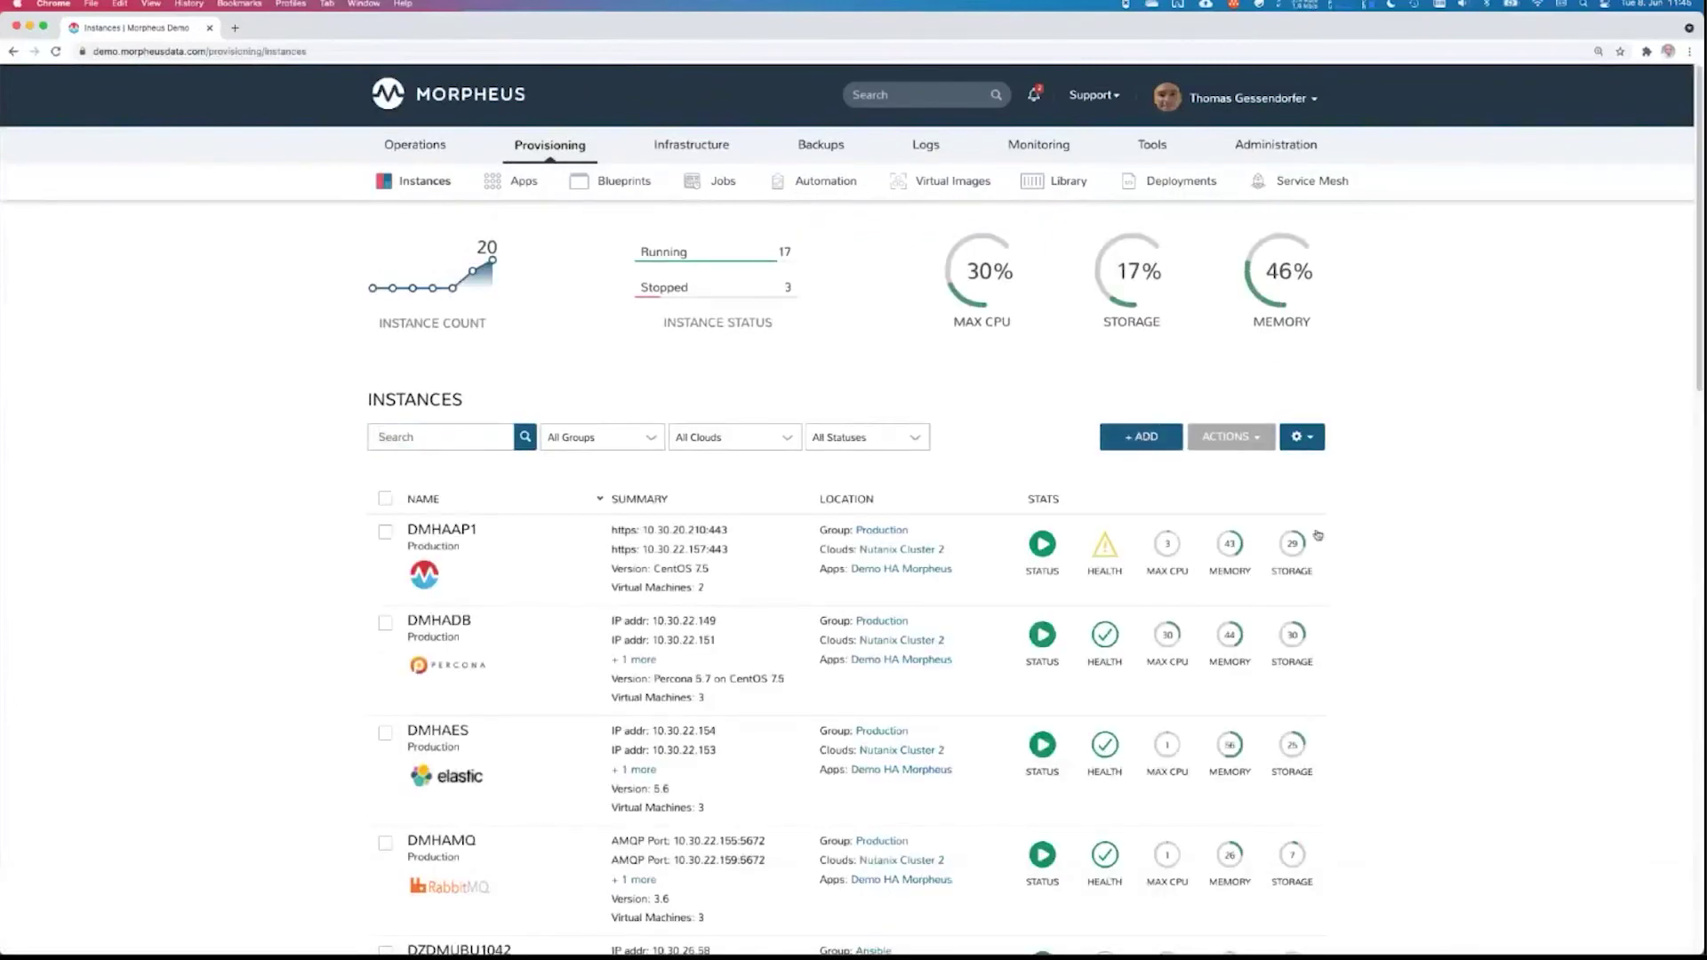
pyautogui.click(1142, 437)
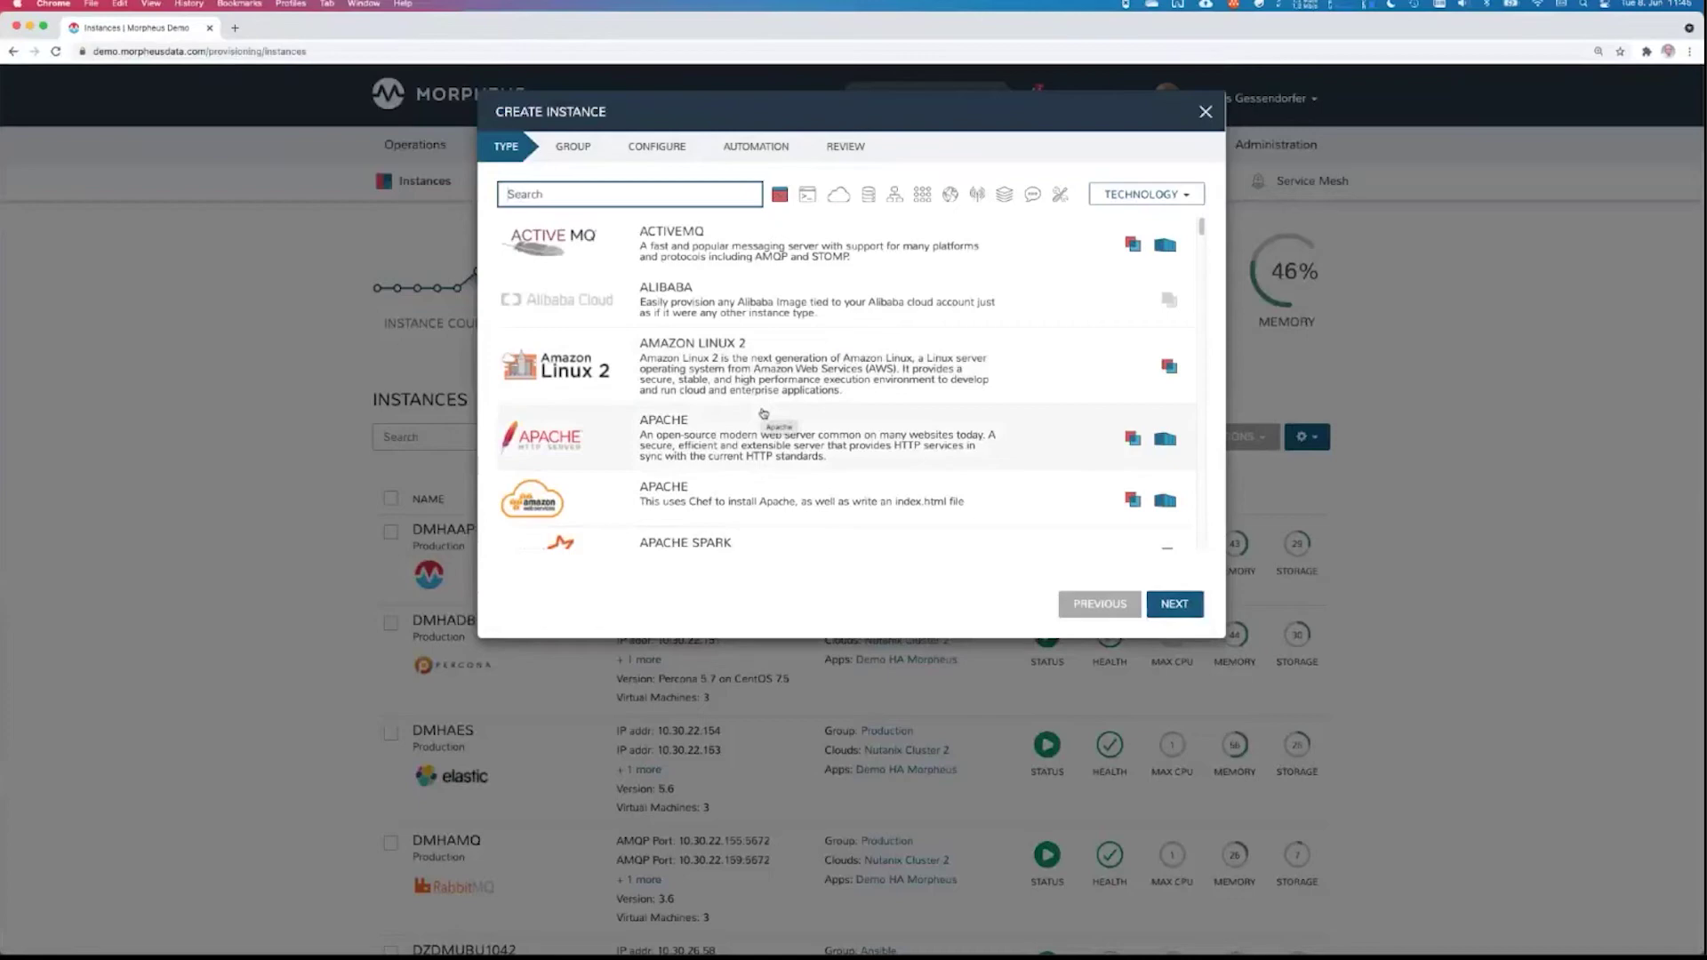
pyautogui.click(763, 413)
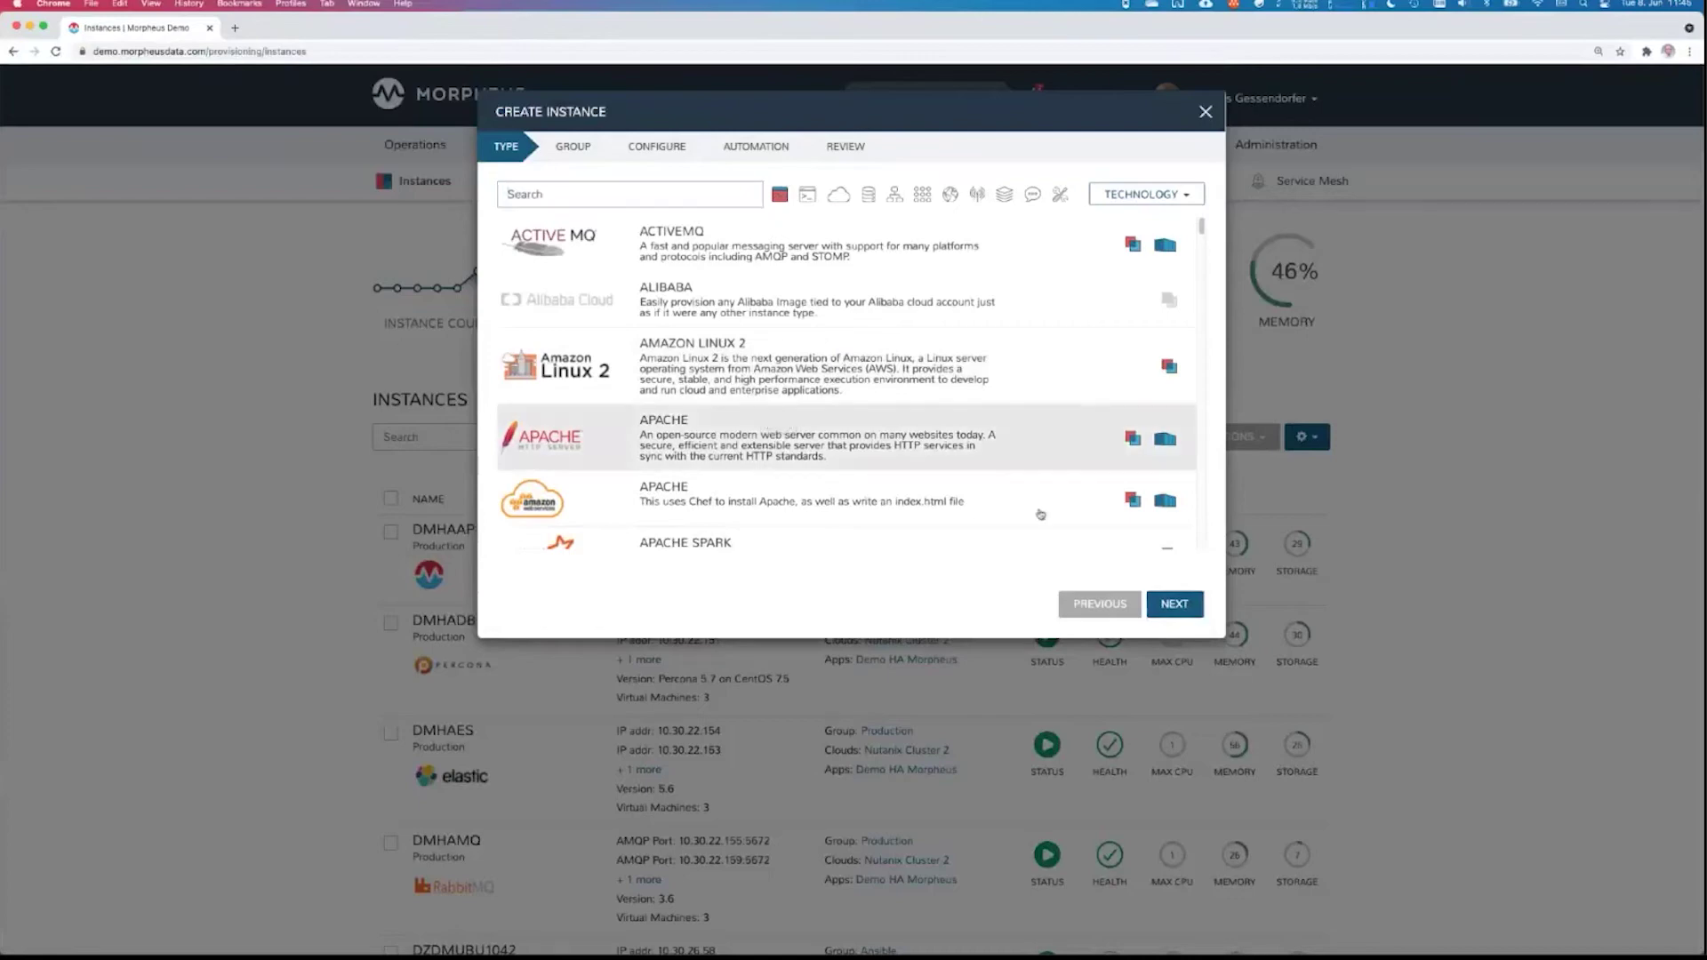
pyautogui.click(1176, 604)
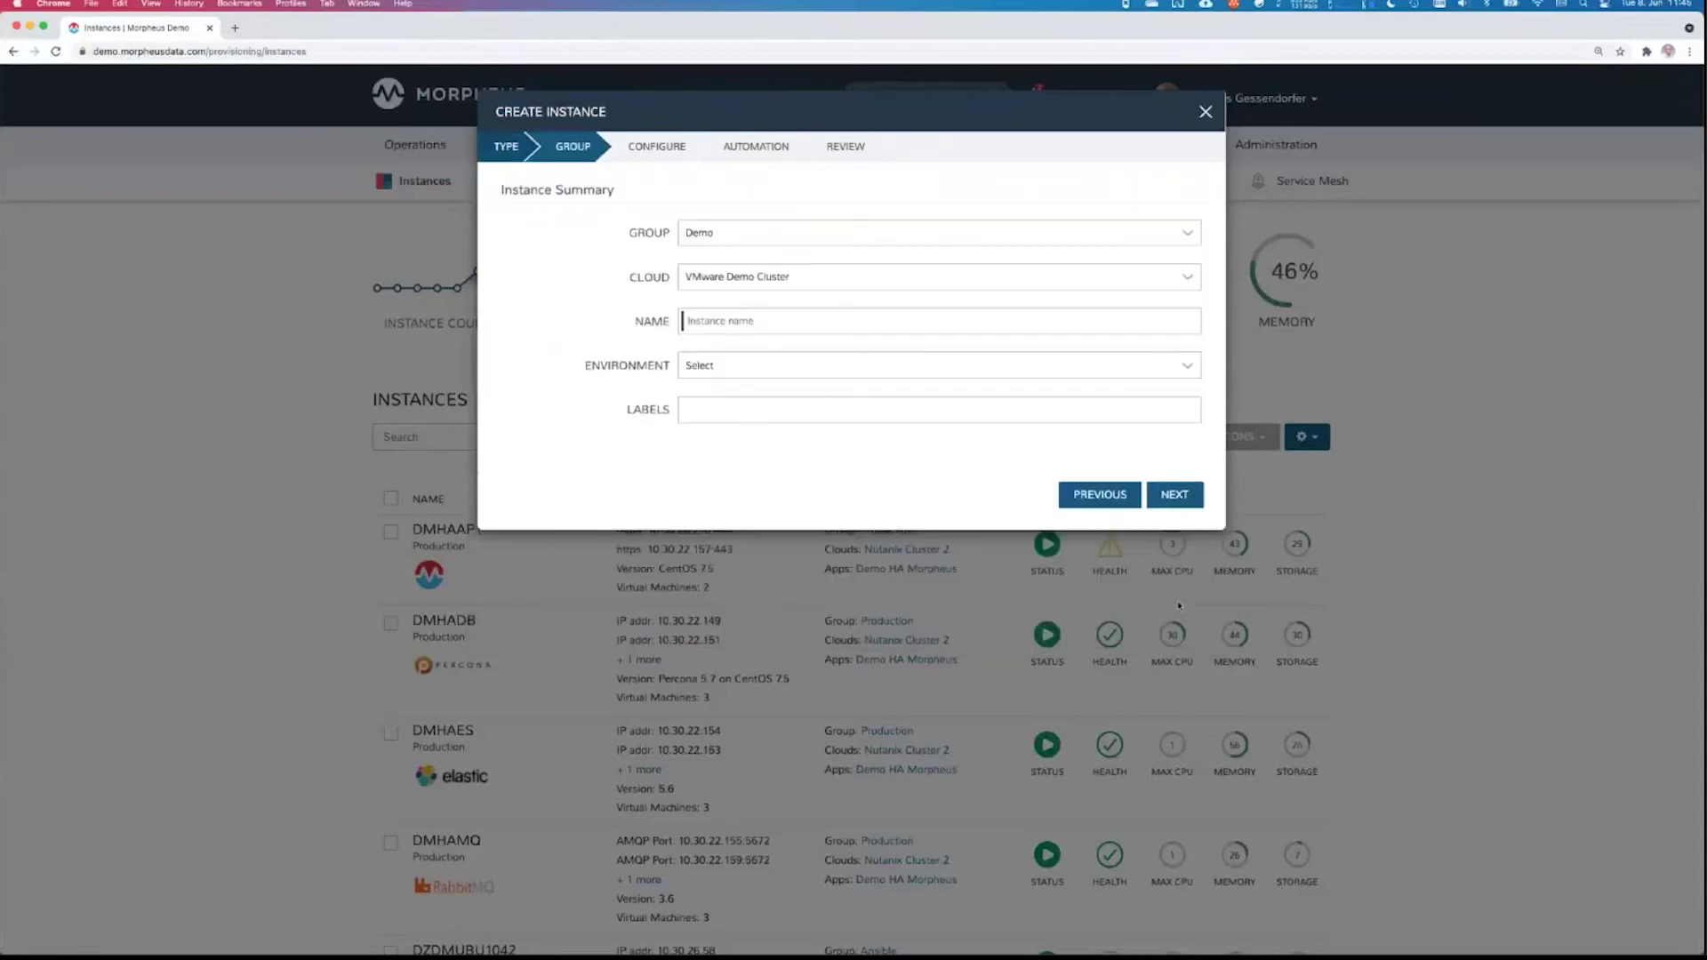
# Choose the Demo group, keep VMware Demo Cluster as the cloud and the environment unselected, and continue to the configuration options
pyautogui.click(749, 236)
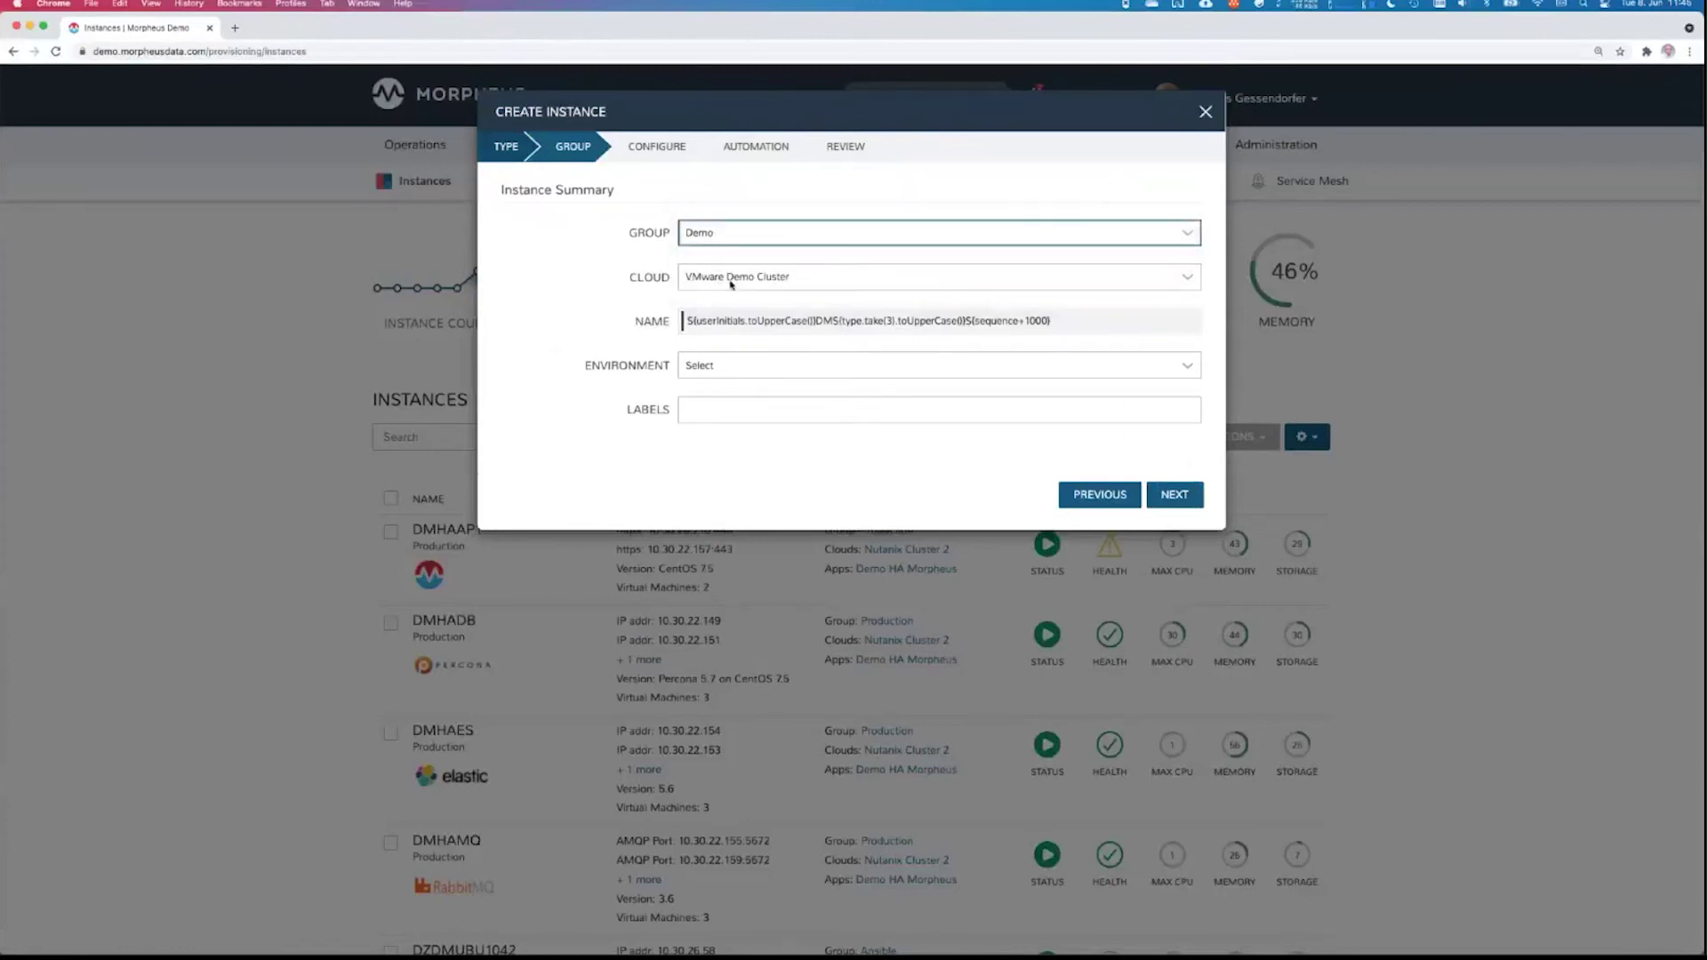
pyautogui.click(731, 284)
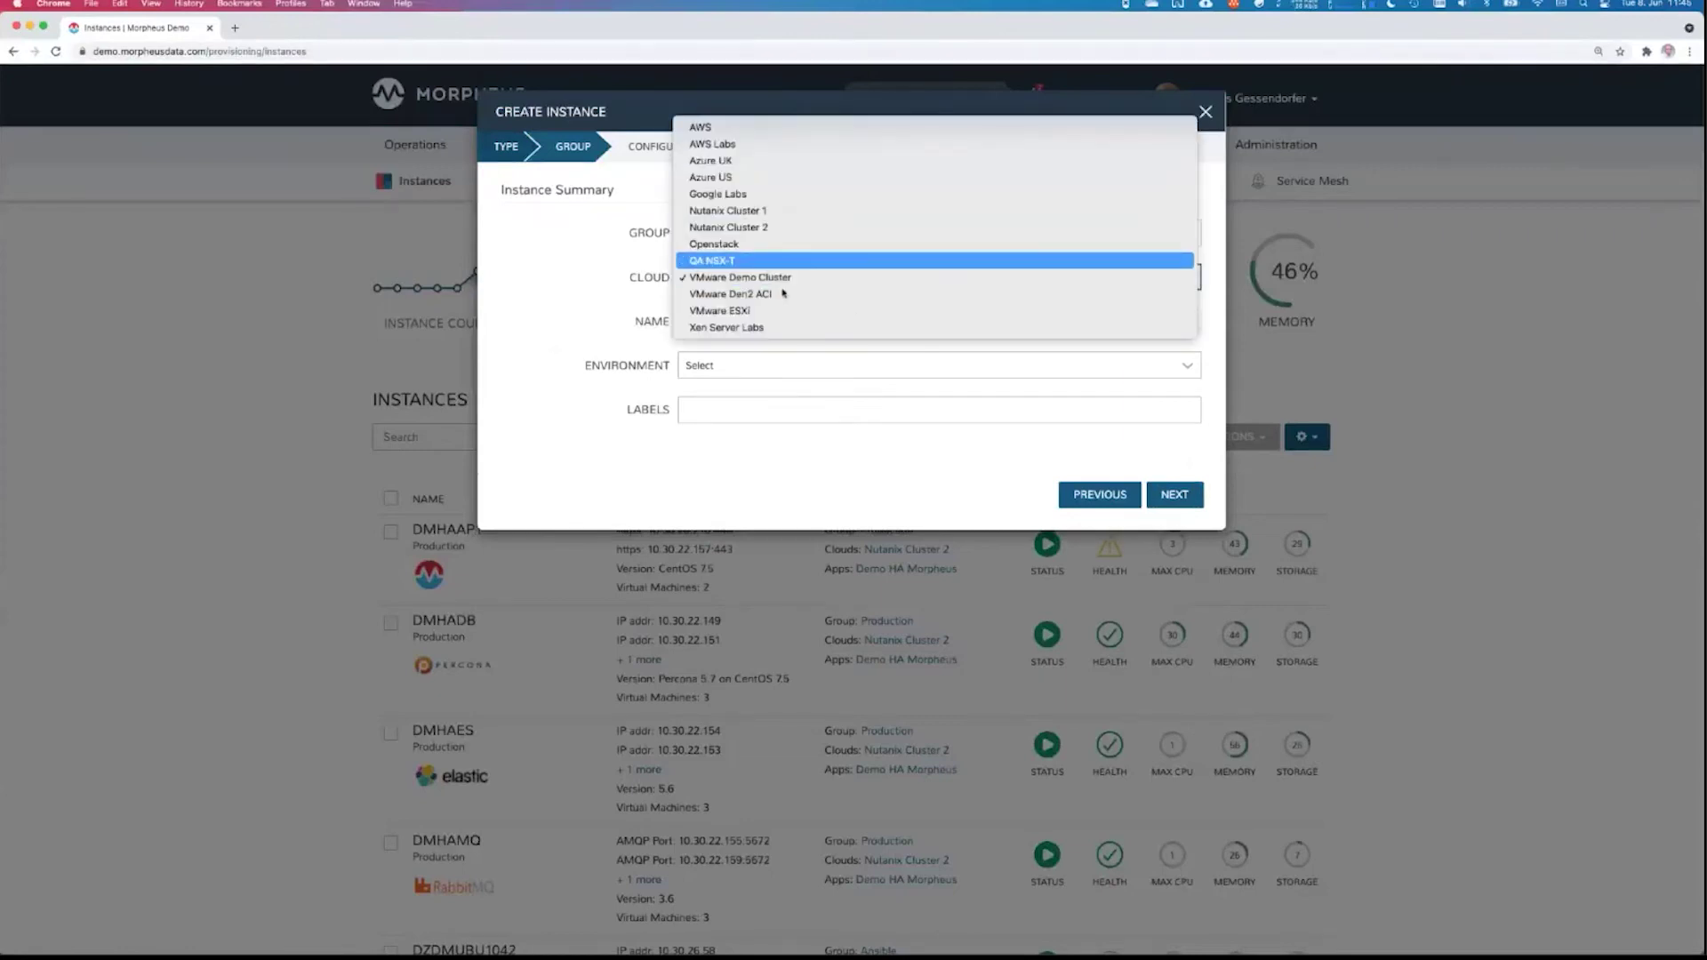
pyautogui.click(722, 329)
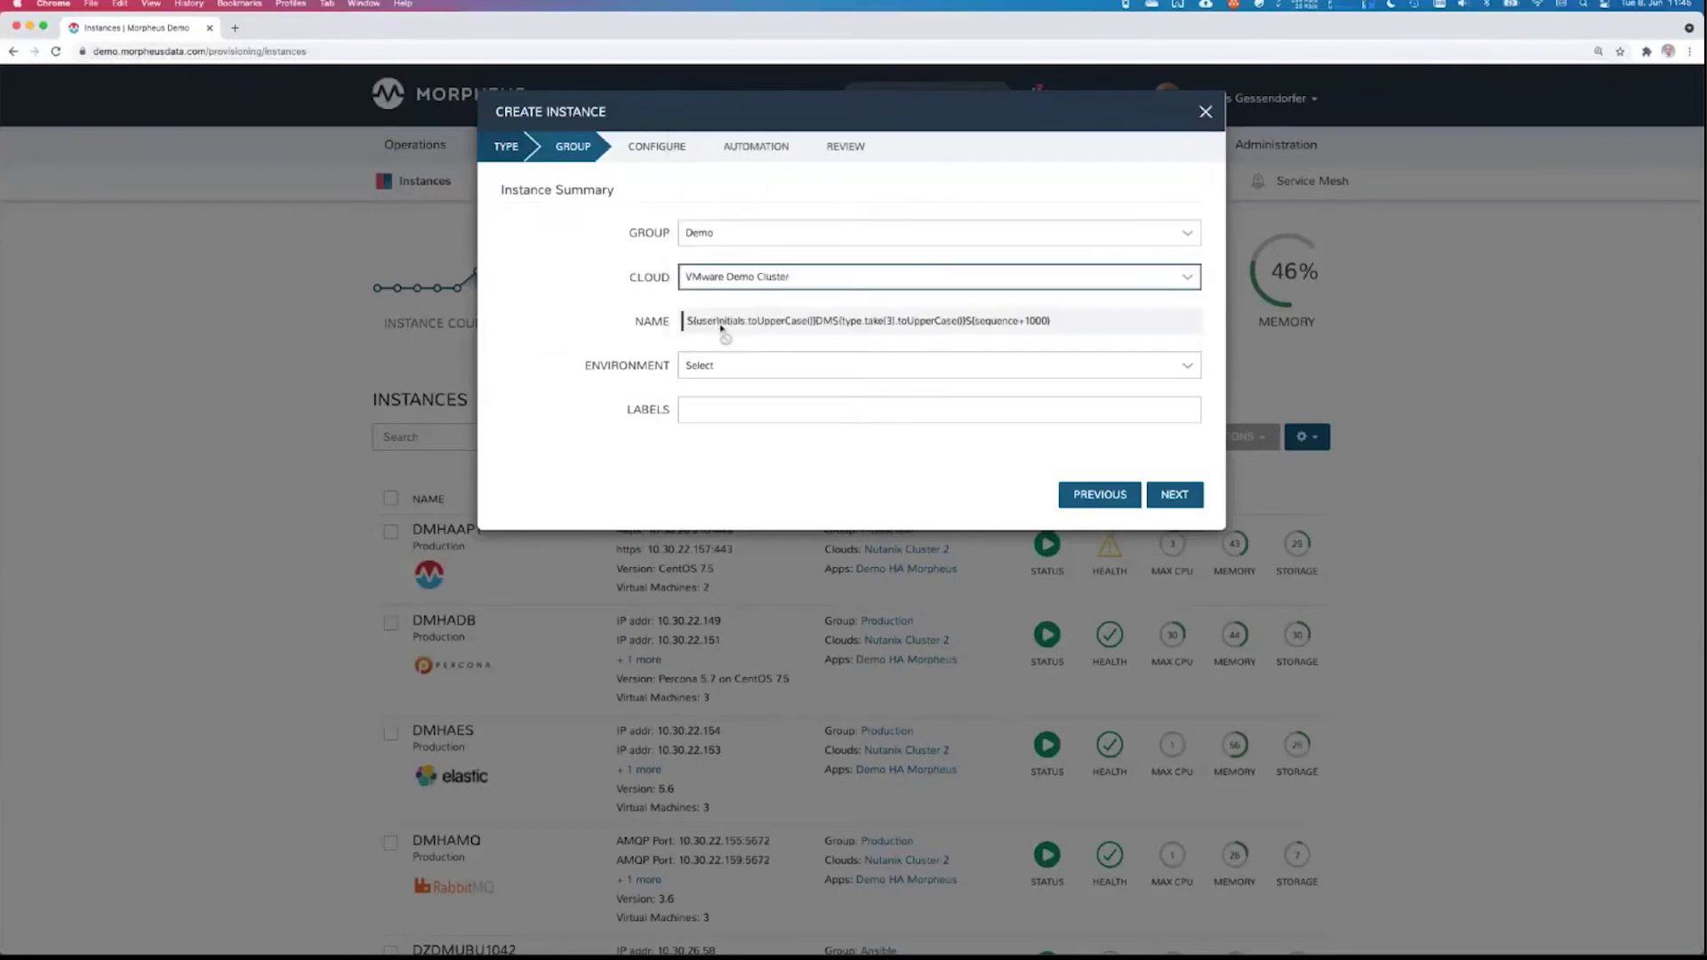
pyautogui.click(598, 472)
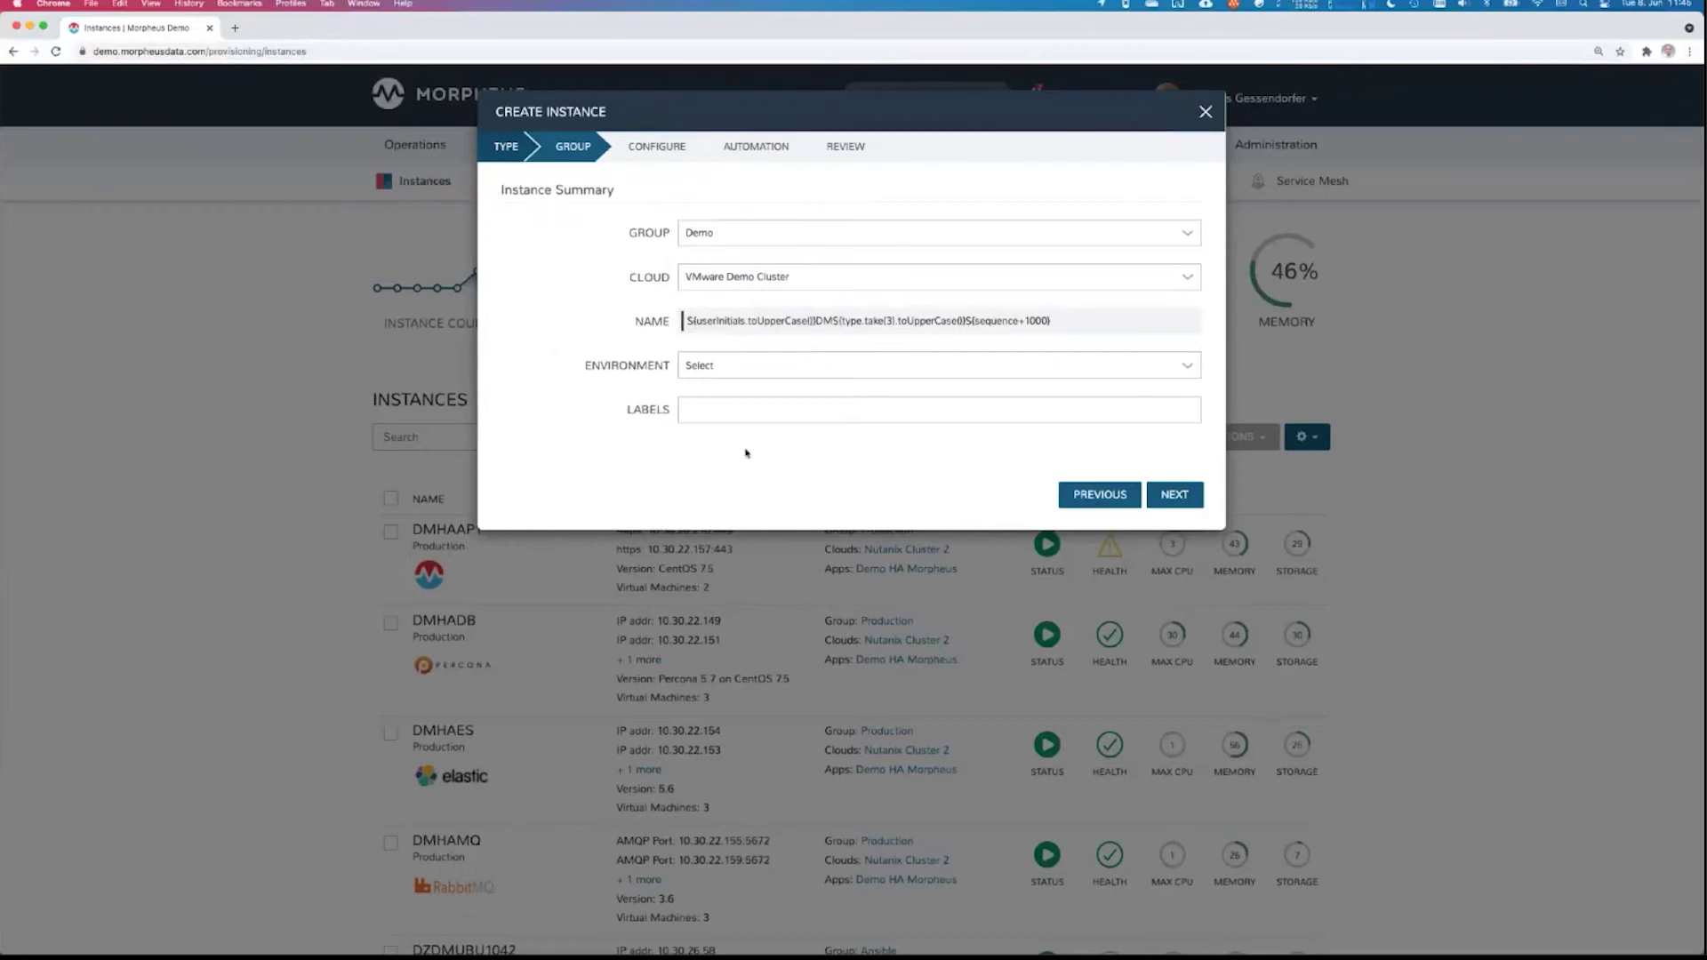
pyautogui.click(743, 363)
pyautogui.click(660, 373)
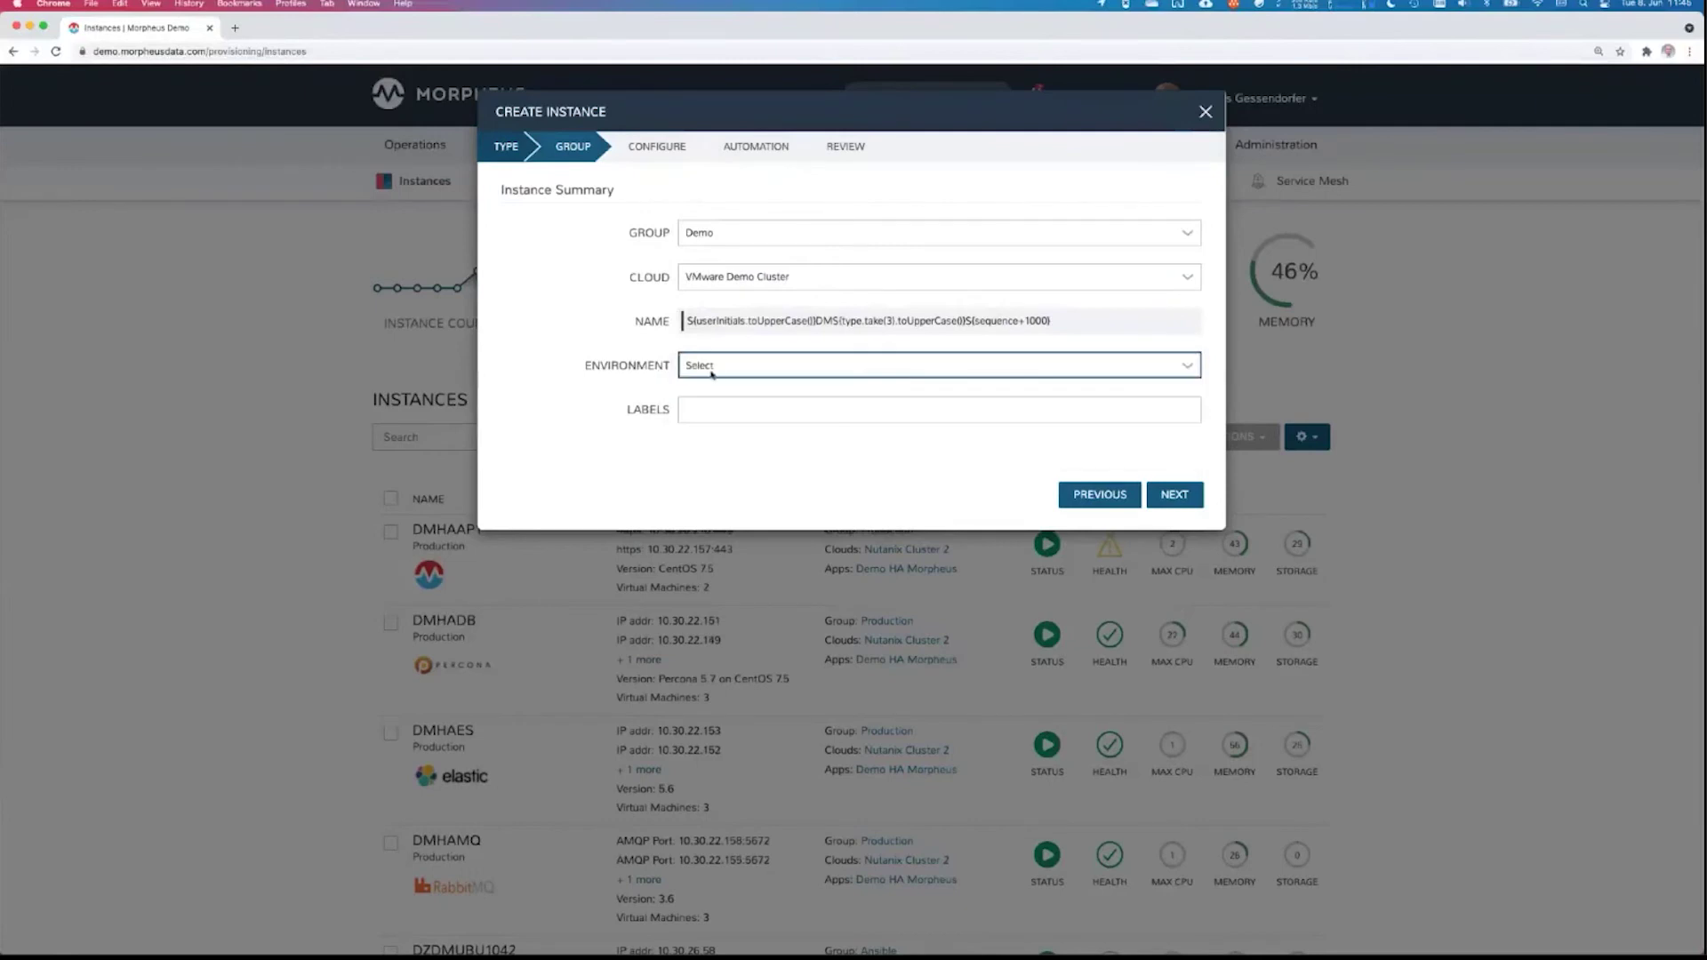
pyautogui.press('Return')
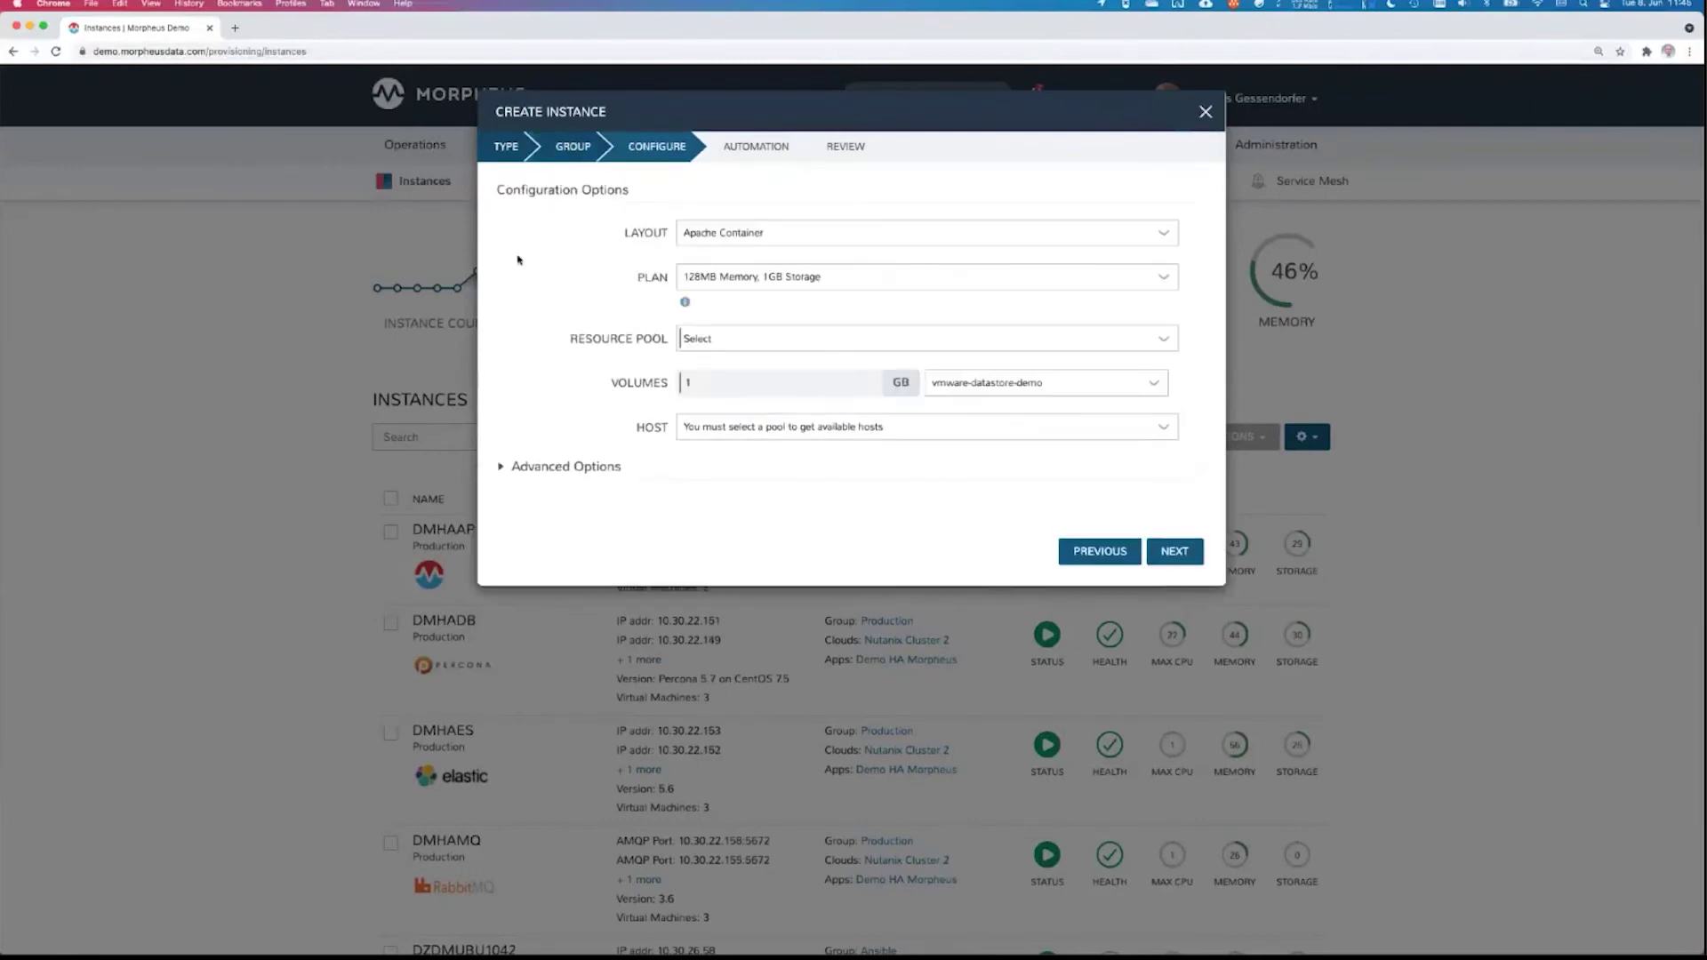
# Set the instance's layout to VMware Apache on Ubuntu 14.04 and its plan to 2 CPU, 4GB Memory
pyautogui.click(729, 234)
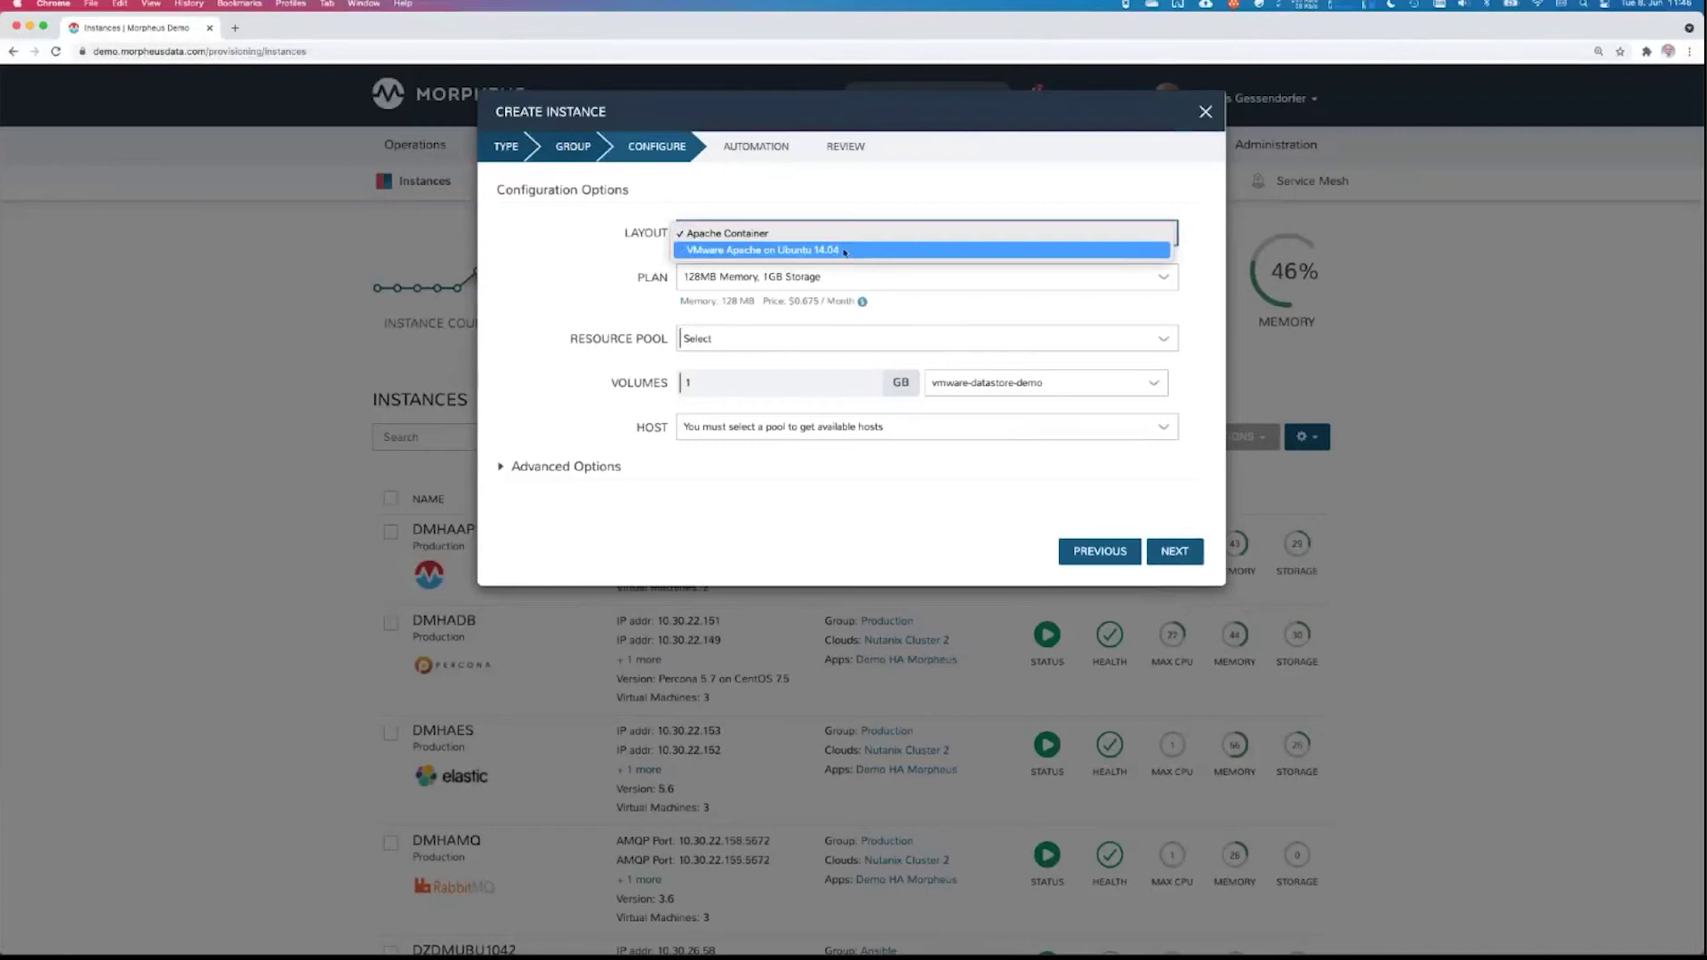
pyautogui.click(765, 282)
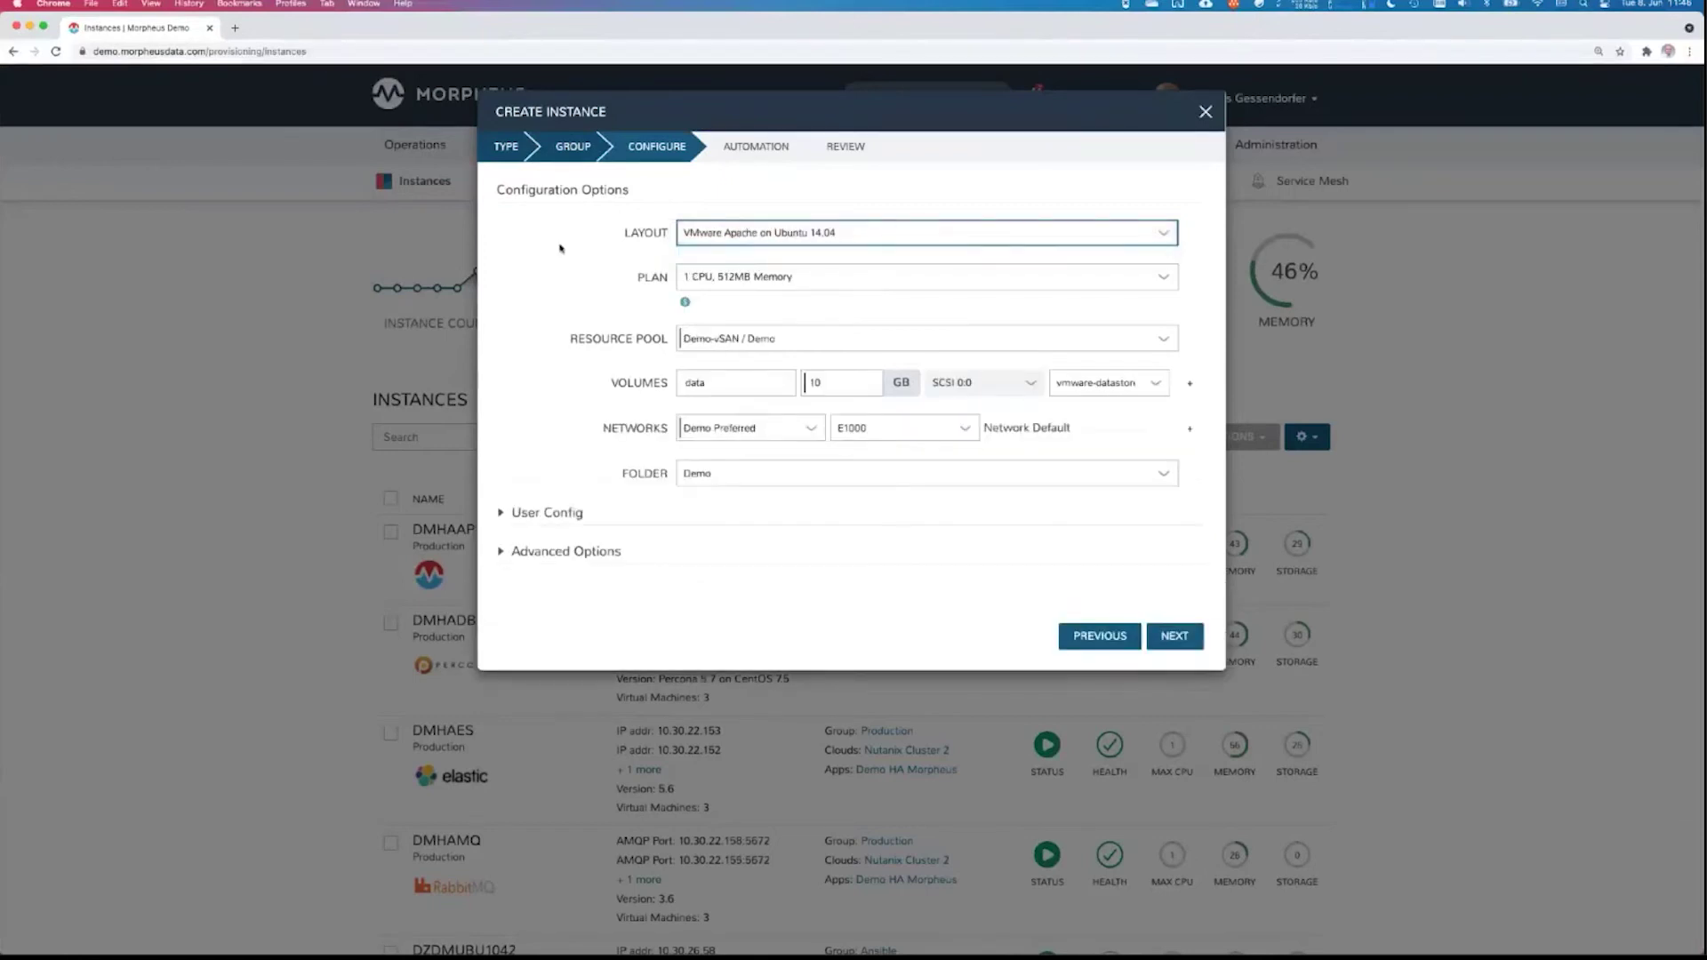
pyautogui.click(712, 279)
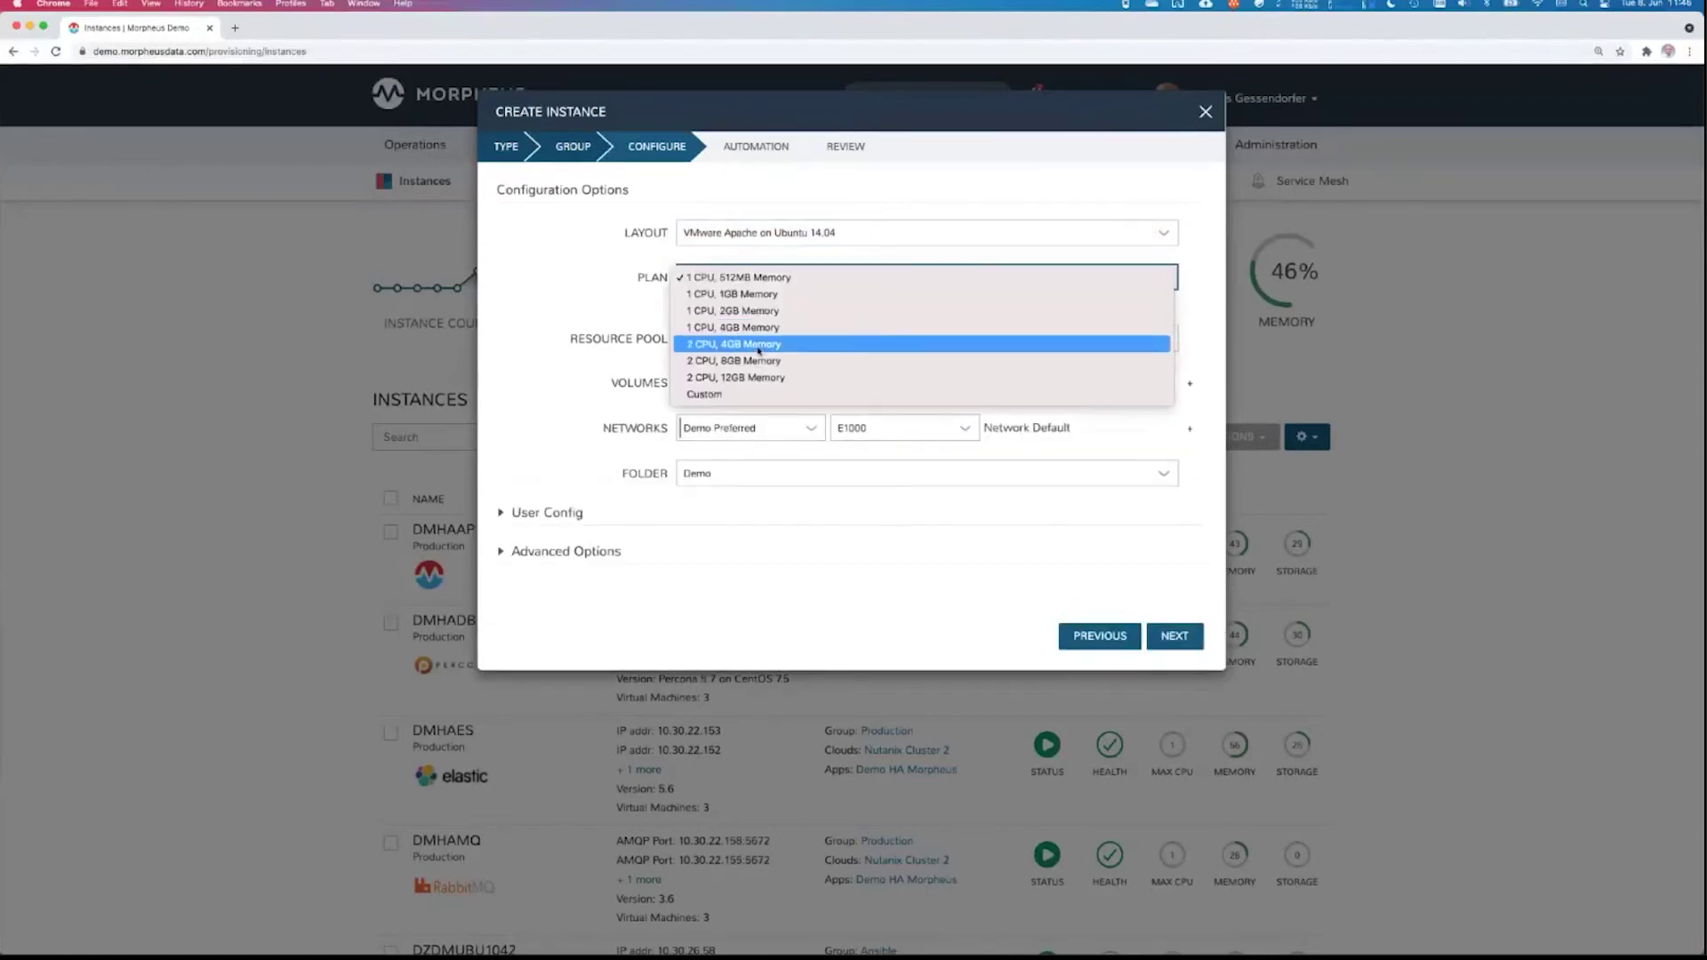
pyautogui.click(809, 349)
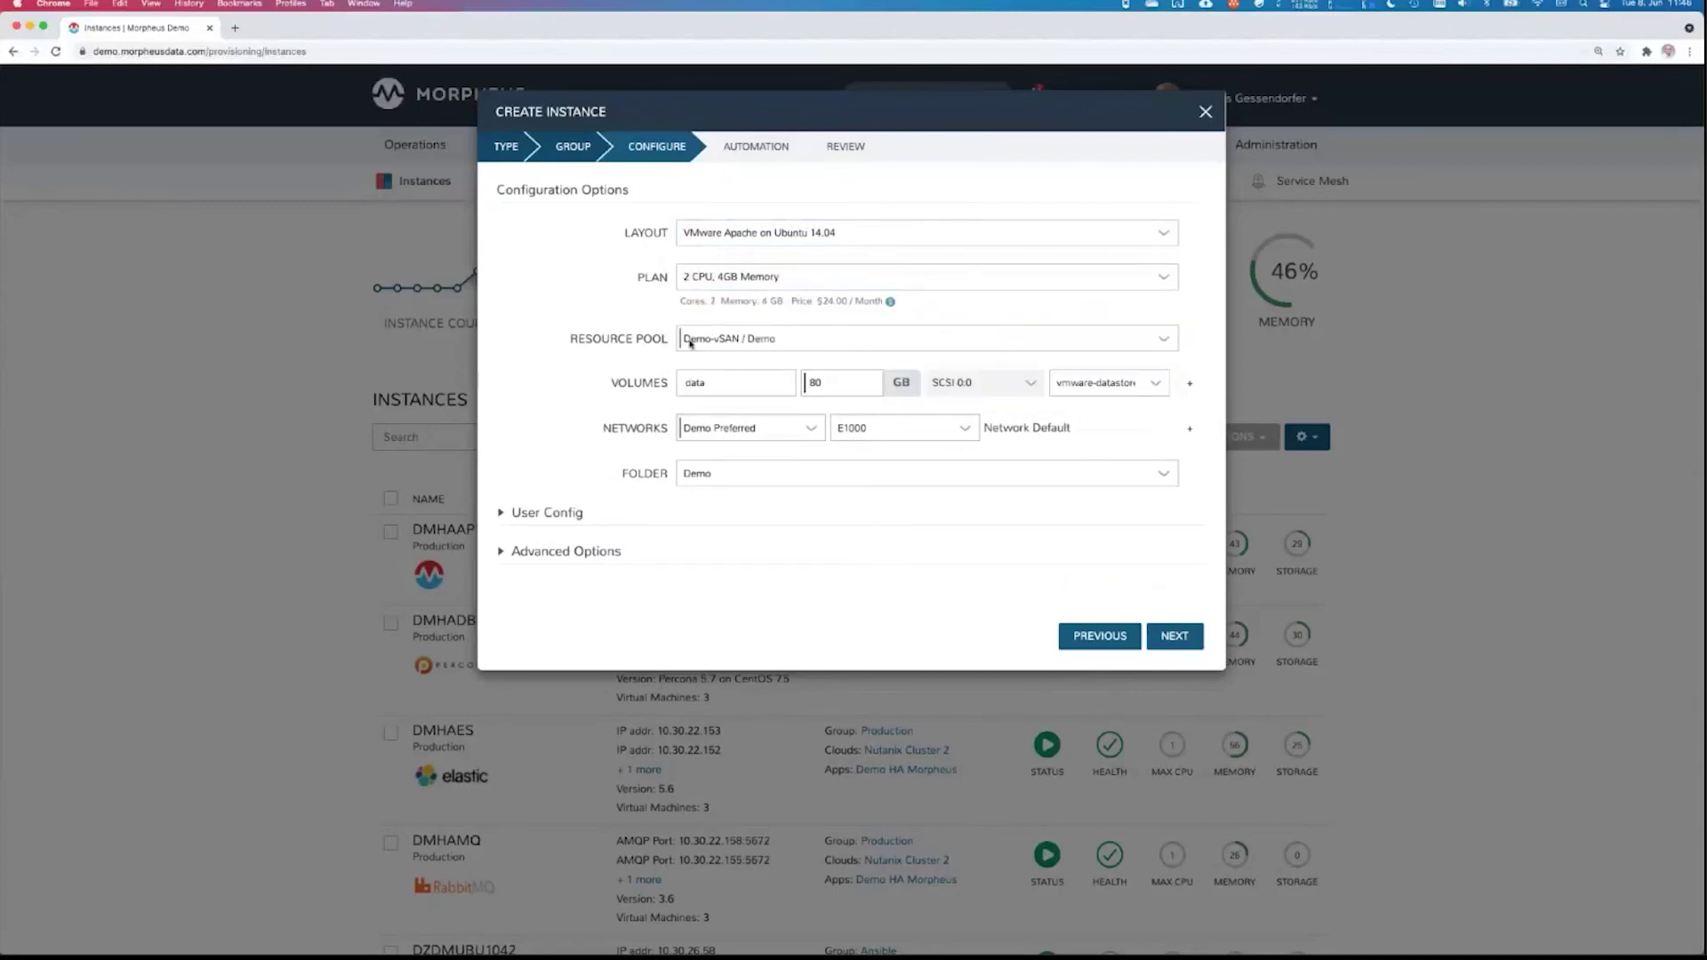
# Keep the Demo-vSAN / Demo resource pool, check the user configuration, and continue to the automation options
pyautogui.click(690, 343)
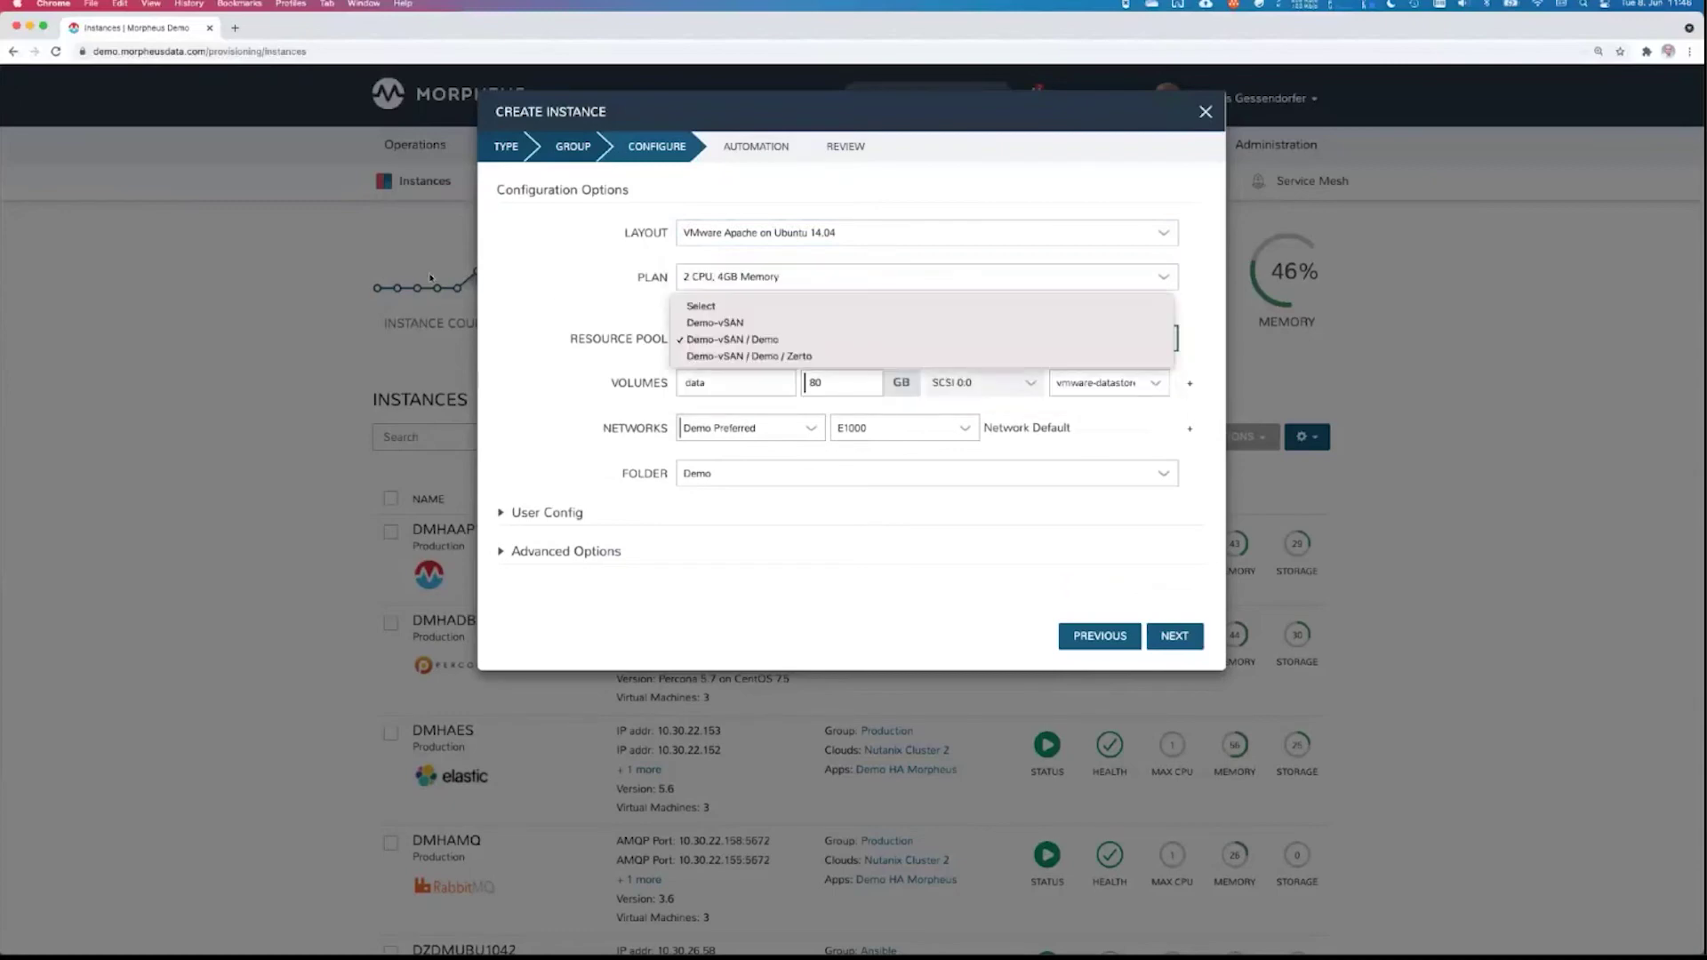
pyautogui.click(541, 261)
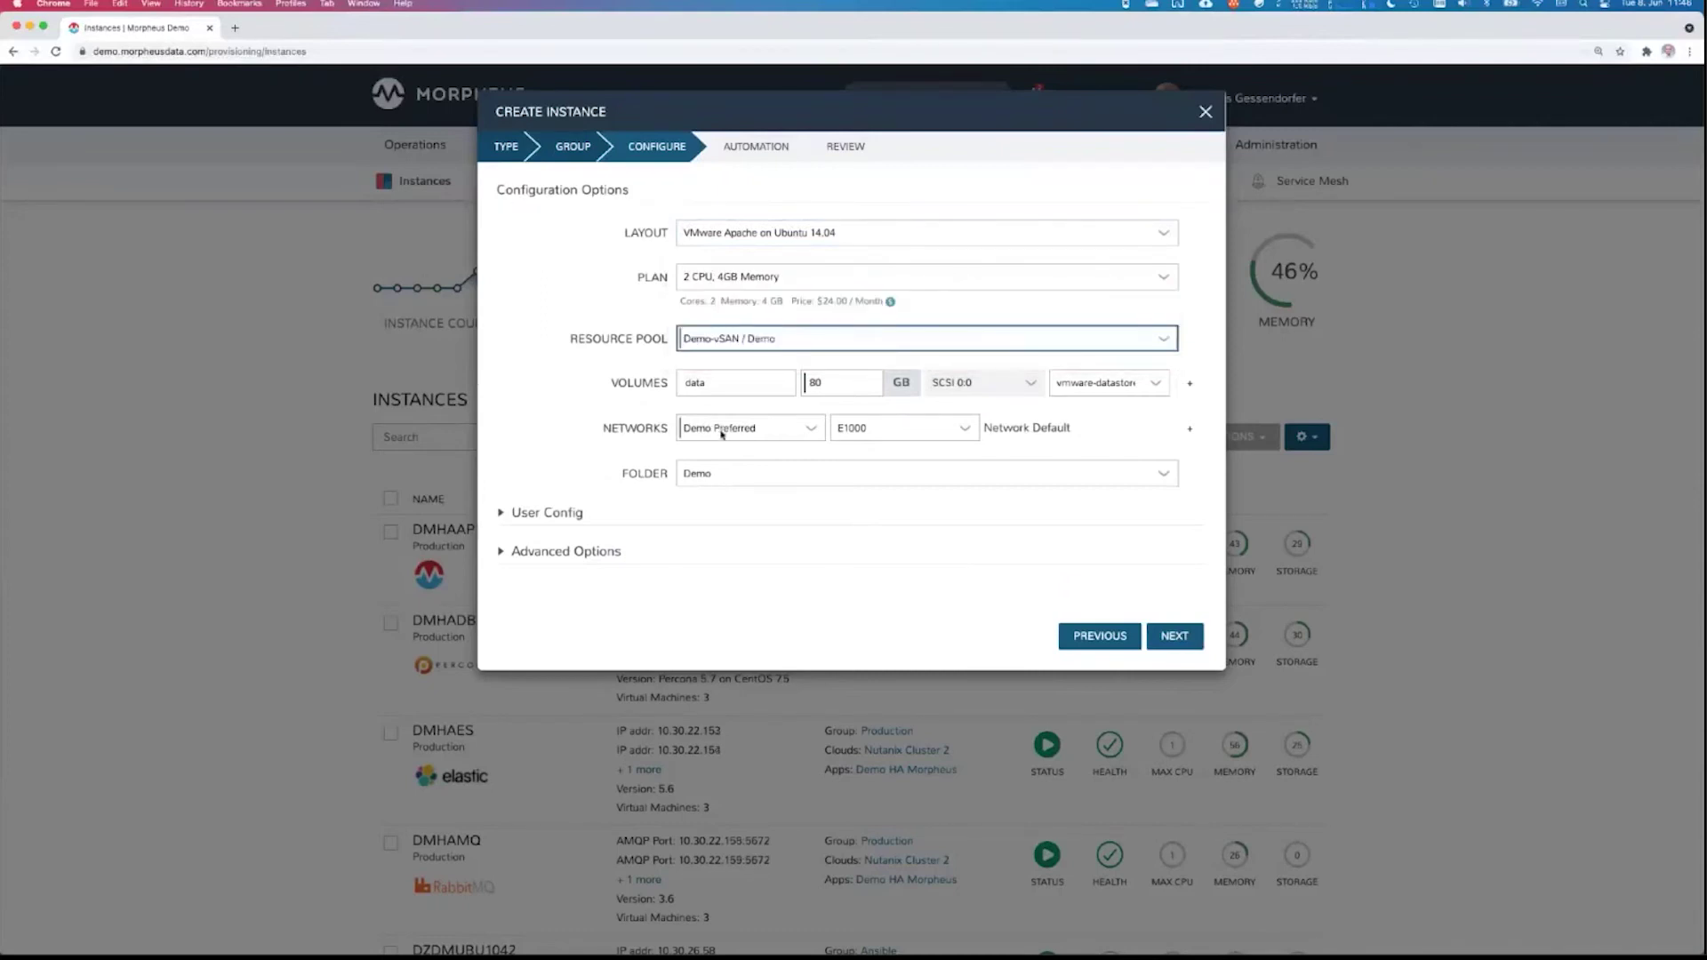
pyautogui.click(569, 516)
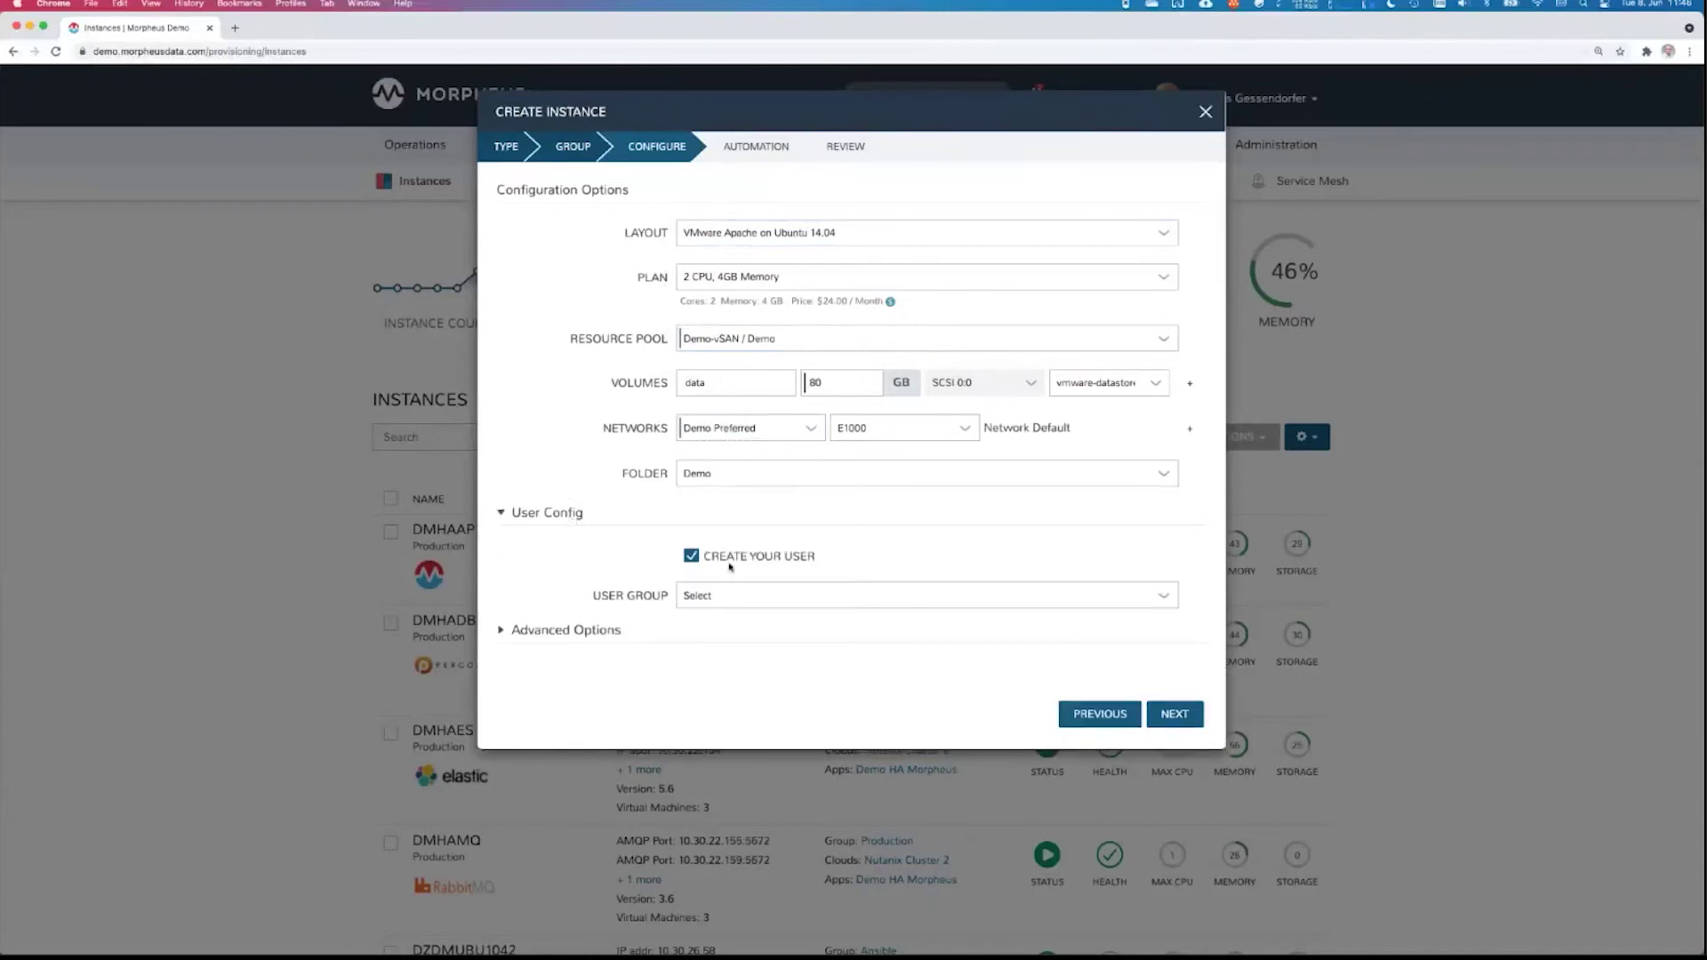
pyautogui.click(527, 518)
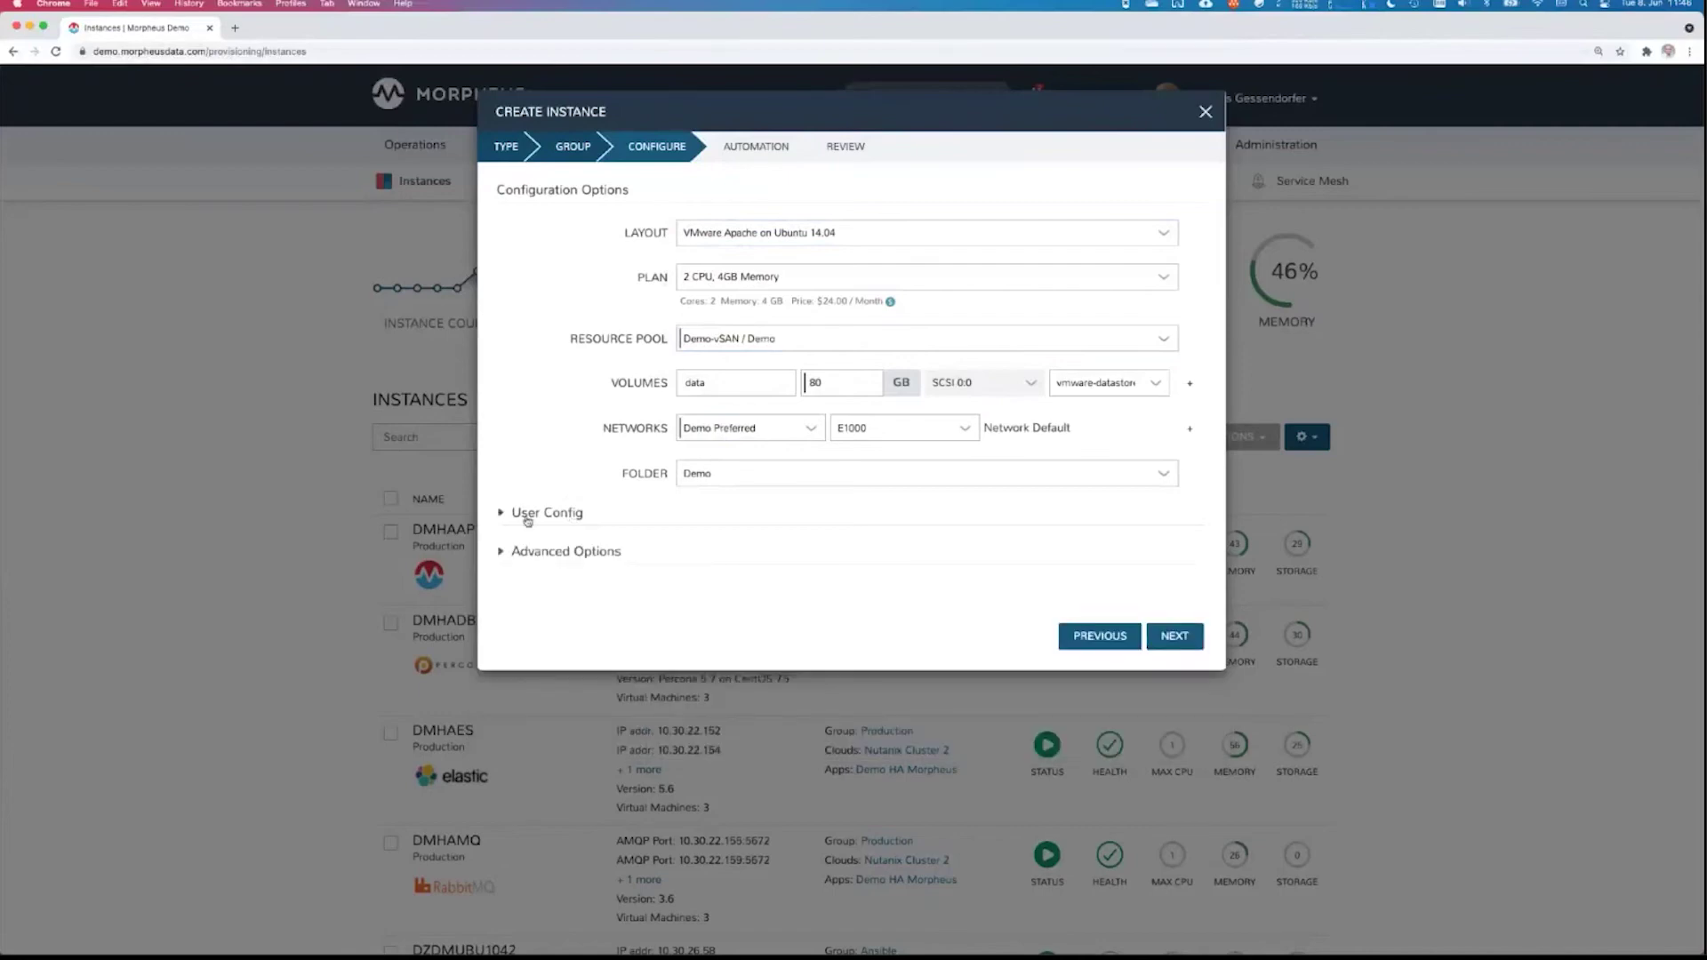
pyautogui.click(1174, 638)
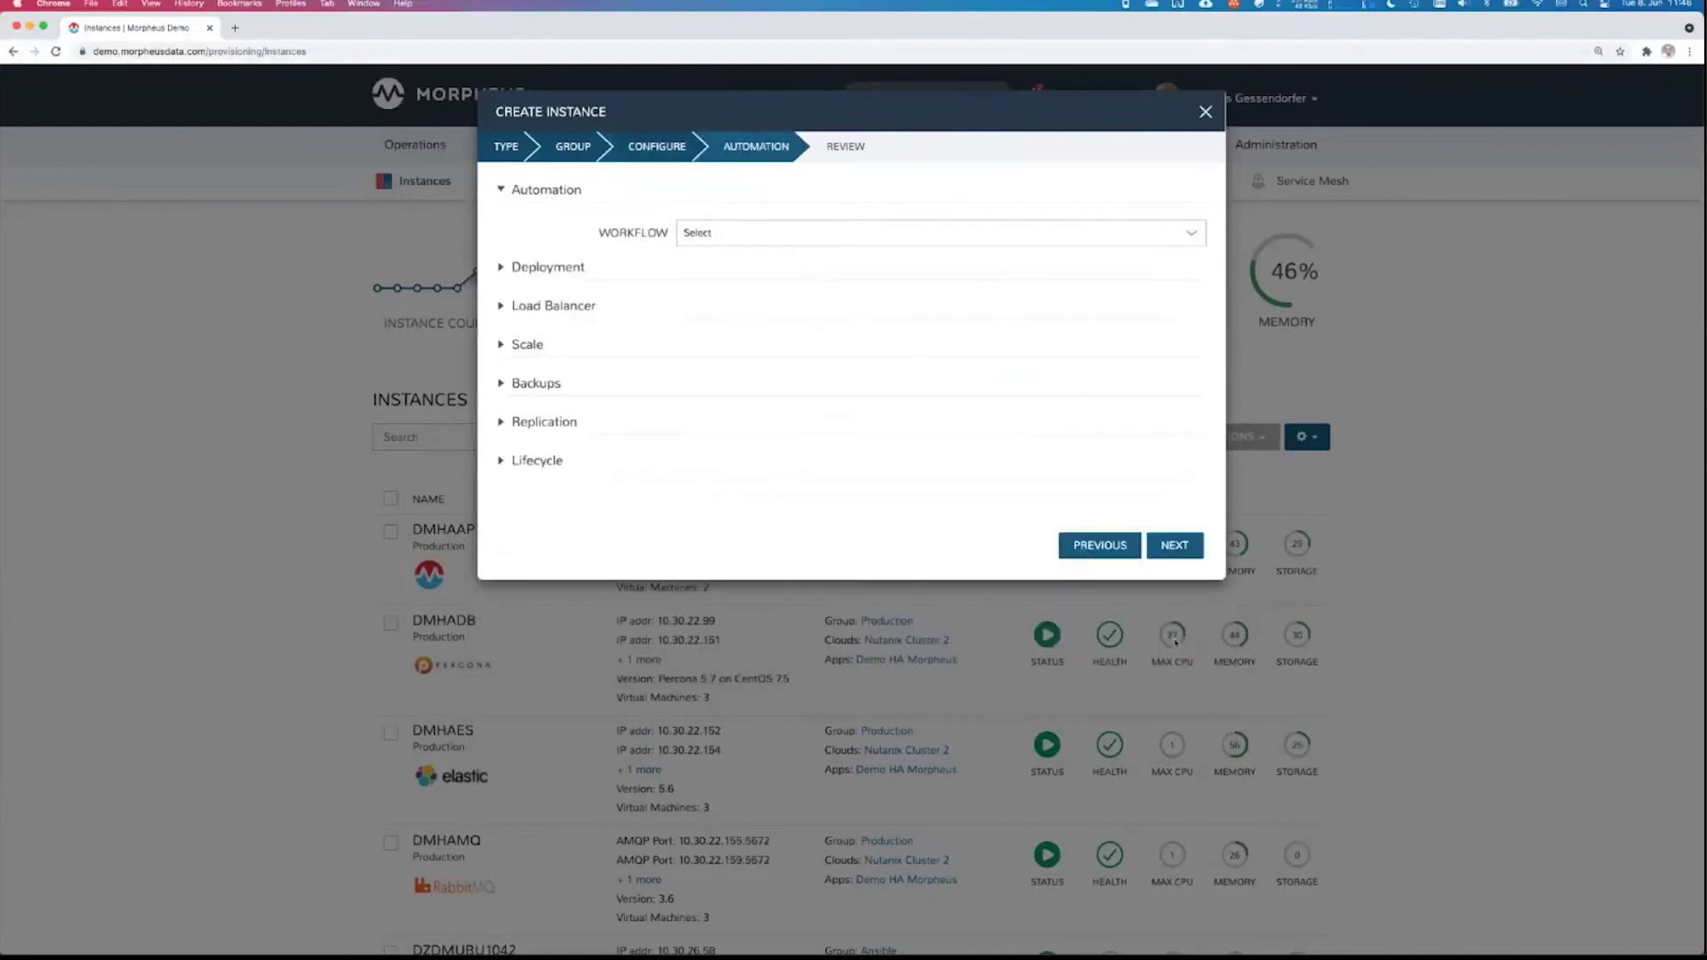
# Check the available automation workflows and backup types for the new instance without choosing any
pyautogui.click(813, 230)
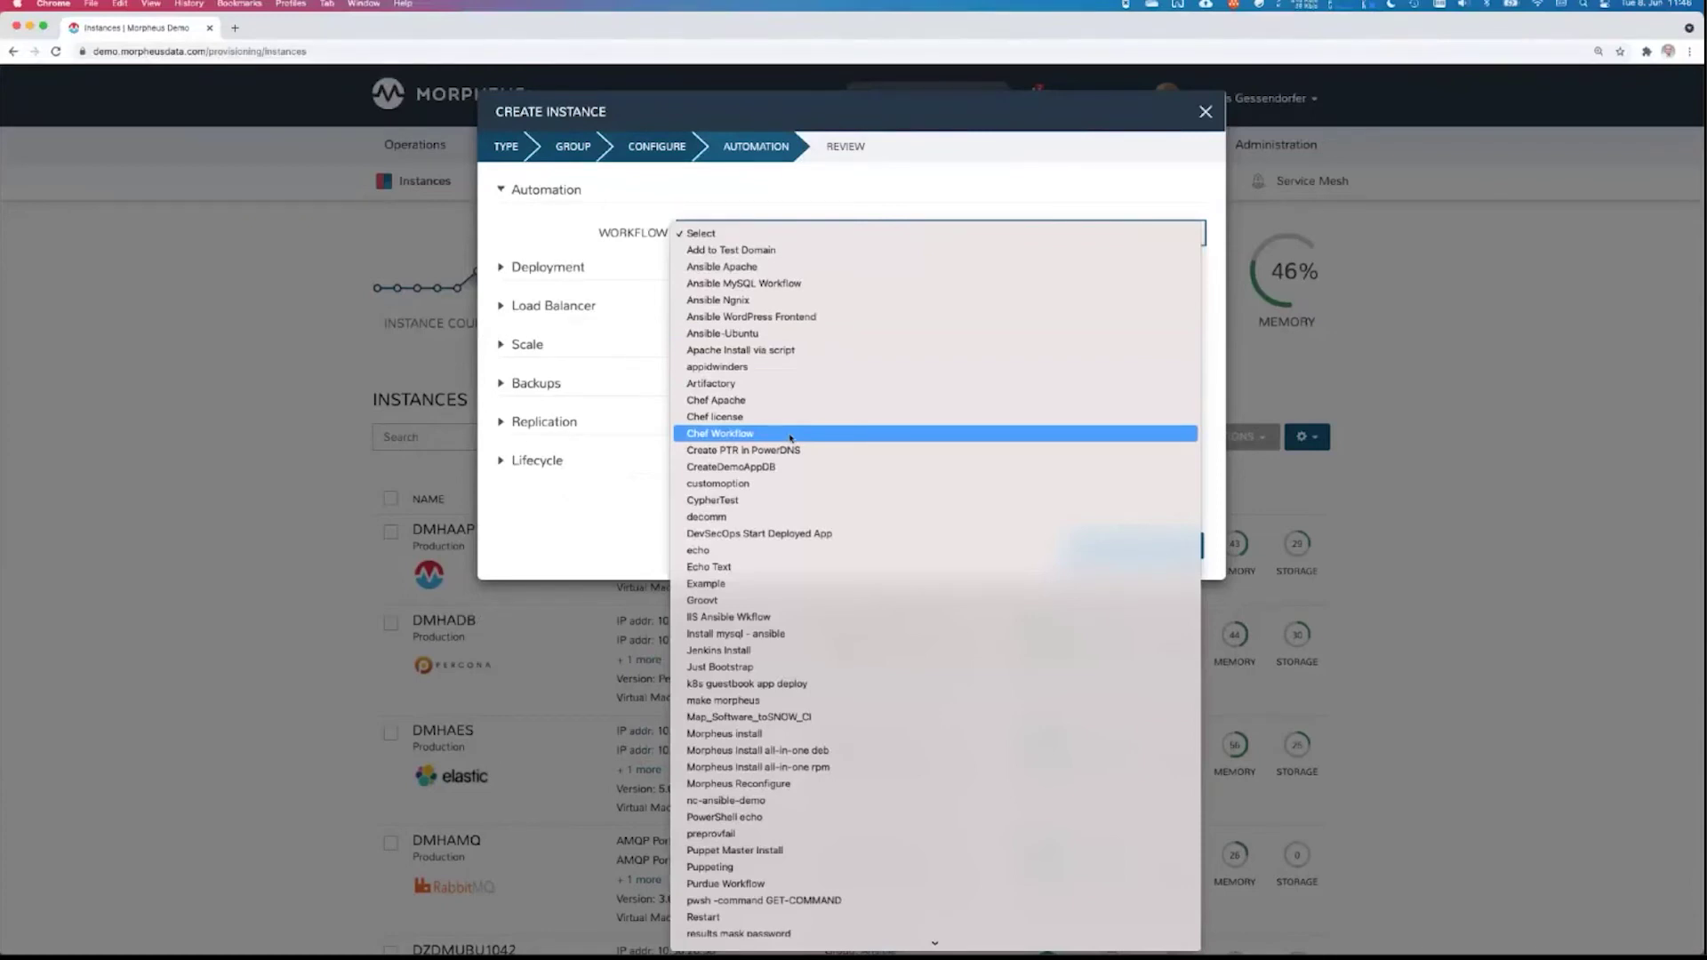
pyautogui.click(529, 242)
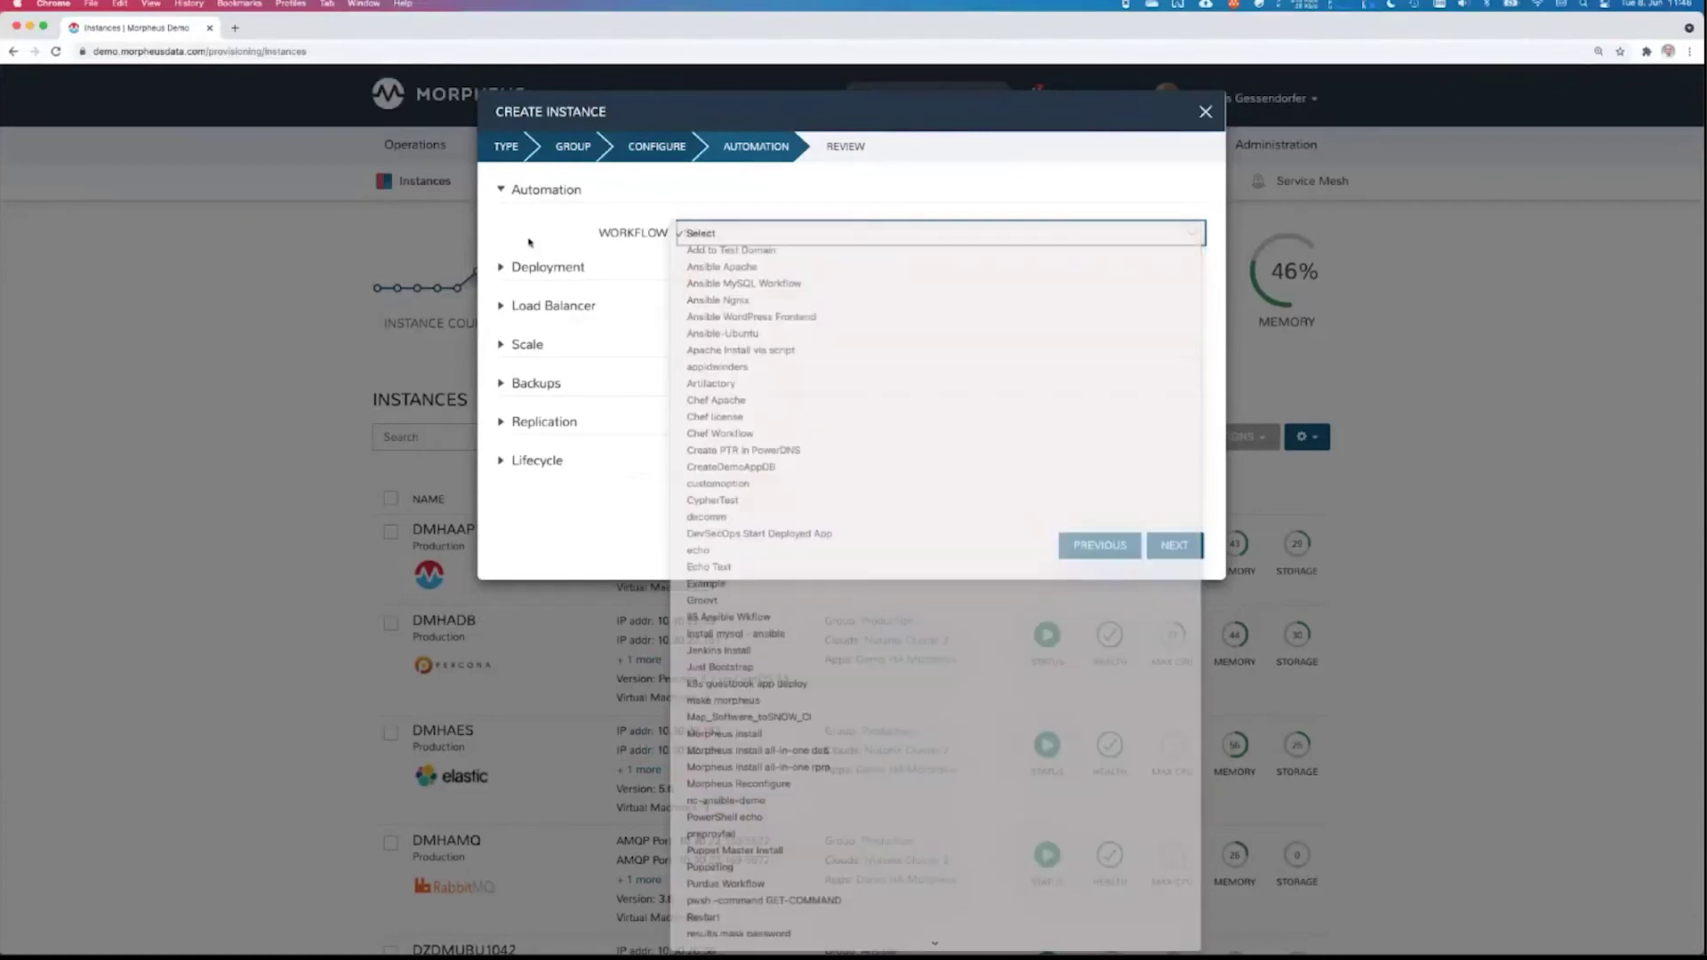
pyautogui.click(506, 383)
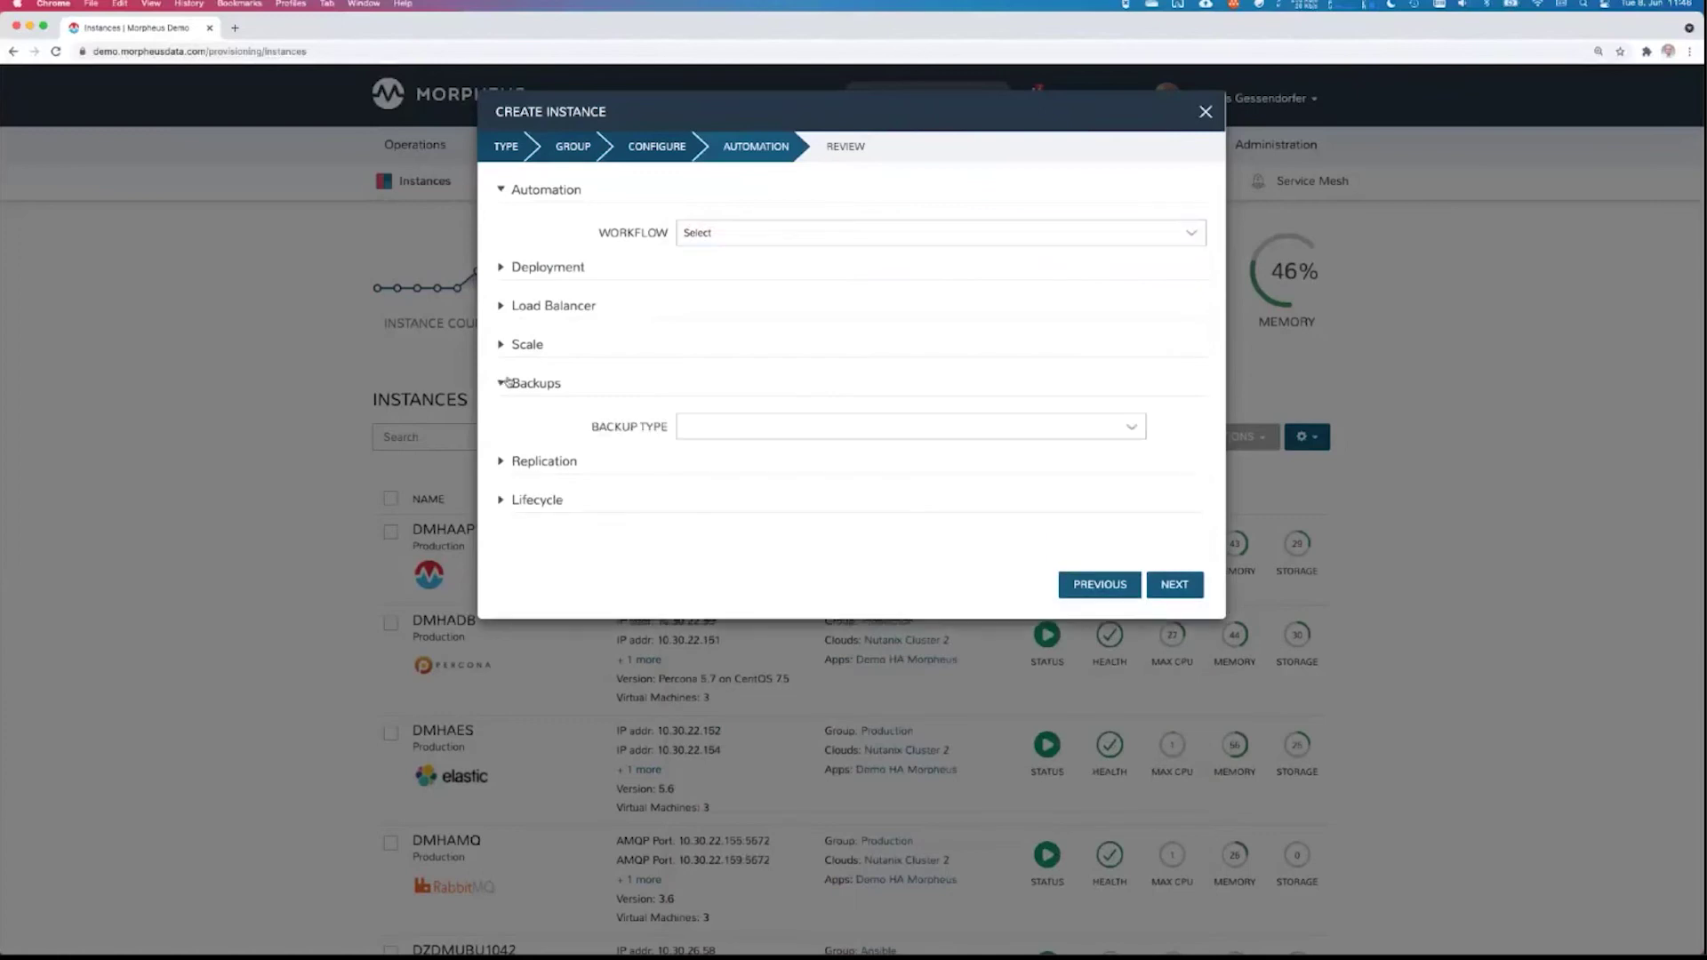
pyautogui.click(693, 431)
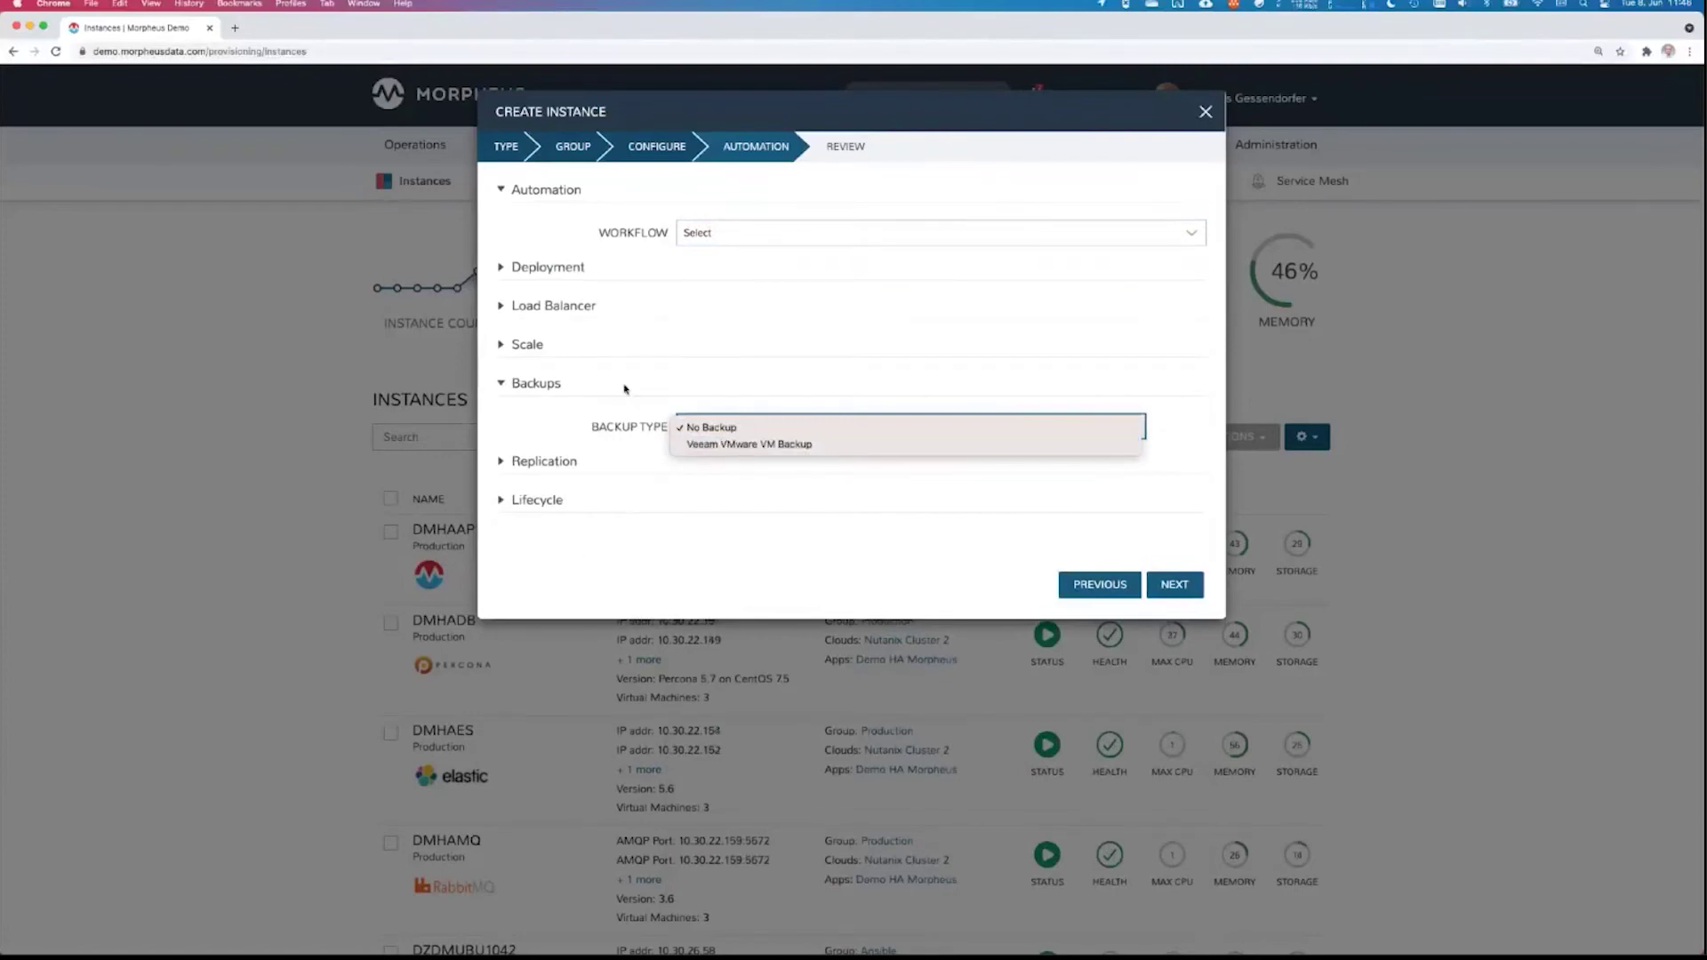
pyautogui.click(506, 384)
pyautogui.click(507, 384)
# Keep the replication type at None and check the lifecycle's power schedule, shutdown and expiration settings
pyautogui.click(507, 421)
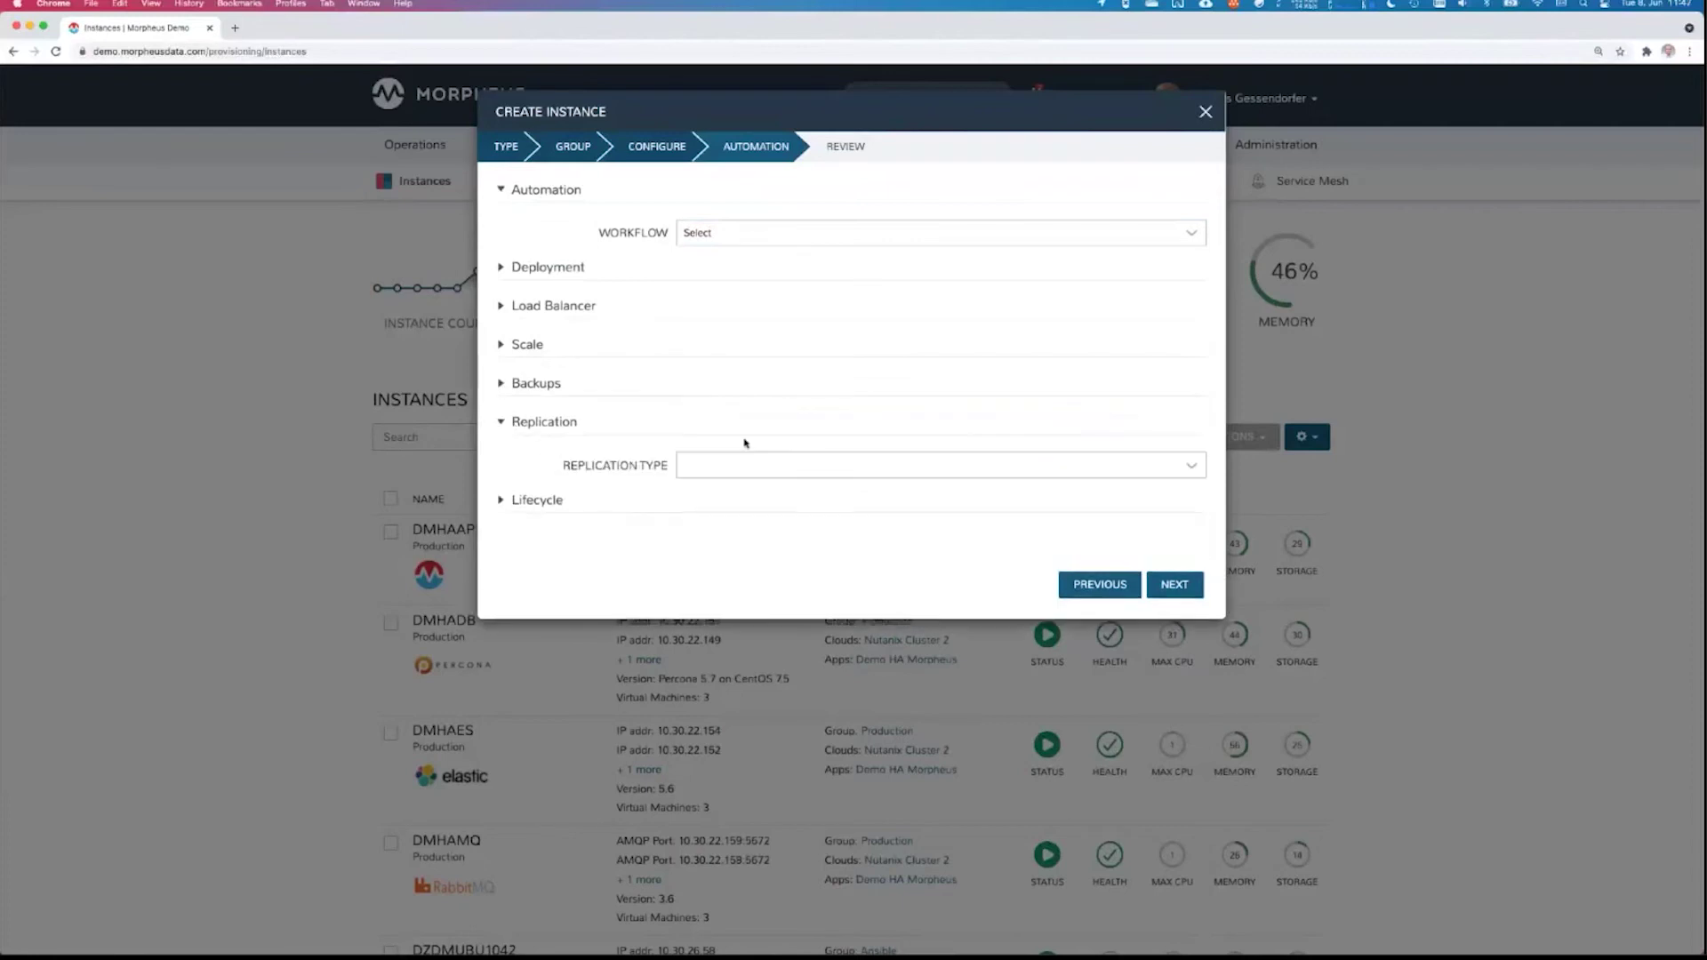
pyautogui.click(751, 470)
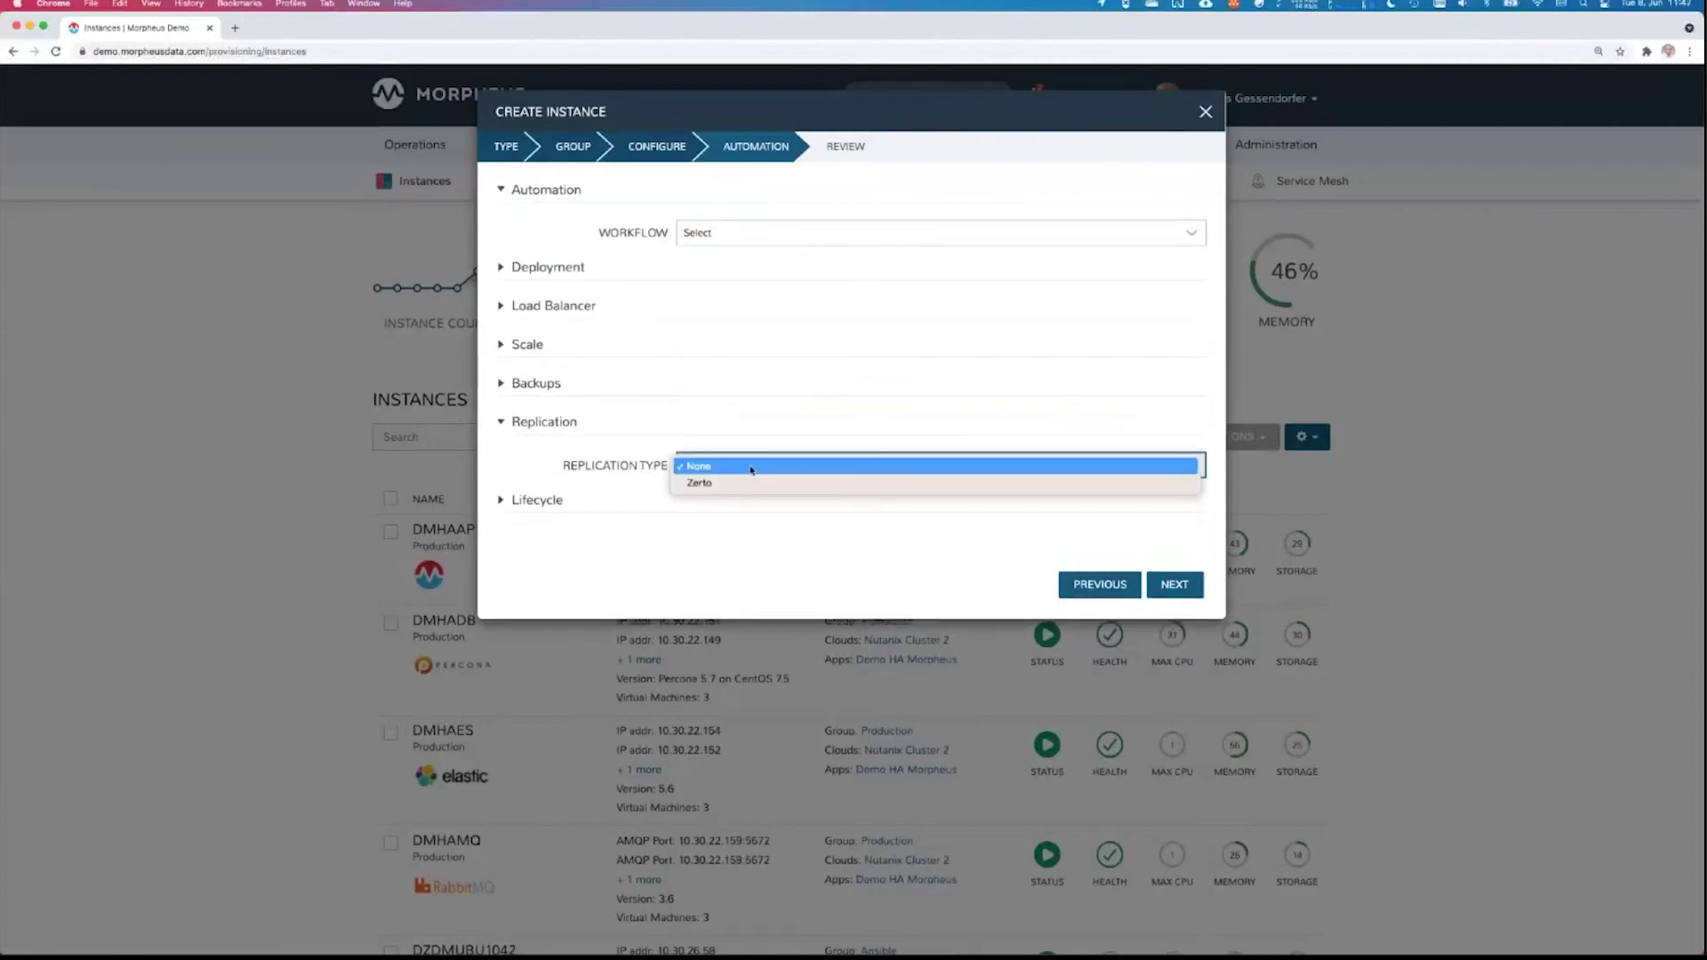
pyautogui.click(752, 466)
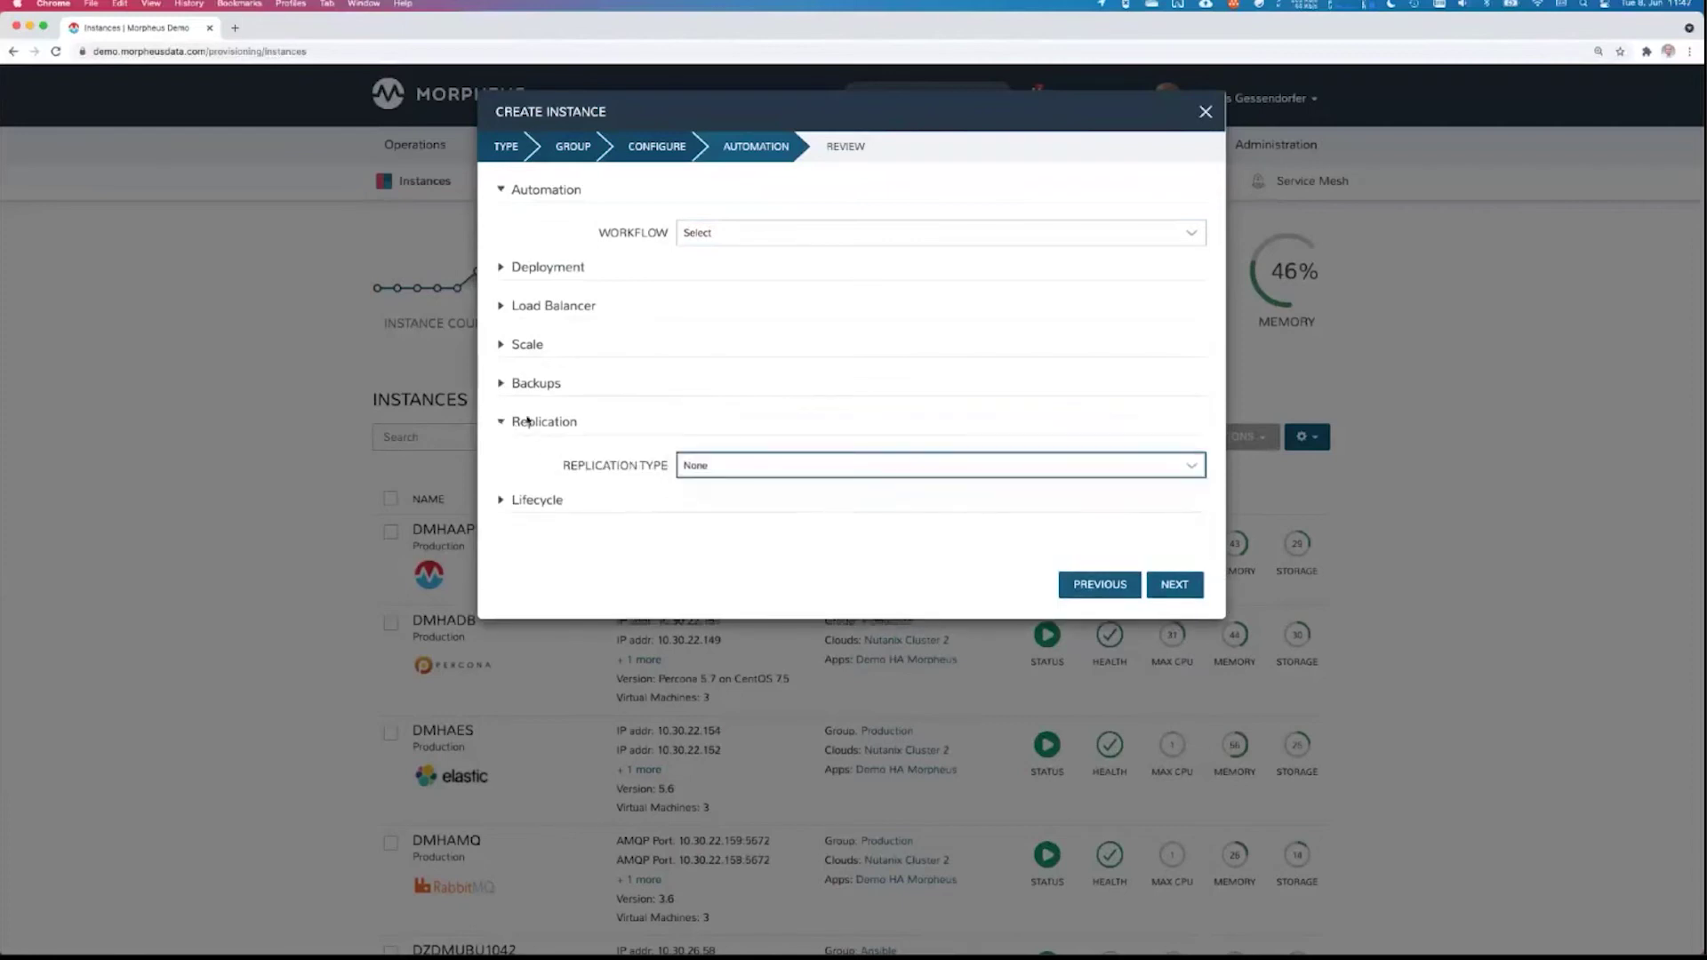
pyautogui.click(527, 421)
pyautogui.click(523, 459)
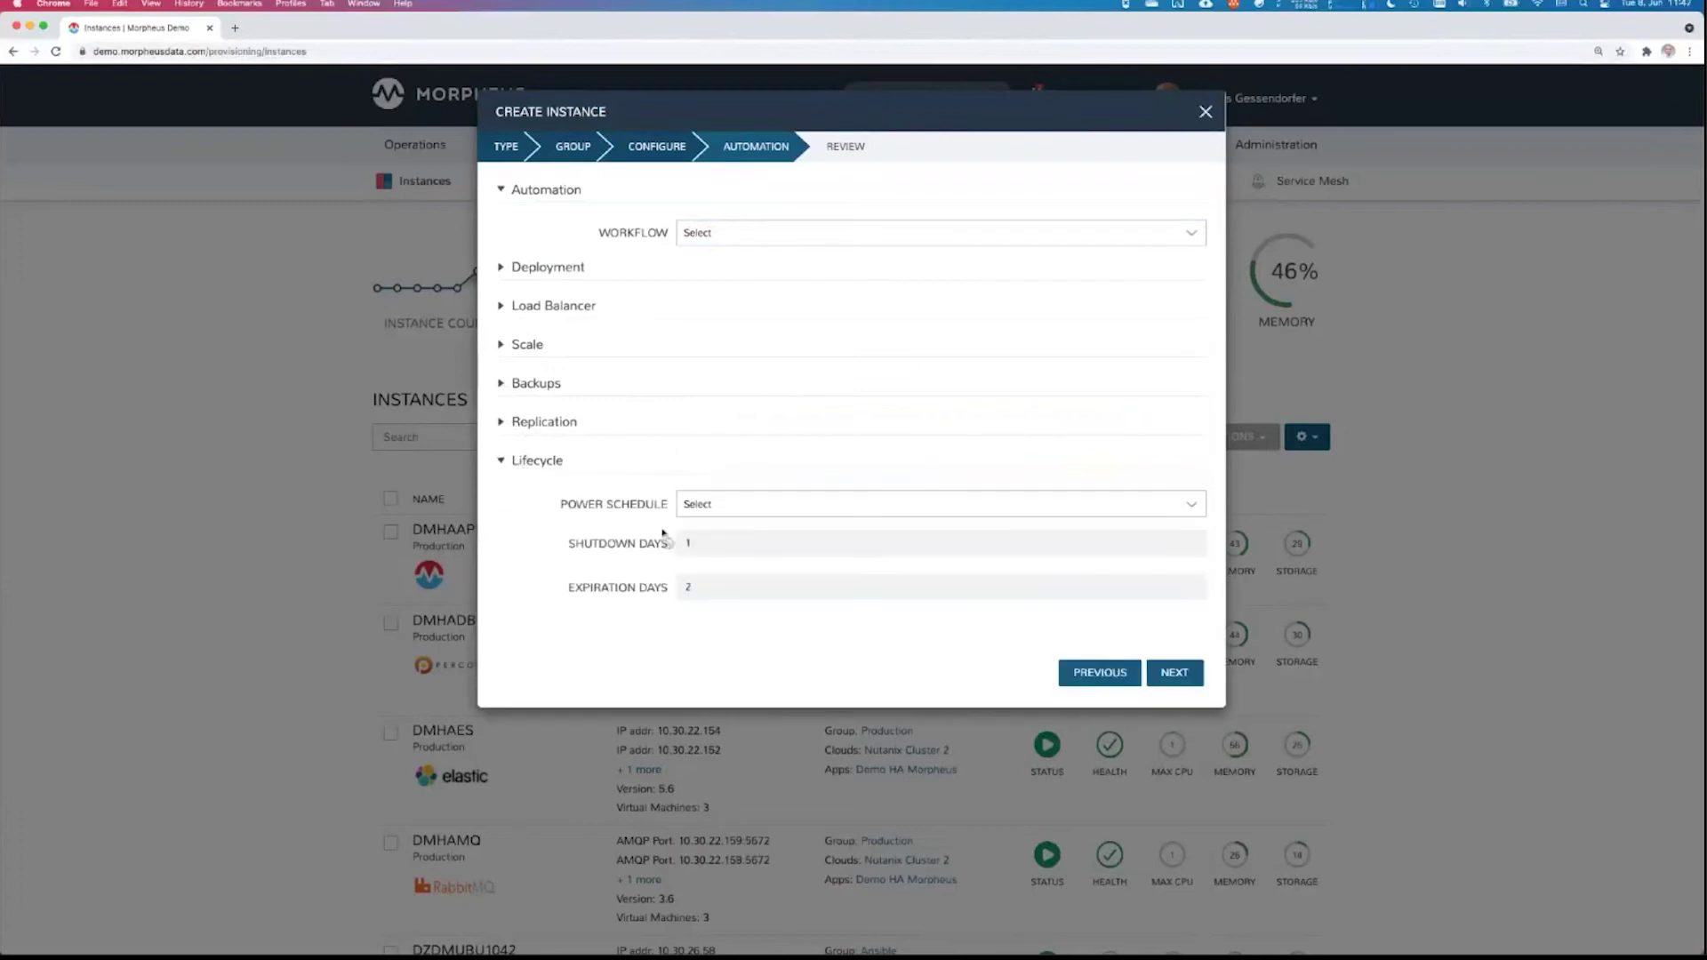
pyautogui.click(693, 553)
pyautogui.click(534, 460)
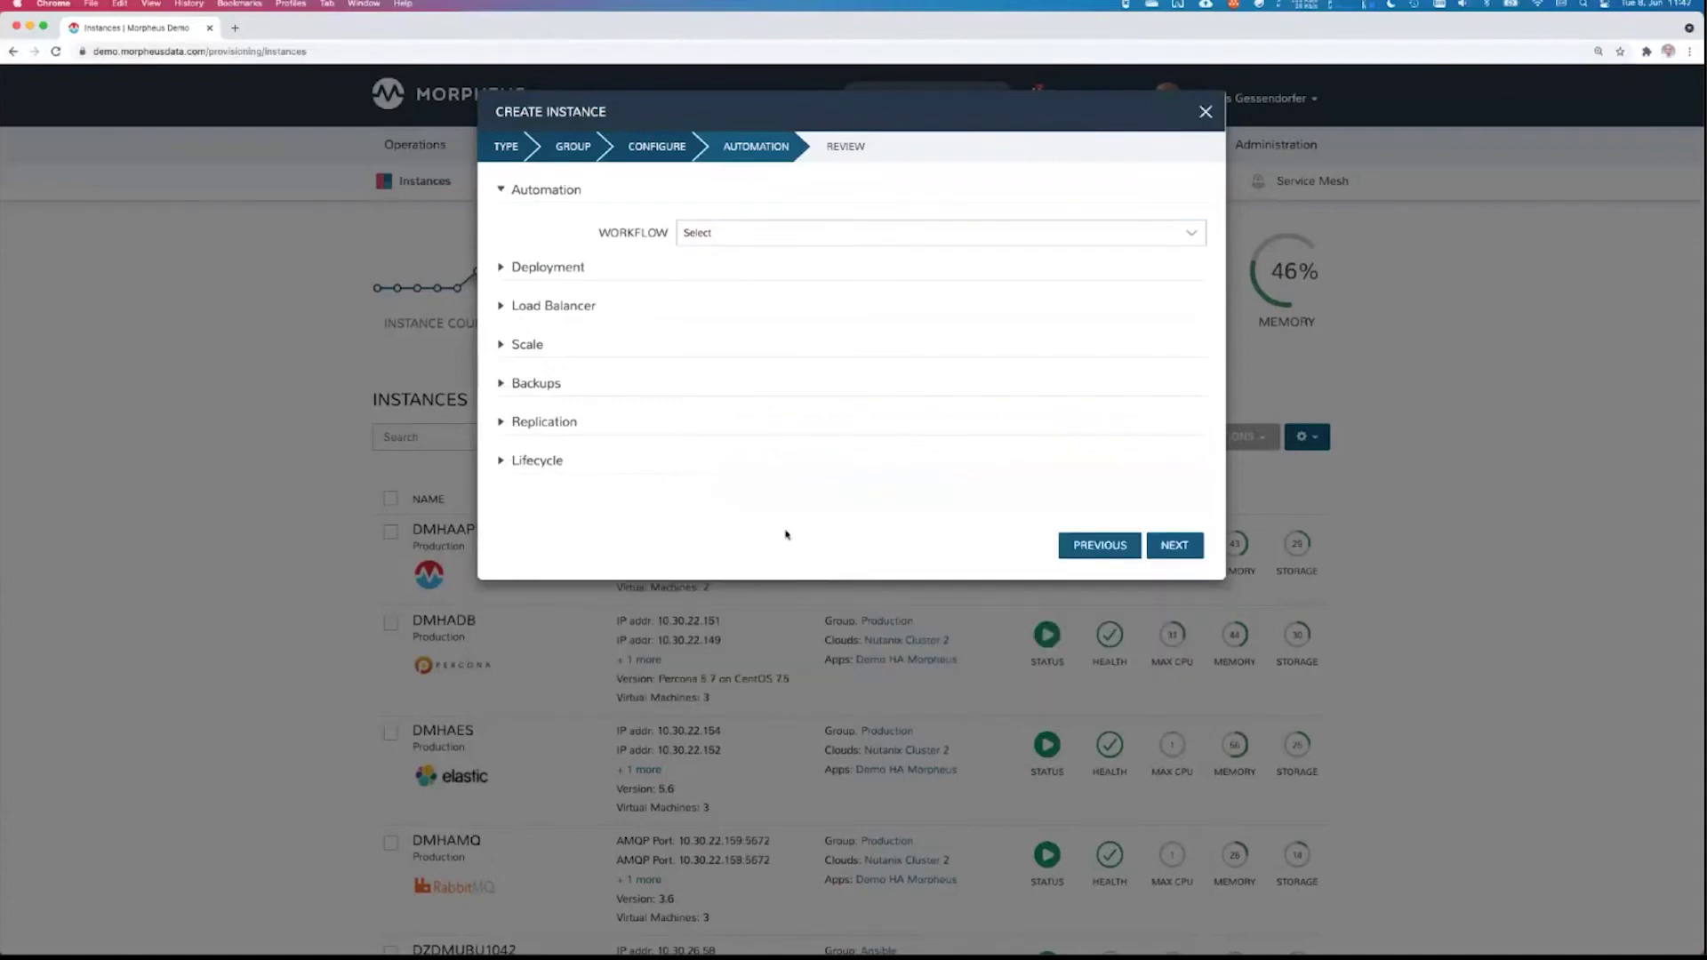
# Continue to the review, check the price in the summary, and complete the Apache instance creation
pyautogui.click(1178, 546)
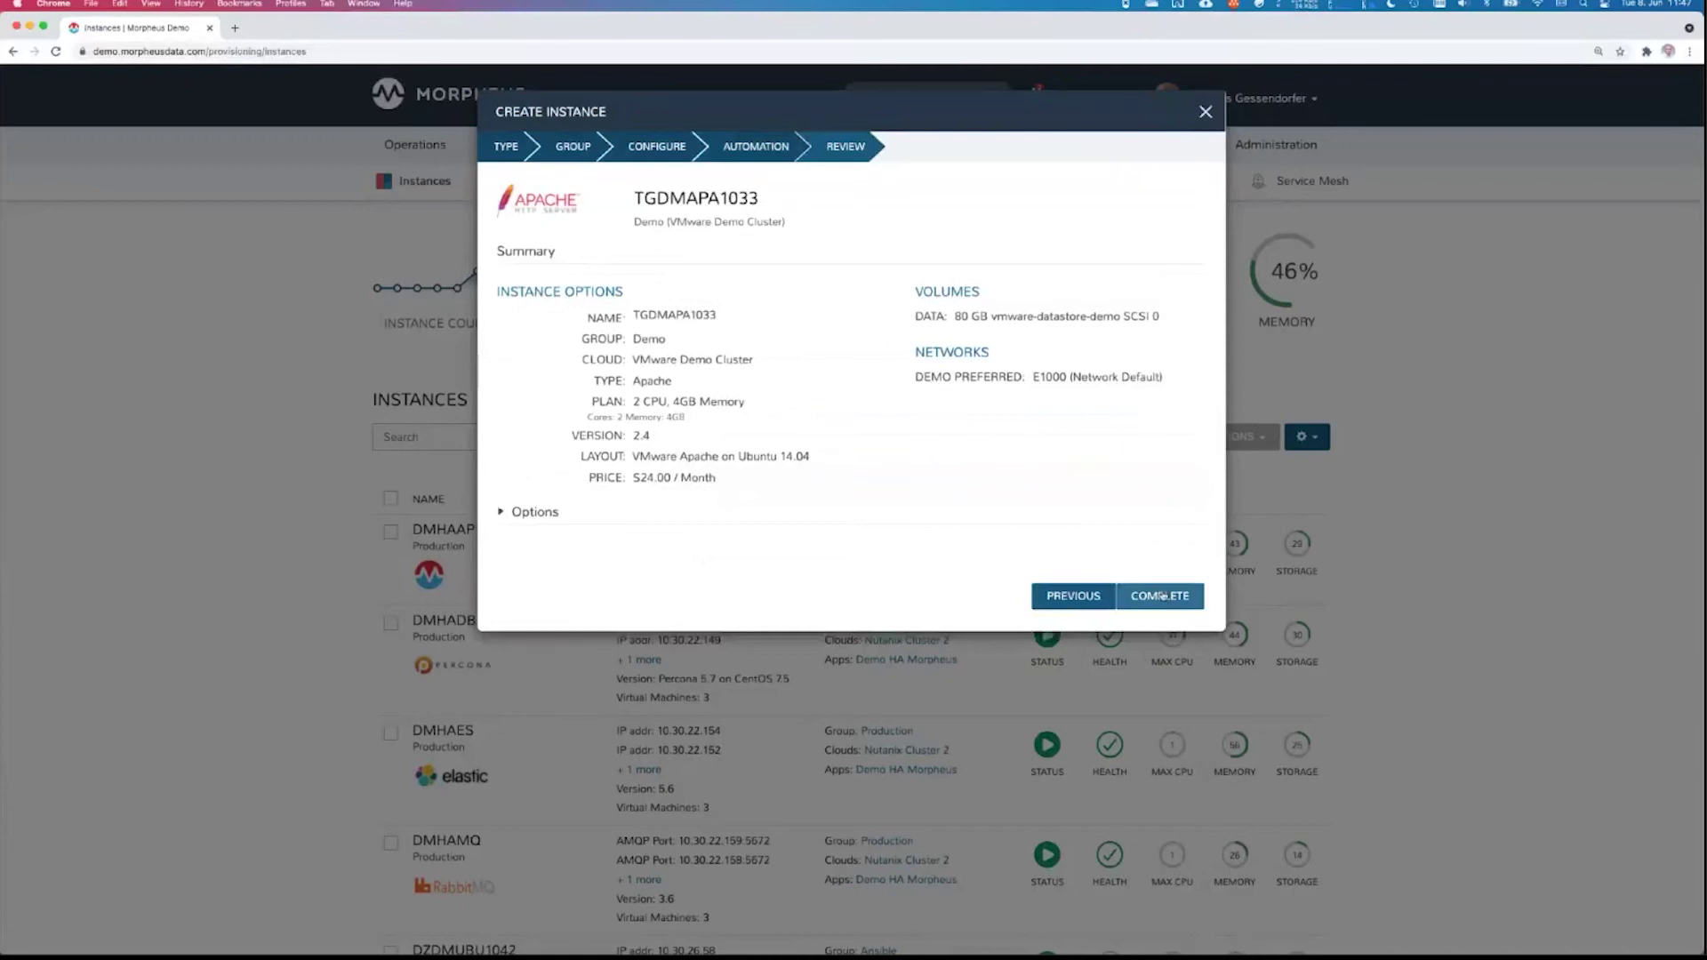
pyautogui.moveTo(633, 473); pyautogui.dragTo(716, 478)
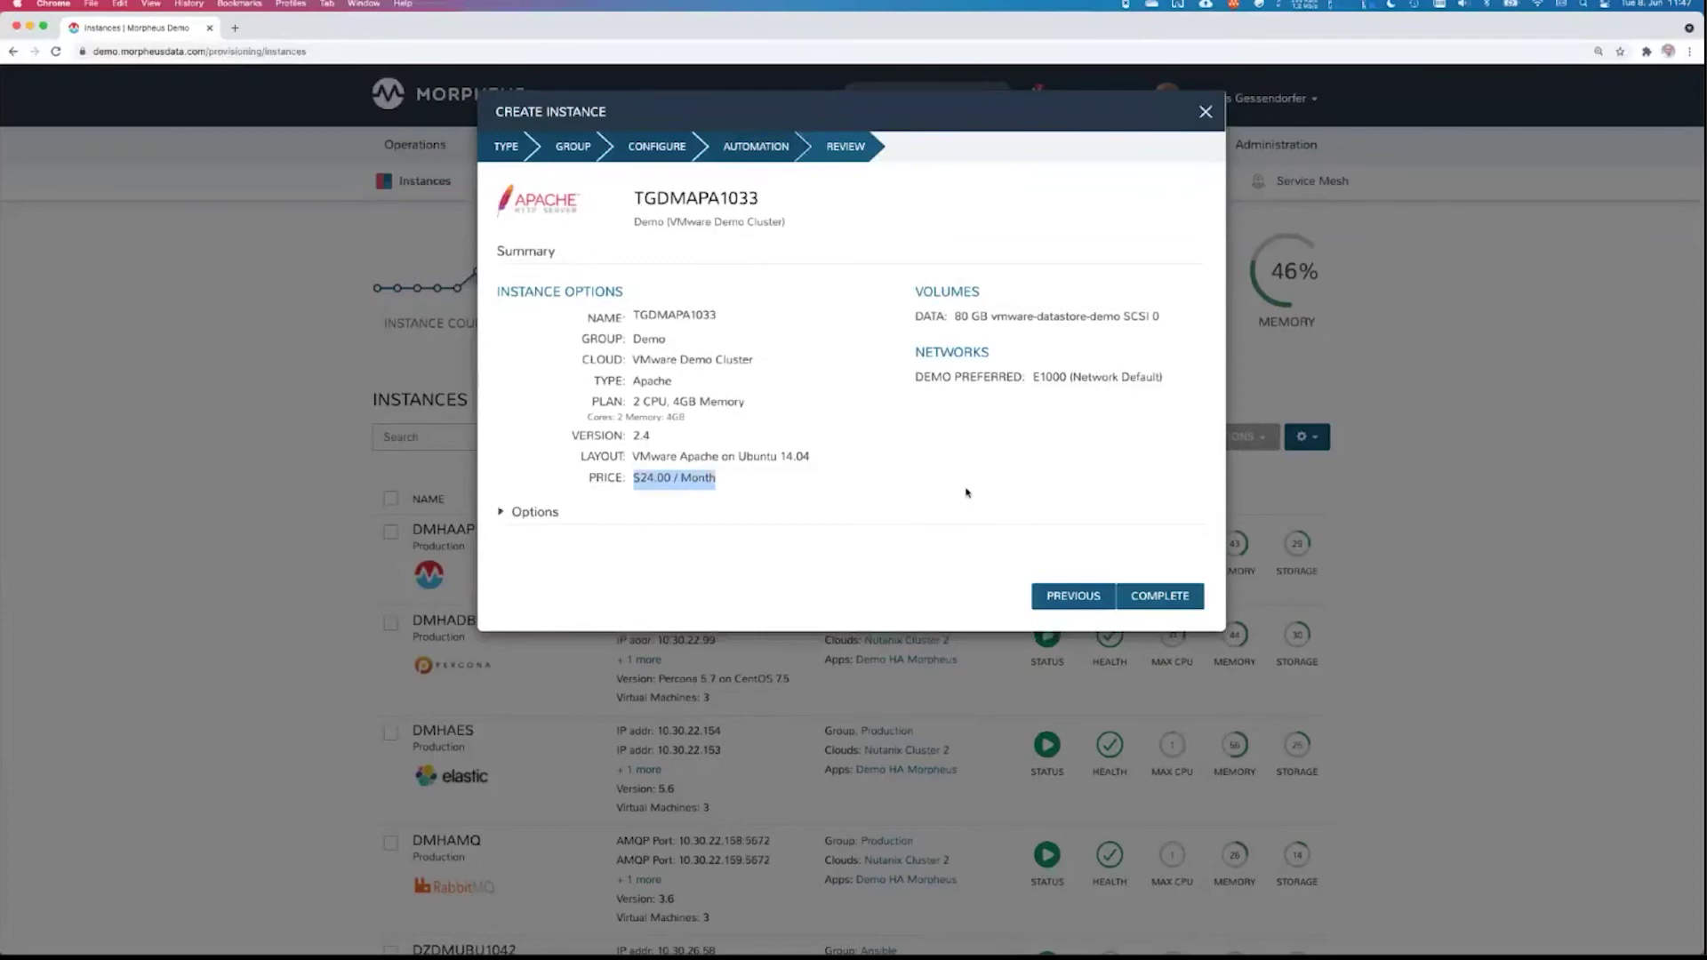
pyautogui.click(1161, 593)
# Open the details of the existing Apache instance TGDMAPA1032 from the instances list
pyautogui.scroll(-20, 1421, 565)
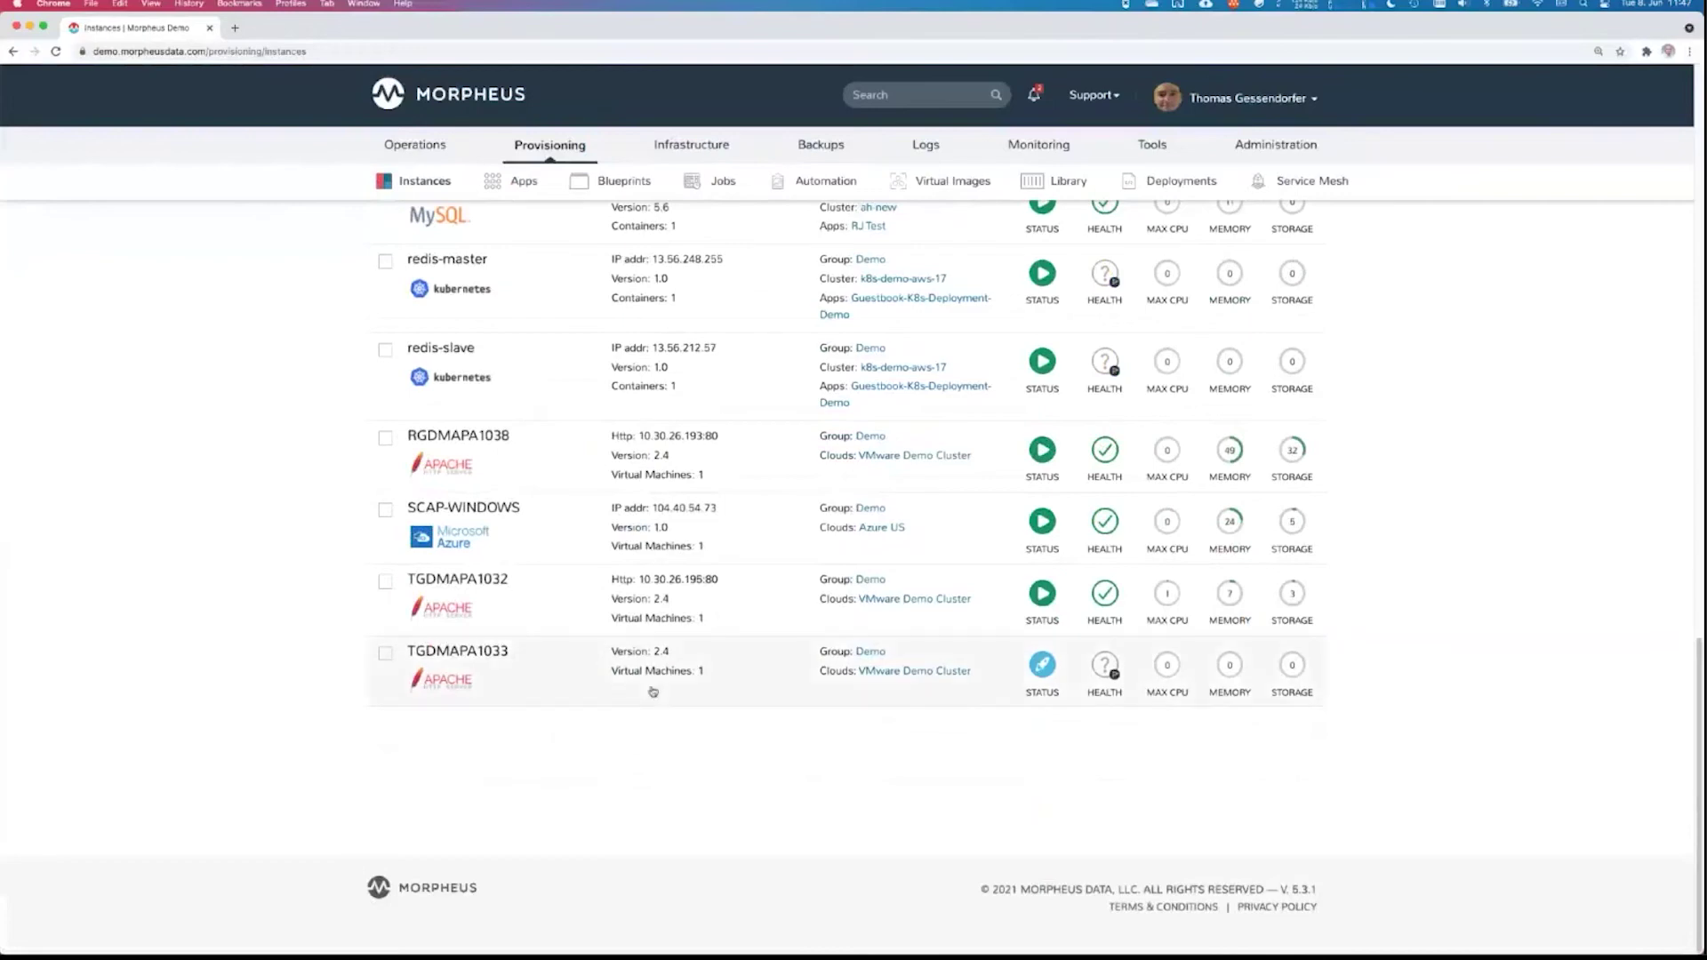
pyautogui.click(570, 592)
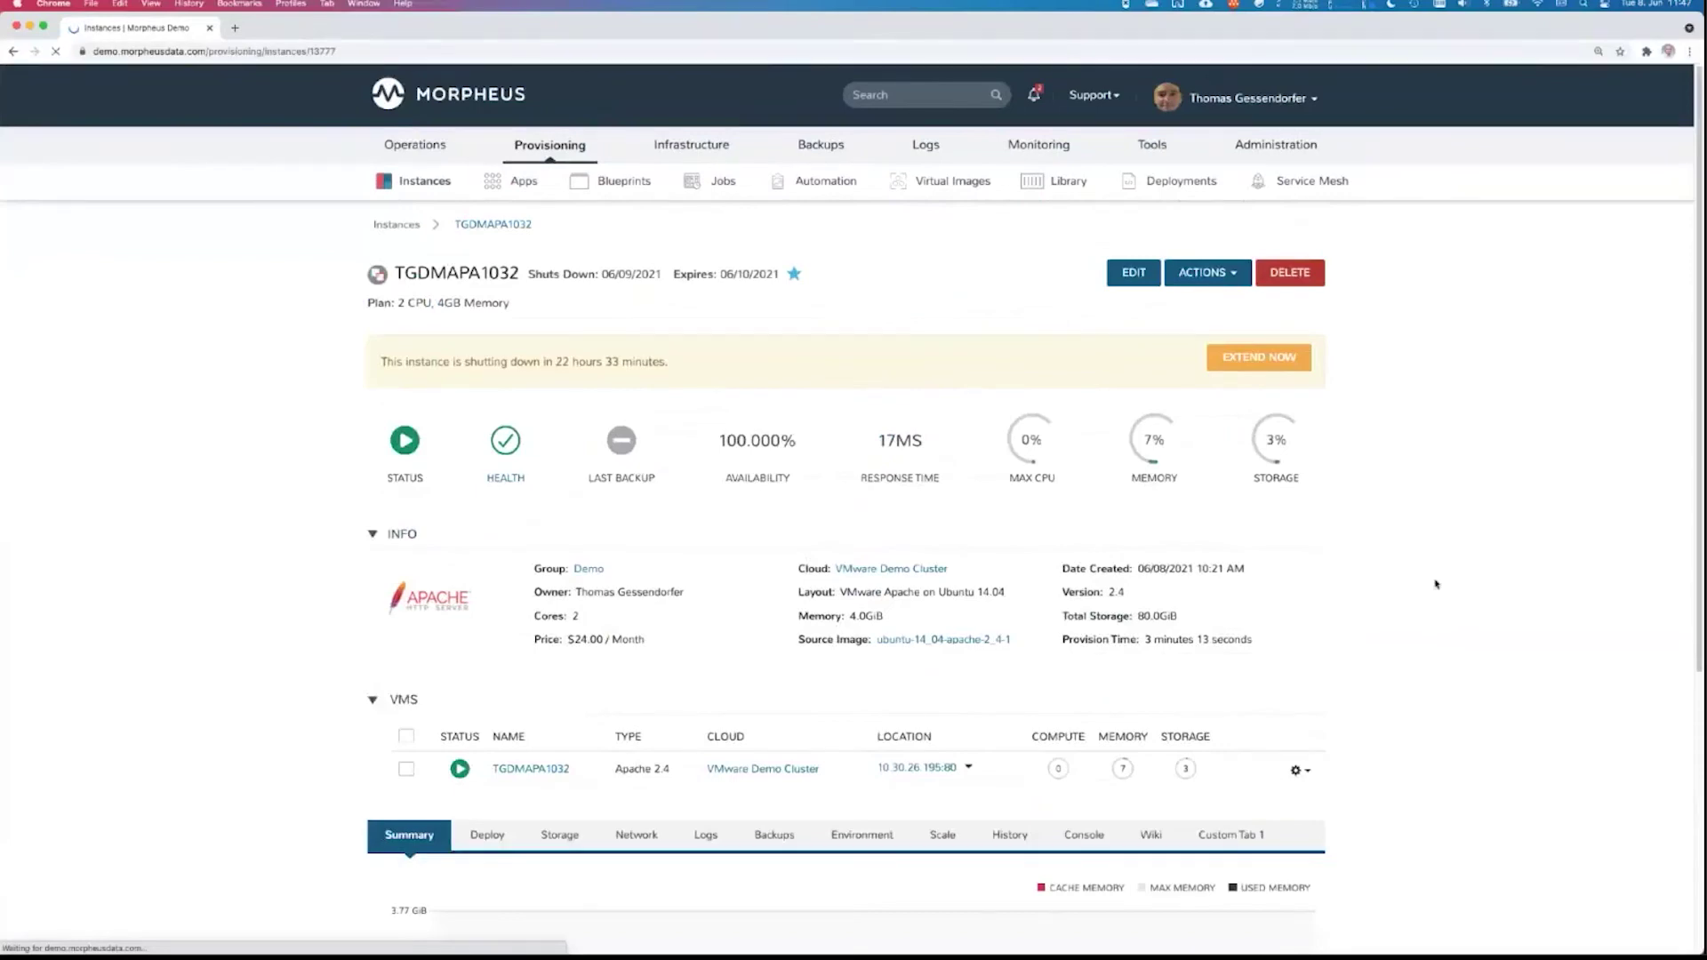
pyautogui.scroll(-3, 1435, 584)
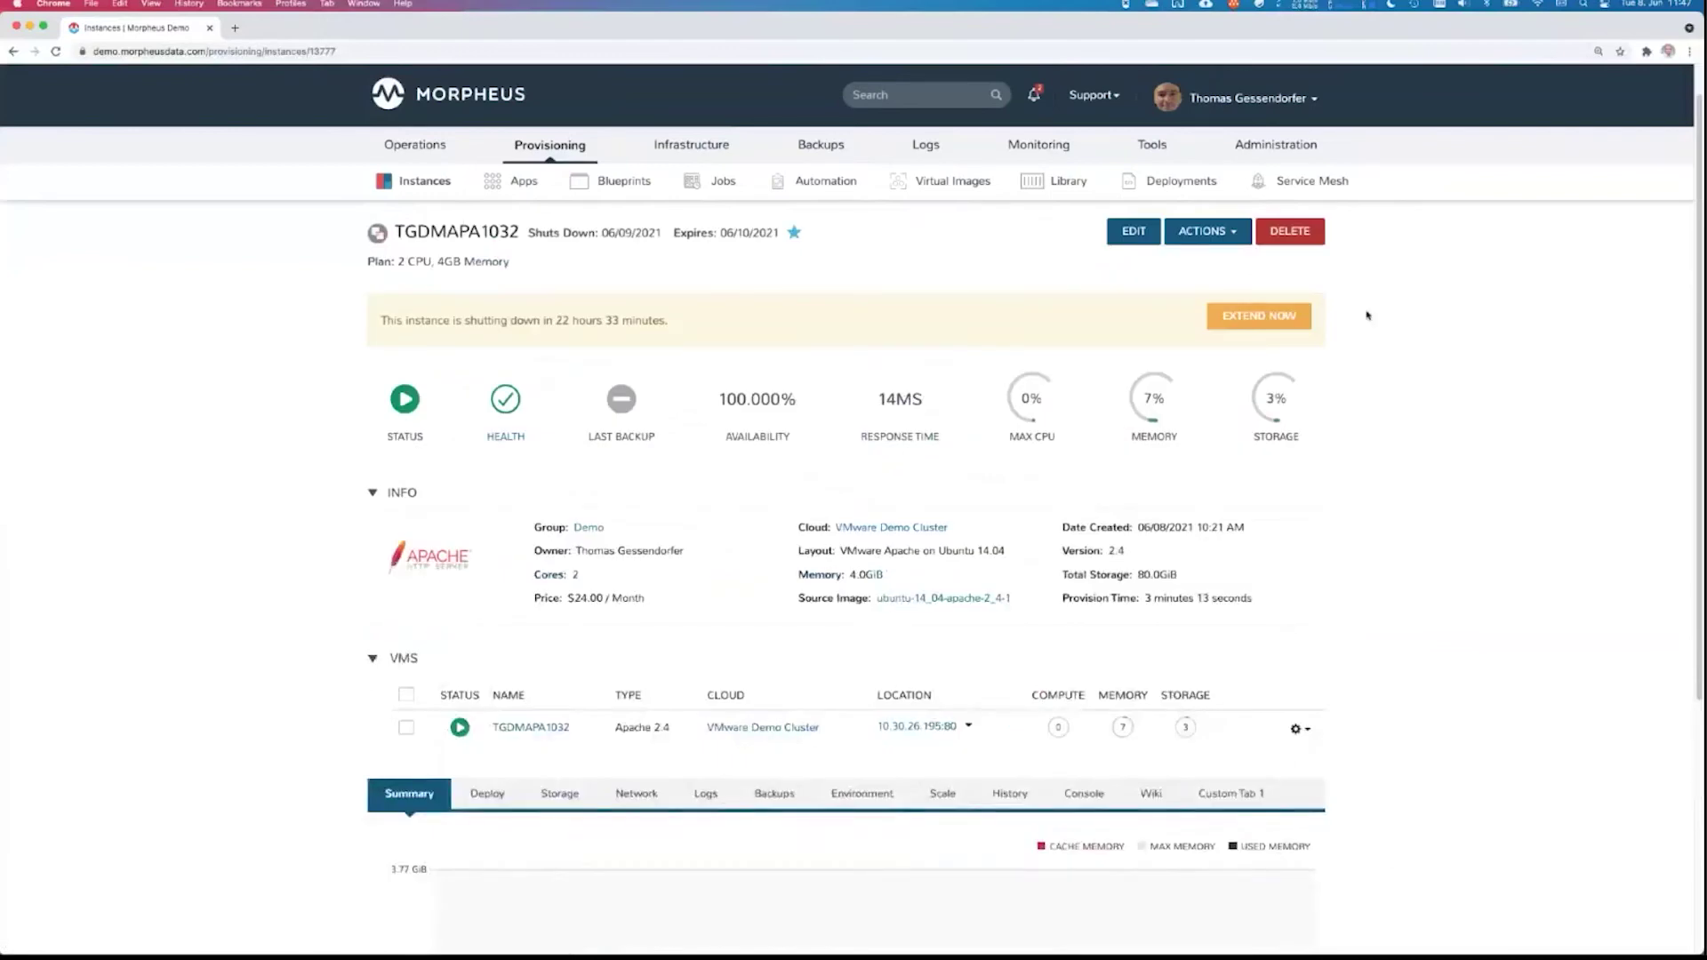
# Examine the actions available for the TGDMAPA1032 instance, from service and server control to workflows, nodes and expiration
pyautogui.click(1191, 229)
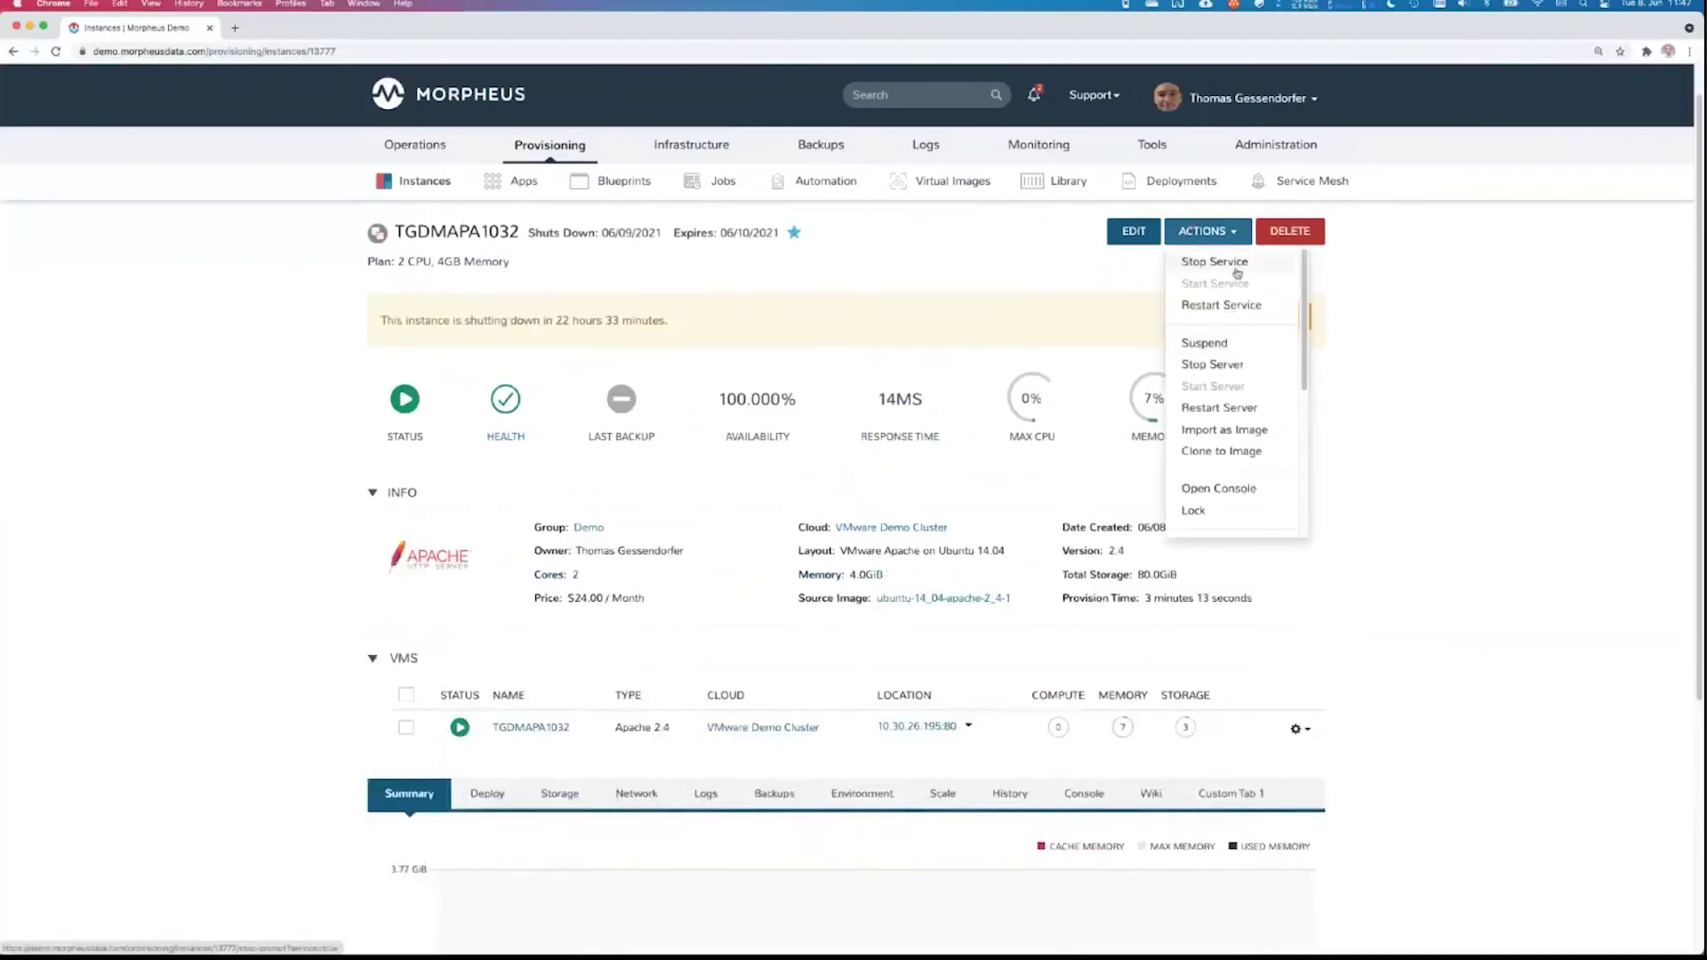
pyautogui.scroll(-1, 1262, 344)
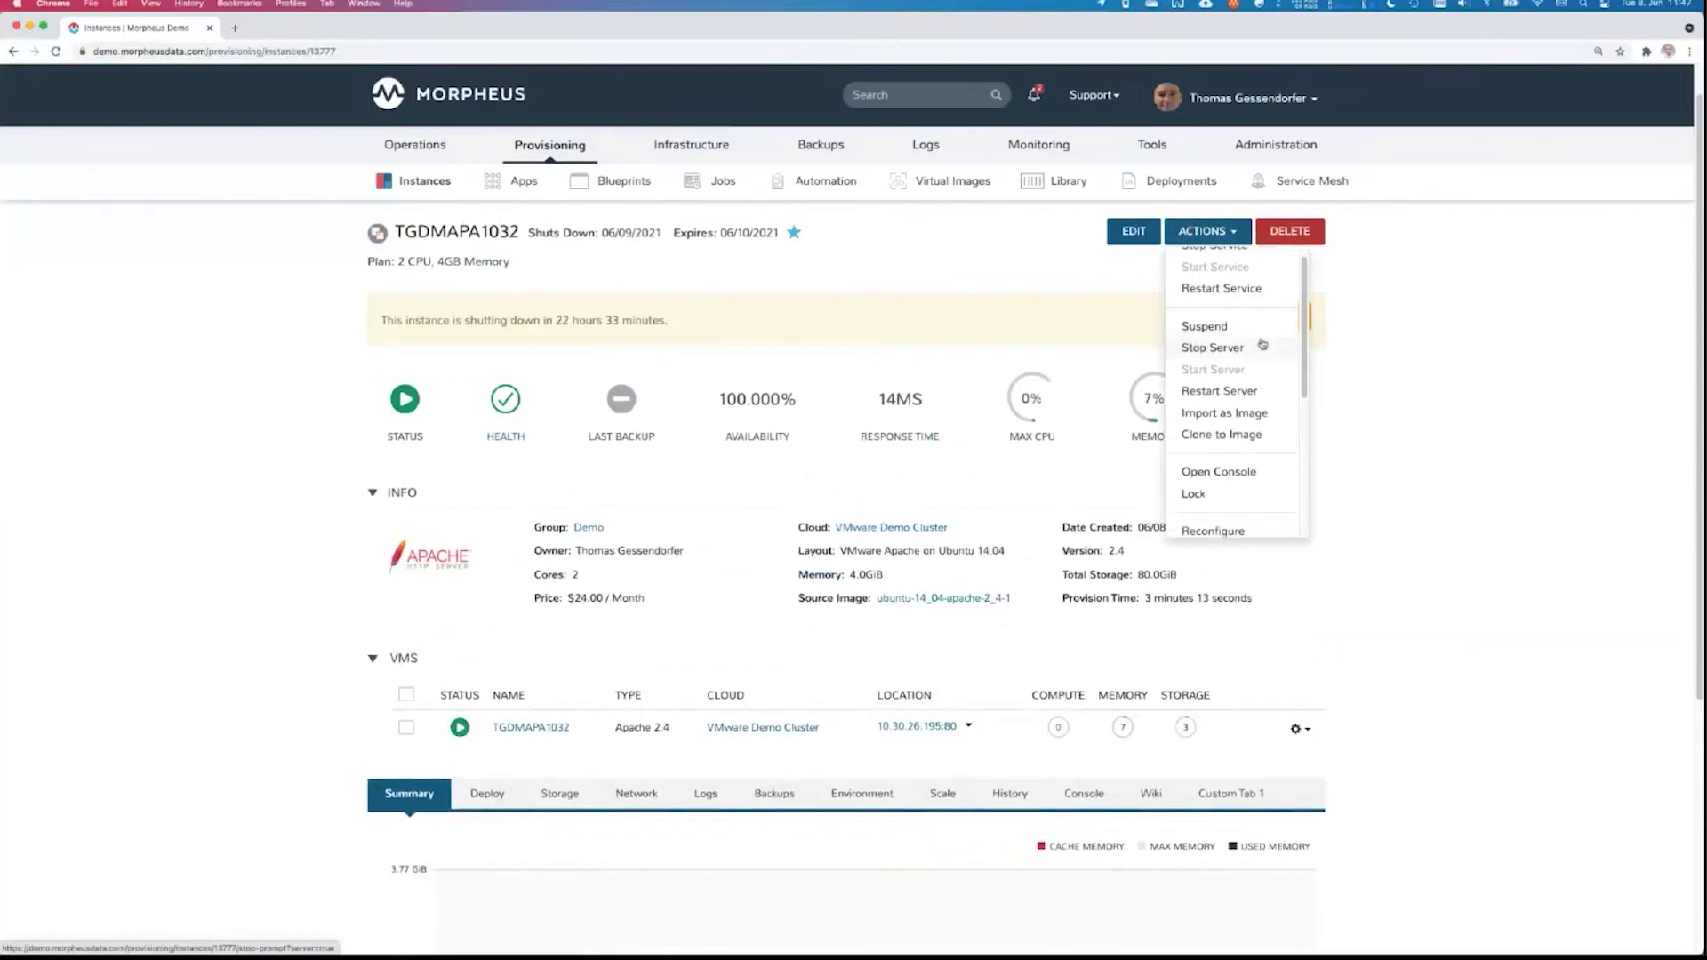
pyautogui.scroll(1, 1263, 345)
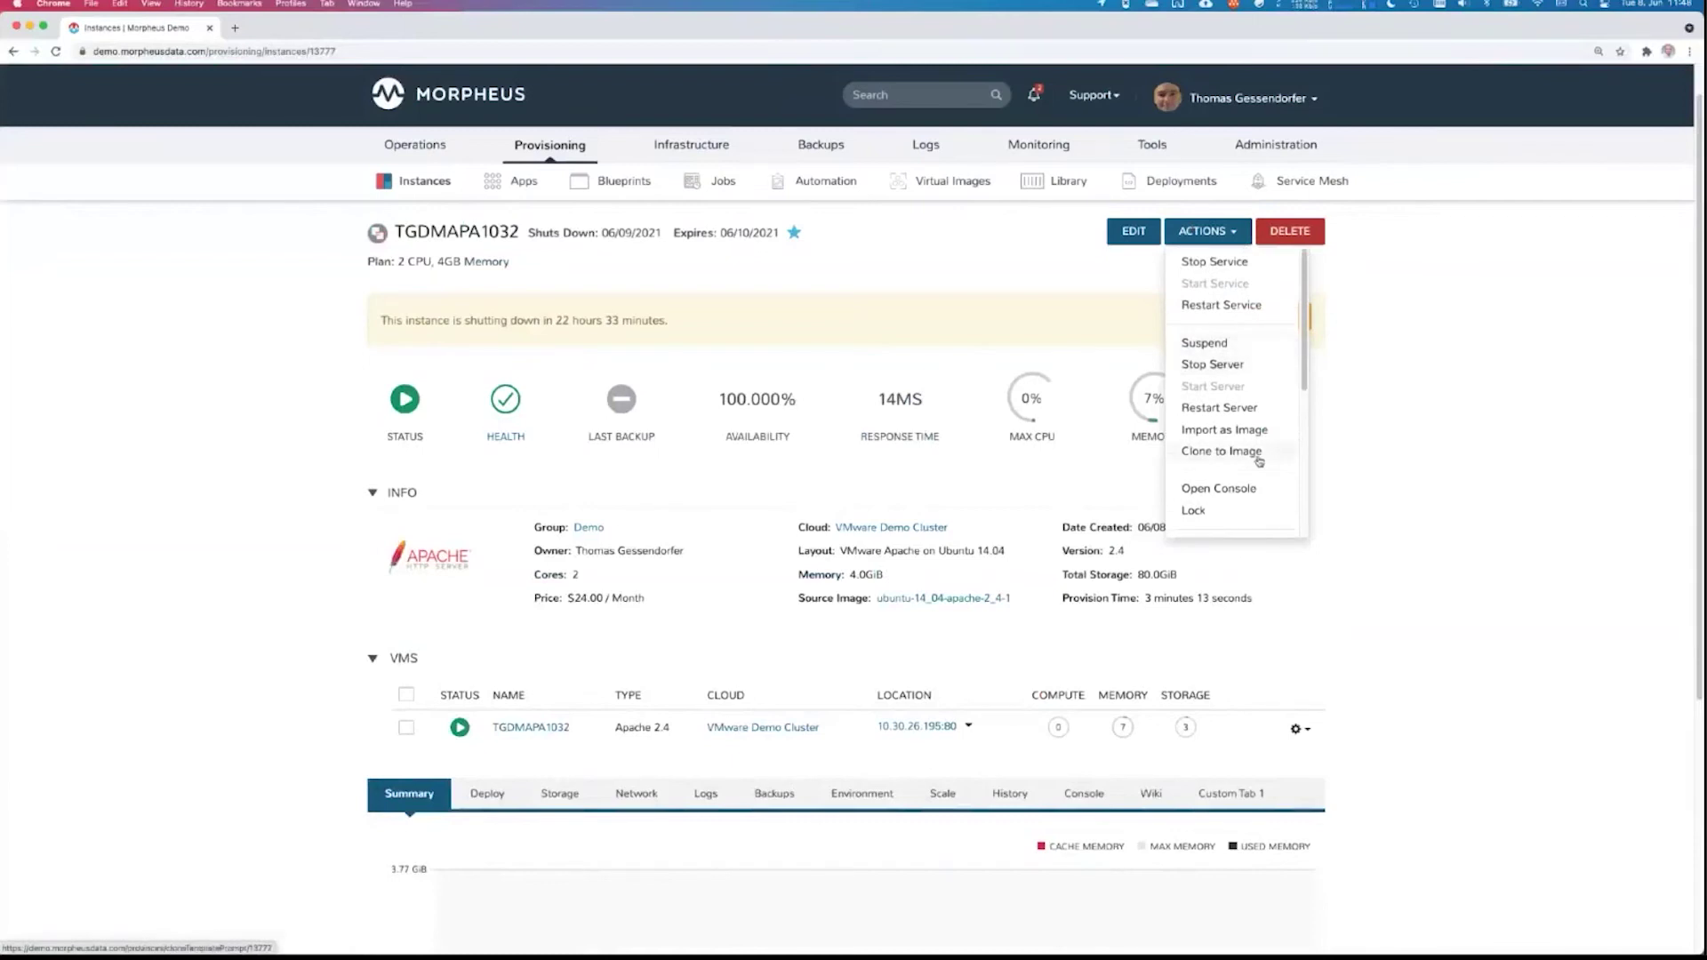
pyautogui.scroll(-2, 1259, 461)
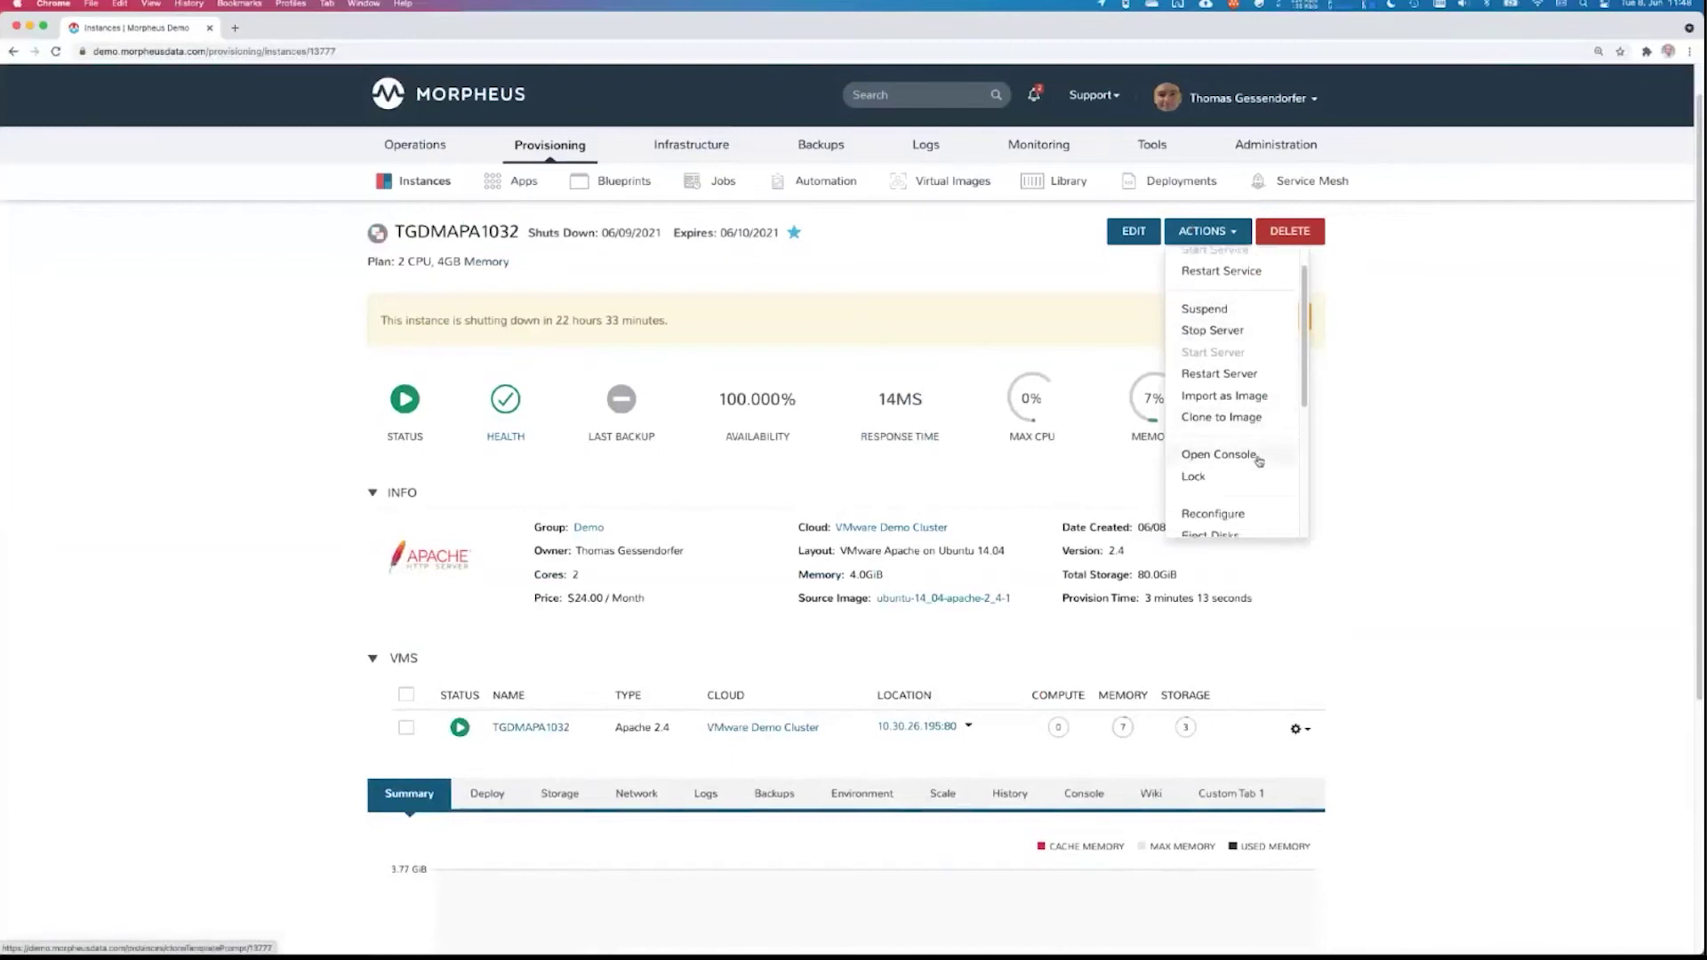
pyautogui.scroll(-2, 1258, 461)
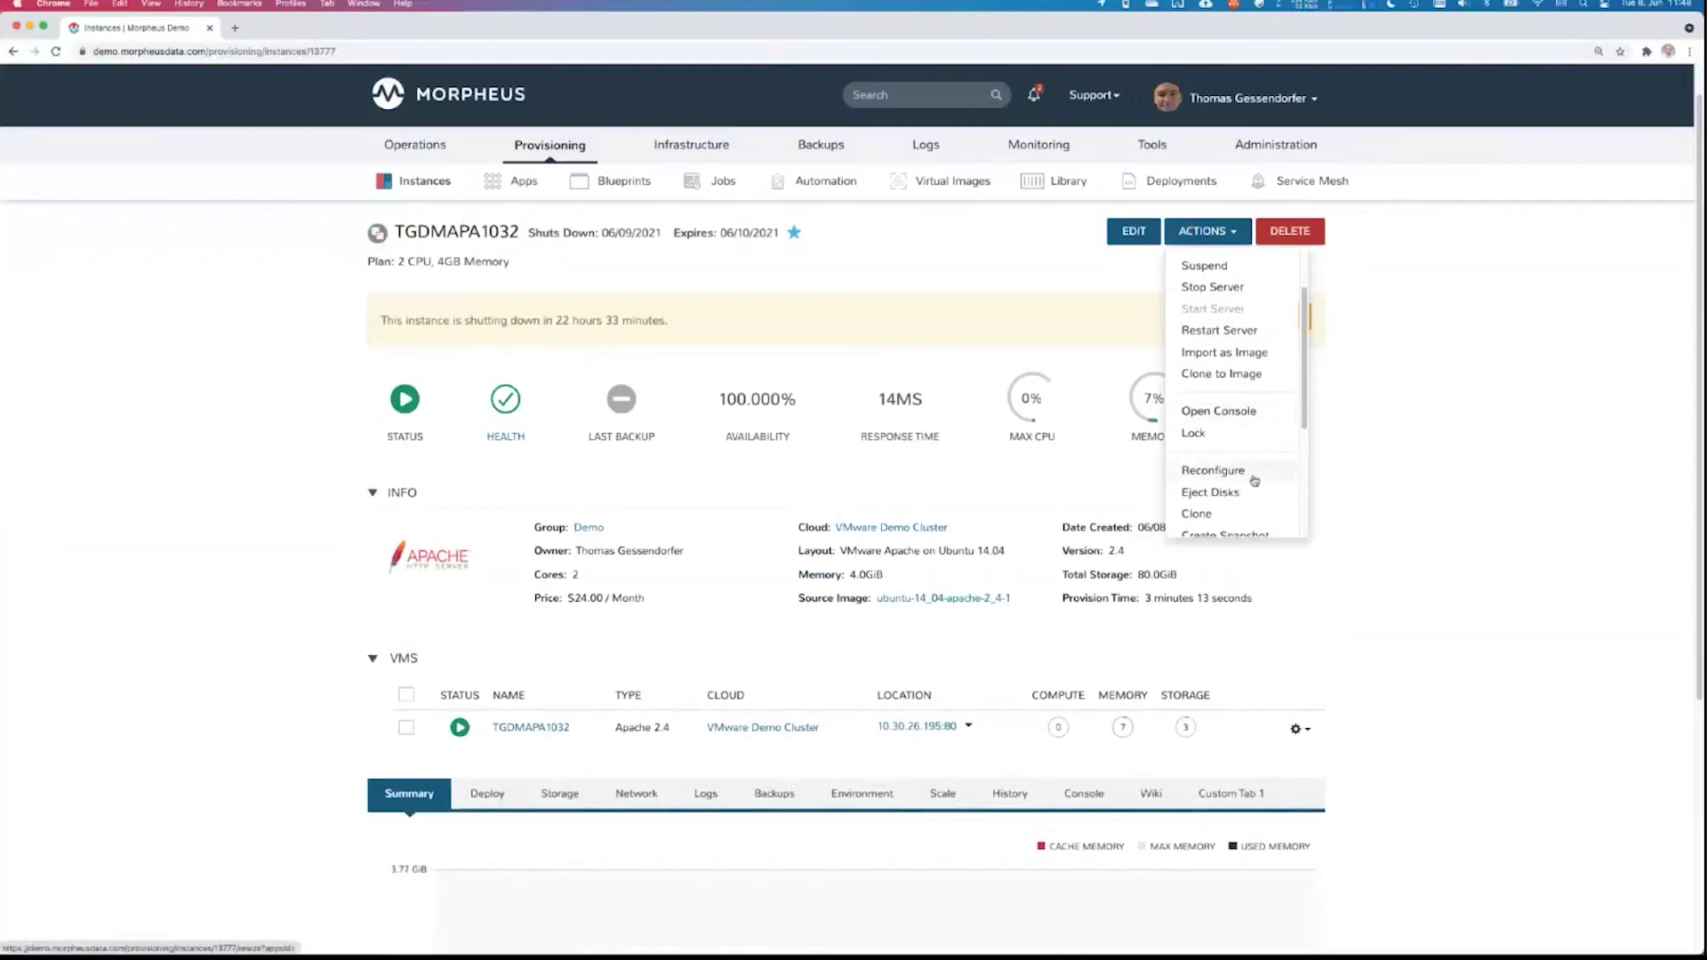
pyautogui.scroll(-3, 1255, 481)
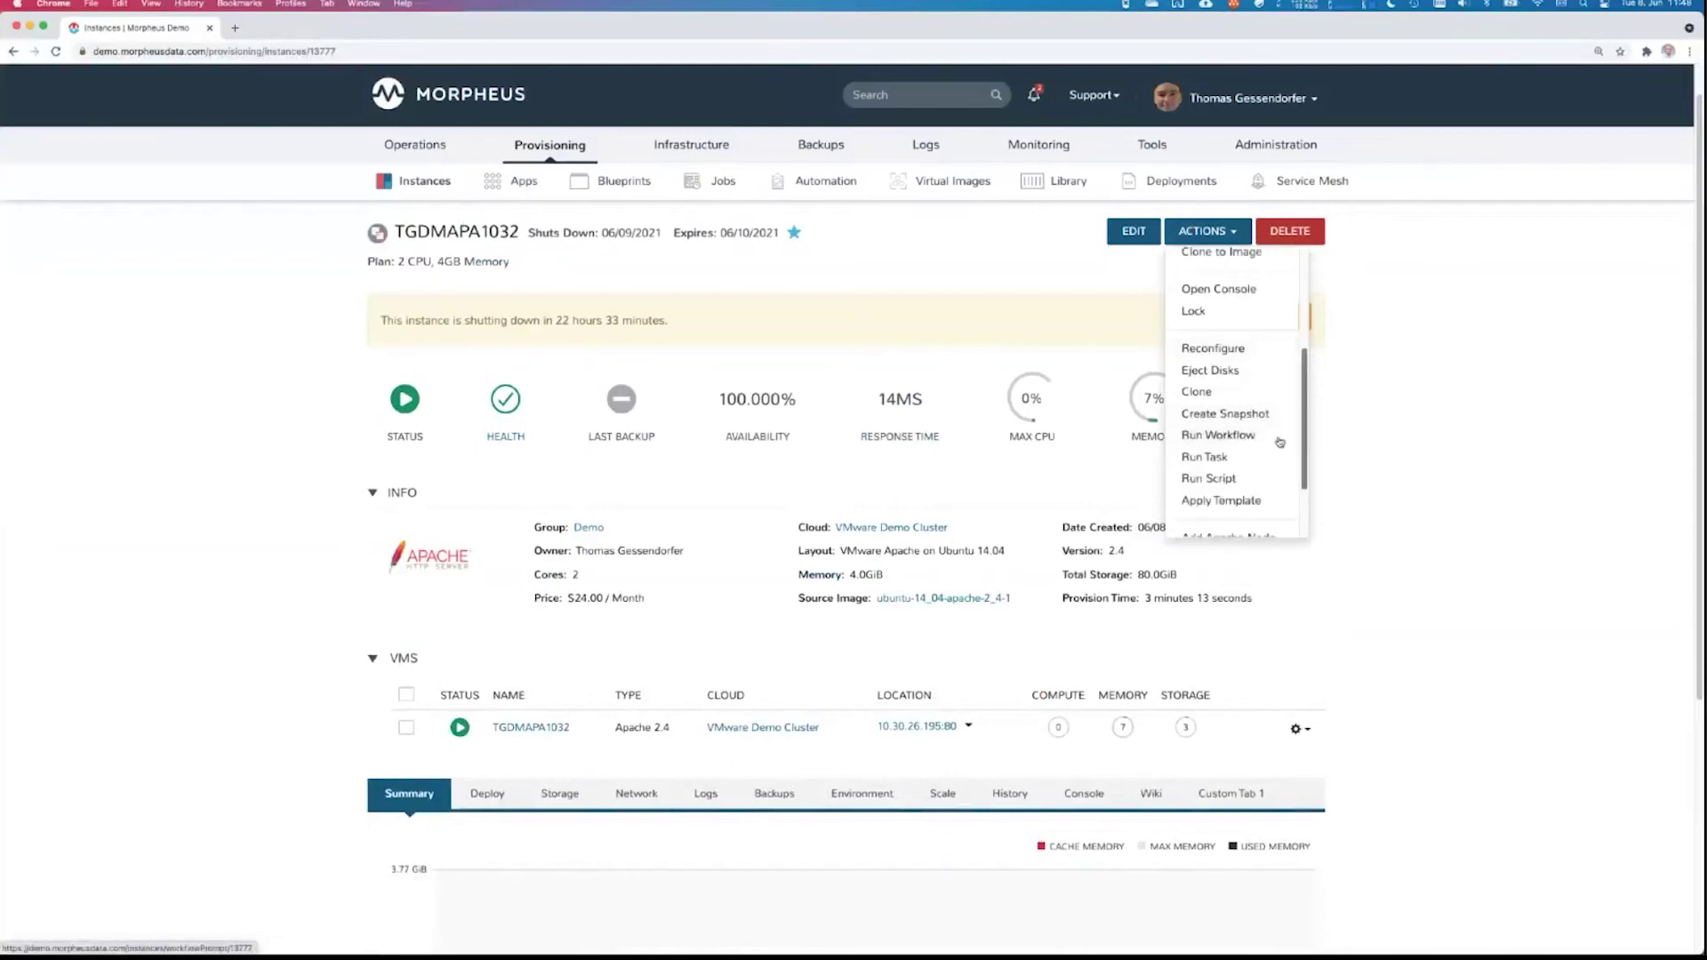
pyautogui.scroll(-2, 1258, 464)
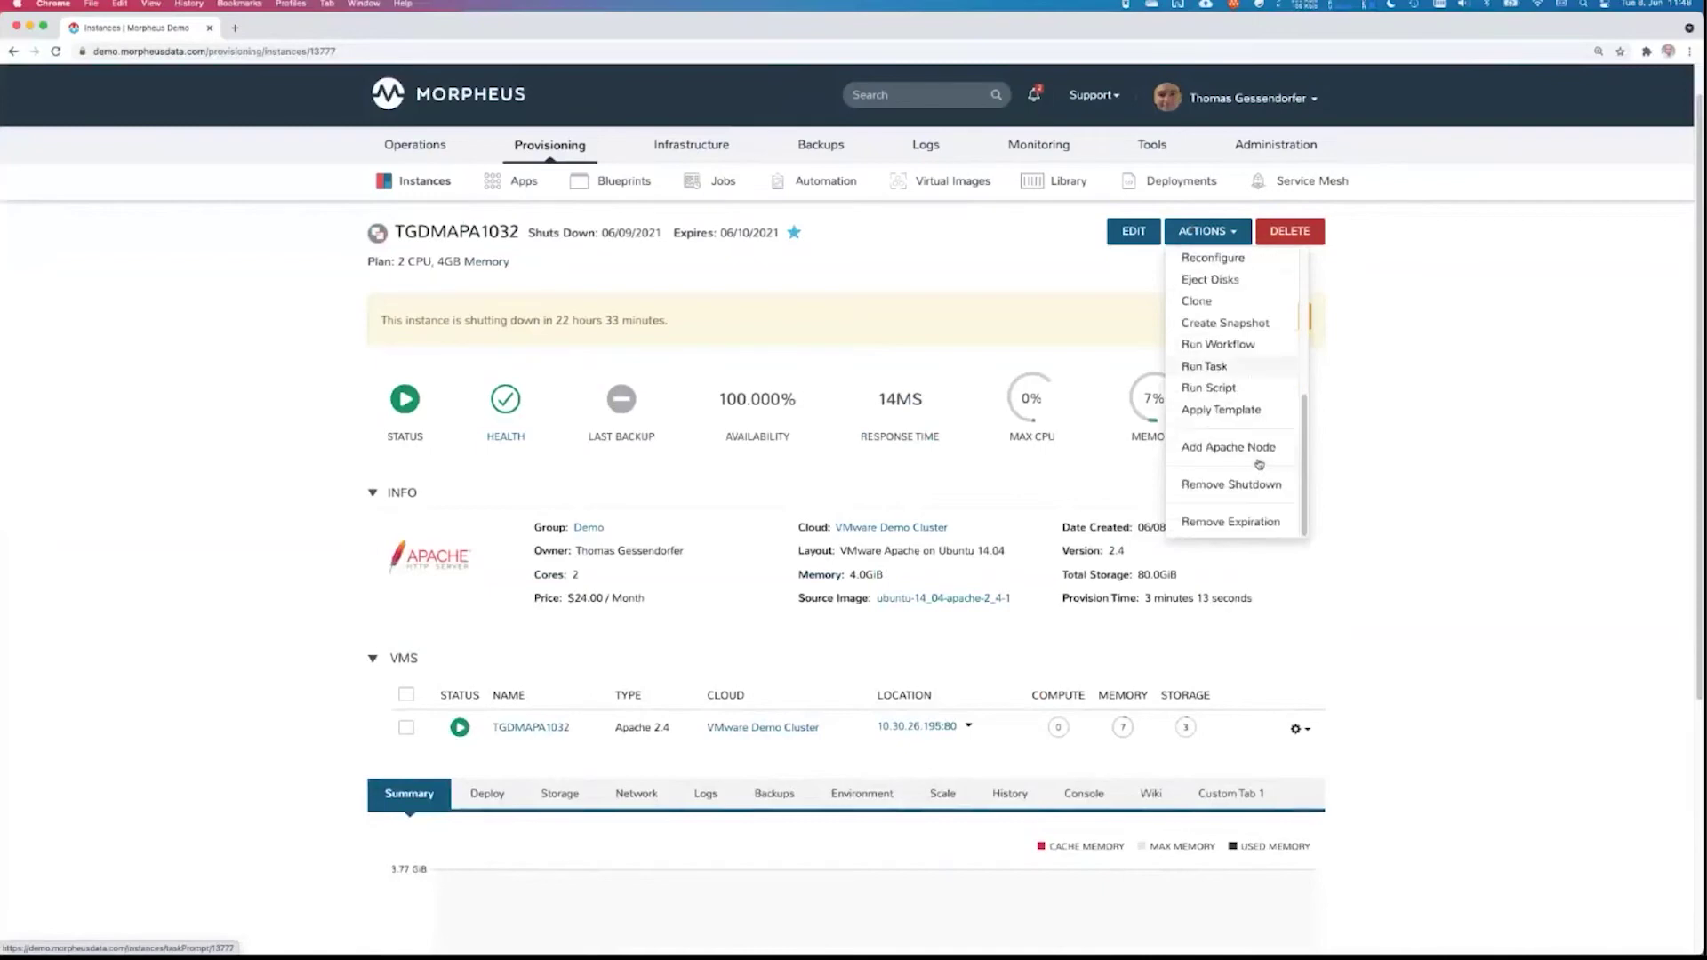
pyautogui.click(1368, 499)
# Open the TGDMAPA1032 instance's console and look over the connected guest session
pyautogui.scroll(-4, 1369, 499)
pyautogui.click(1100, 453)
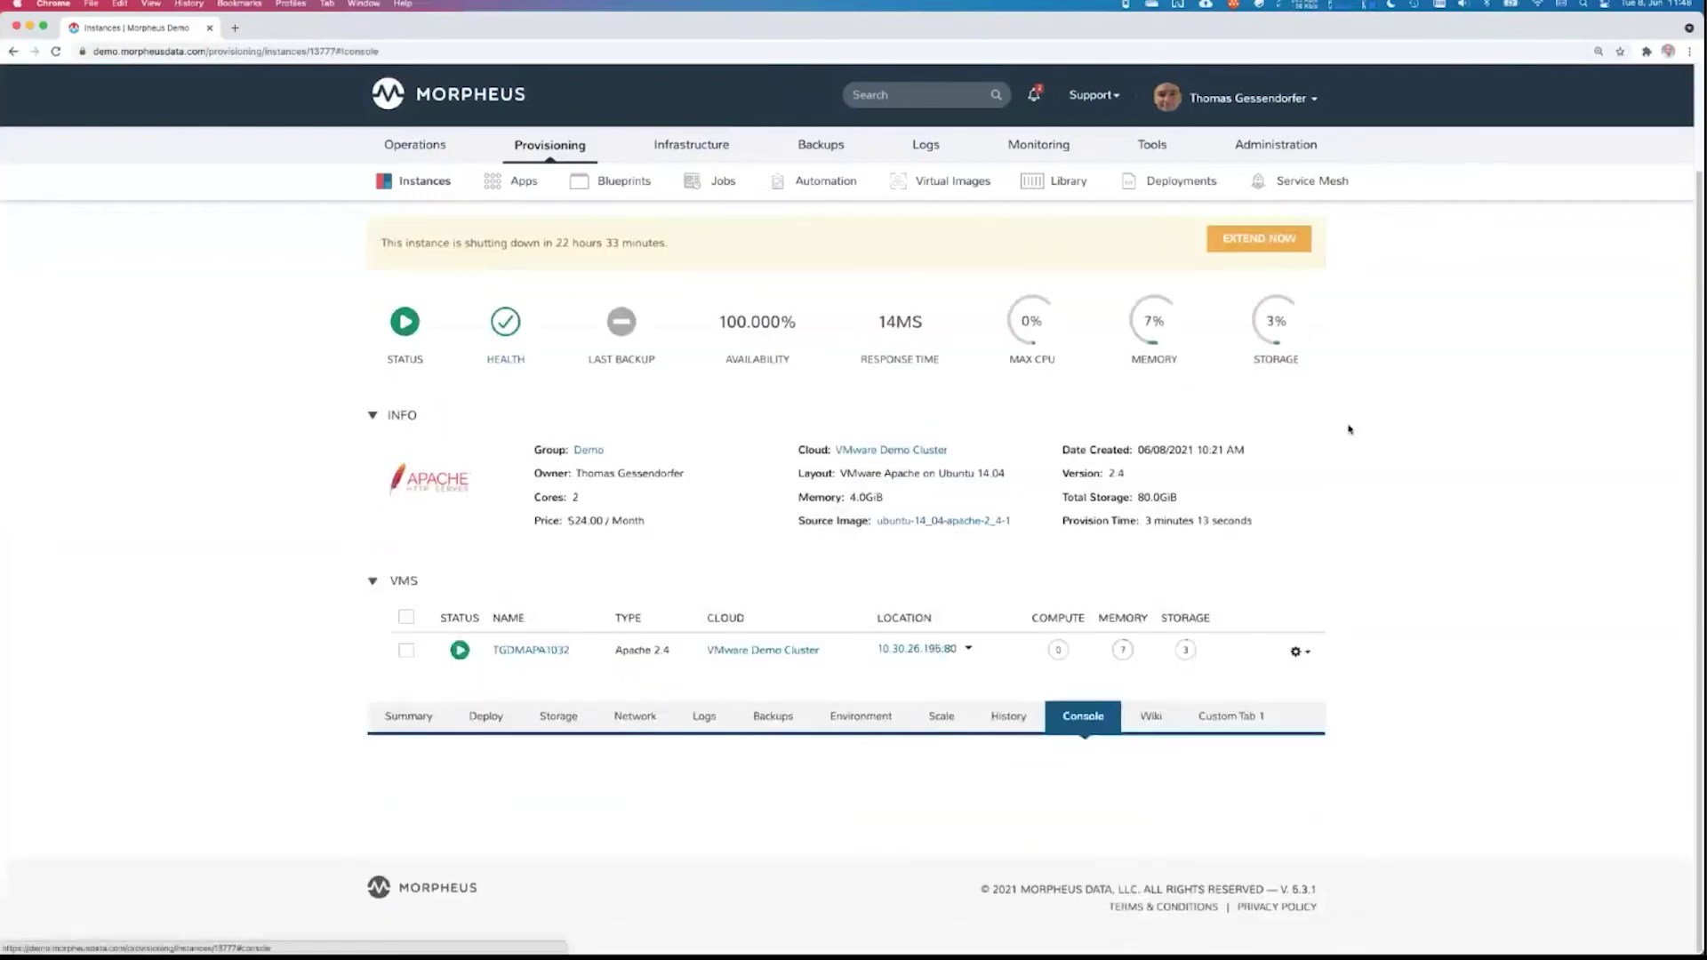
pyautogui.scroll(-5, 1404, 500)
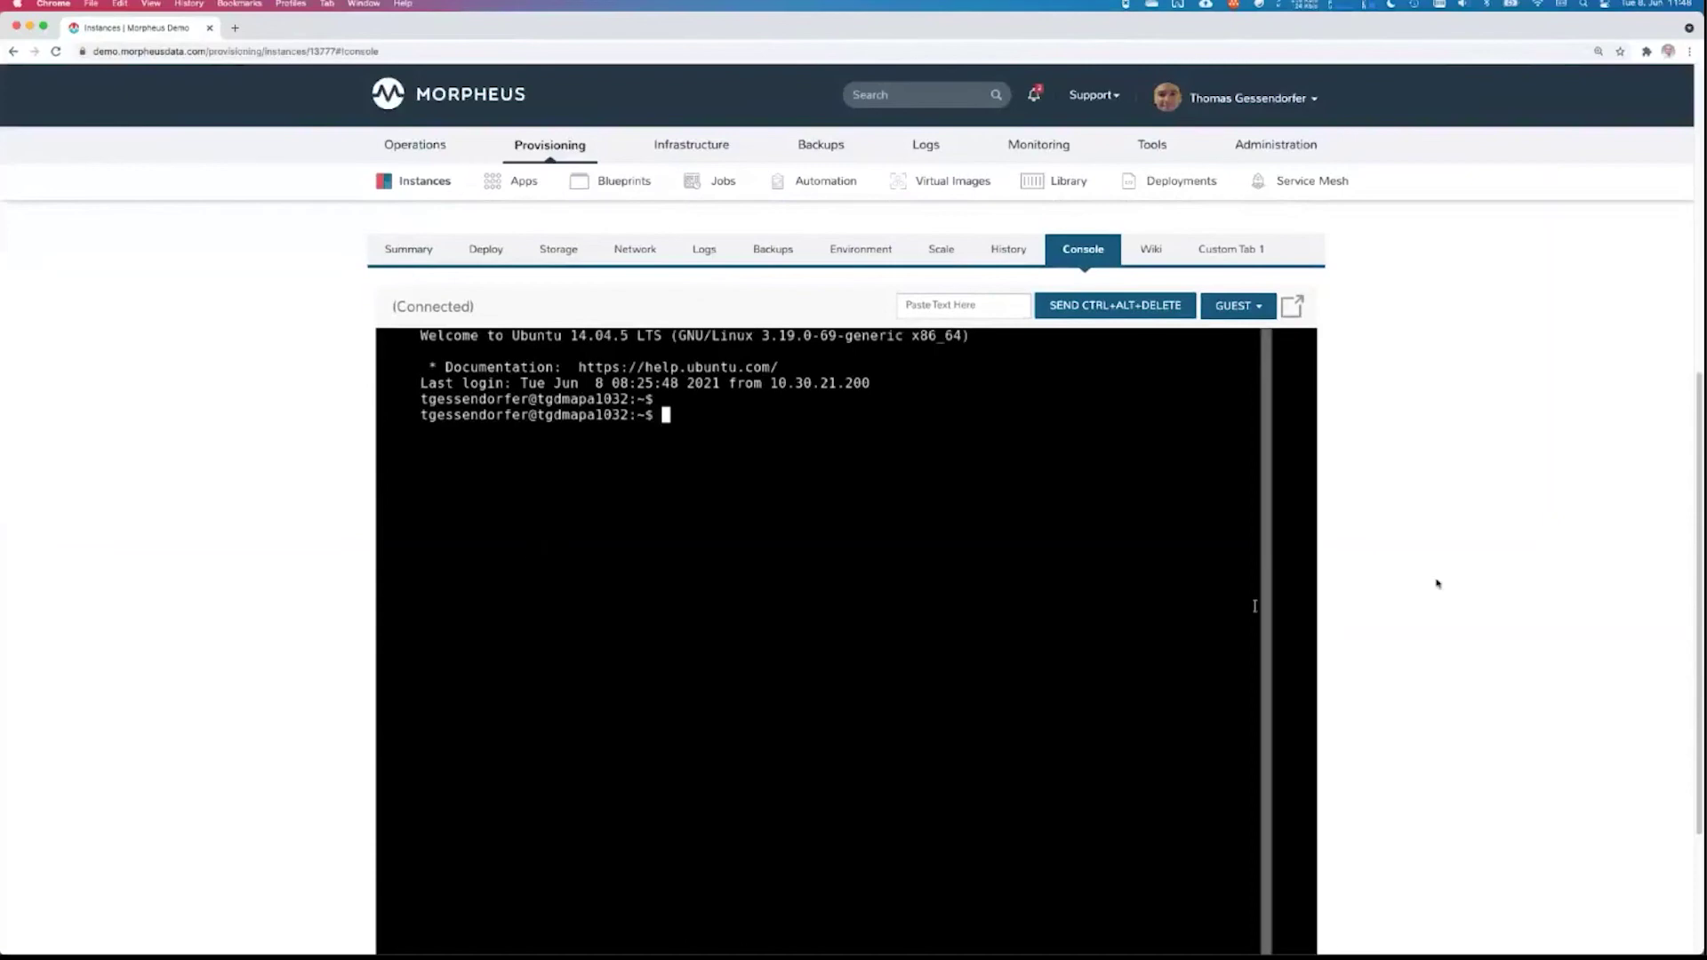
pyautogui.scroll(5, 1436, 582)
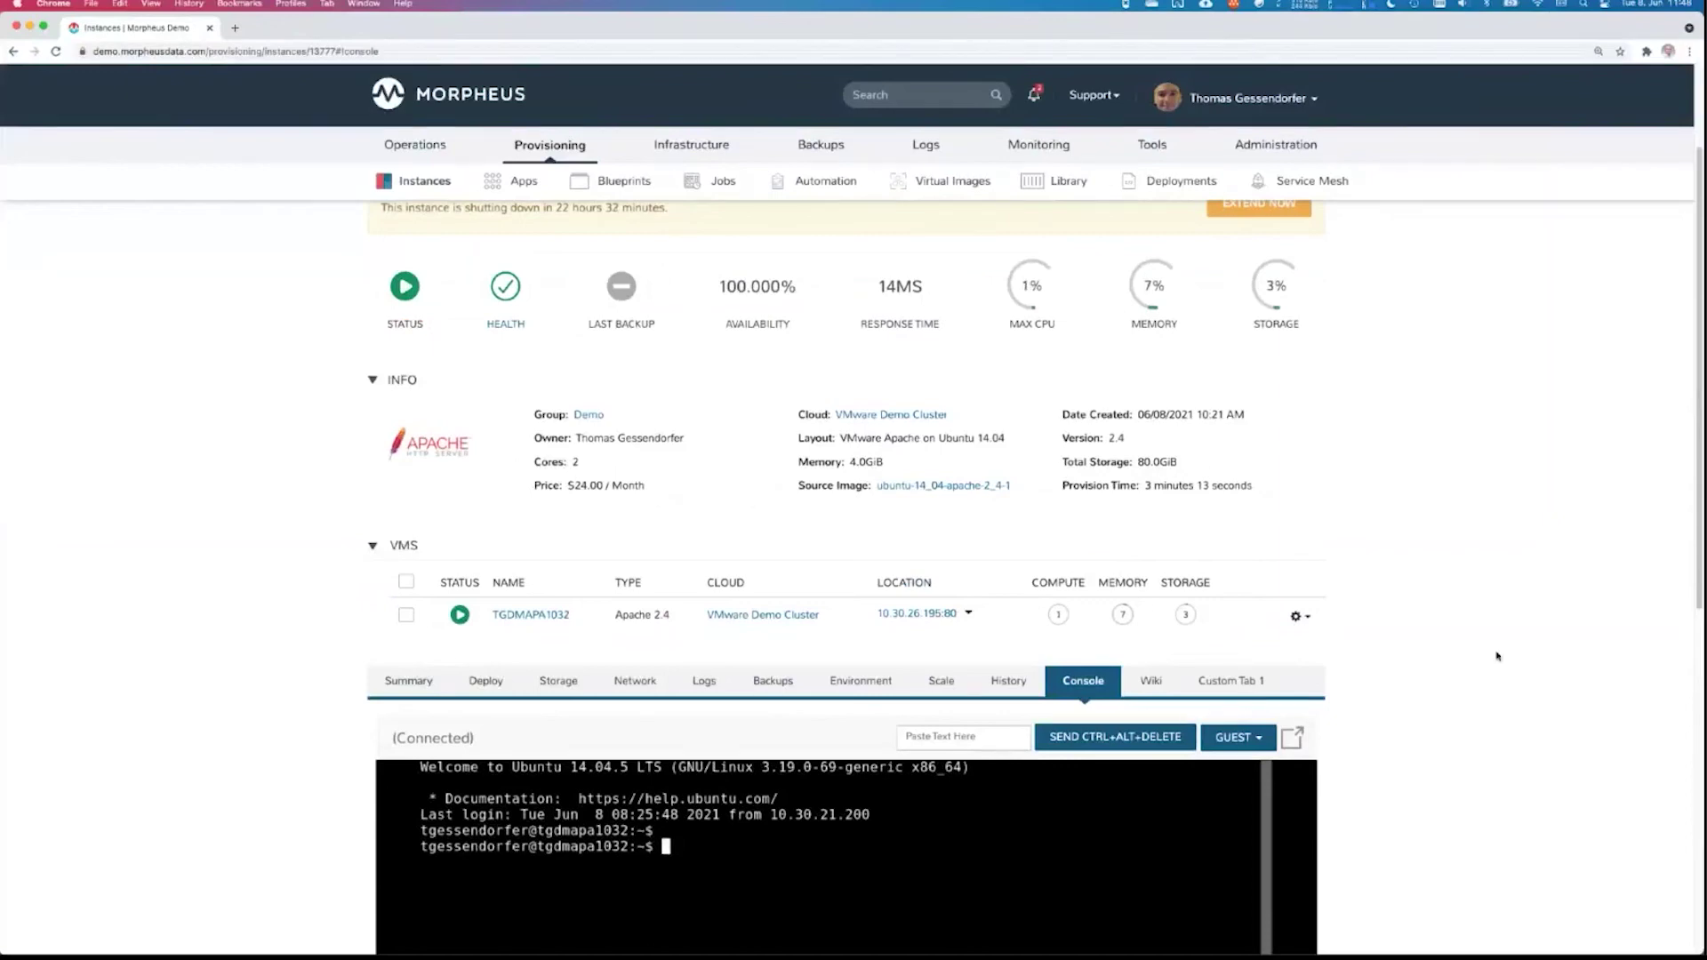
pyautogui.scroll(3, 1497, 656)
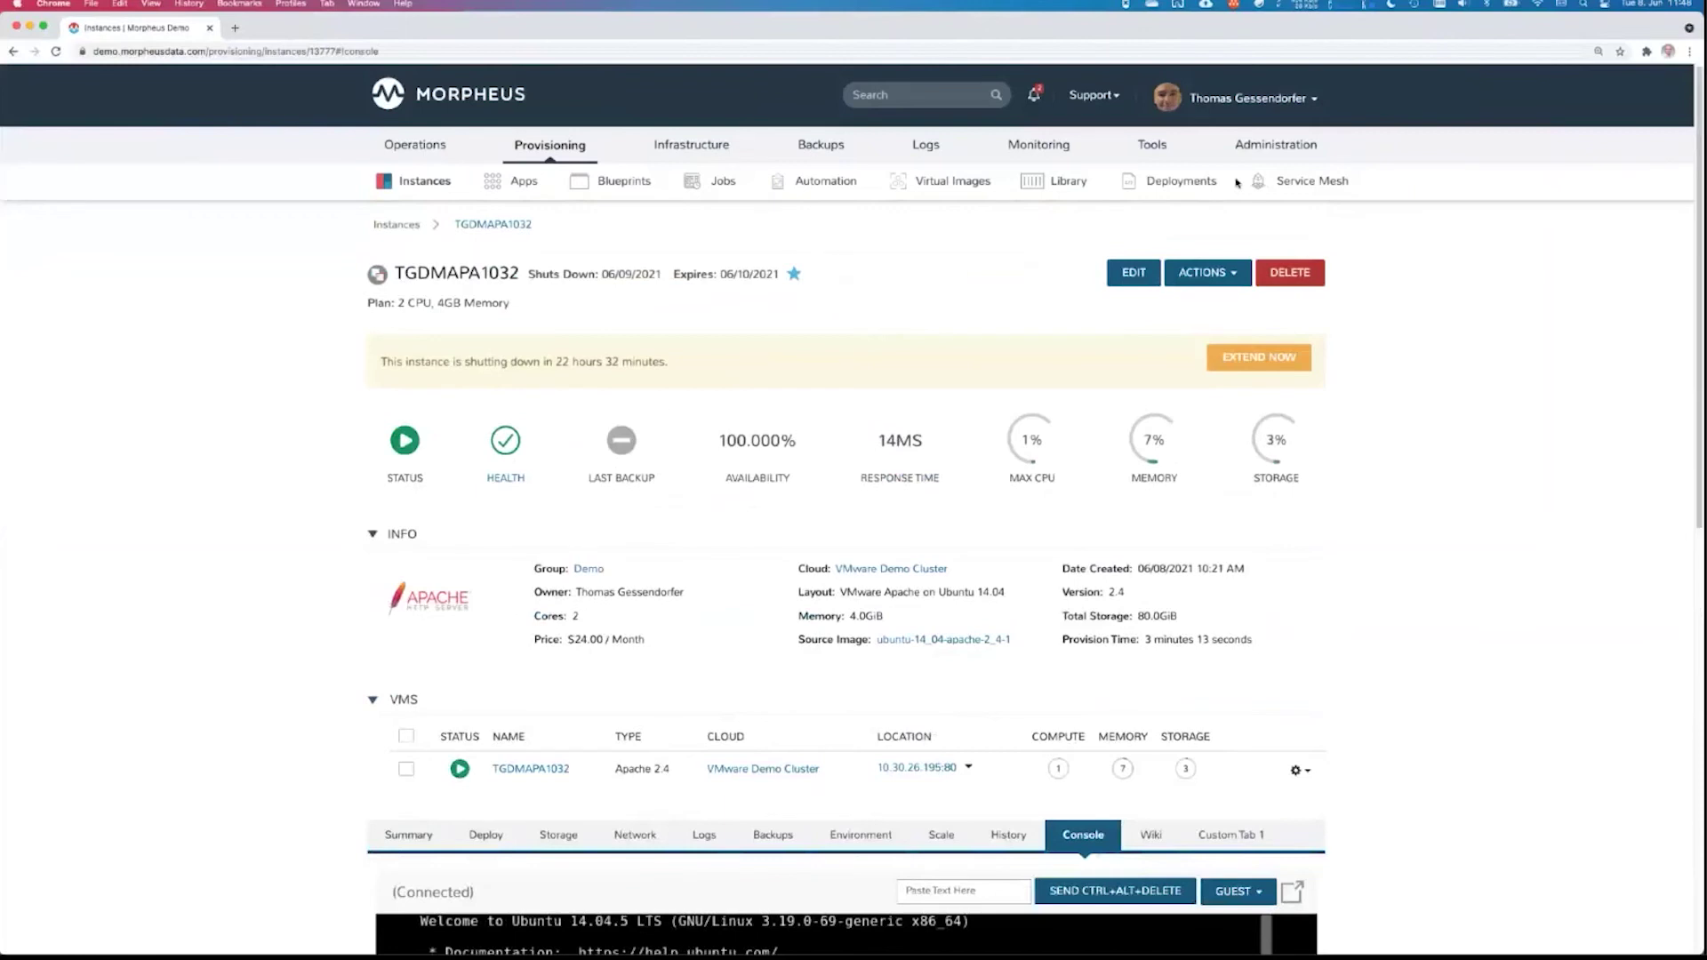
# Switch to the Service Catalog persona and open the order form for the Apache-BP catalog item
pyautogui.click(1249, 98)
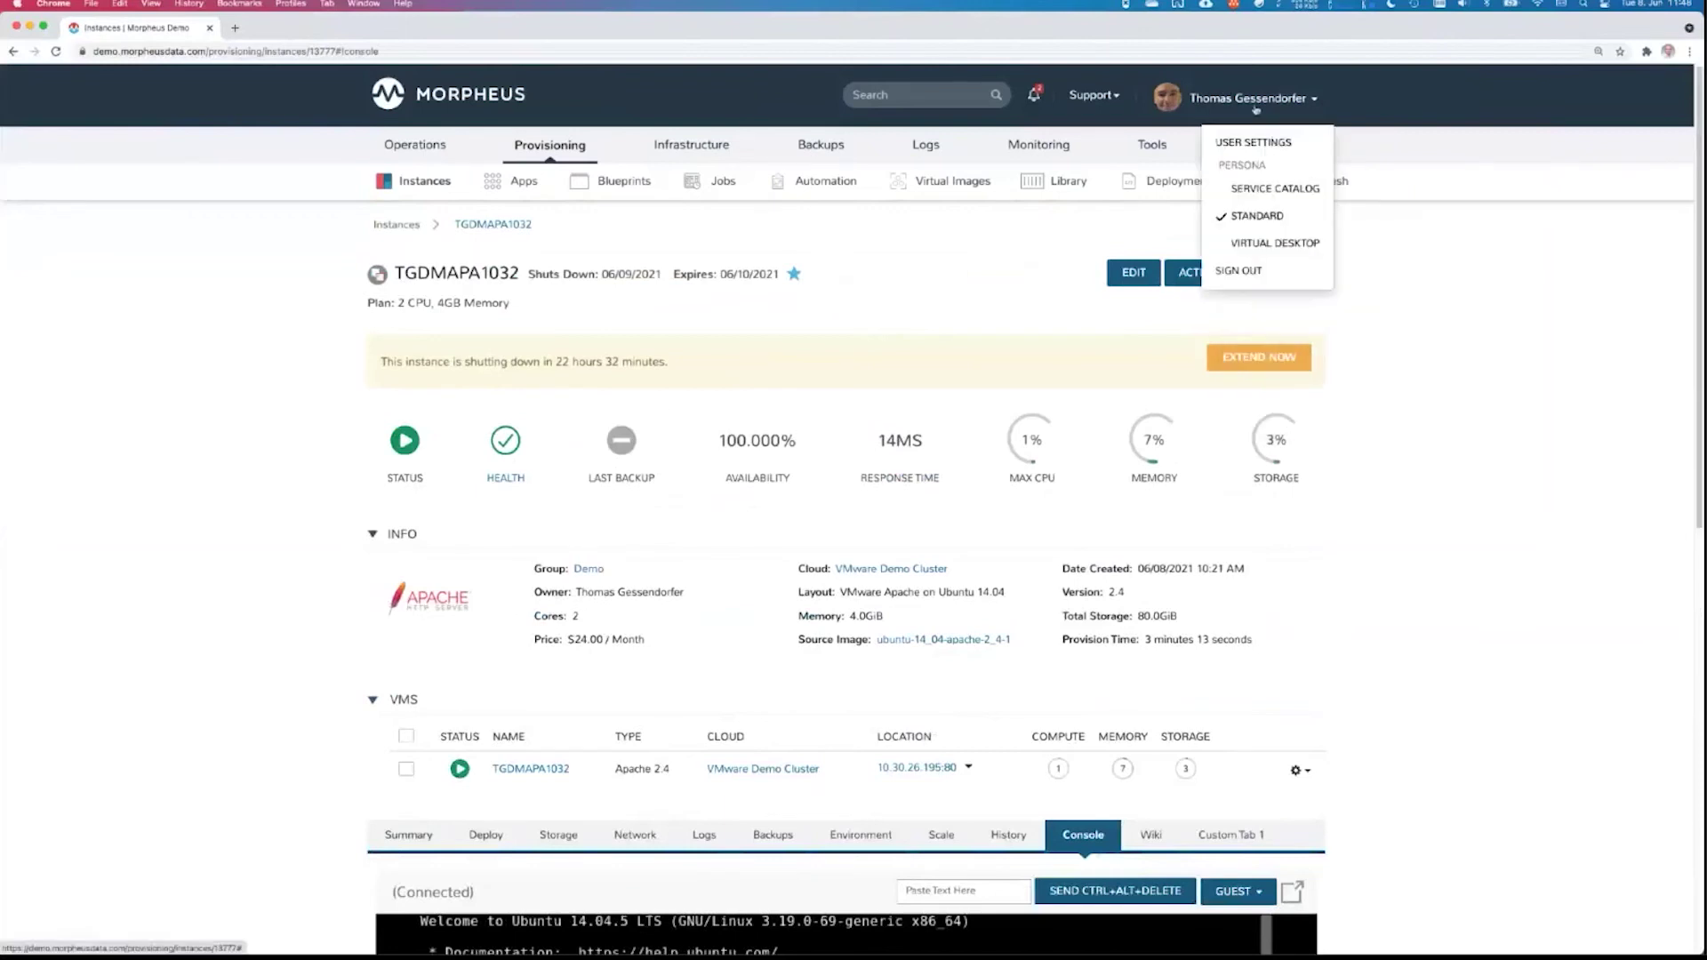
pyautogui.click(1268, 201)
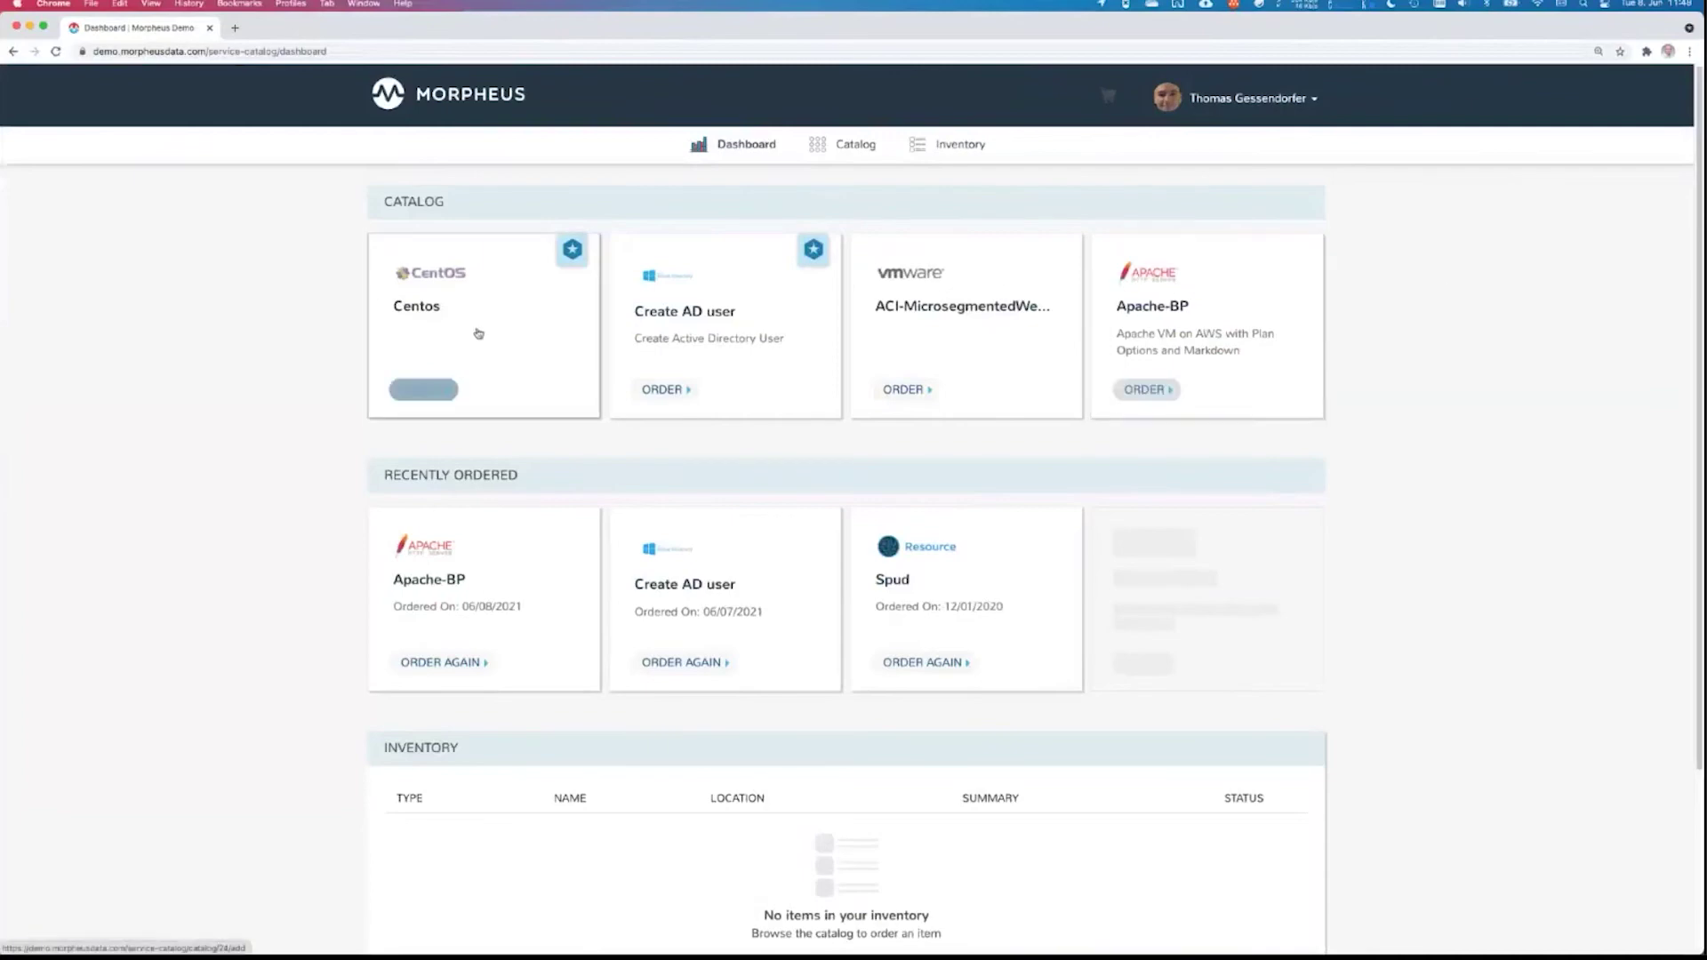
pyautogui.click(1172, 394)
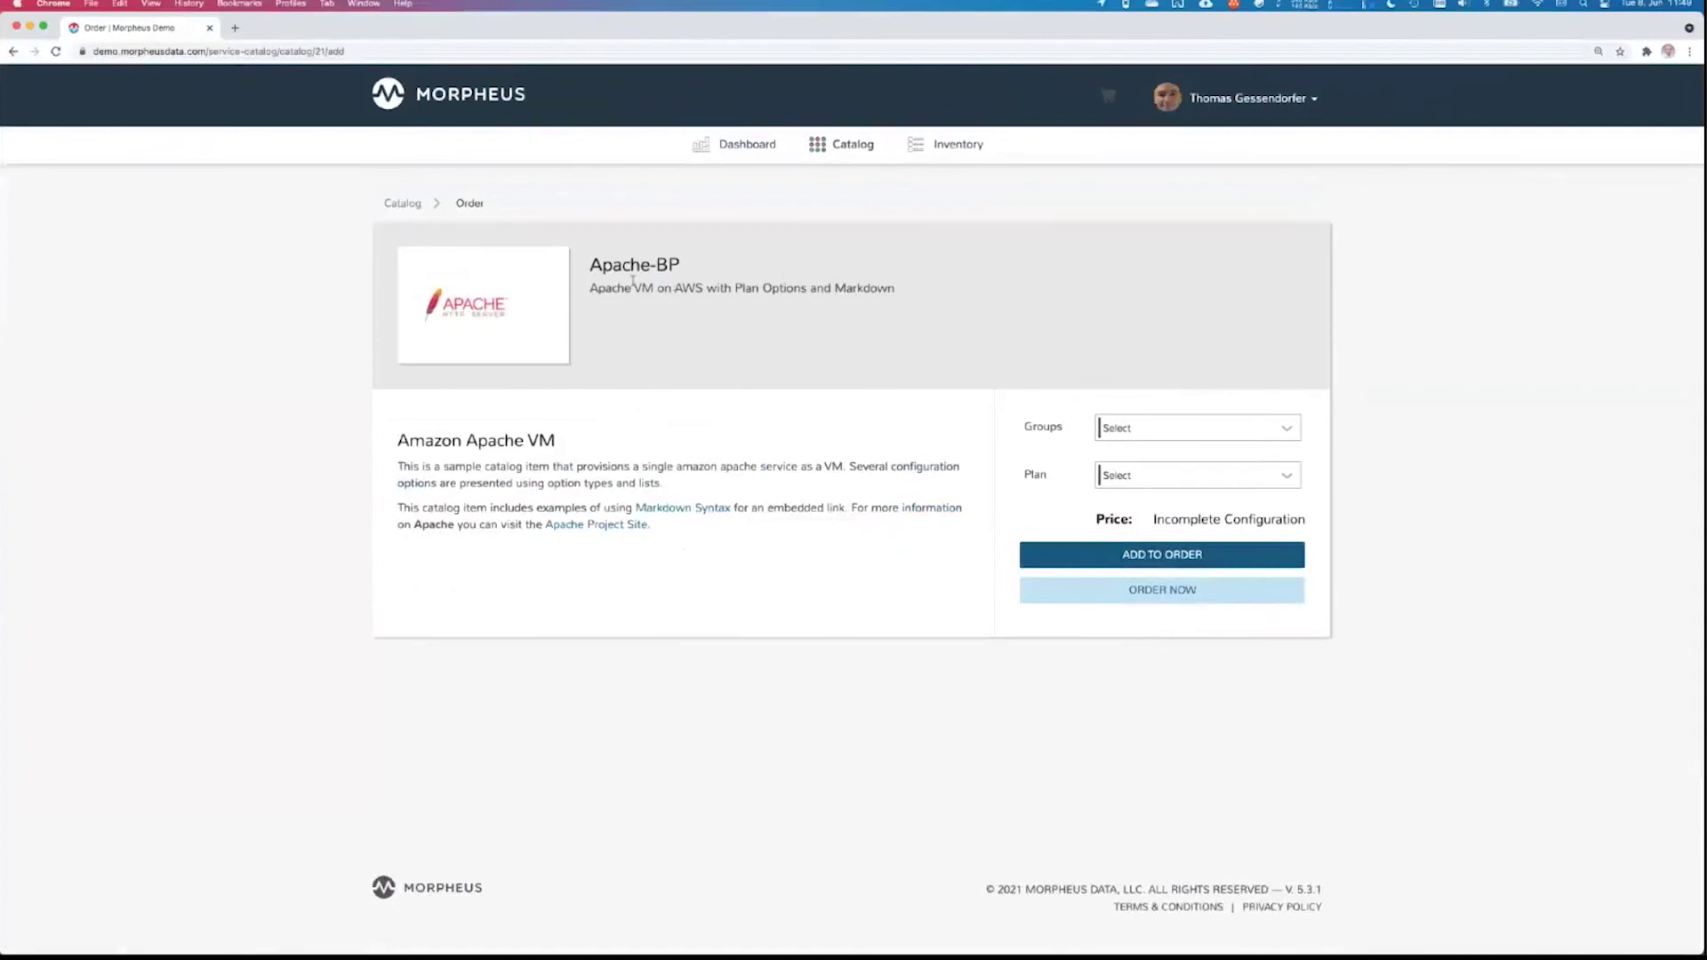
# Set the Apache-BP order's group to Demo and plan to Amazon T2 Large - 2 Core, 8GB Memory, then check the price
pyautogui.moveTo(633, 288); pyautogui.dragTo(736, 288)
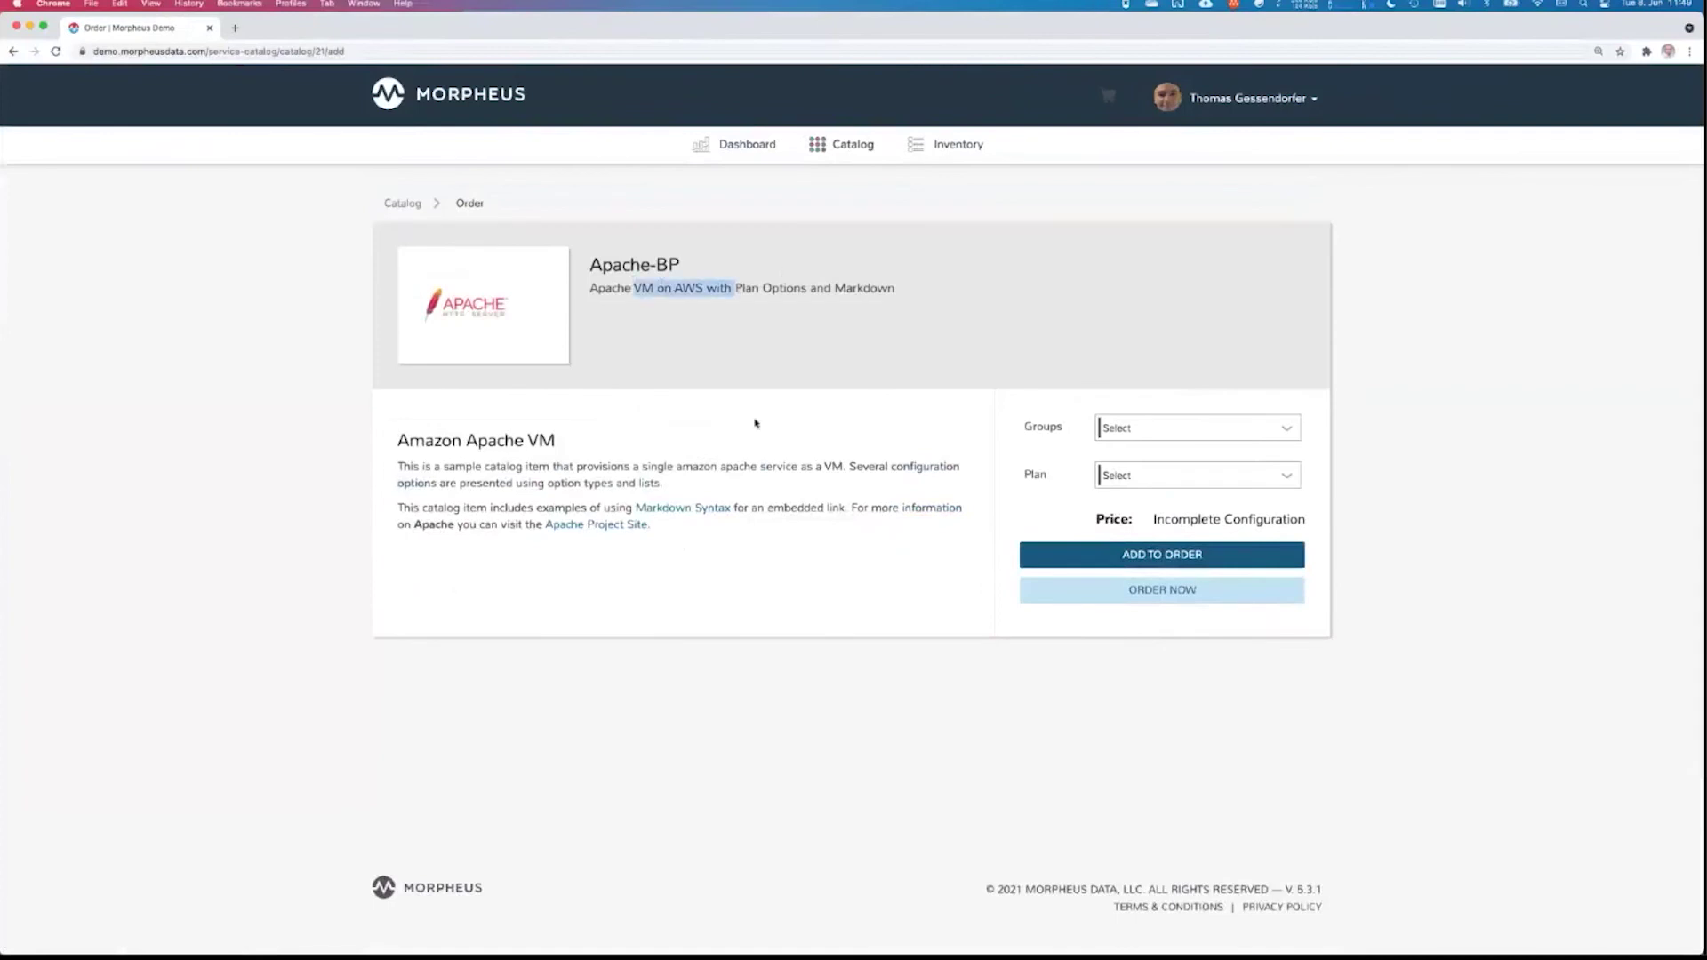
pyautogui.click(1478, 457)
pyautogui.click(1257, 430)
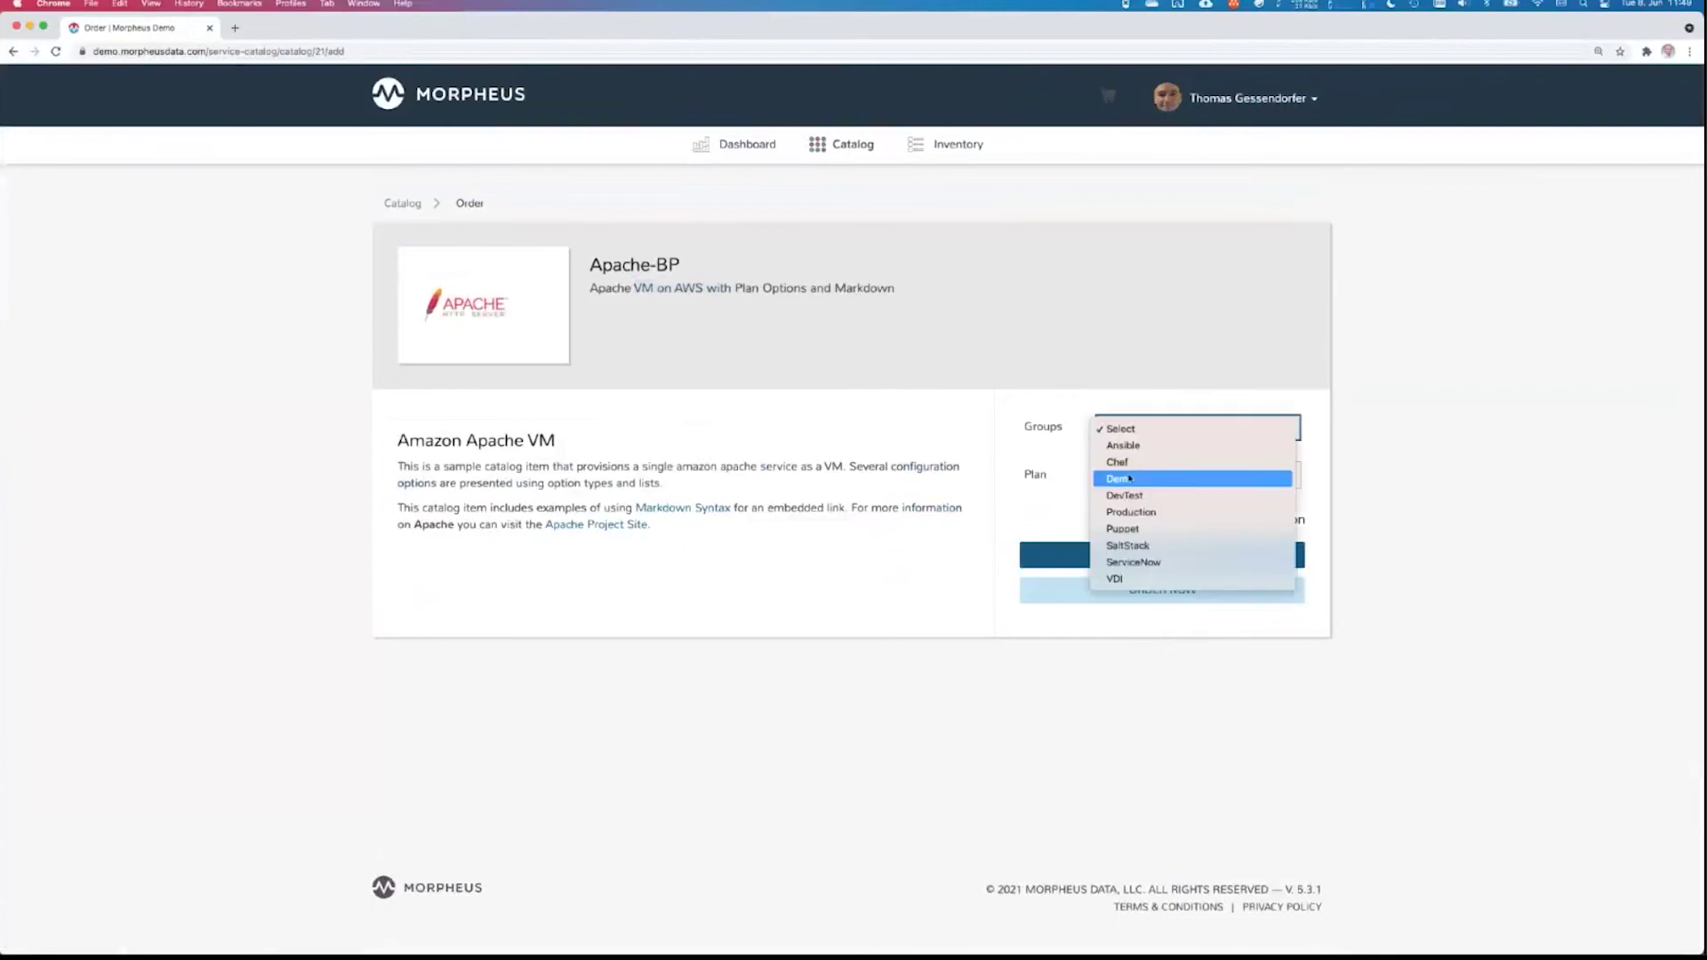
pyautogui.press('Escape')
pyautogui.click(1130, 478)
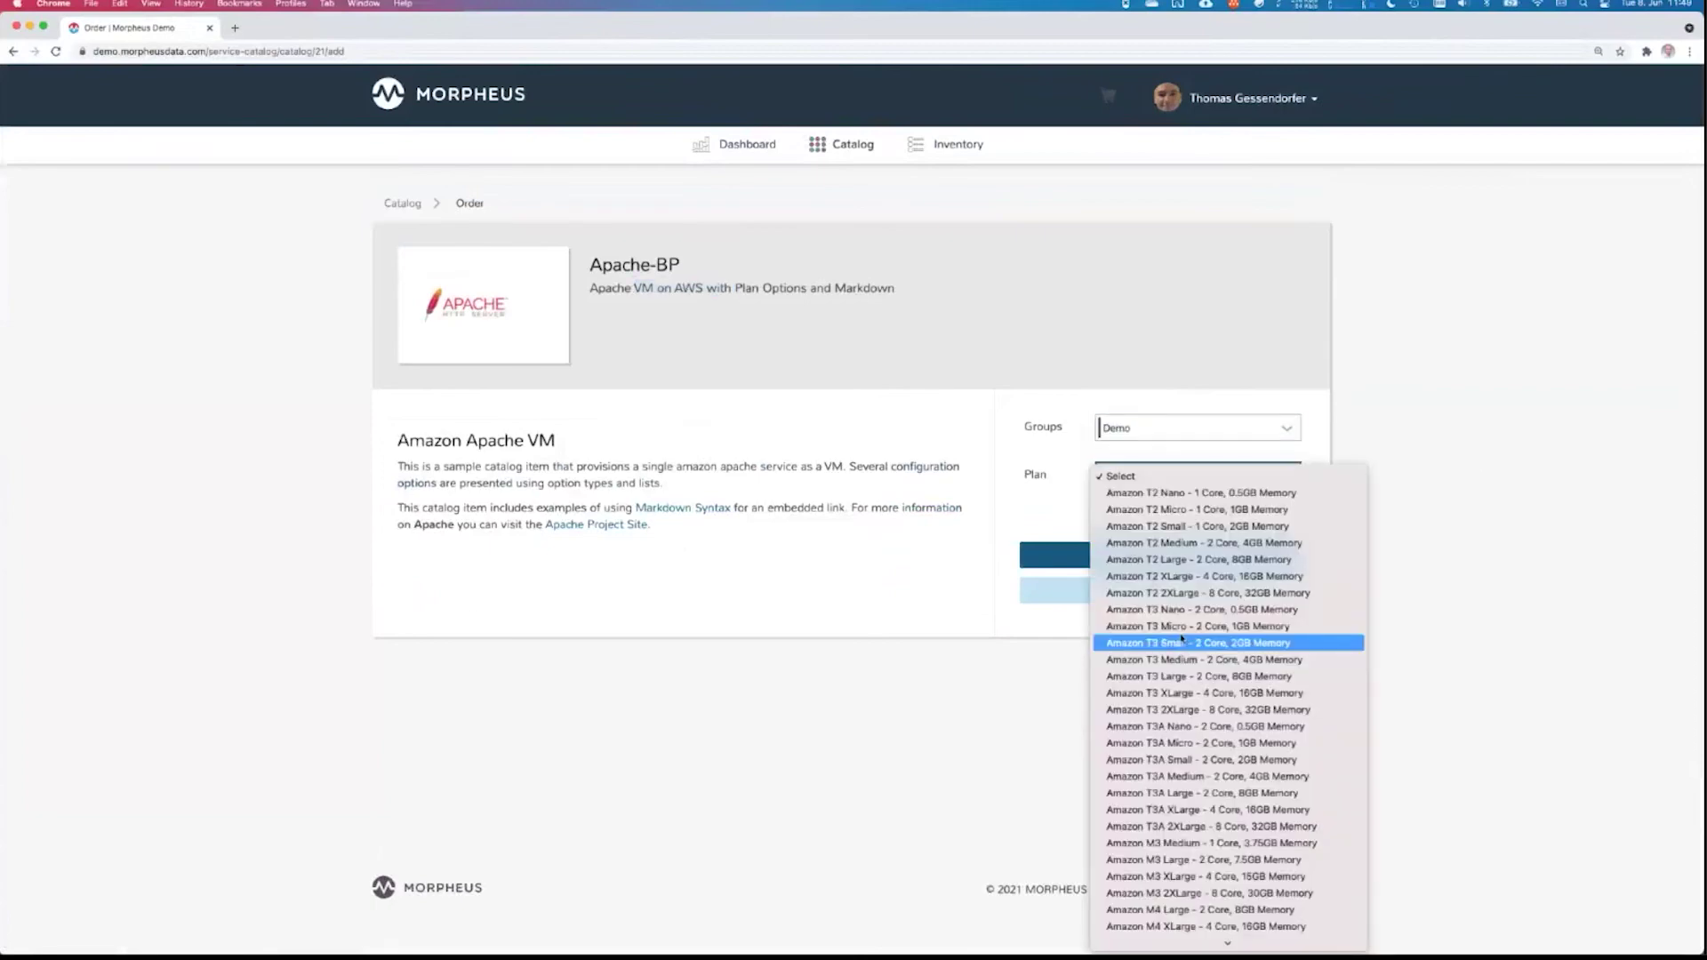
pyautogui.click(1238, 562)
pyautogui.moveTo(1198, 520); pyautogui.dragTo(1261, 519)
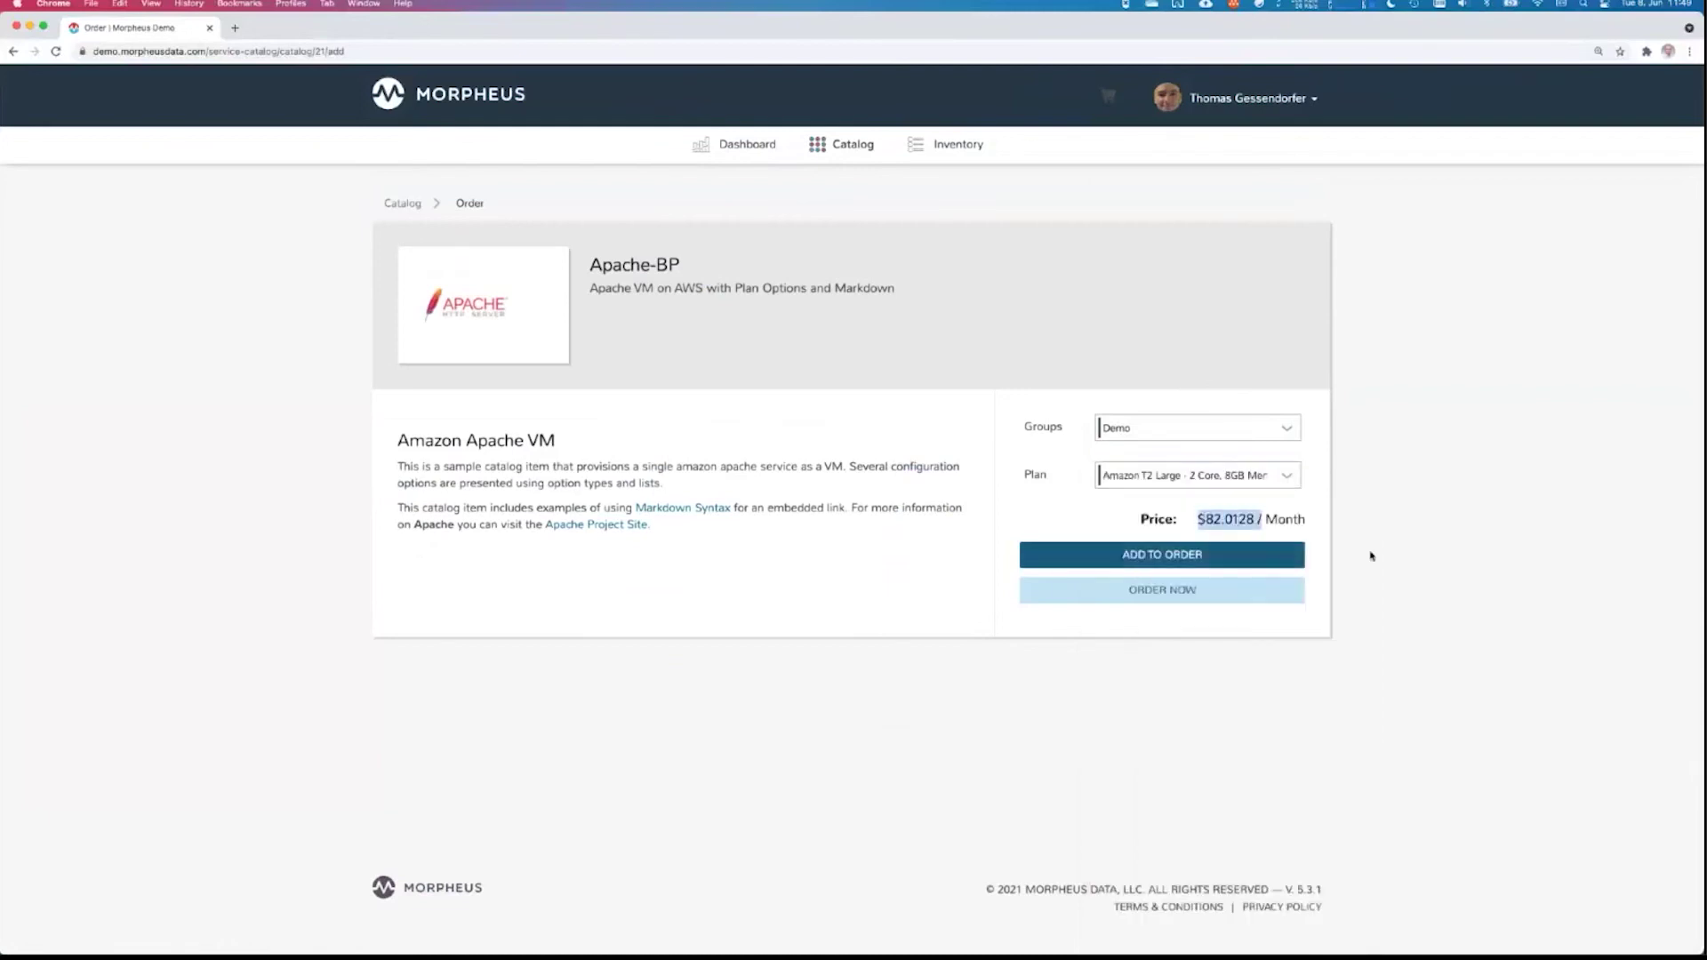
# Add the configured Apache-BP item to the order and open the order review from the cart
pyautogui.click(1218, 546)
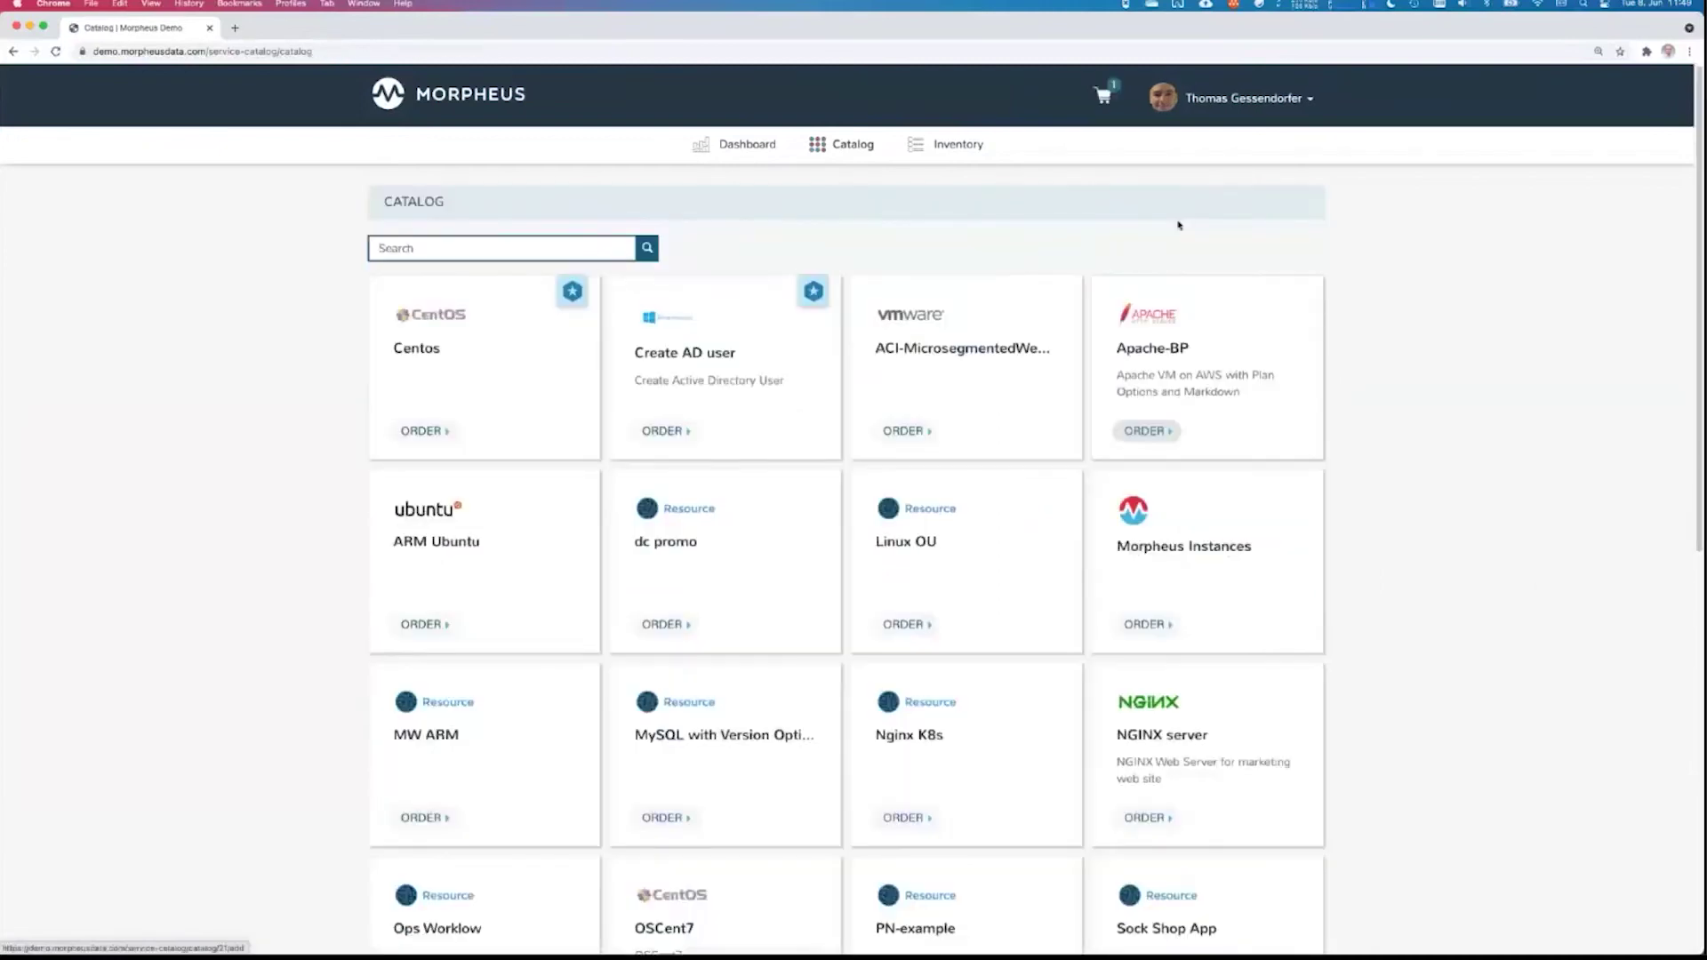
pyautogui.click(1104, 95)
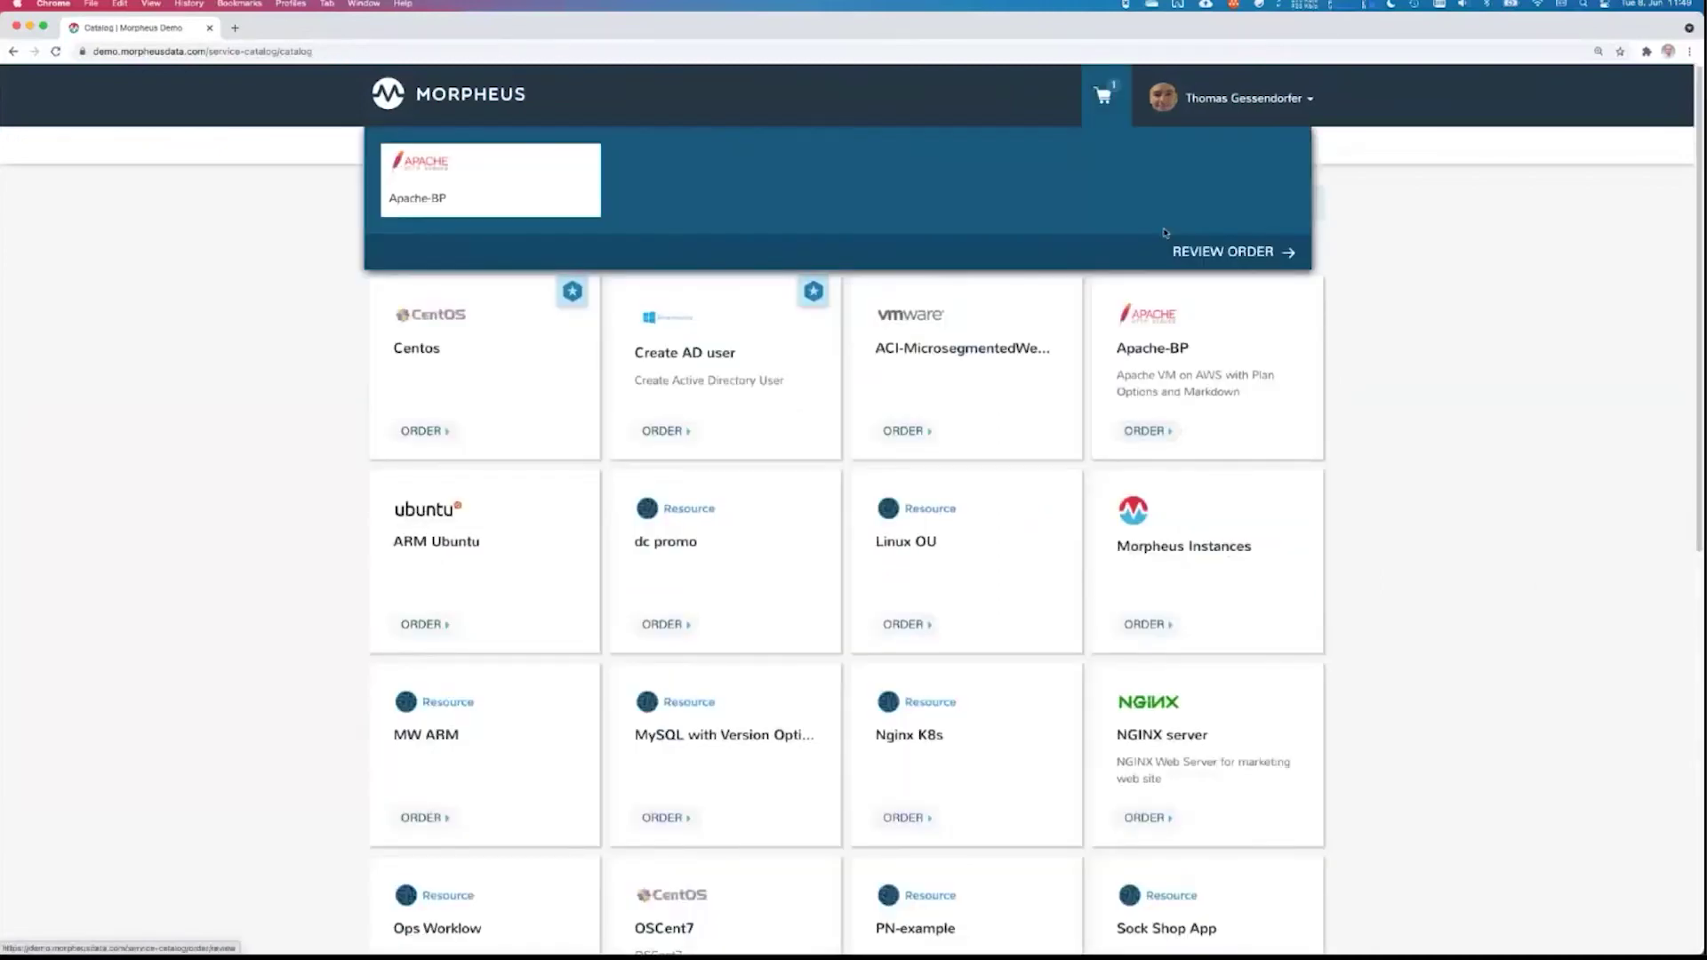
pyautogui.click(1222, 251)
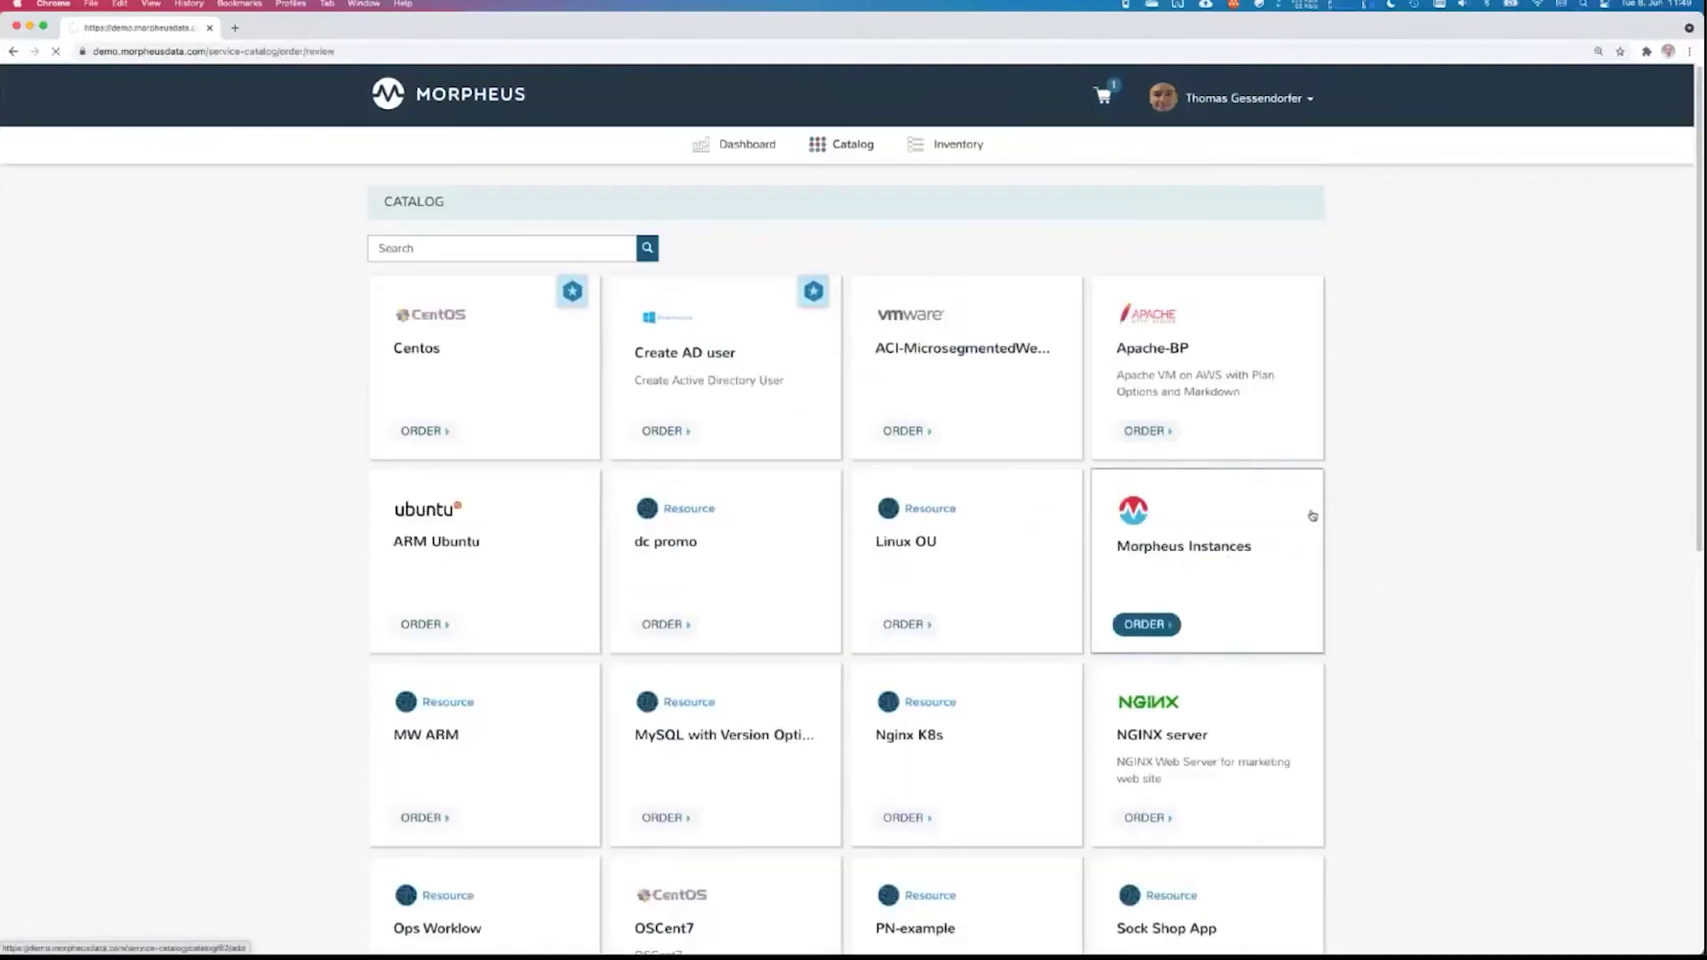
# Place the Apache-BP order and open the newly ordered instance from the inventory to review its provisioning details
pyautogui.click(1263, 538)
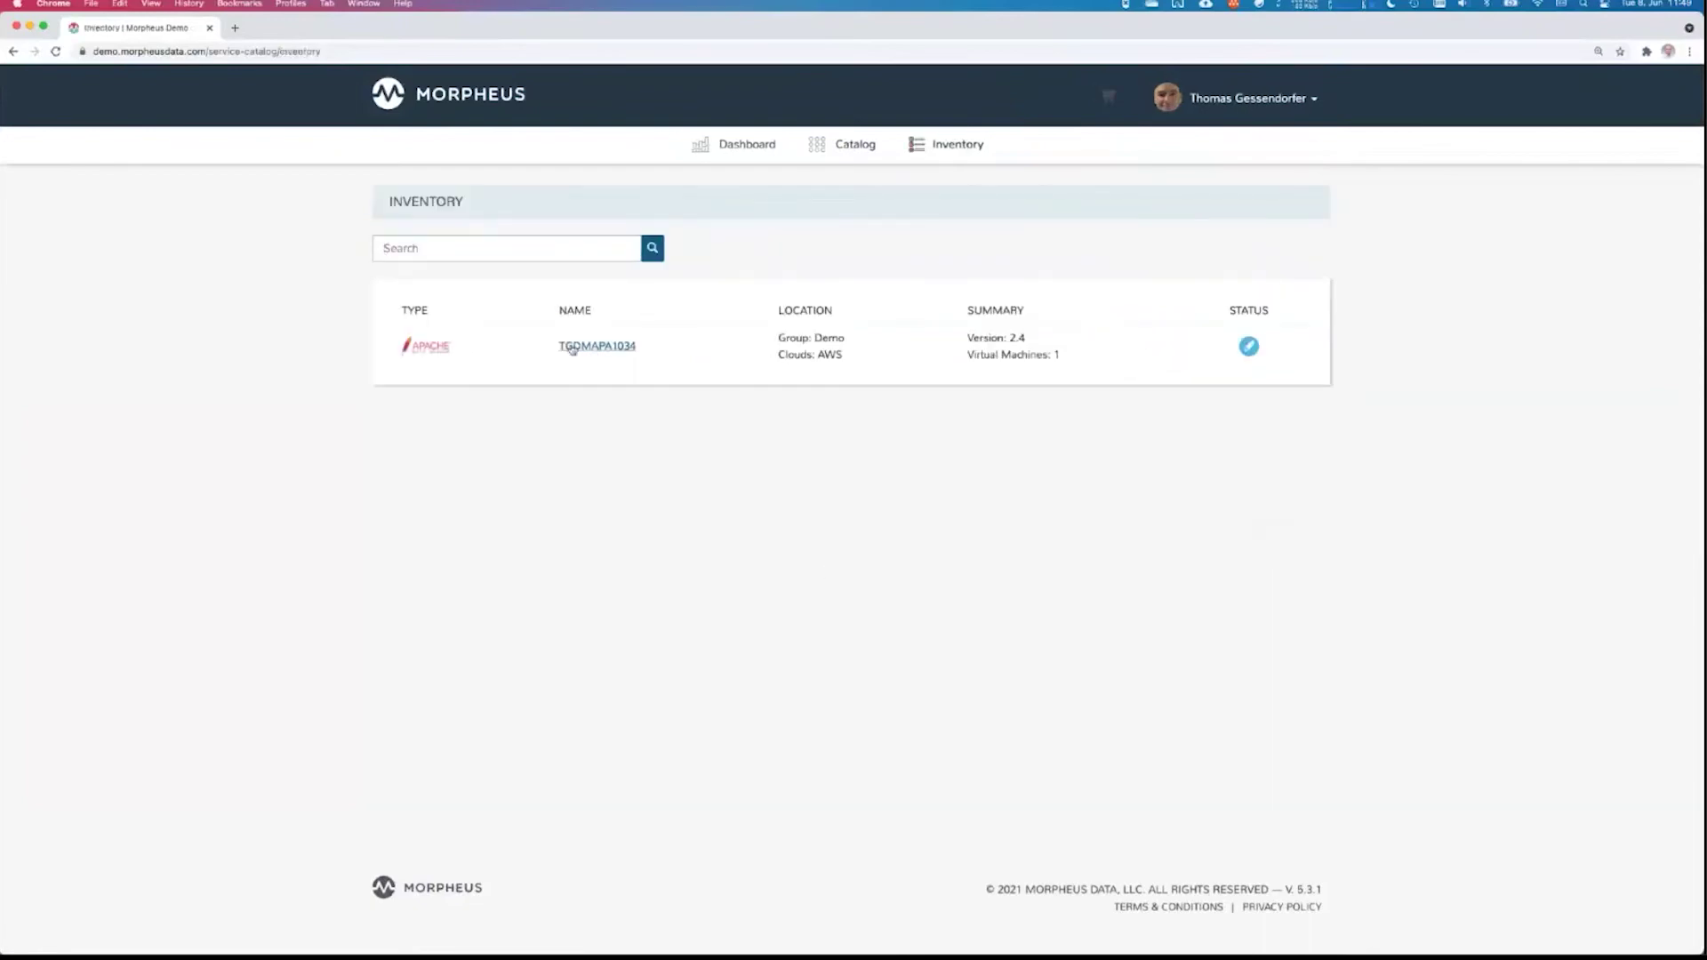
pyautogui.click(597, 346)
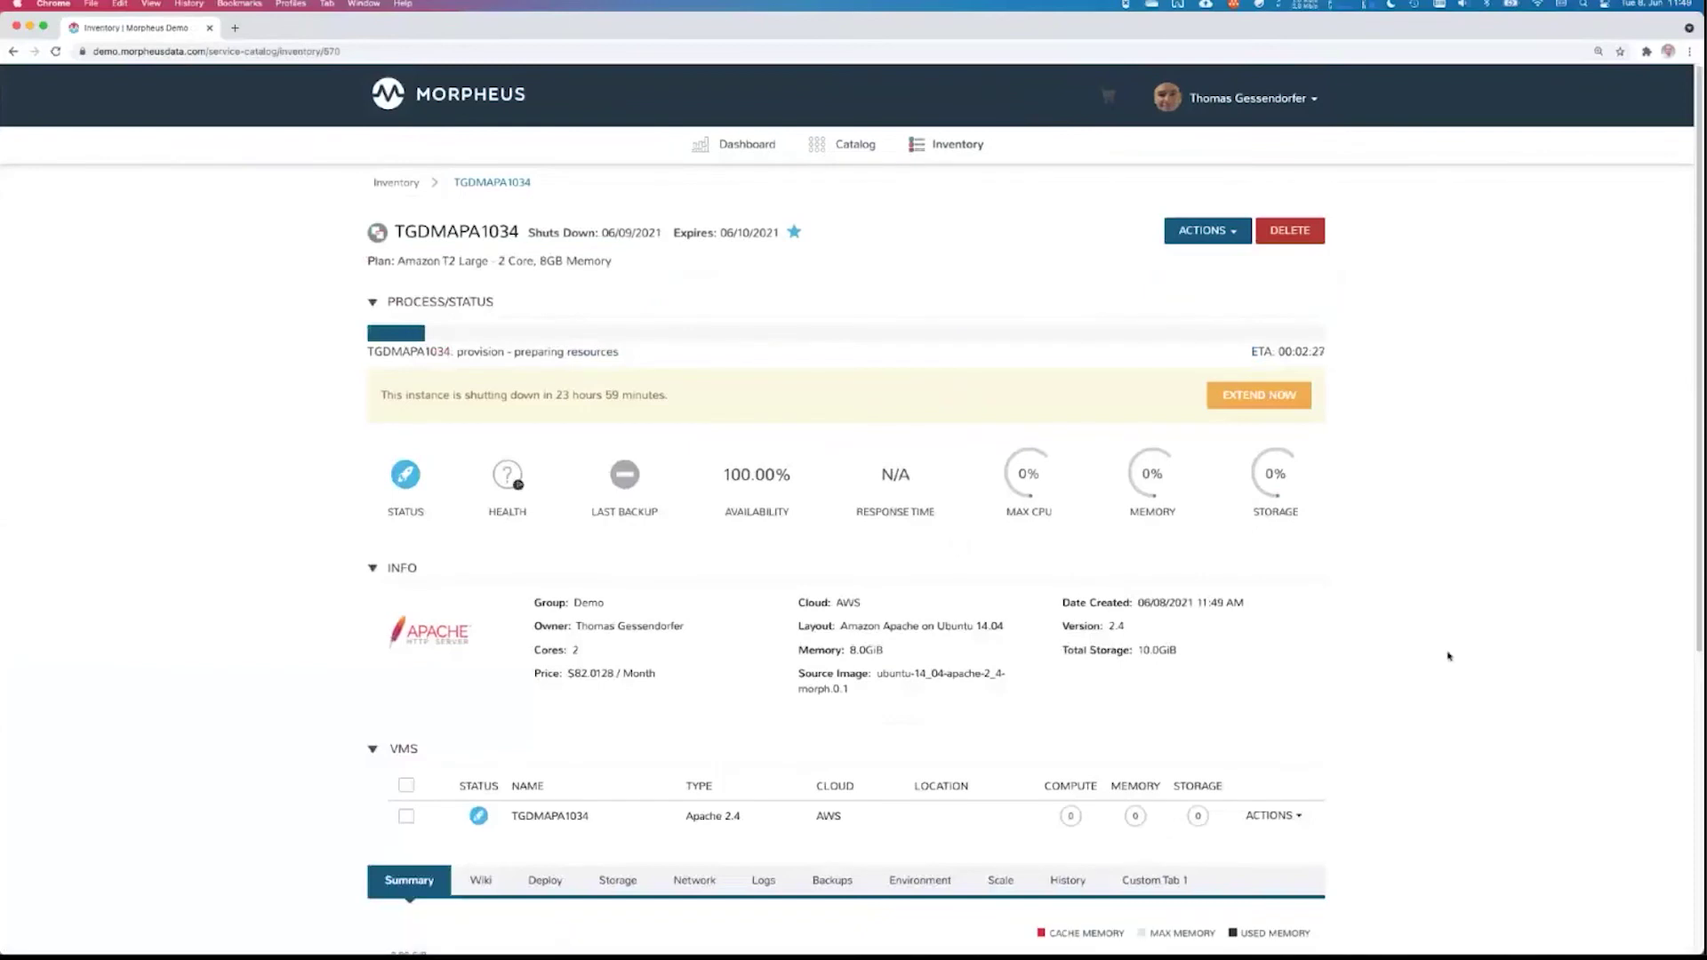
pyautogui.scroll(-1, 1448, 657)
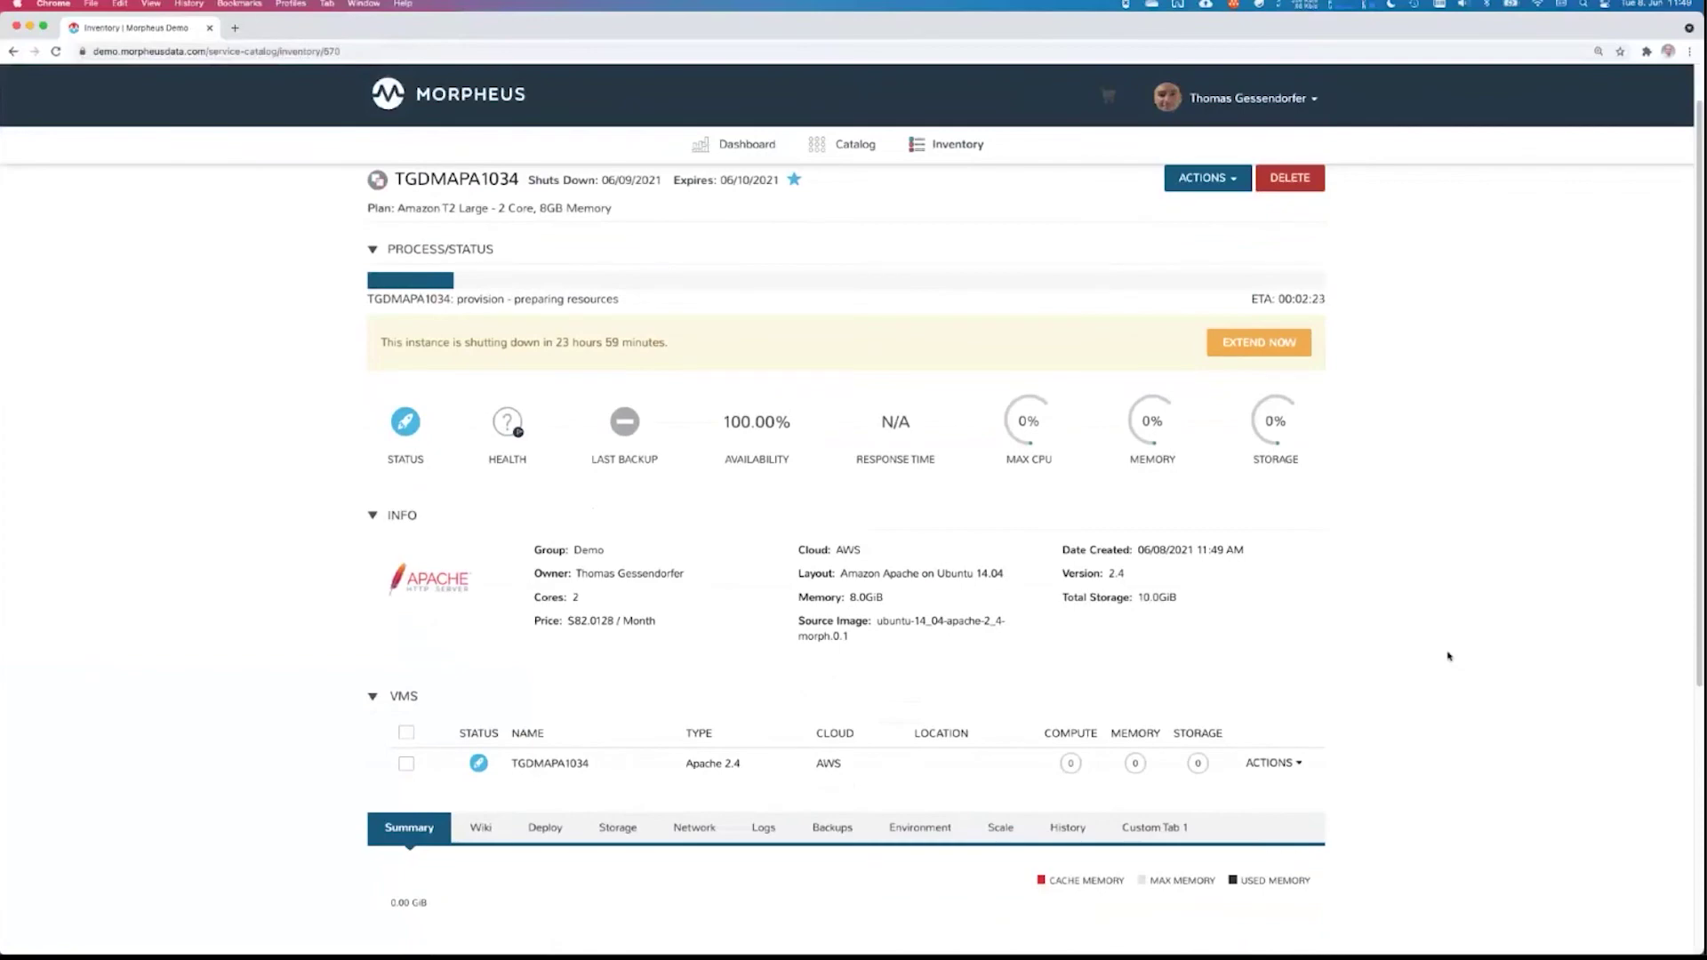
pyautogui.scroll(1, 1407, 590)
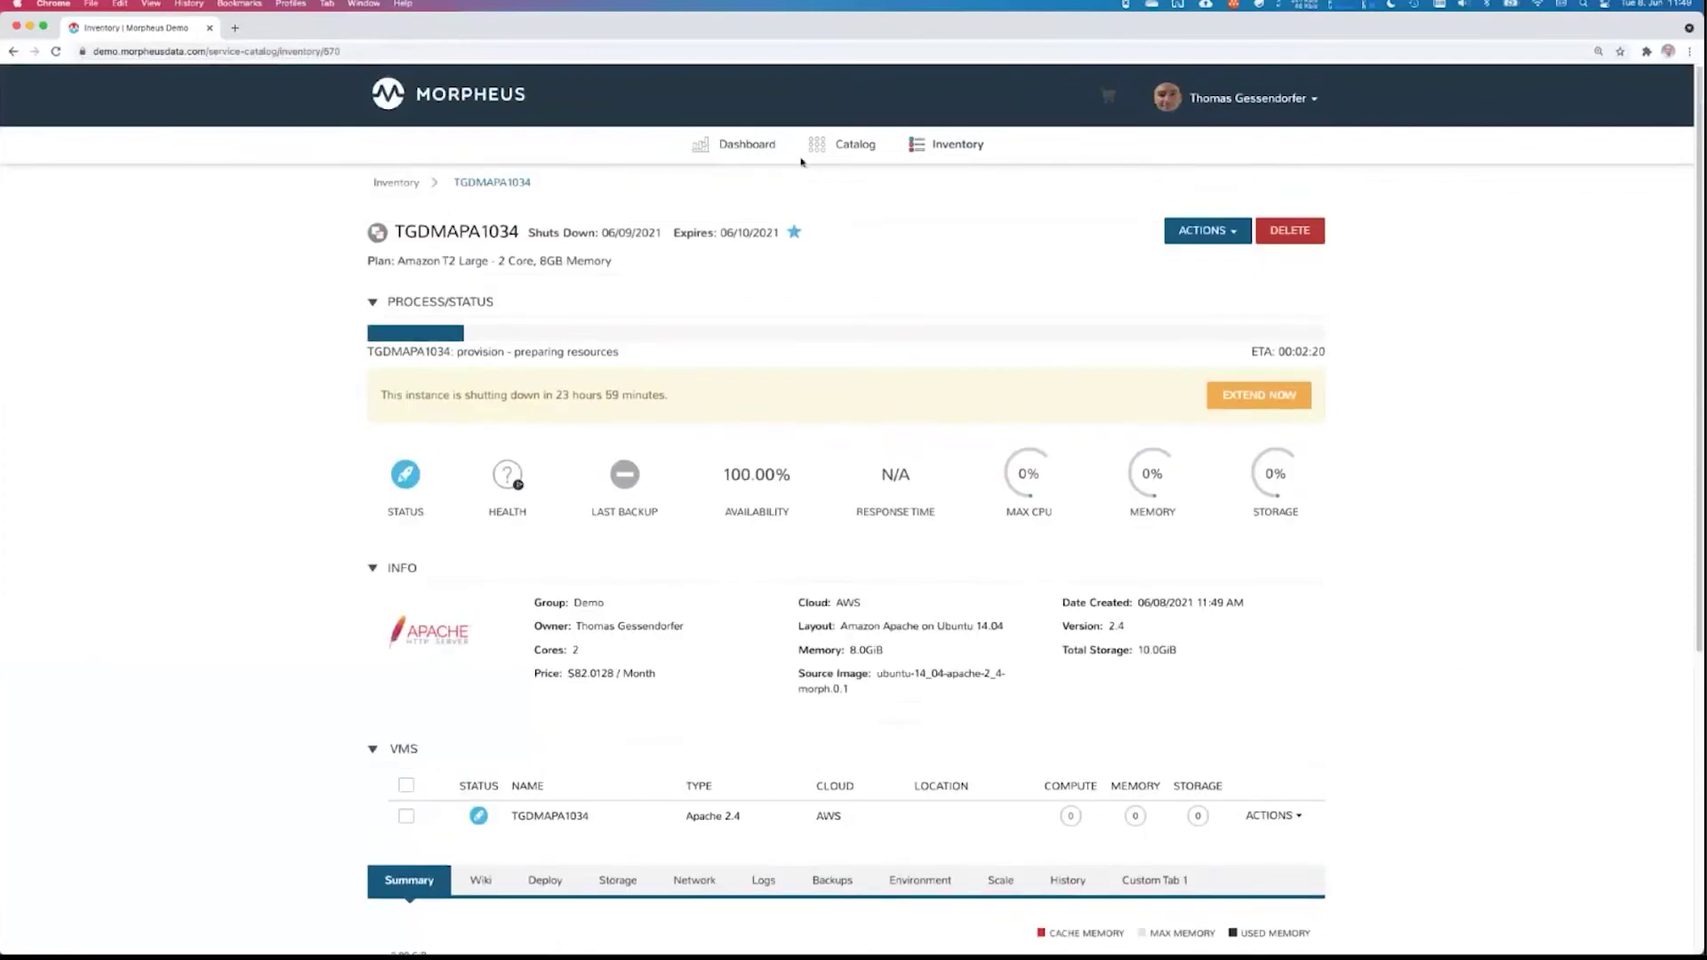
# Return to the service catalog and switch back to the Standard persona
pyautogui.click(825, 147)
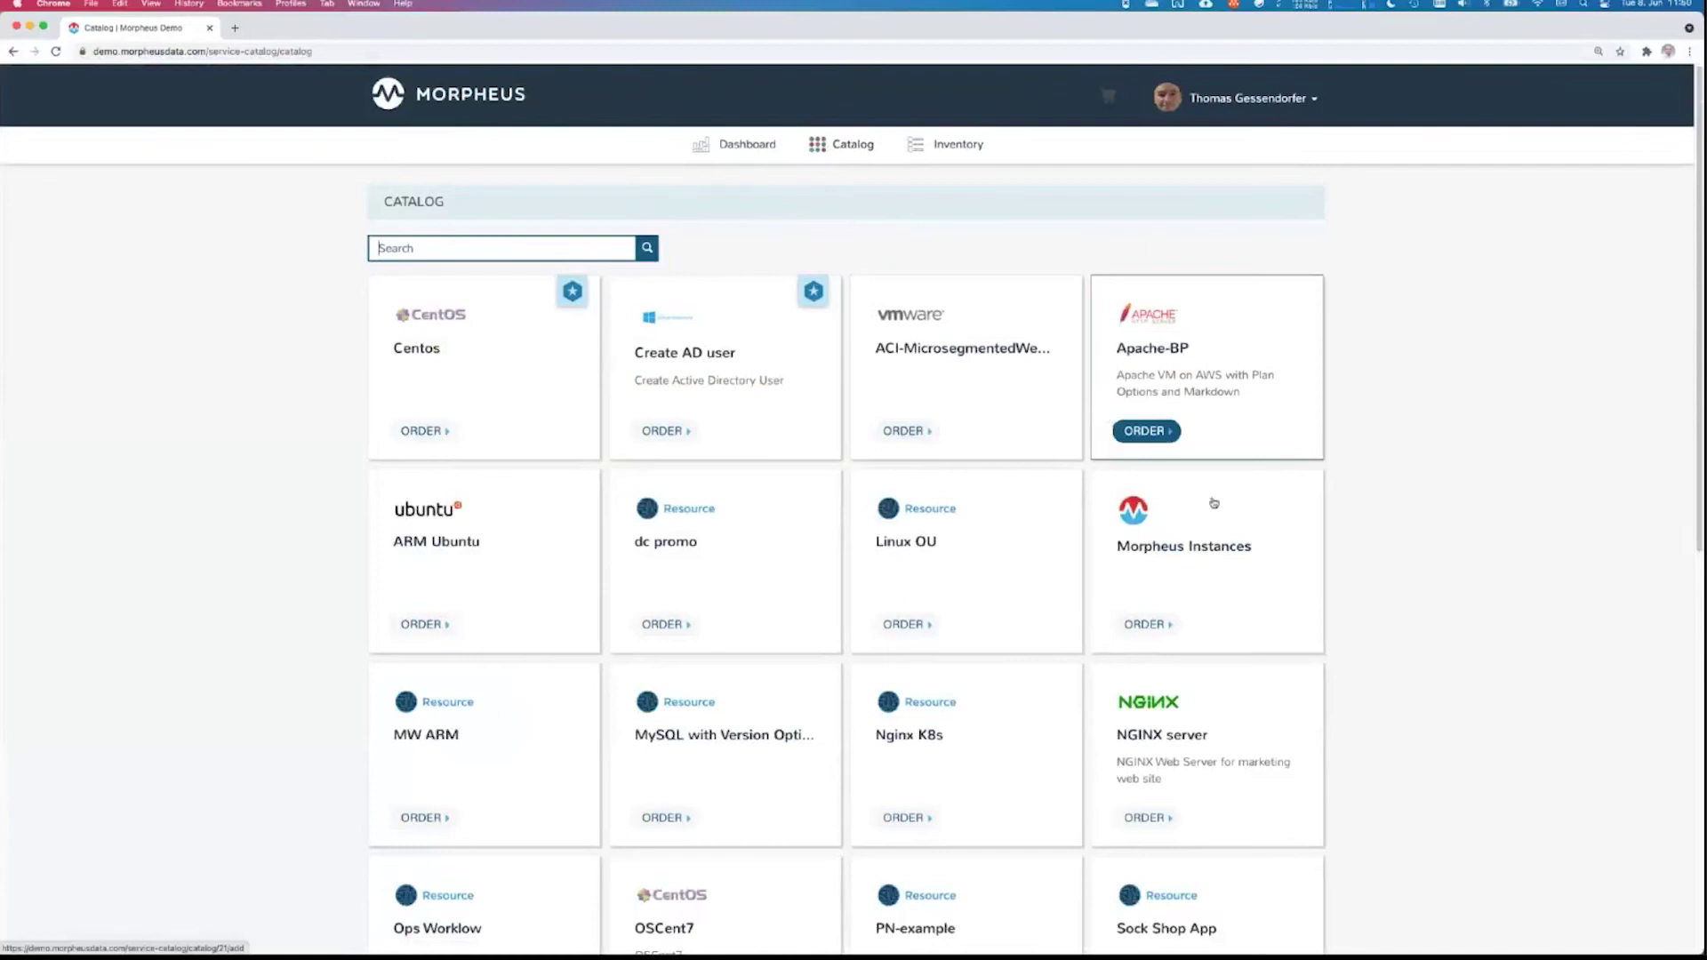
pyautogui.click(1293, 99)
pyautogui.click(1251, 221)
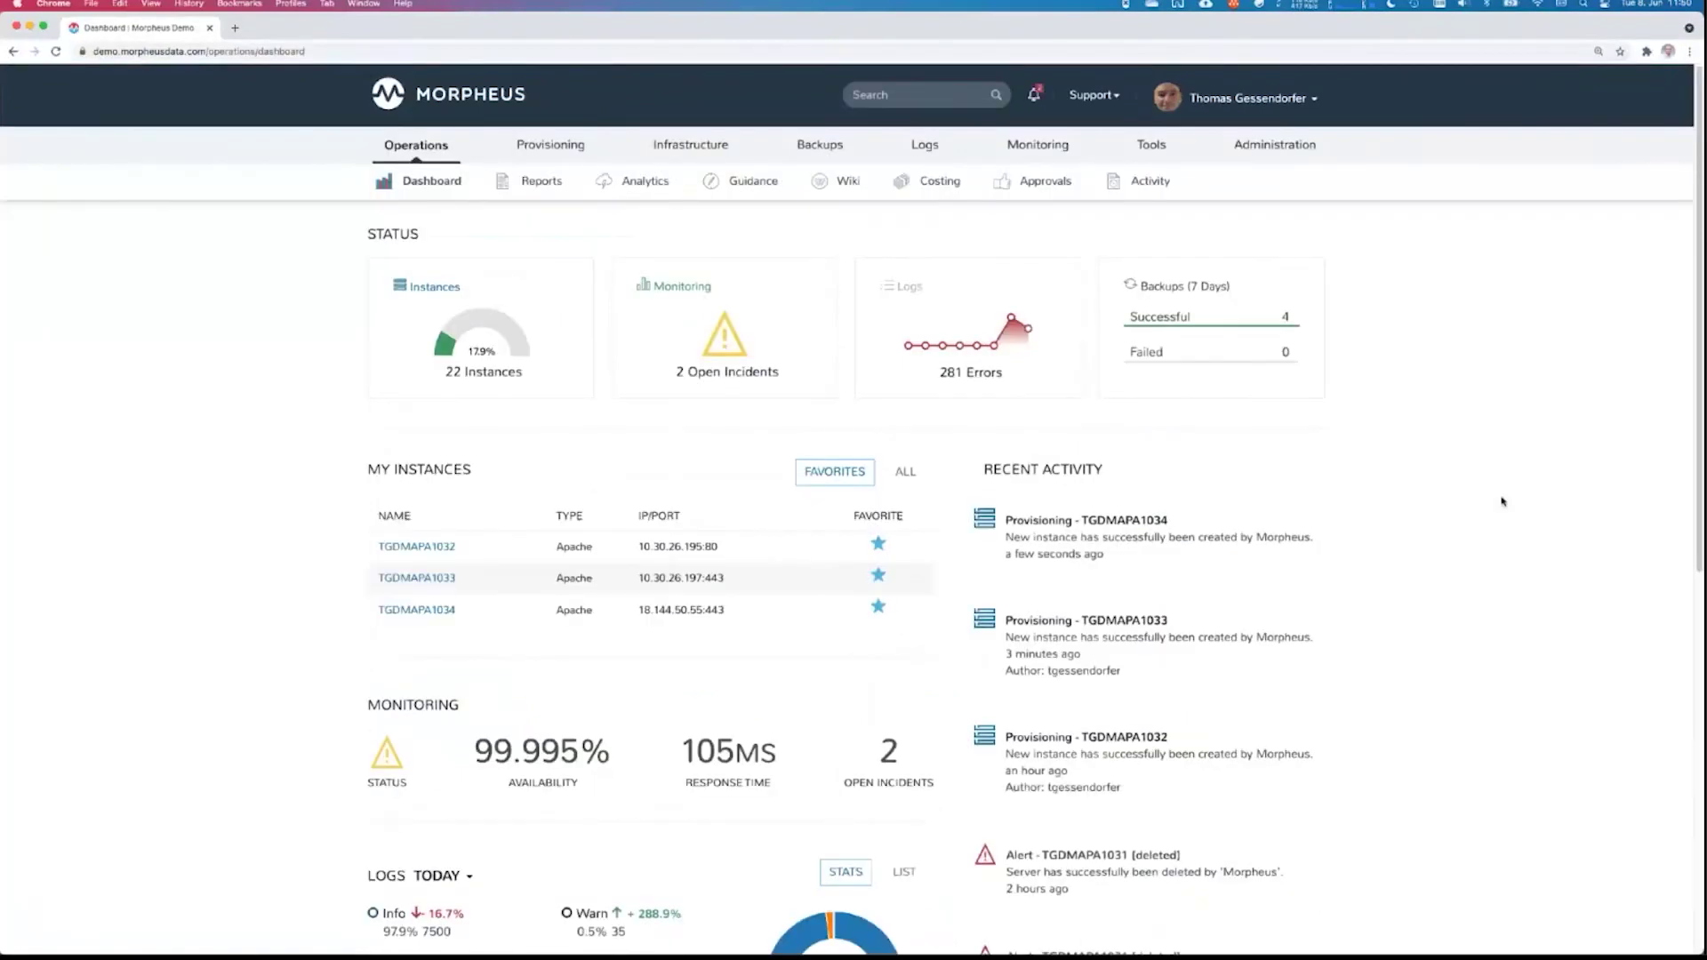
# Open the TGDMAPA1033 instance from the provisioning instance list to check its progress
pyautogui.moveTo(550, 146)
pyautogui.click(569, 180)
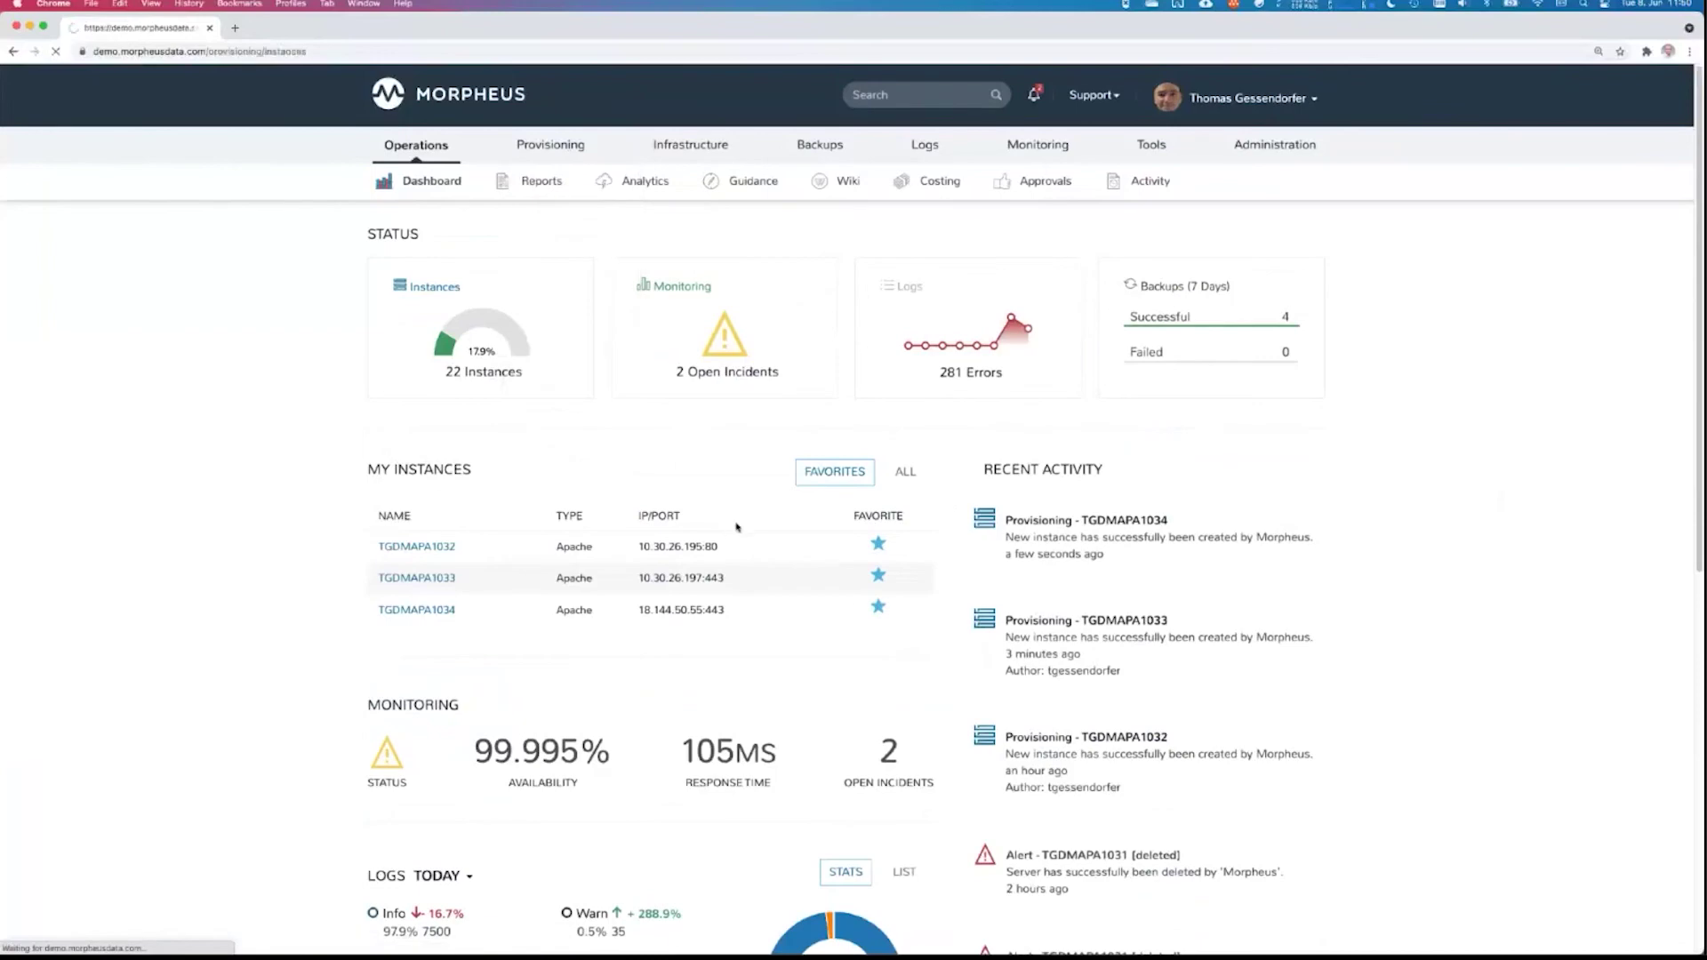
pyautogui.scroll(-10, 919, 599)
pyautogui.scroll(-15, 919, 599)
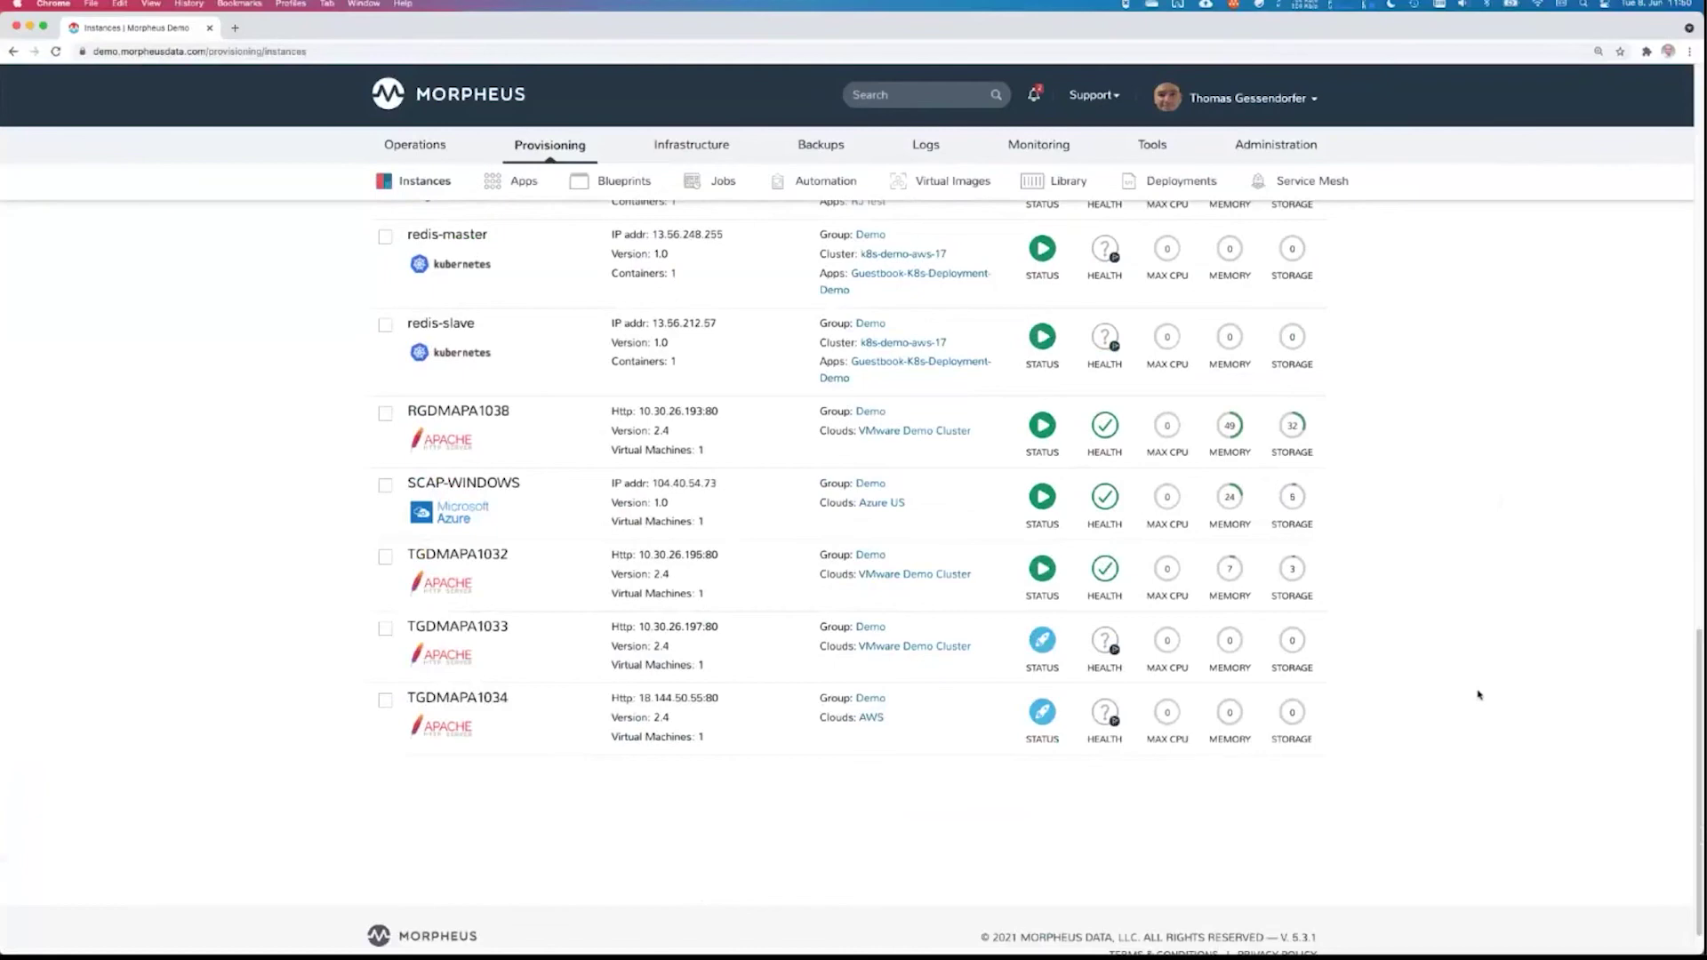
pyautogui.click(573, 642)
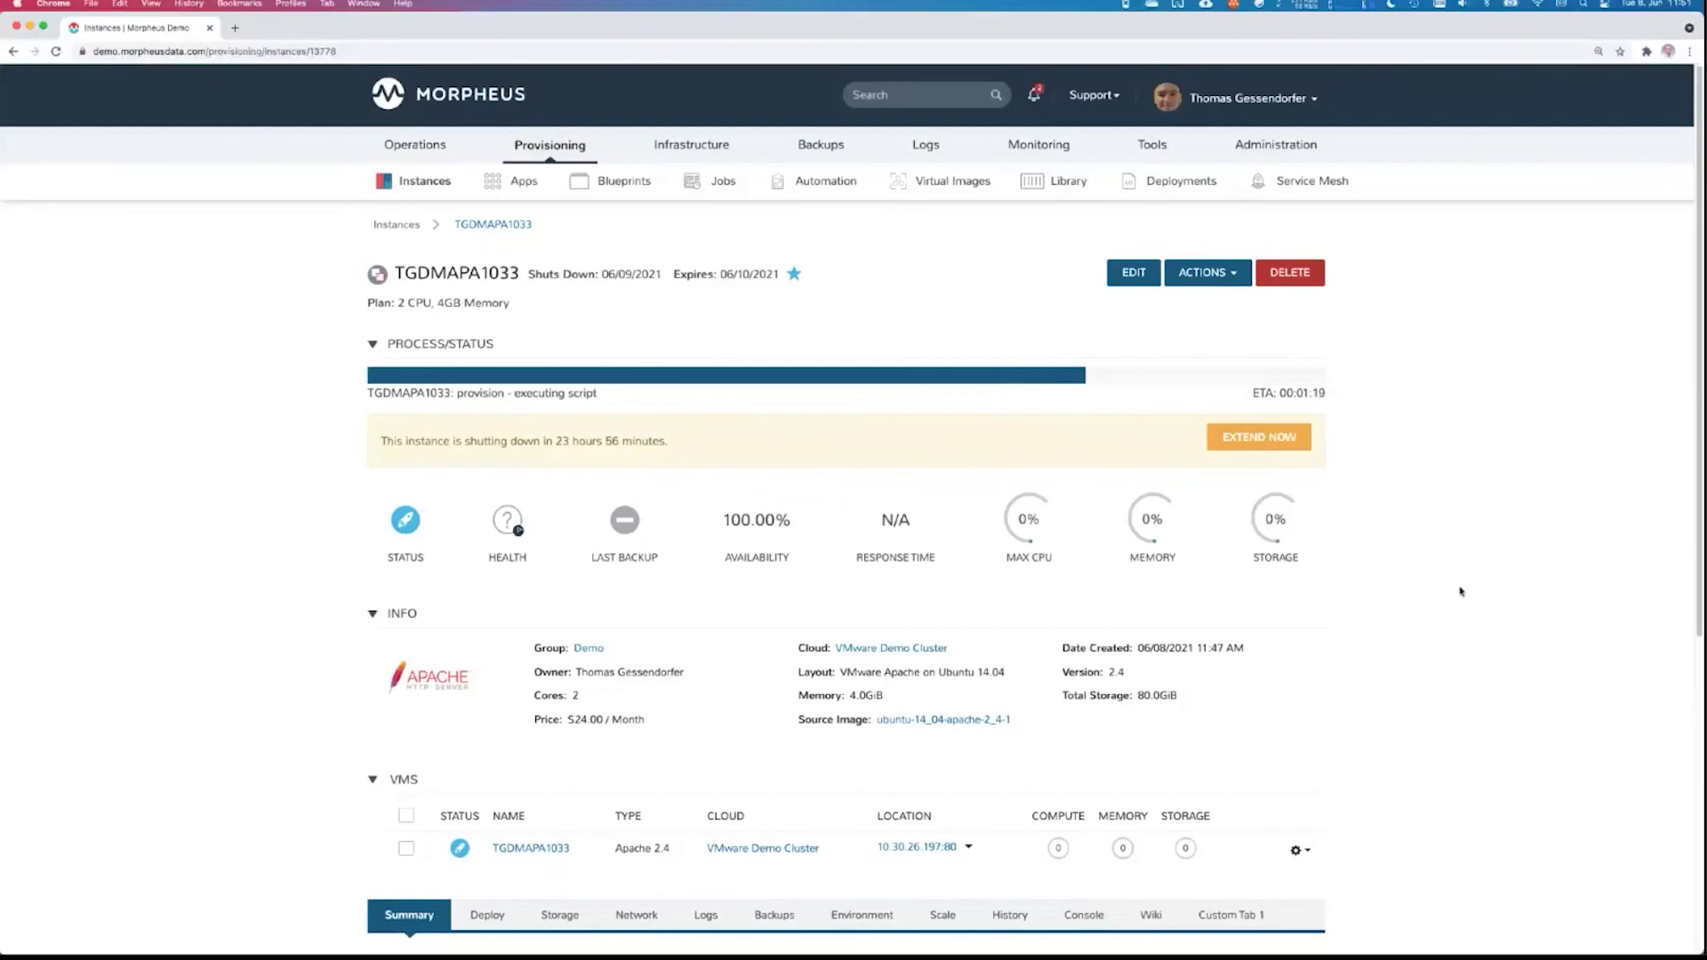
# Look through the task types offered for a new automation task, then close the form without saving
pyautogui.click(807, 182)
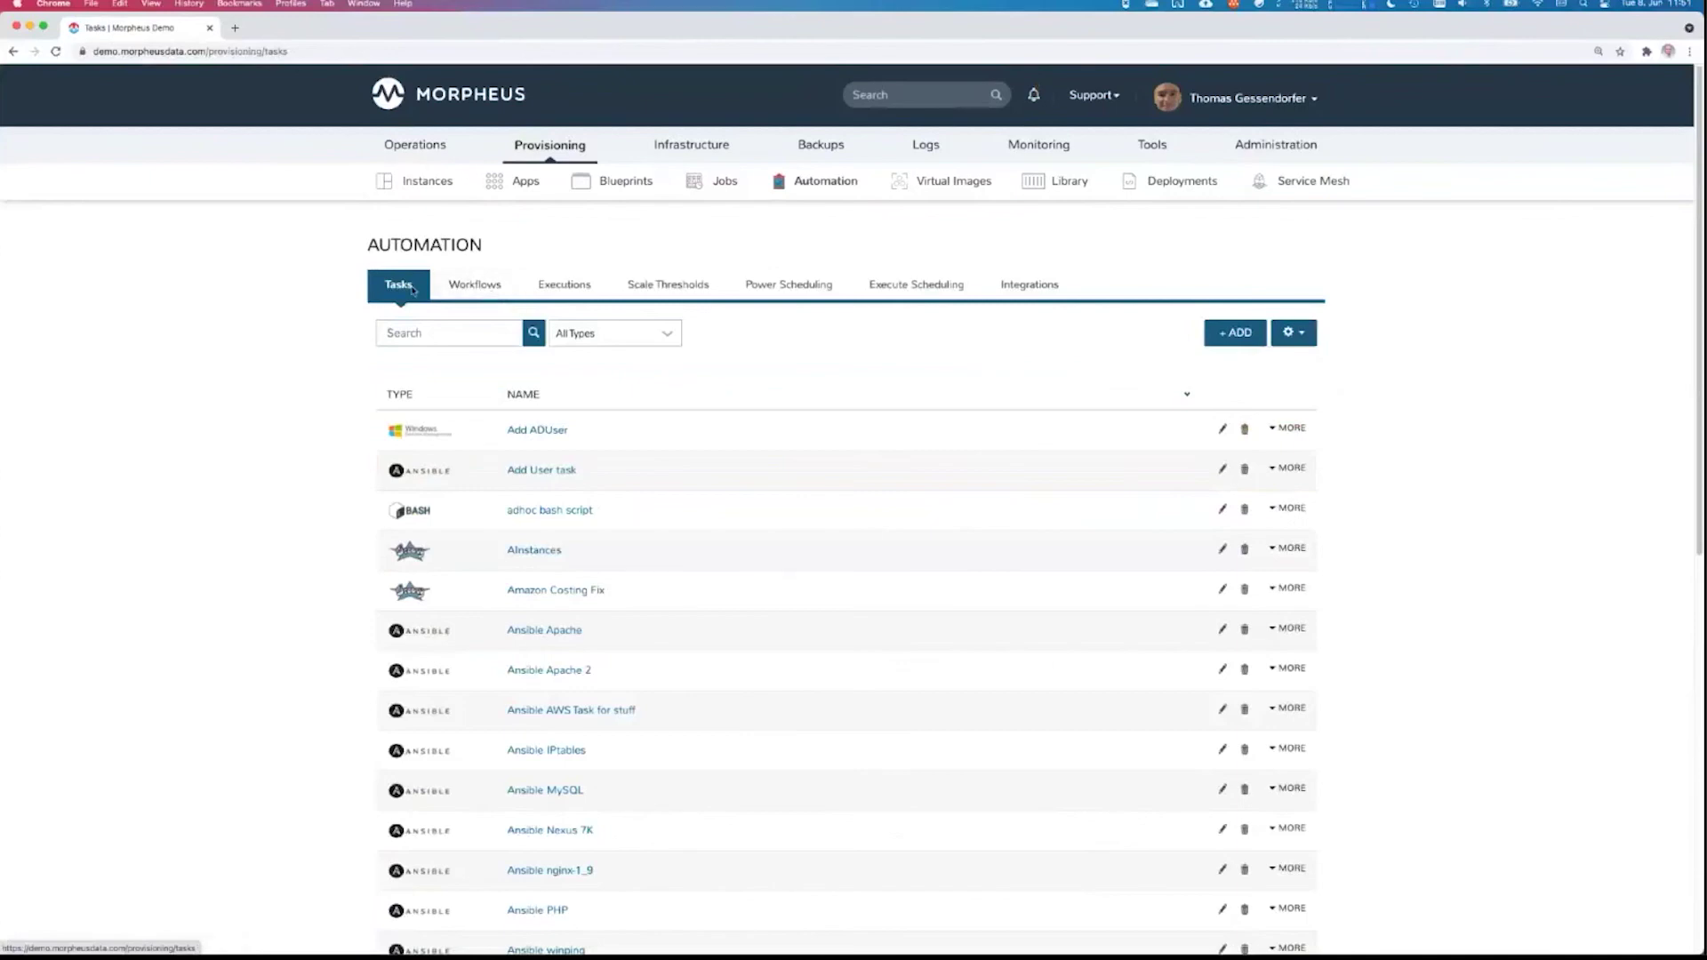
pyautogui.click(1237, 333)
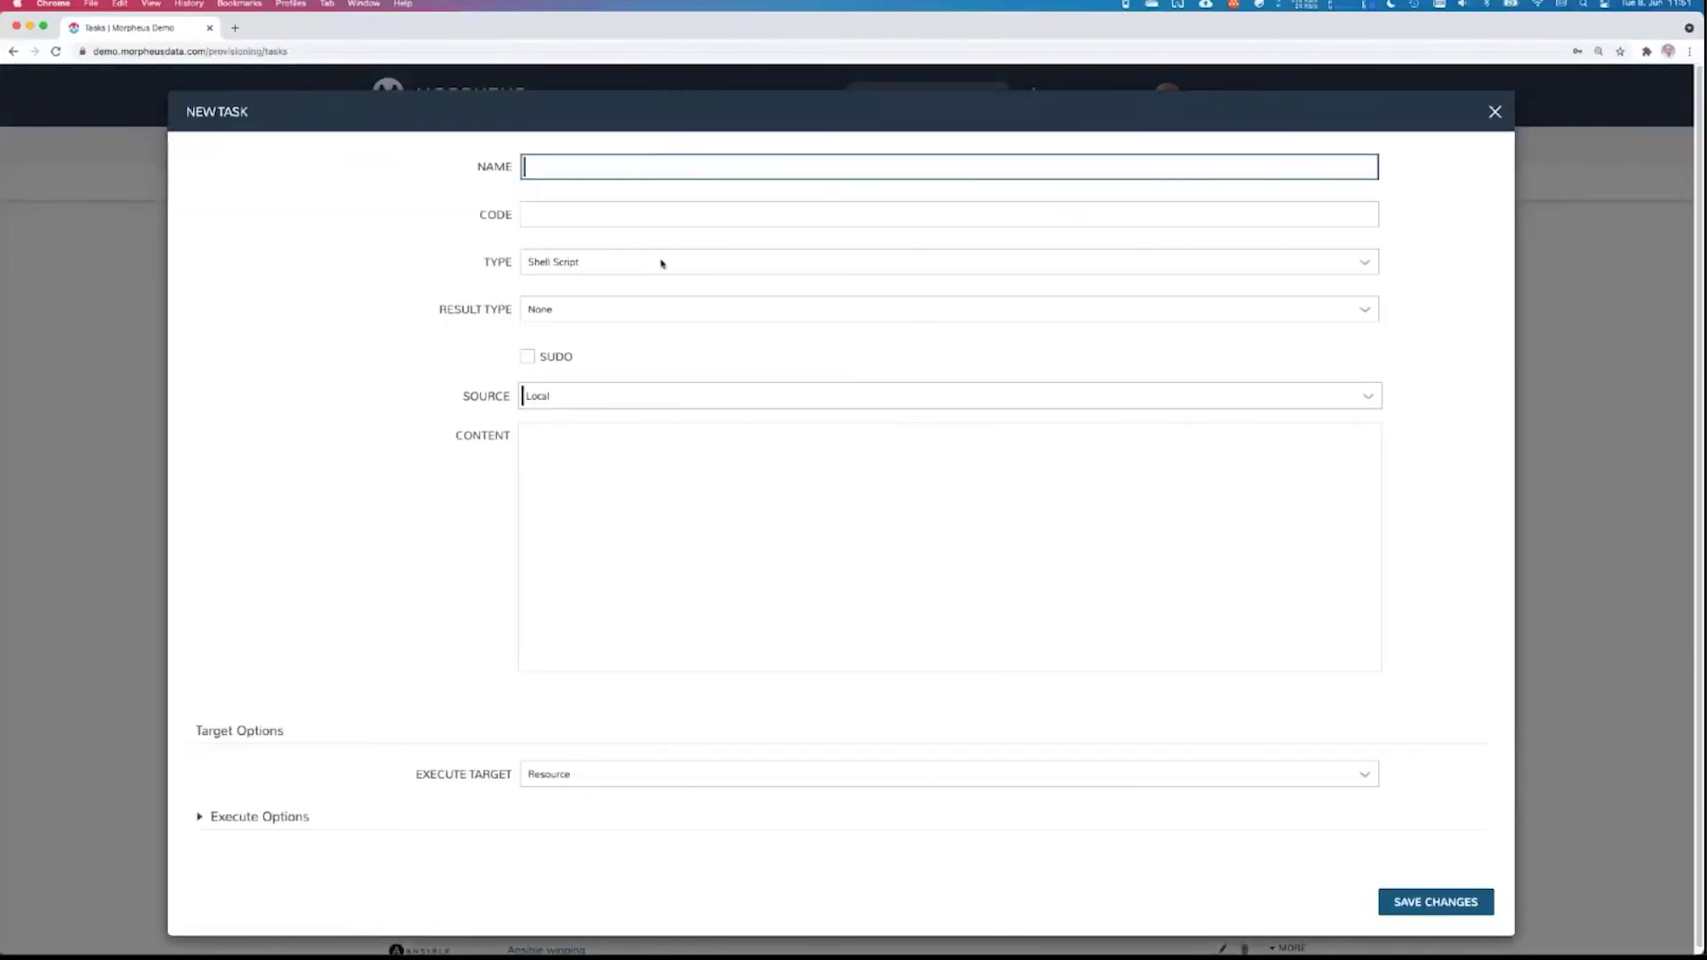
pyautogui.click(663, 263)
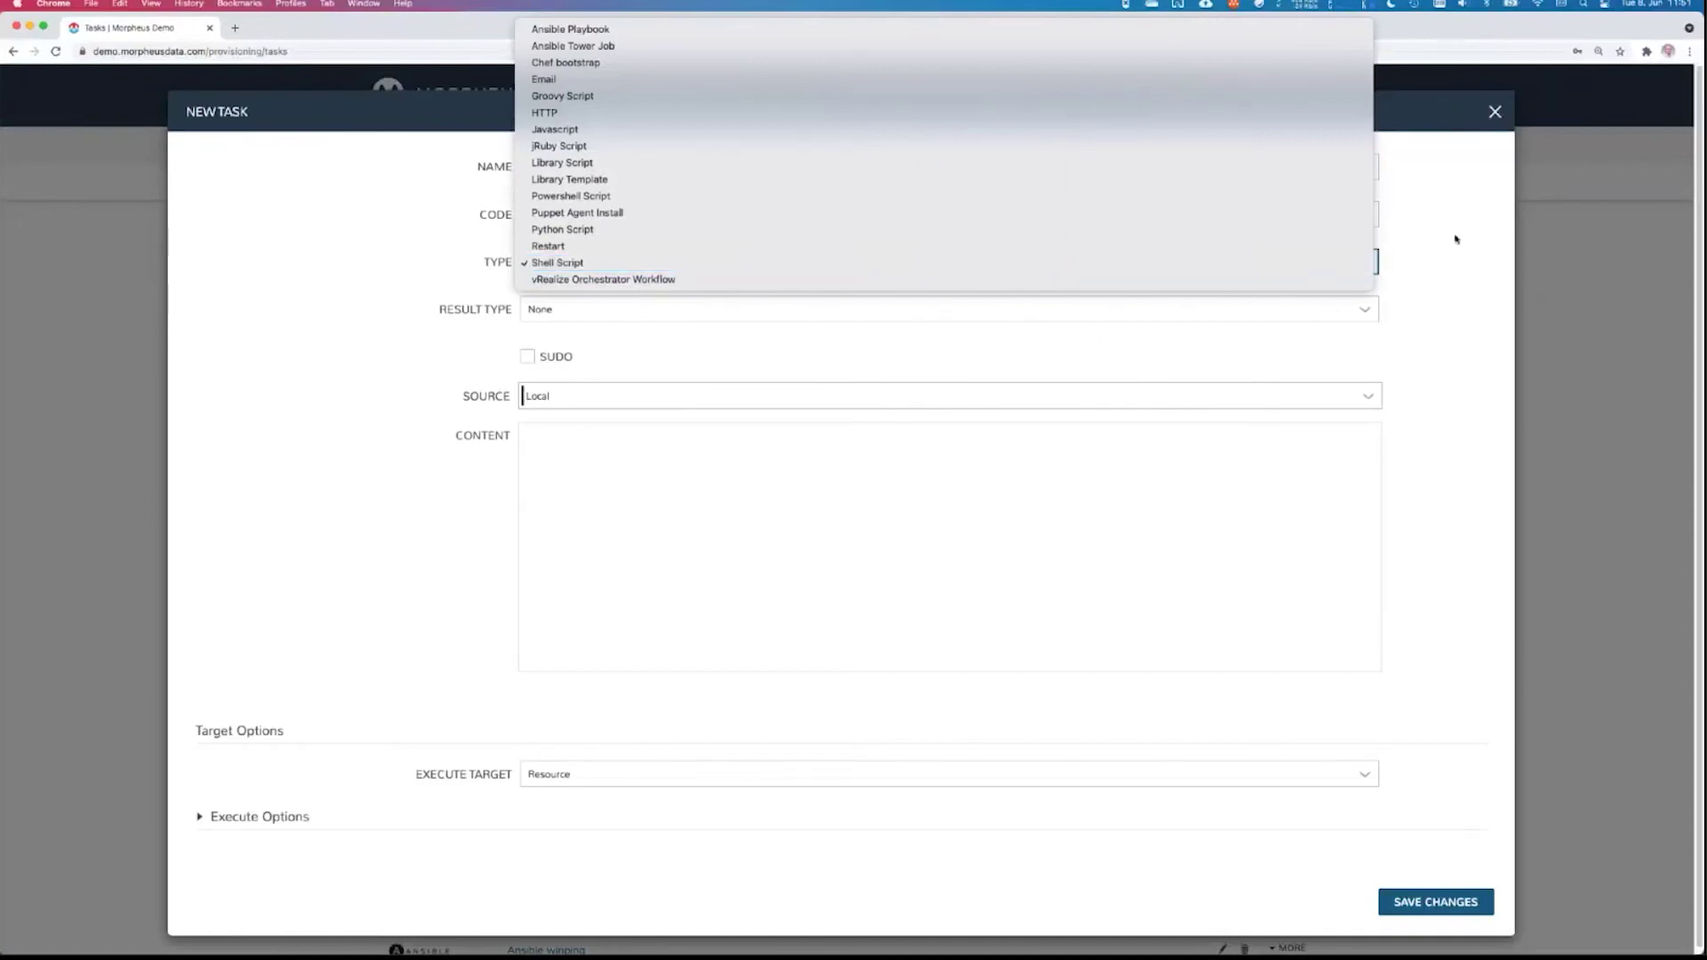
pyautogui.click(1494, 111)
pyautogui.click(1494, 111)
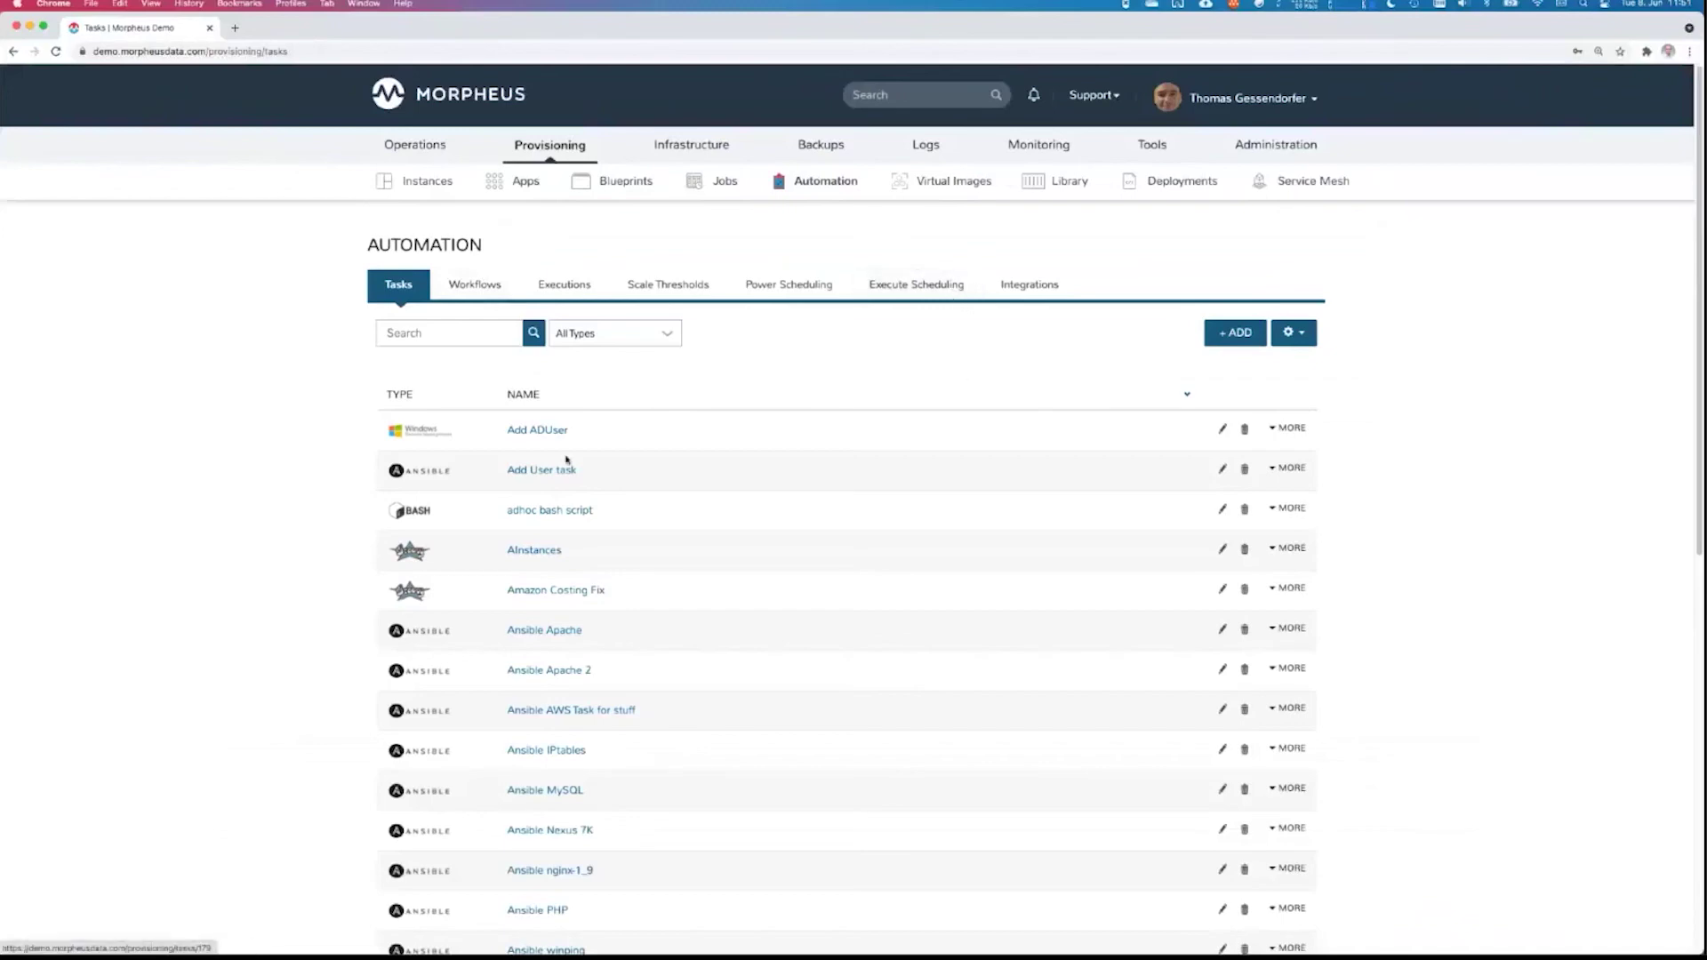
# Open the Add ADUser task for editing, examine its script and target options, and close it without changes
pyautogui.click(1222, 429)
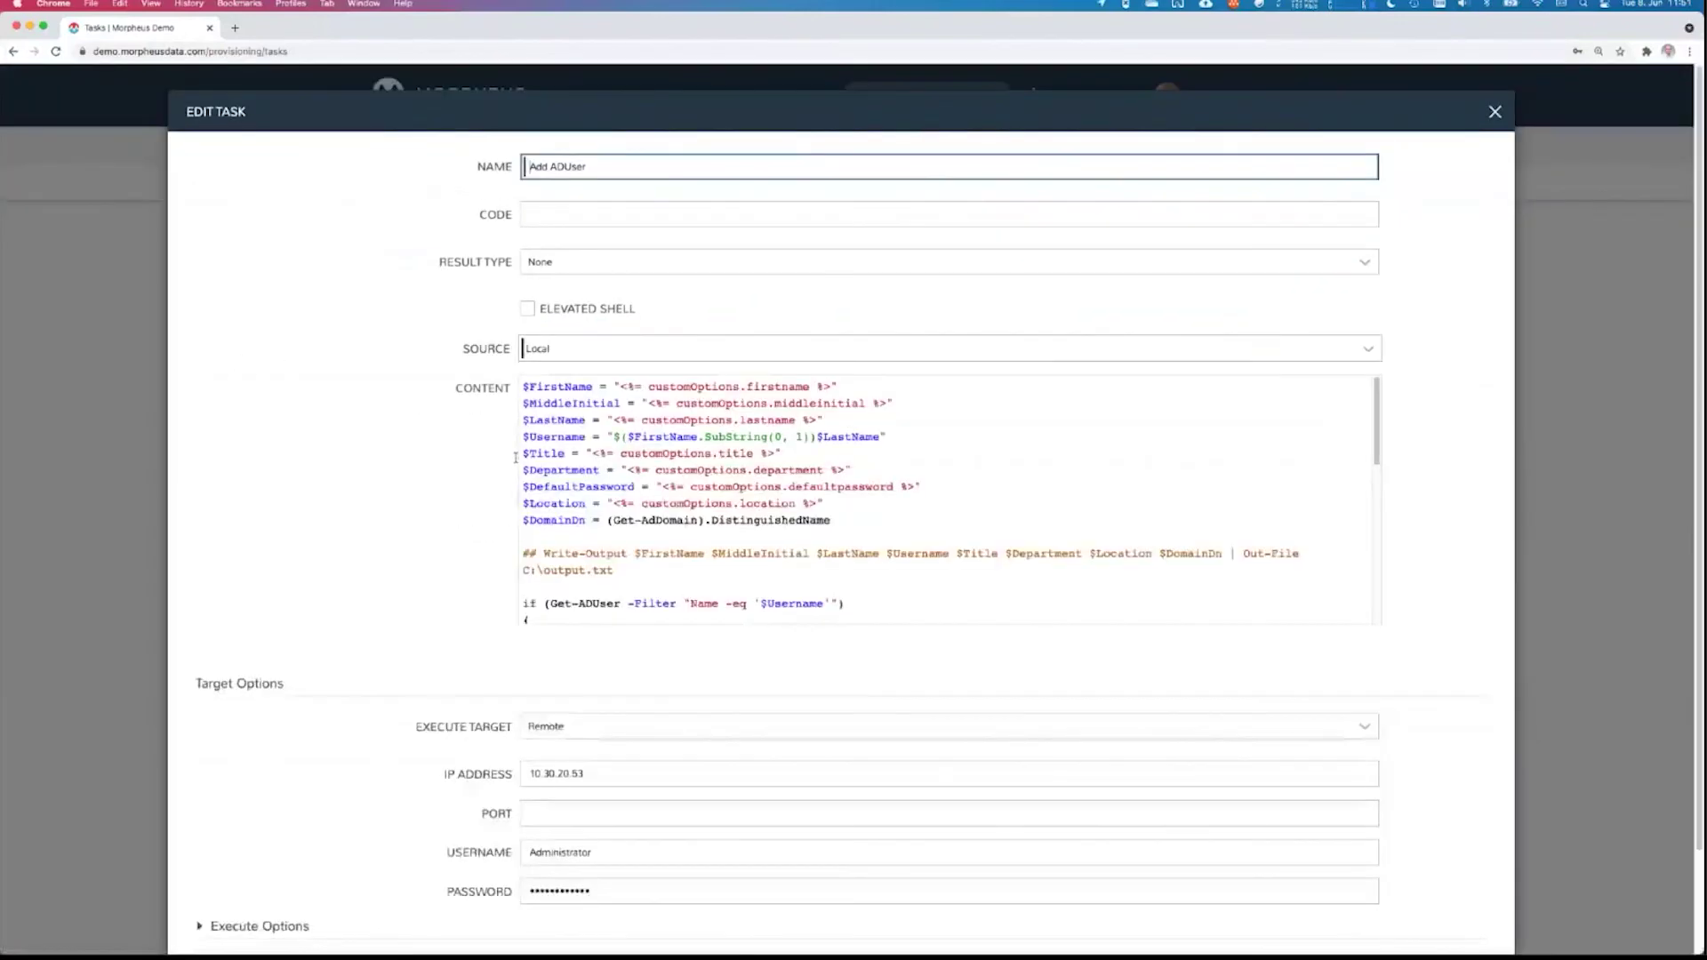
pyautogui.scroll(-1, 657, 420)
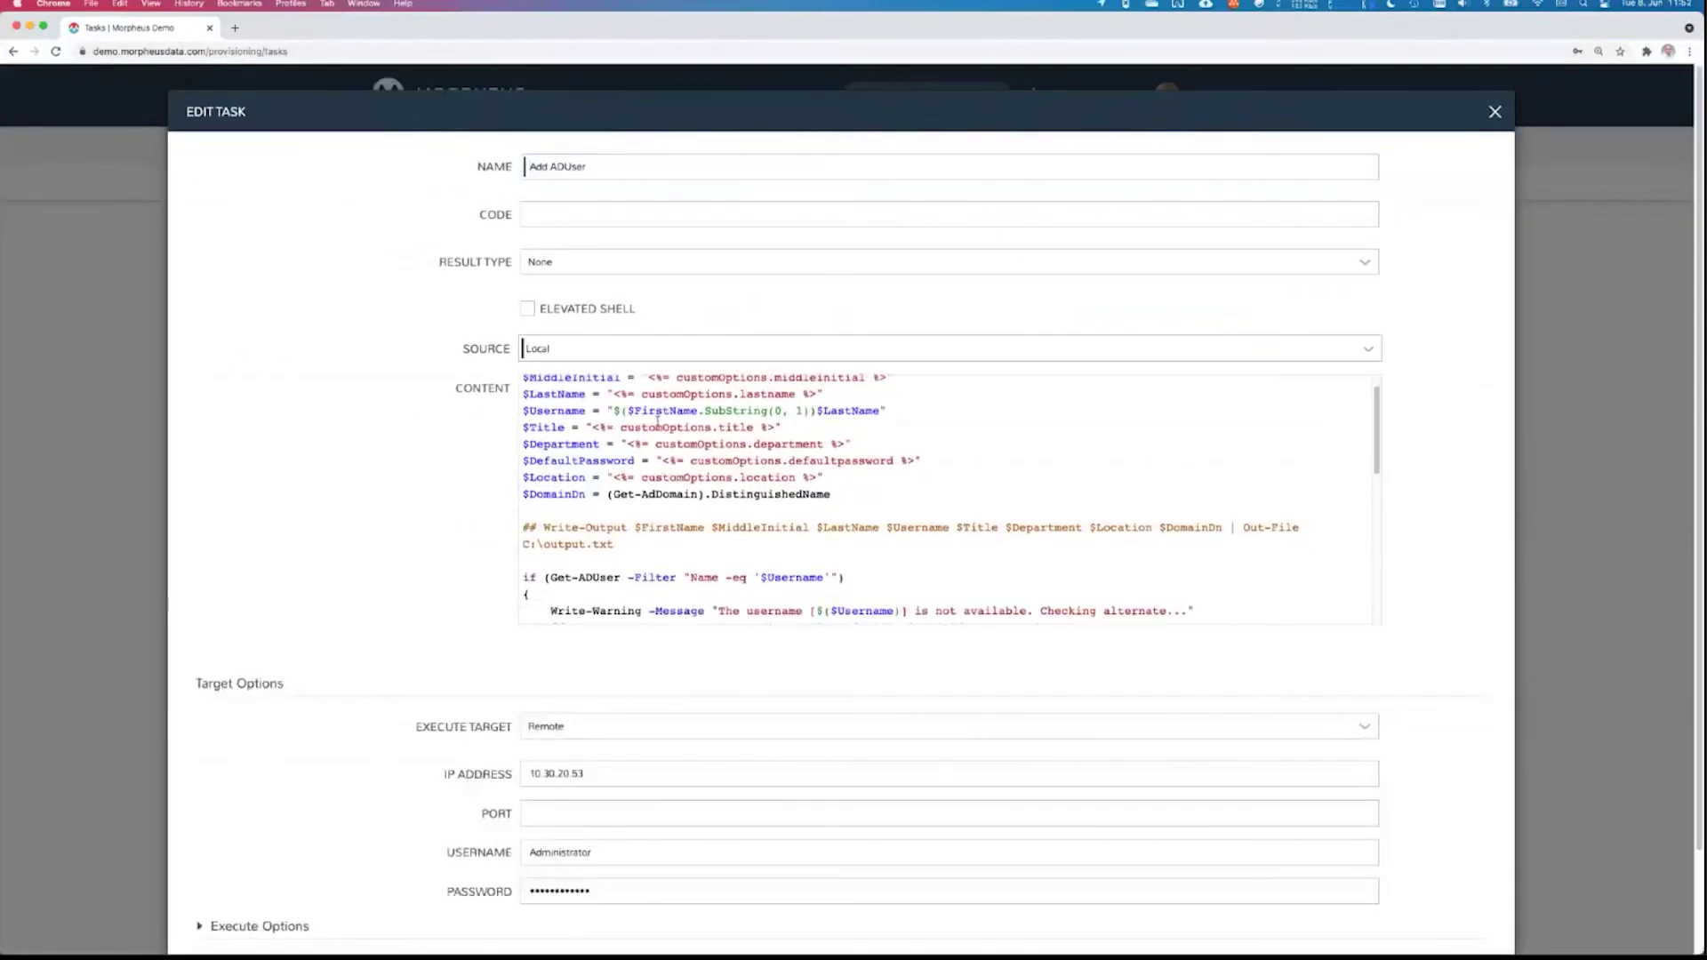
pyautogui.scroll(-10, 682, 490)
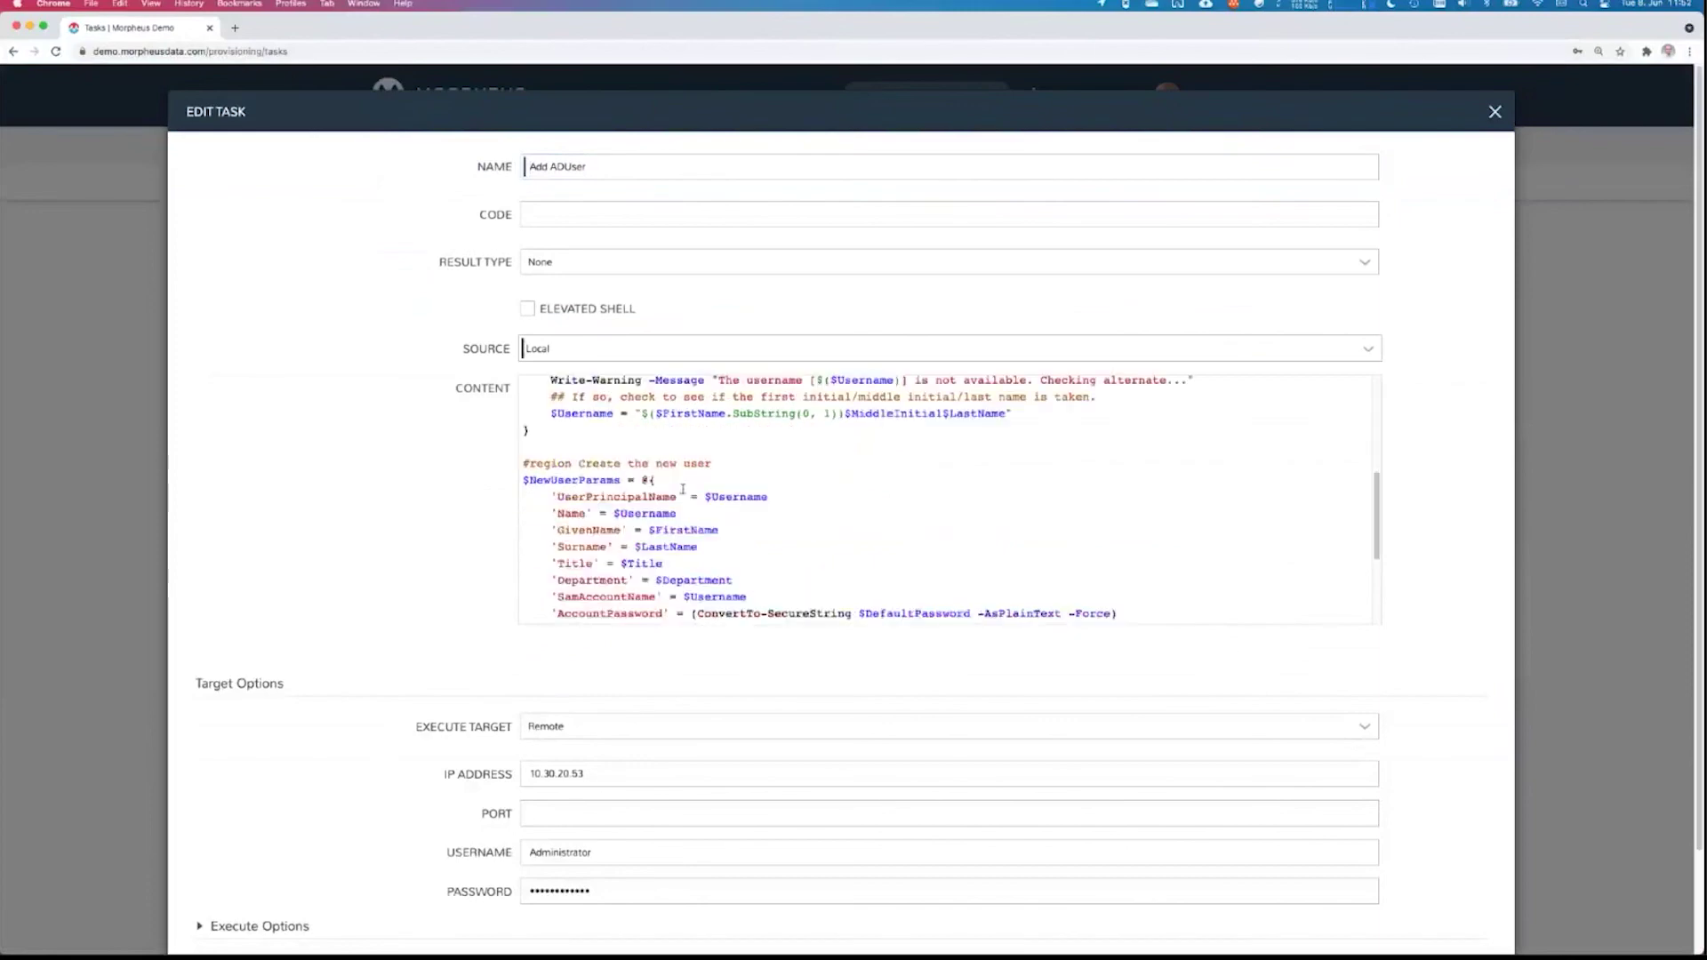
pyautogui.scroll(-2, 322, 518)
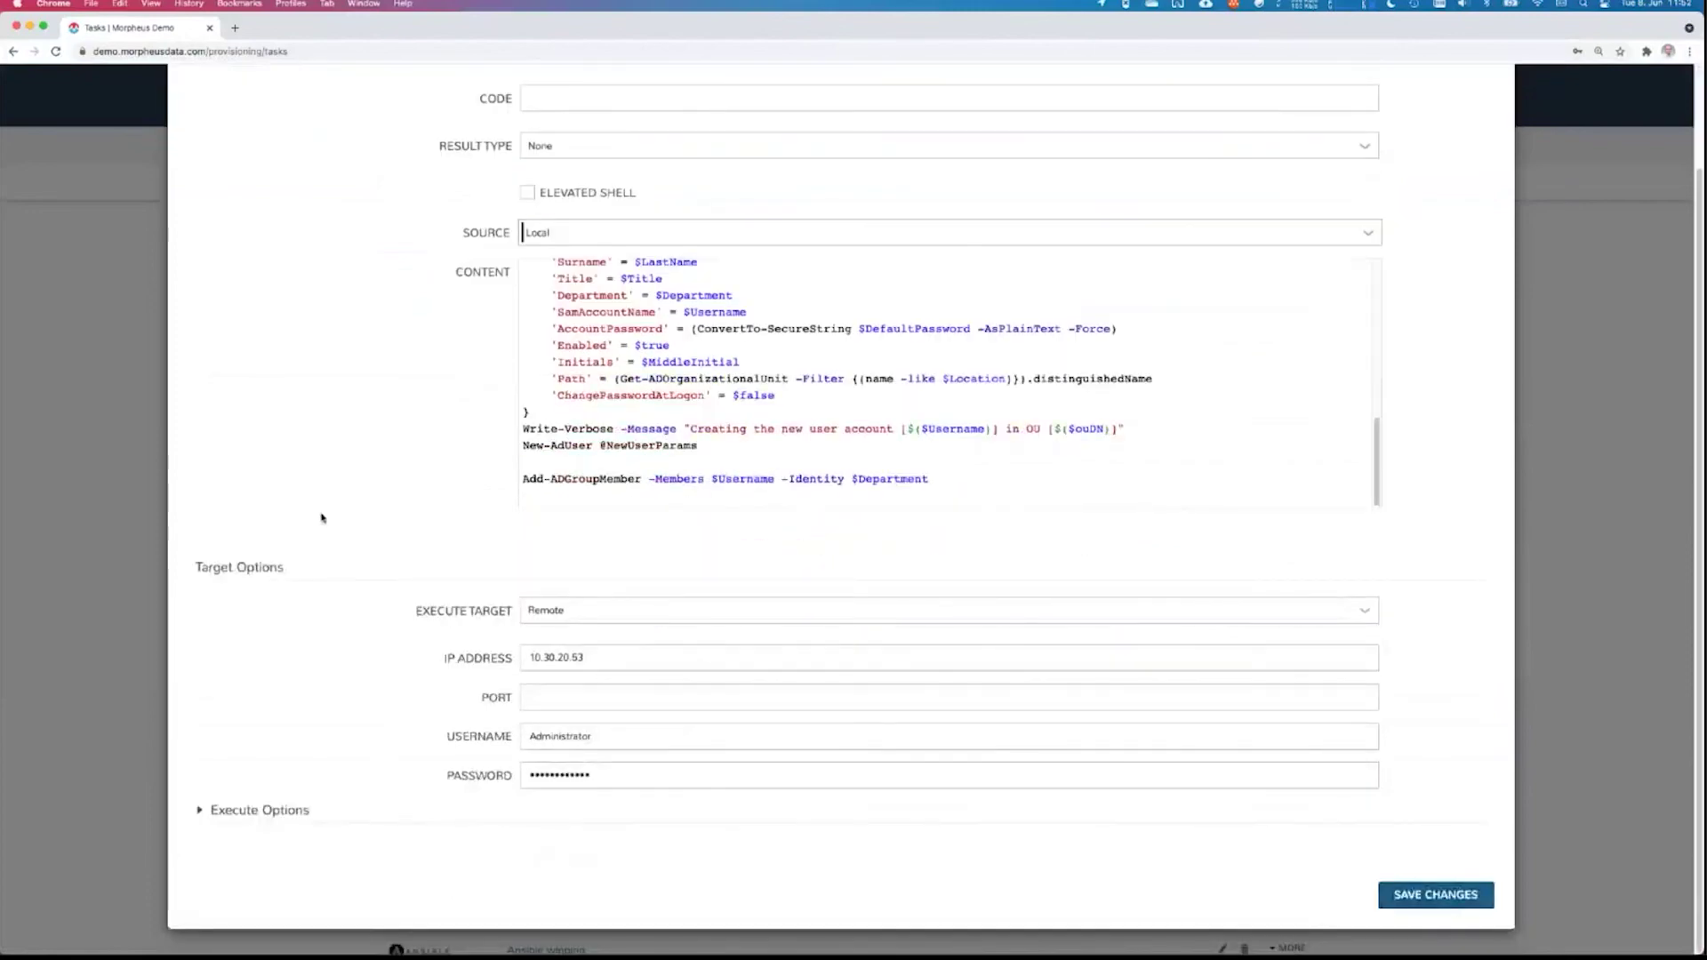
pyautogui.scroll(2, 322, 517)
pyautogui.click(1499, 116)
# Execute the Add ADUser task with the context type None
pyautogui.click(1288, 427)
pyautogui.click(1211, 458)
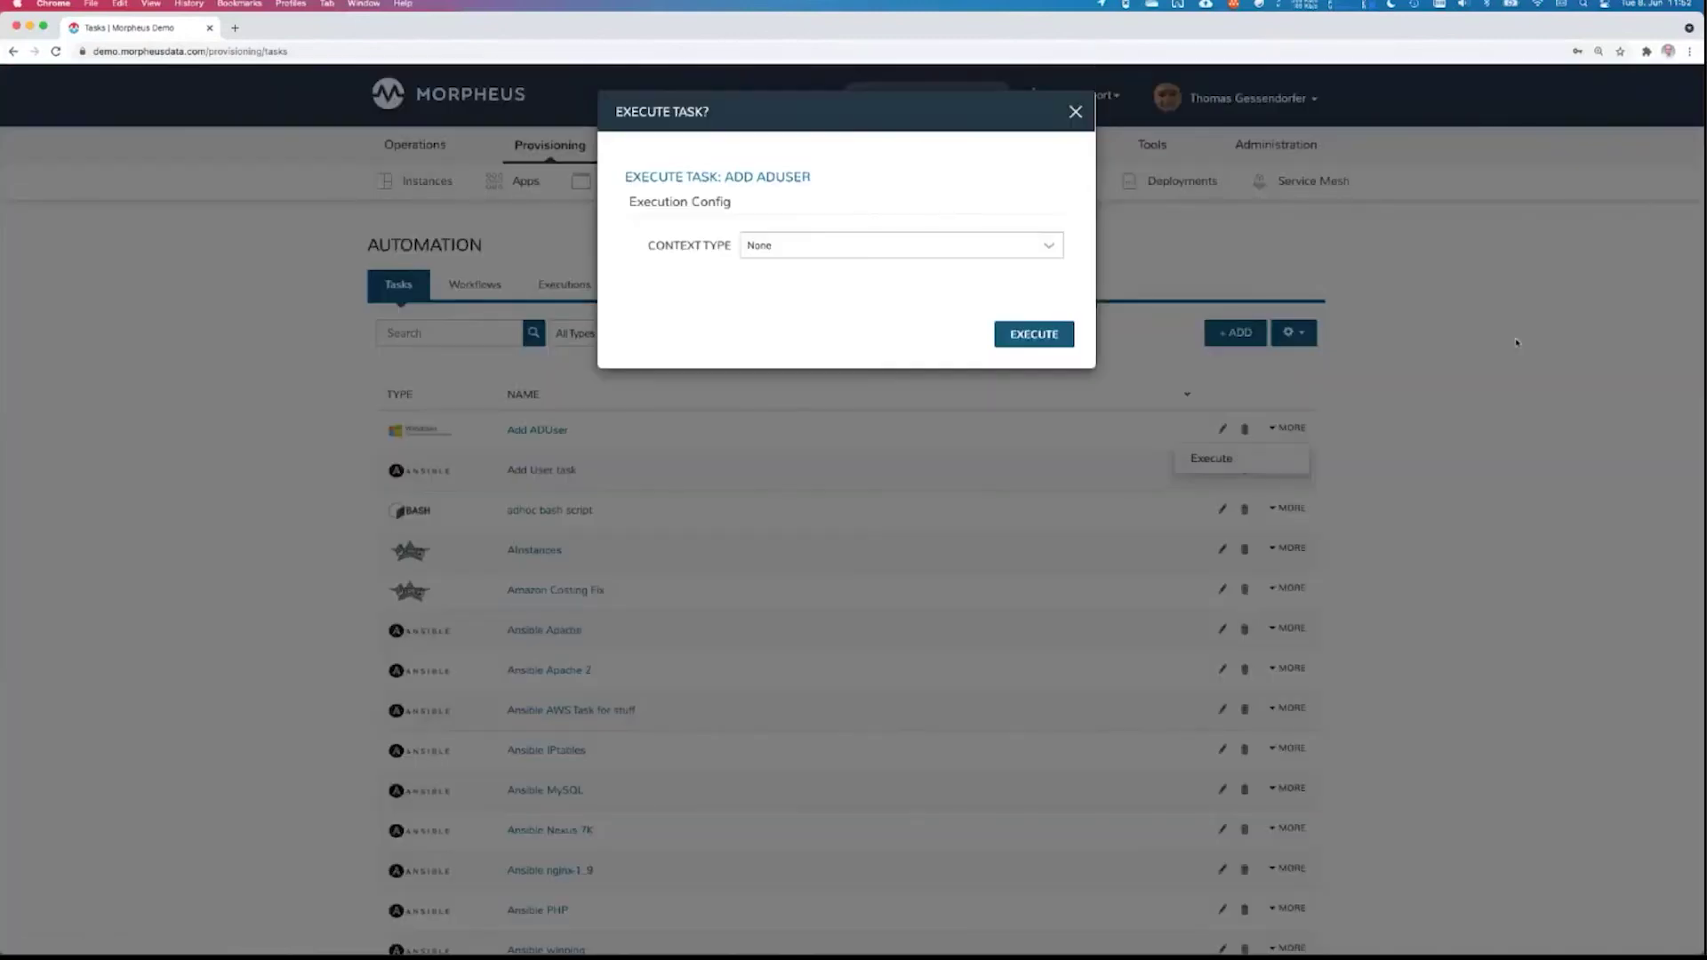
pyautogui.click(1034, 333)
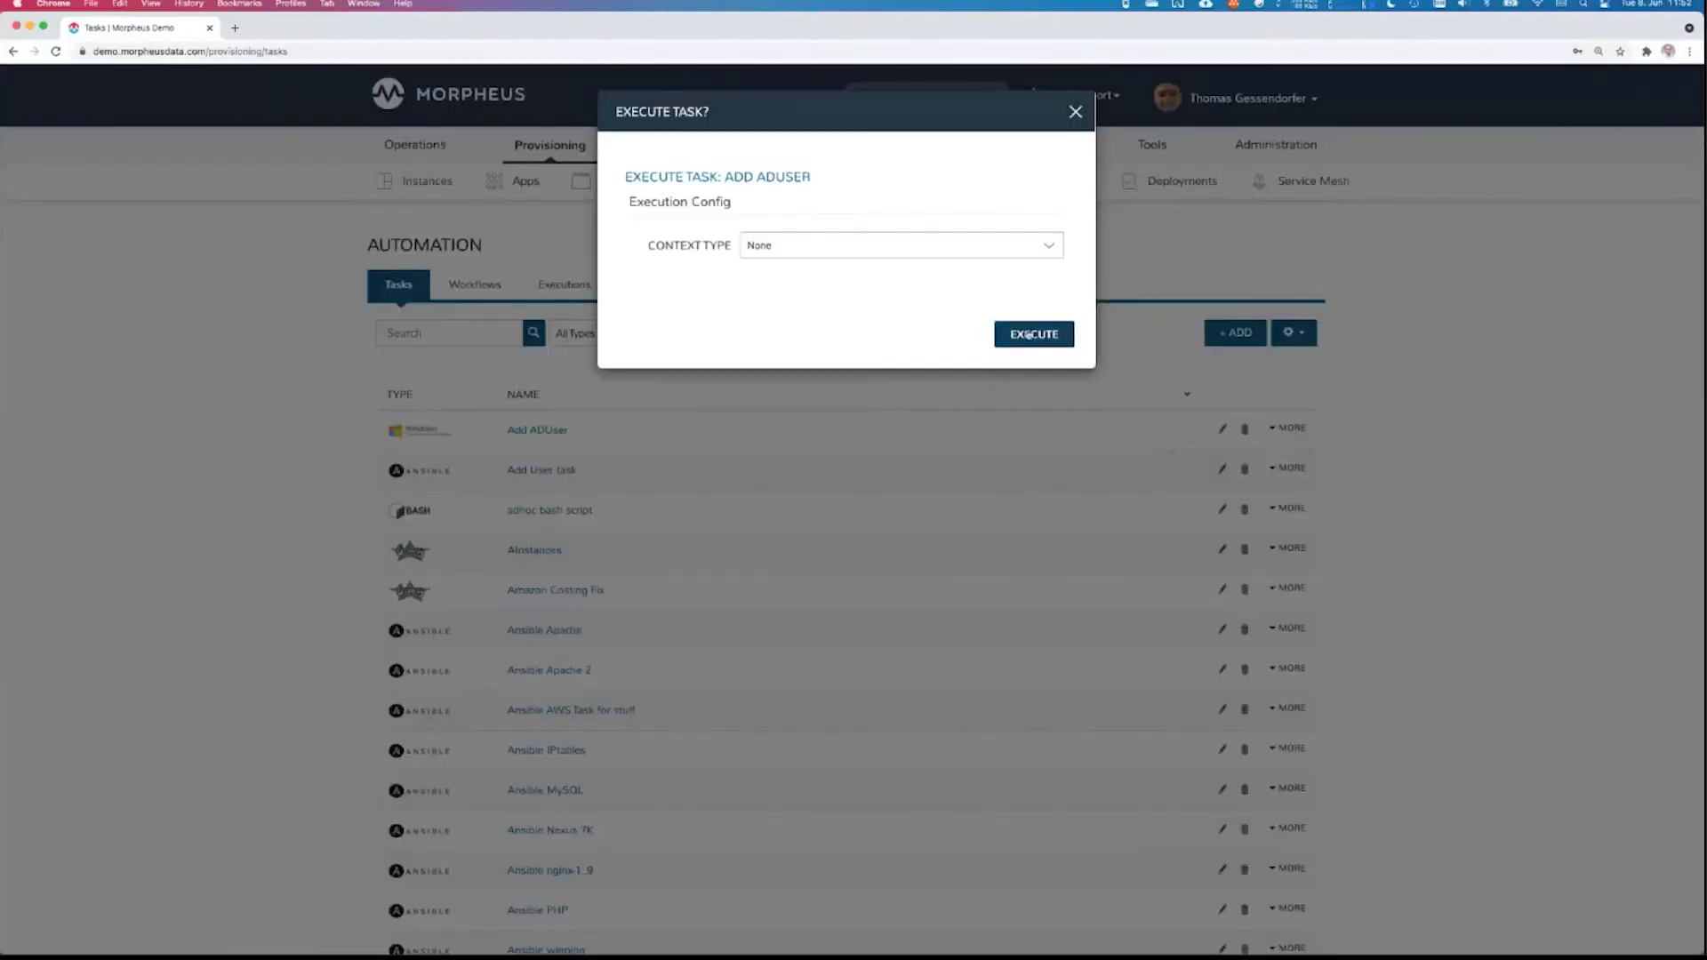
# Open the execution form of the Add ADUser workflow, look over its input fields, and close it without running
pyautogui.click(475, 285)
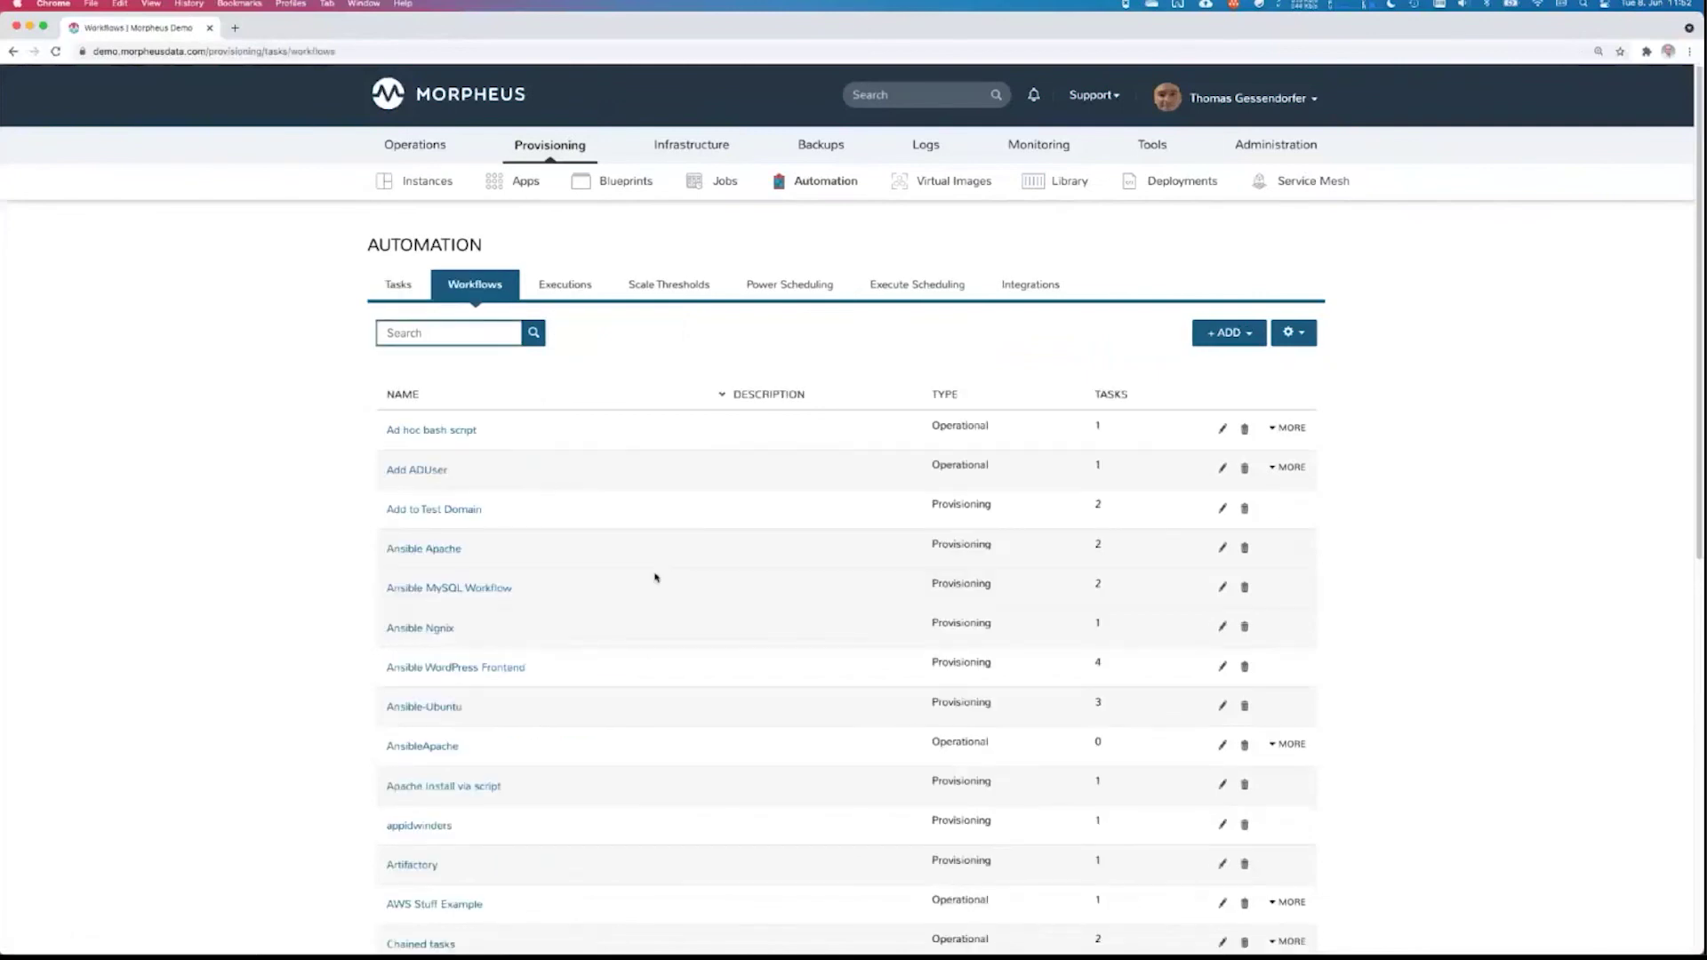
pyautogui.click(1288, 467)
pyautogui.click(1268, 500)
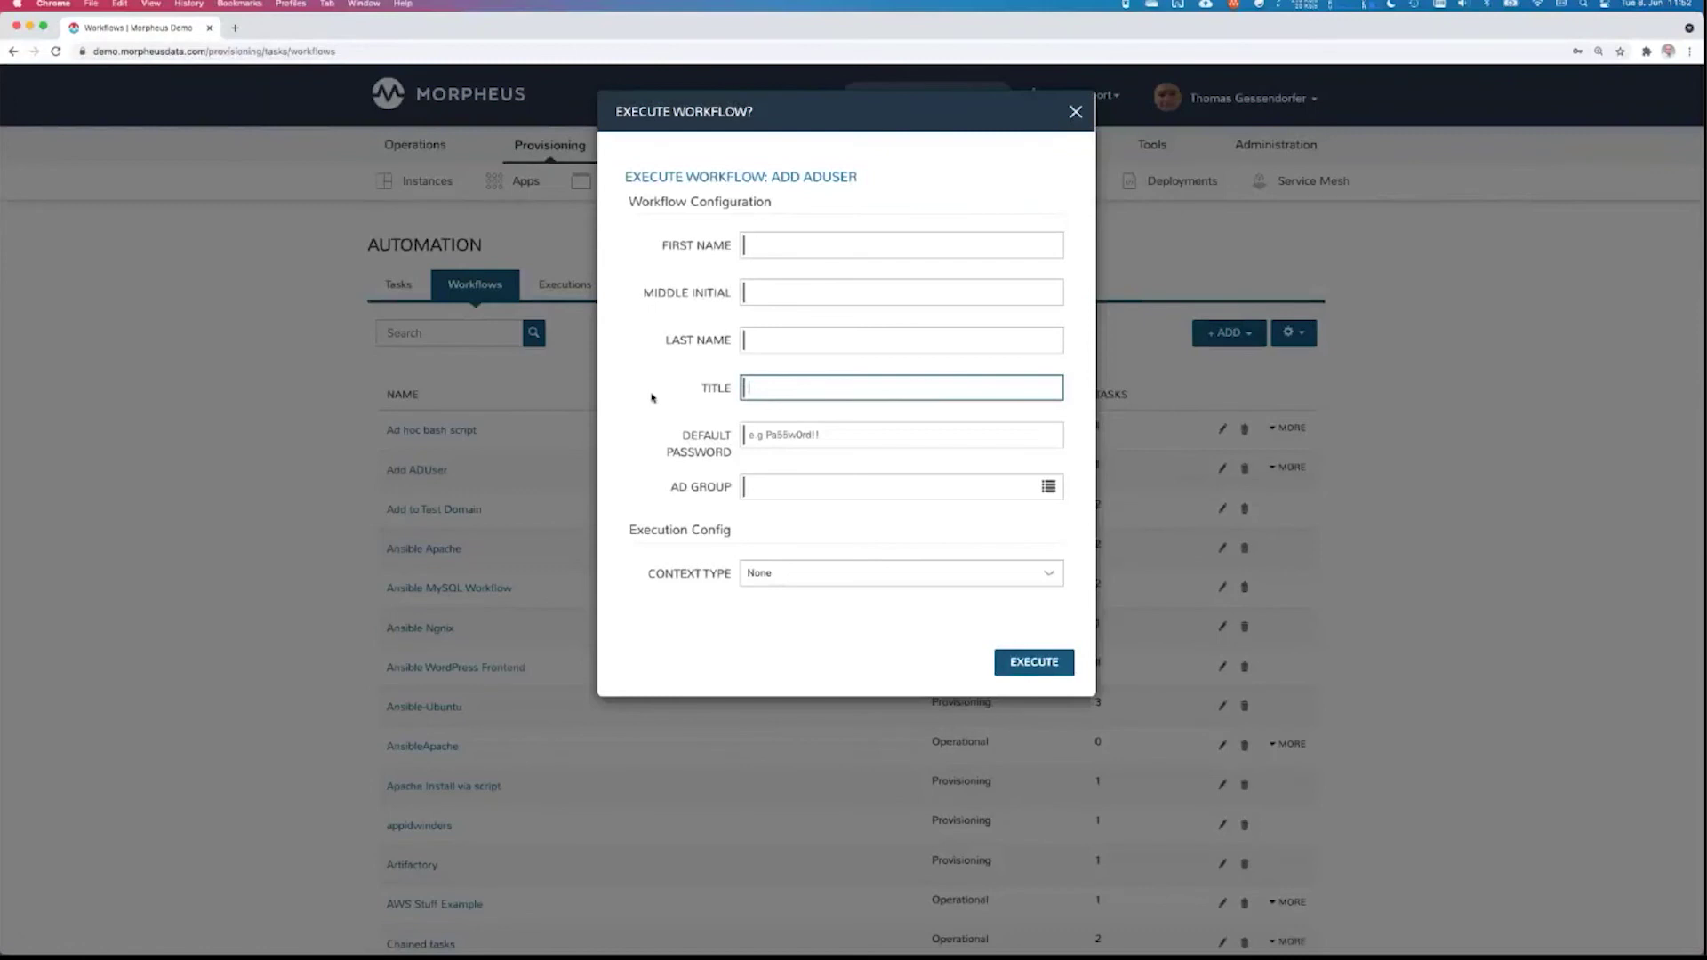
pyautogui.click(756, 251)
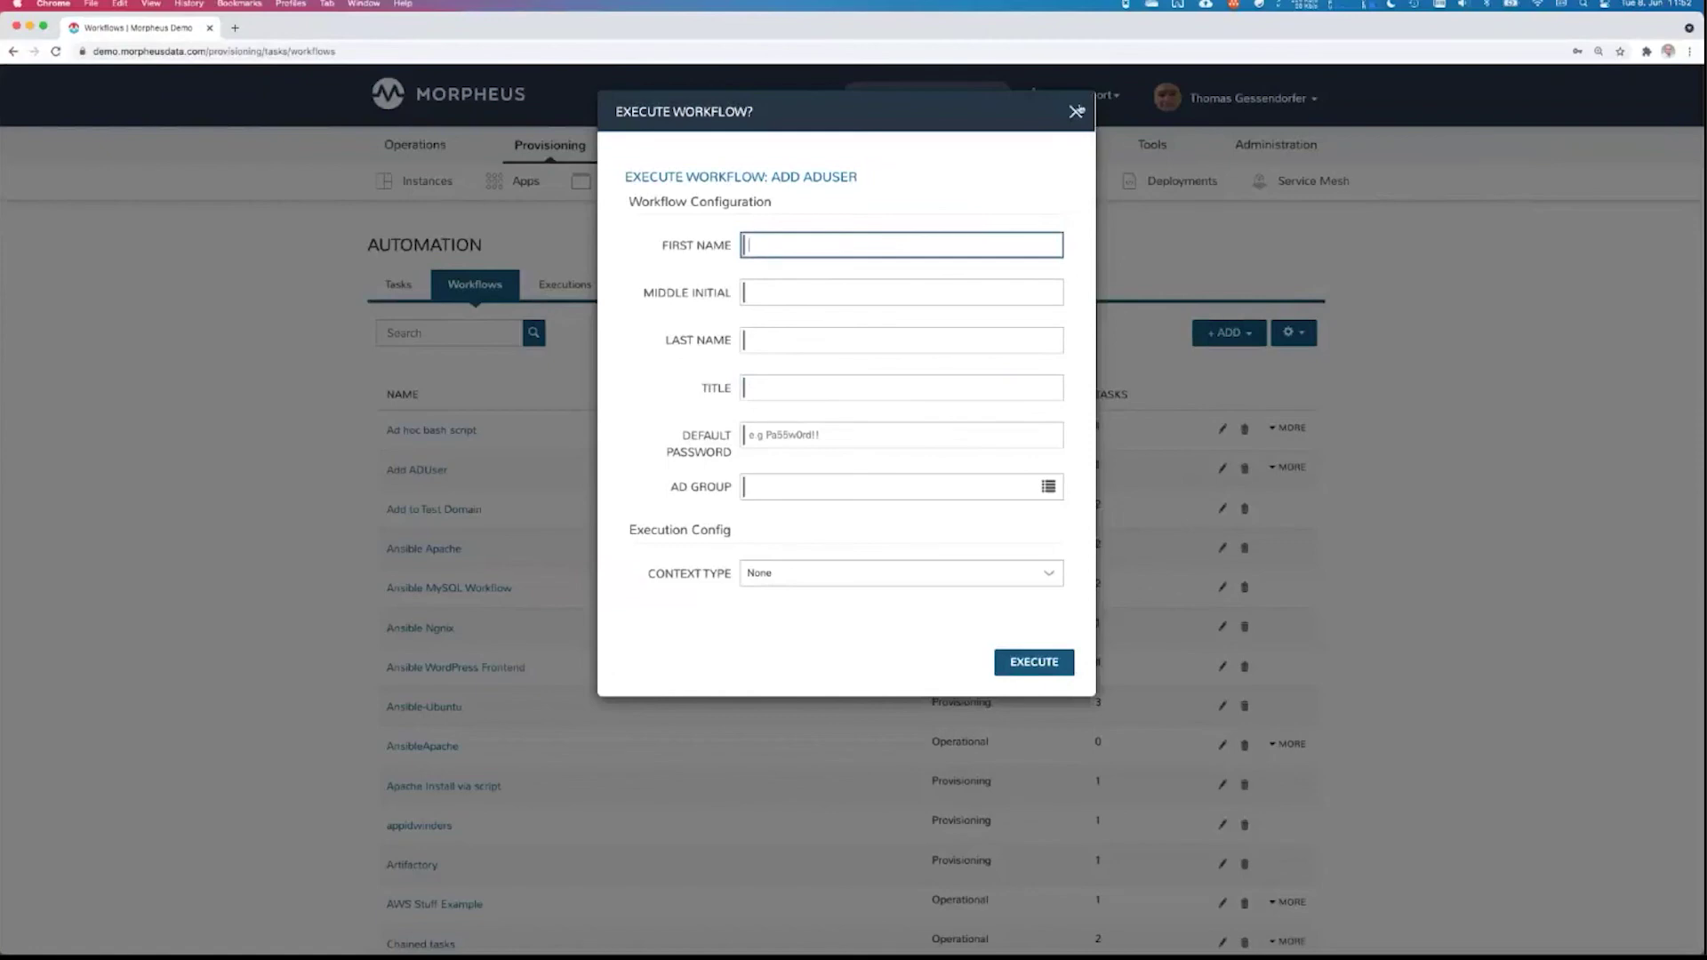
pyautogui.click(1076, 110)
# Switch to the Service Catalog persona and open the order form for the Create AD user item
pyautogui.click(1249, 98)
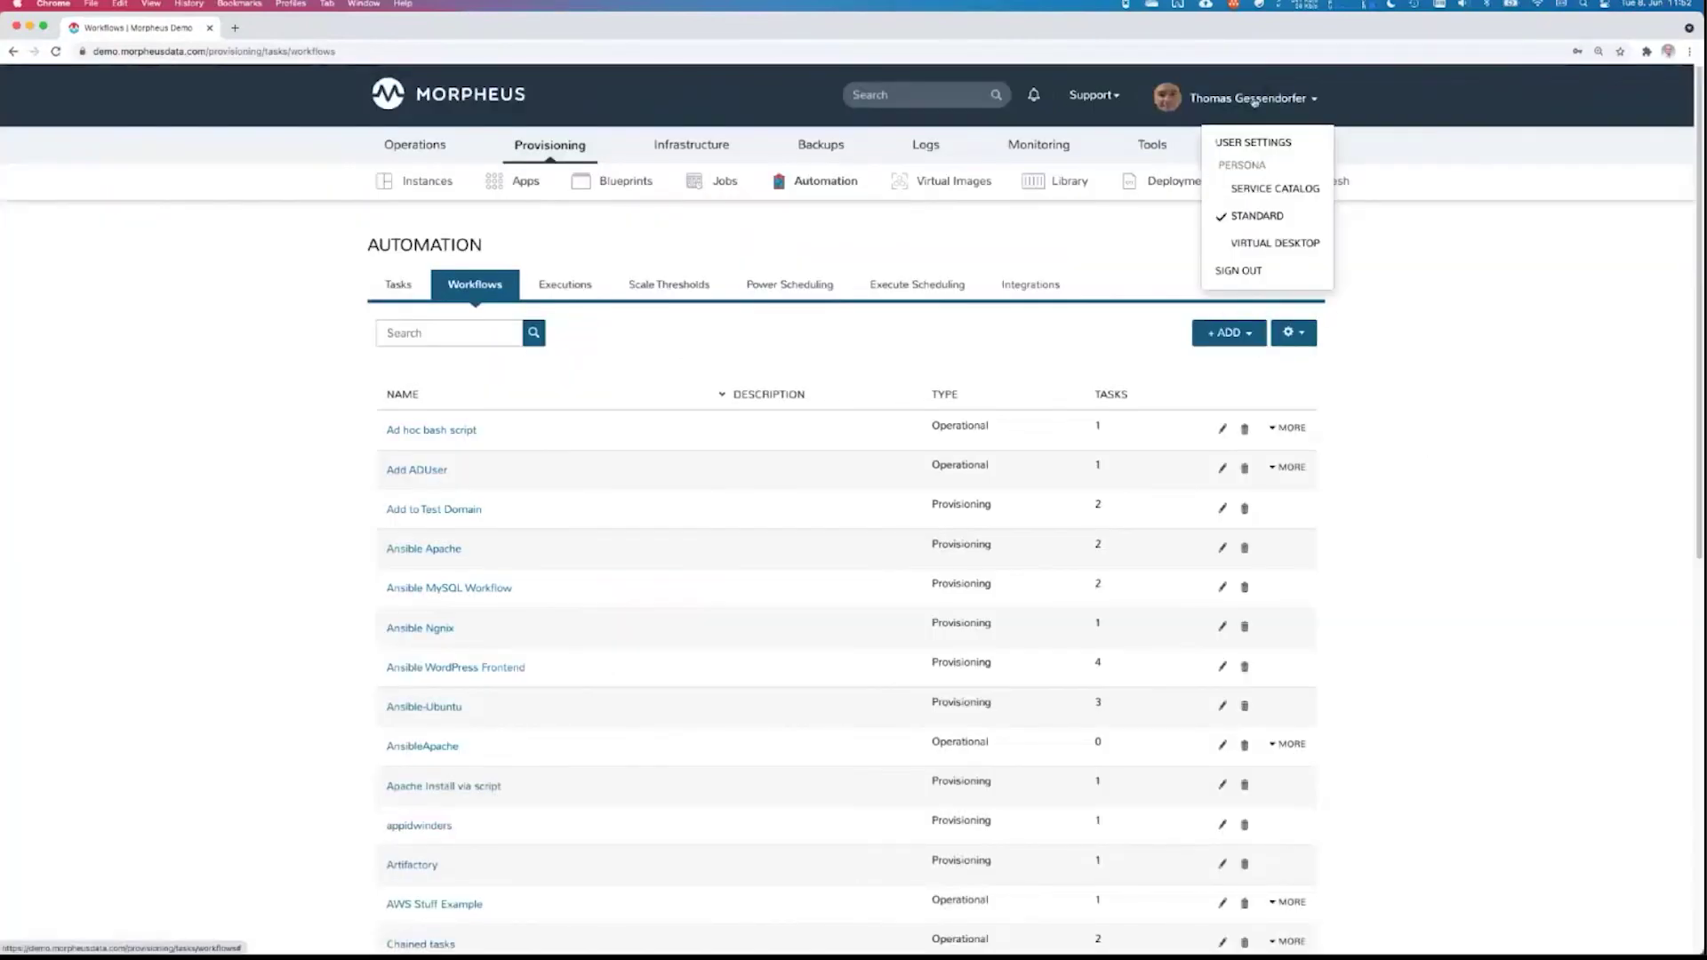
pyautogui.click(1280, 222)
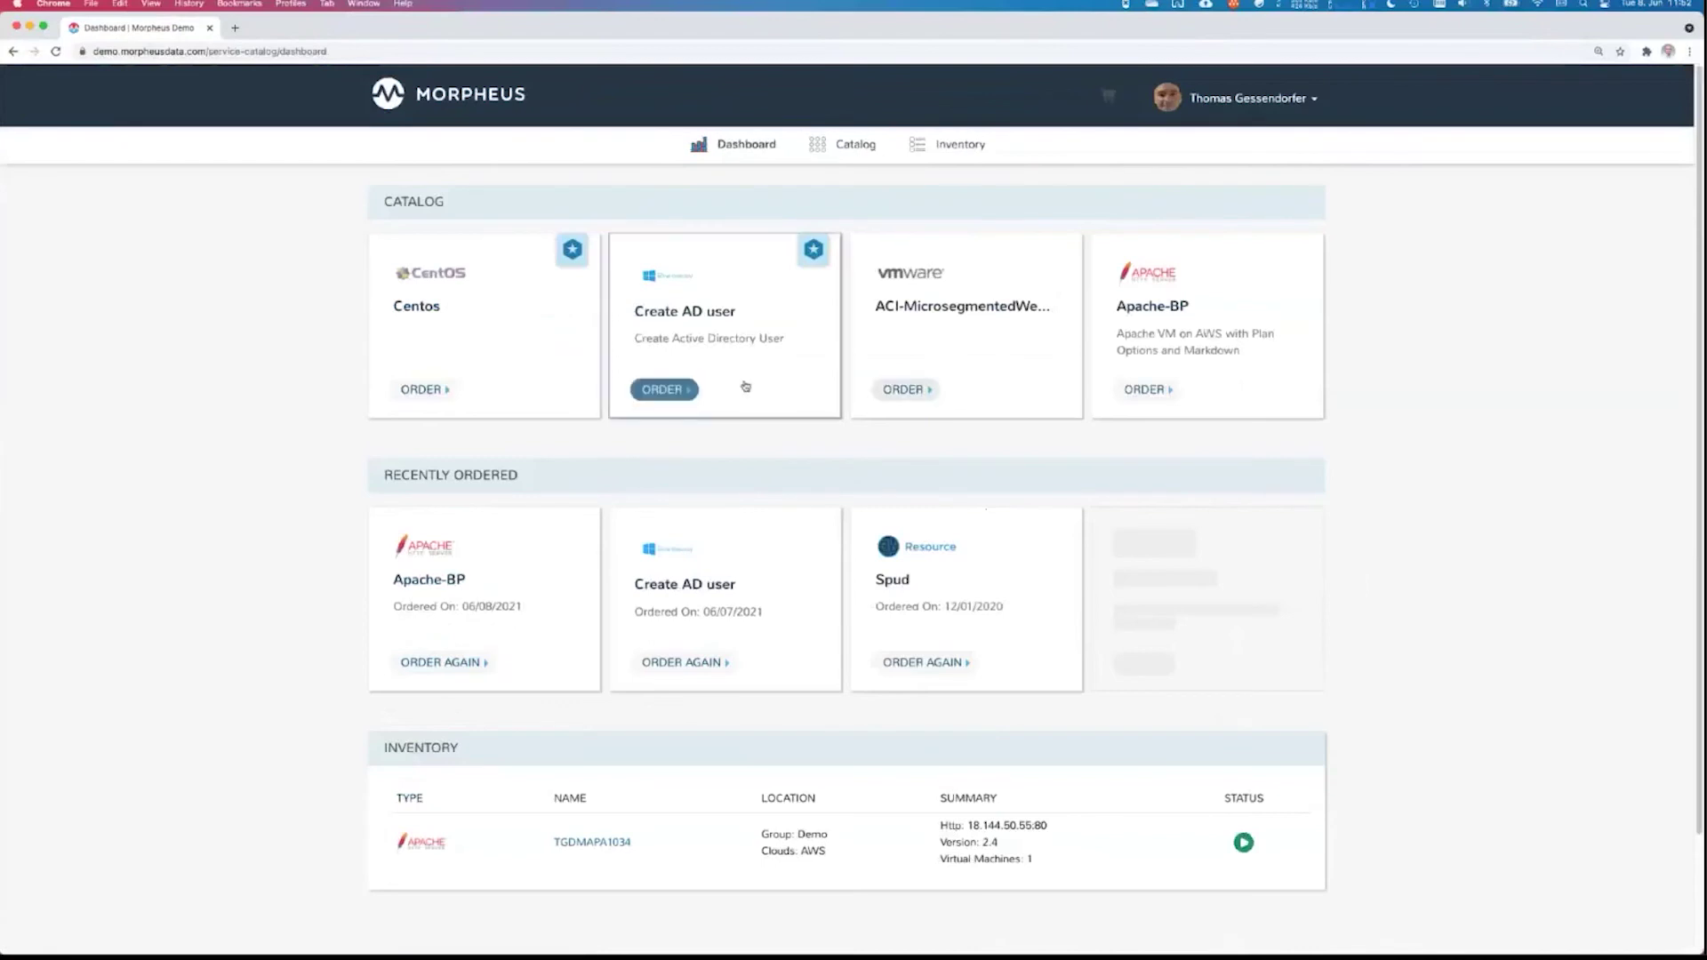
pyautogui.click(664, 389)
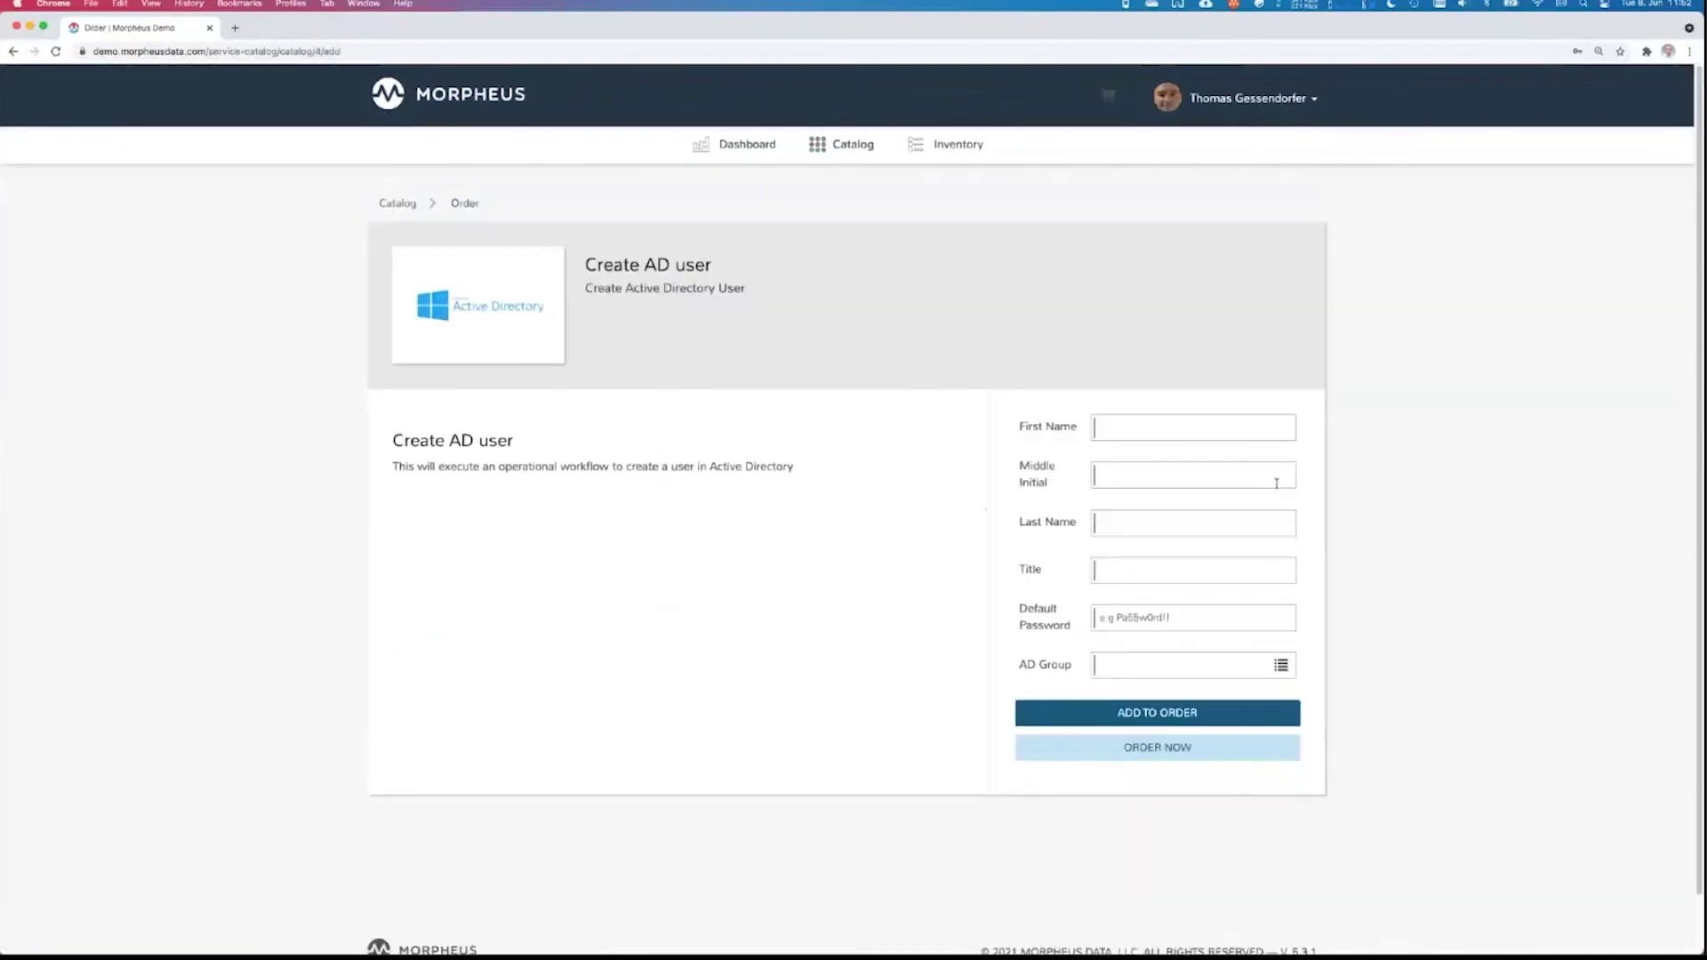
# Switch back to the Standard persona and open the automation task list under Provisioning
pyautogui.click(1249, 98)
pyautogui.click(1242, 213)
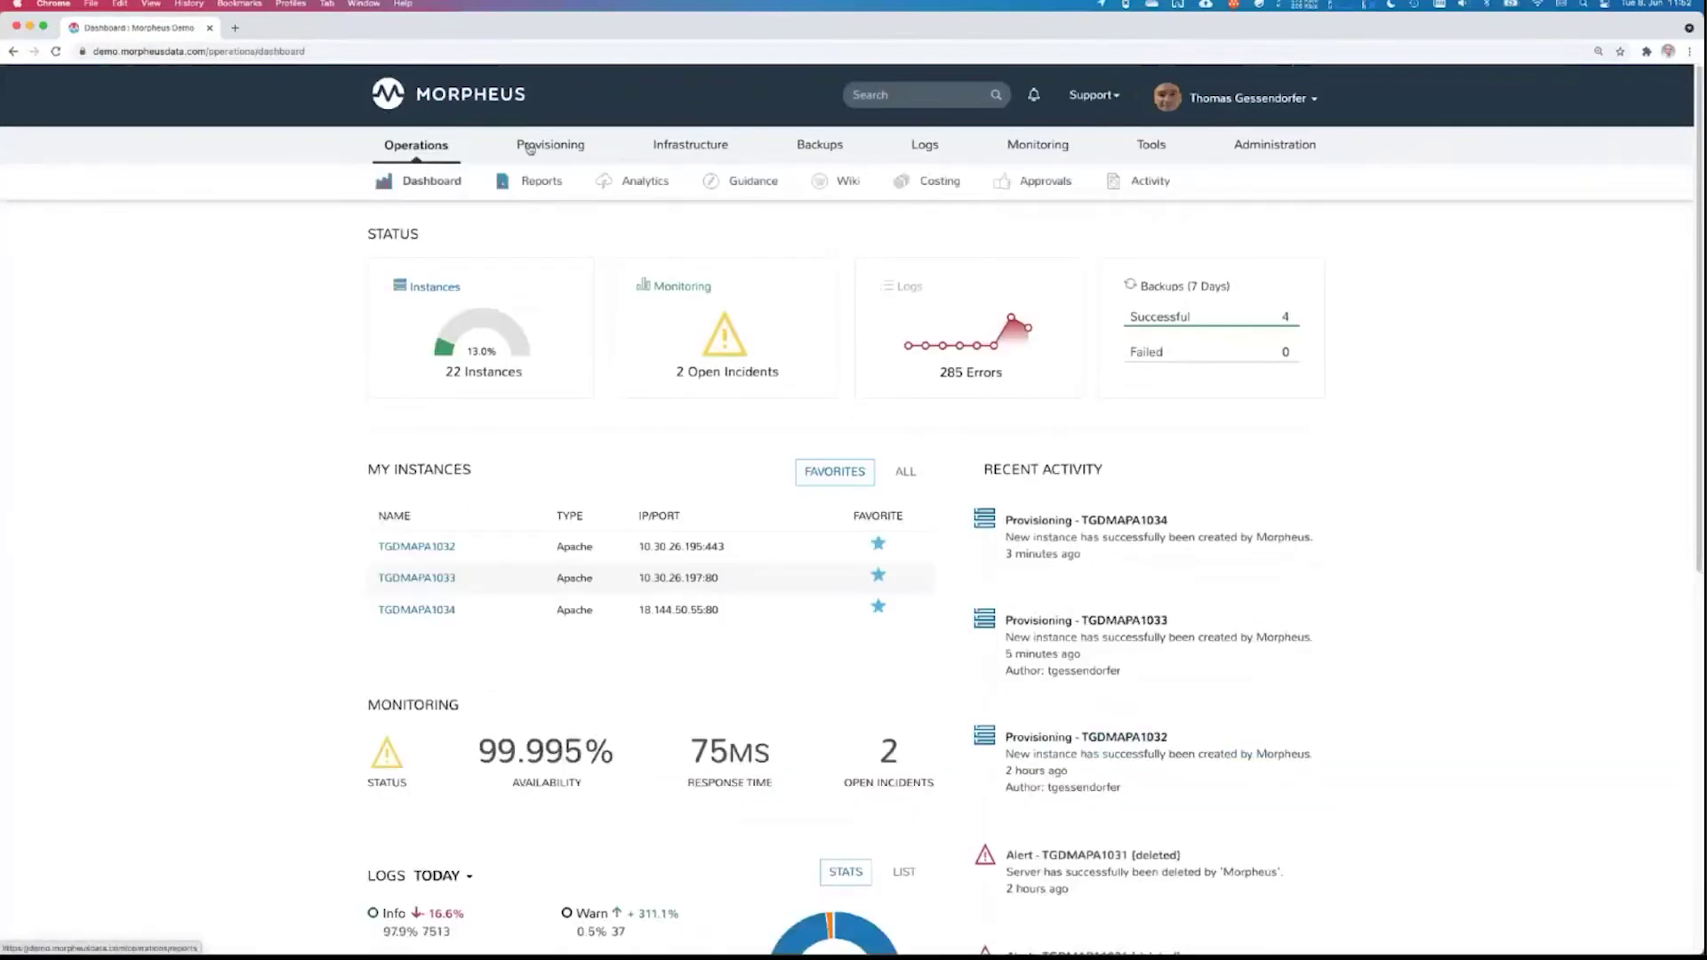
pyautogui.moveTo(531, 147)
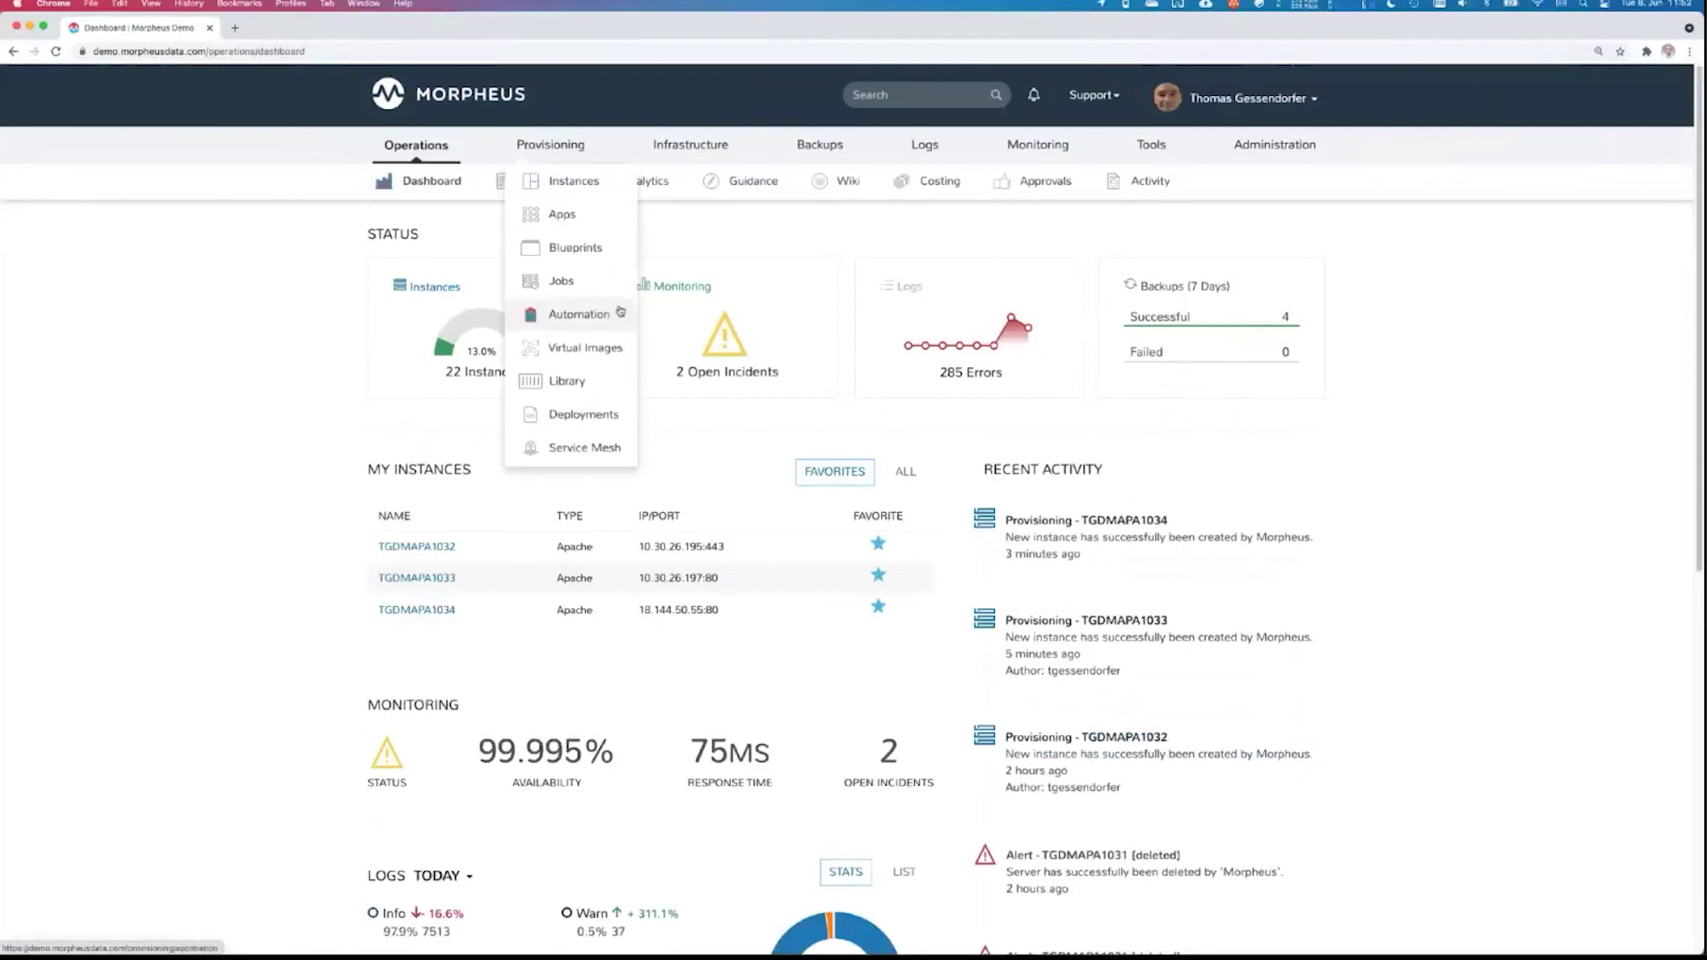
pyautogui.click(551, 314)
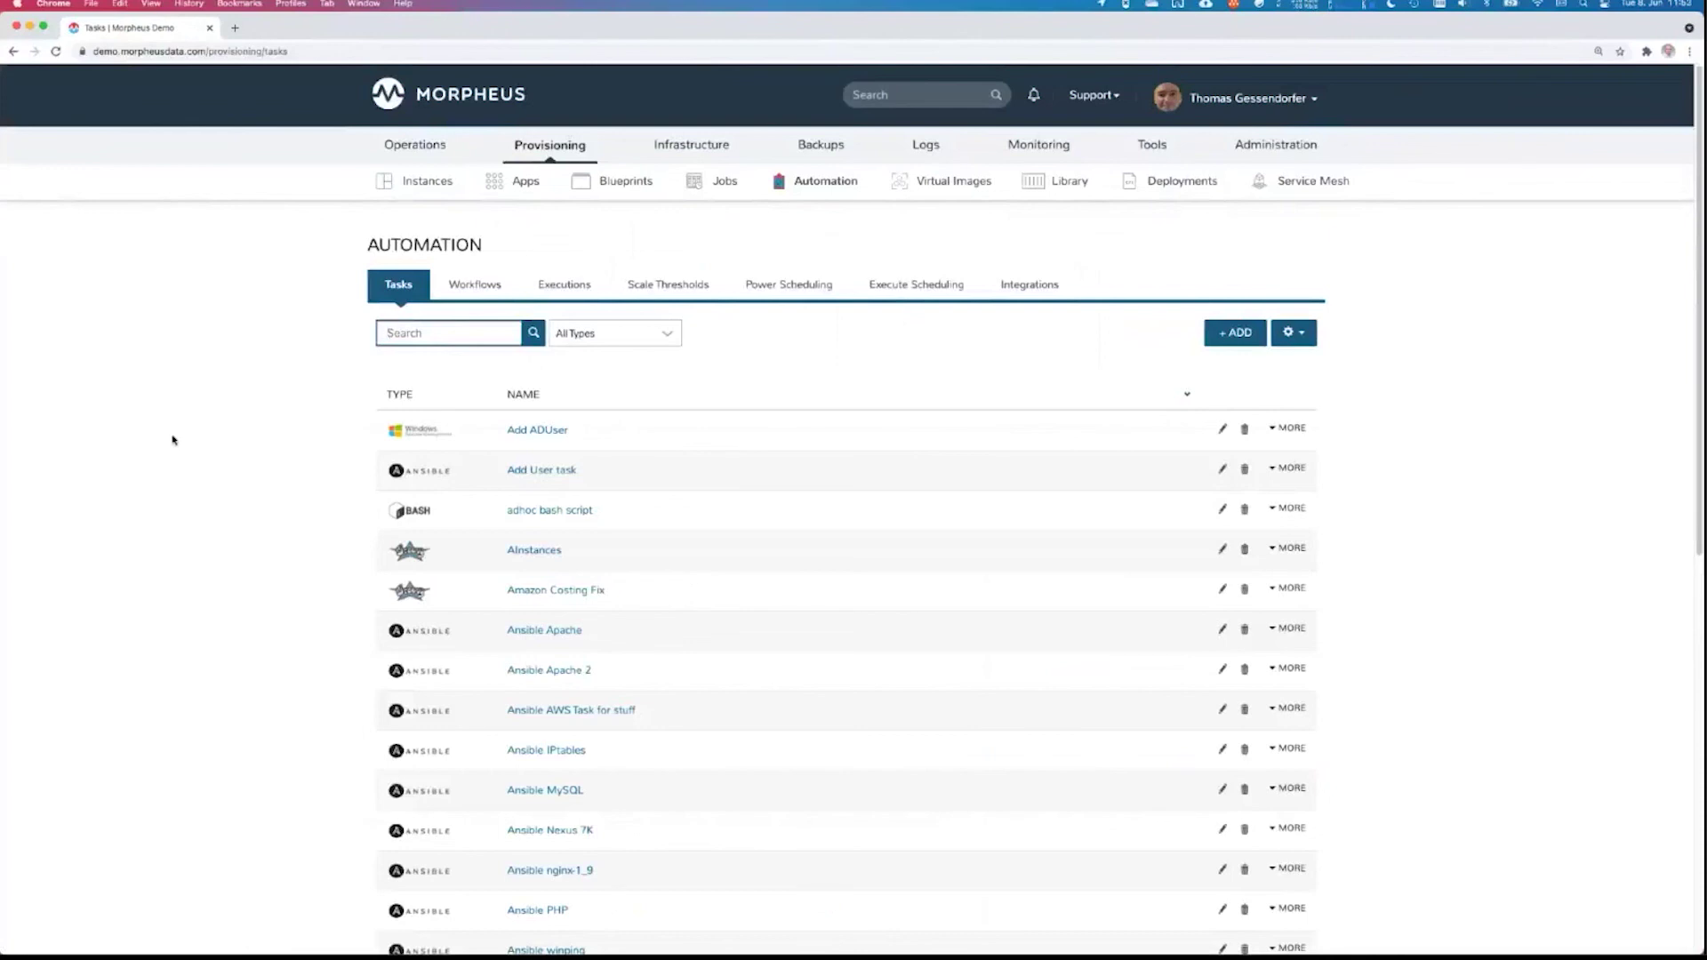
pyautogui.click(173, 439)
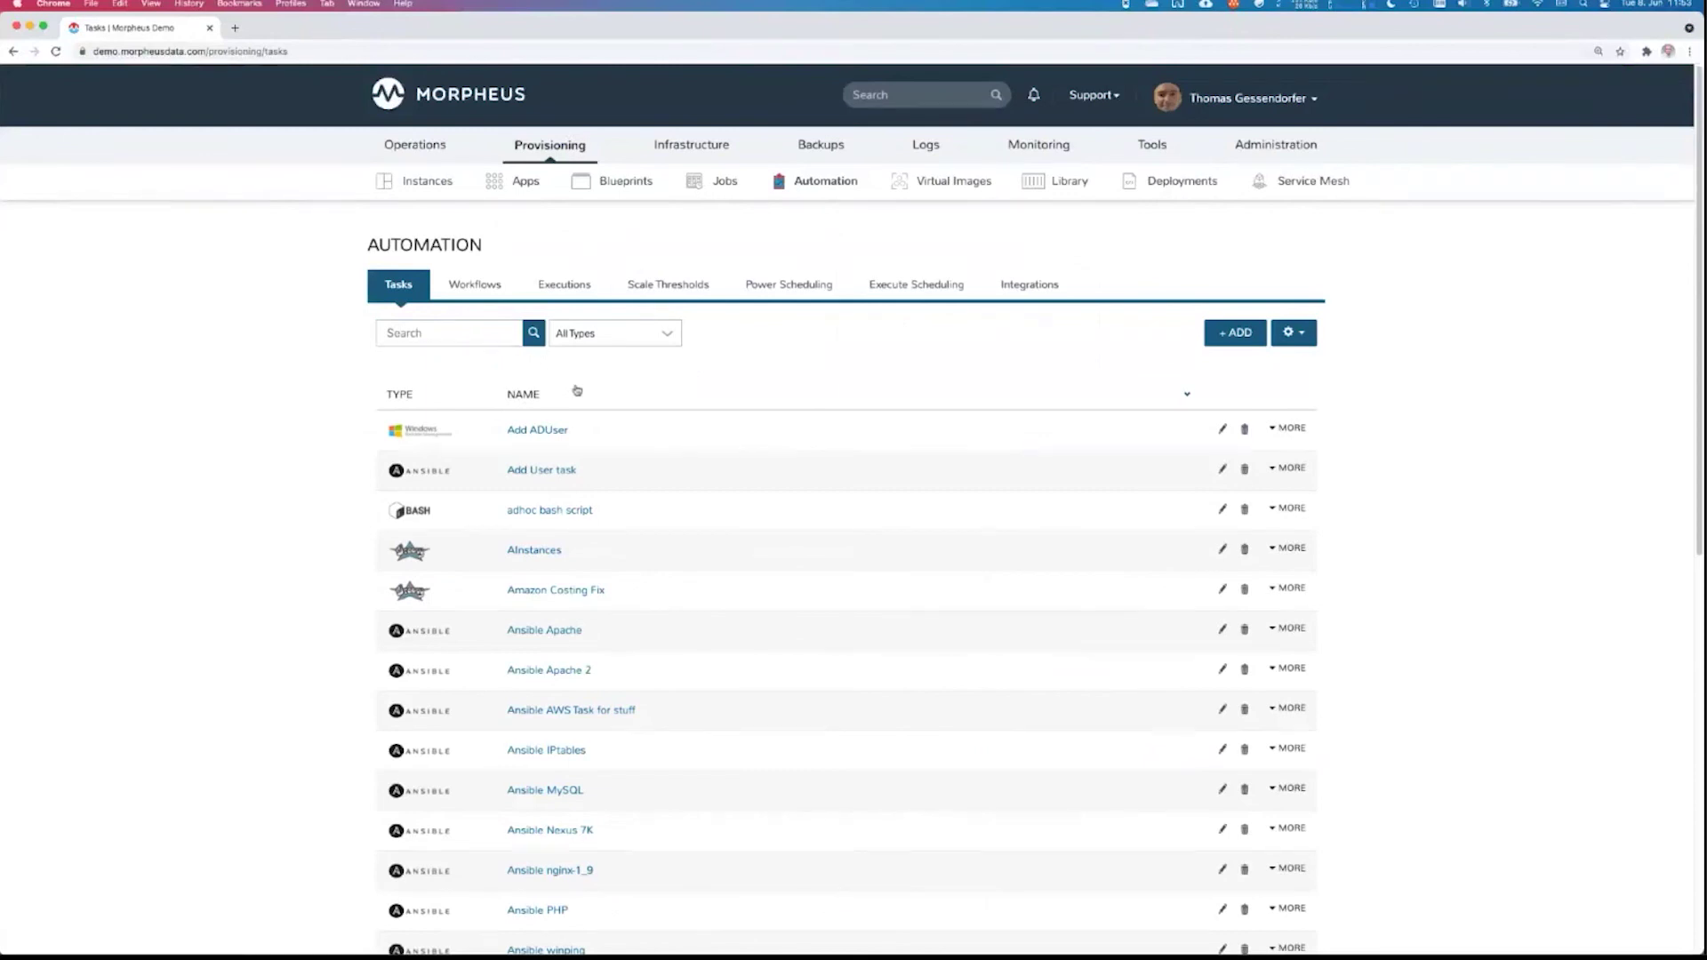
# Open the TGDMAPA1032 instance from the provisioning instance list and look over its details
pyautogui.moveTo(549, 147)
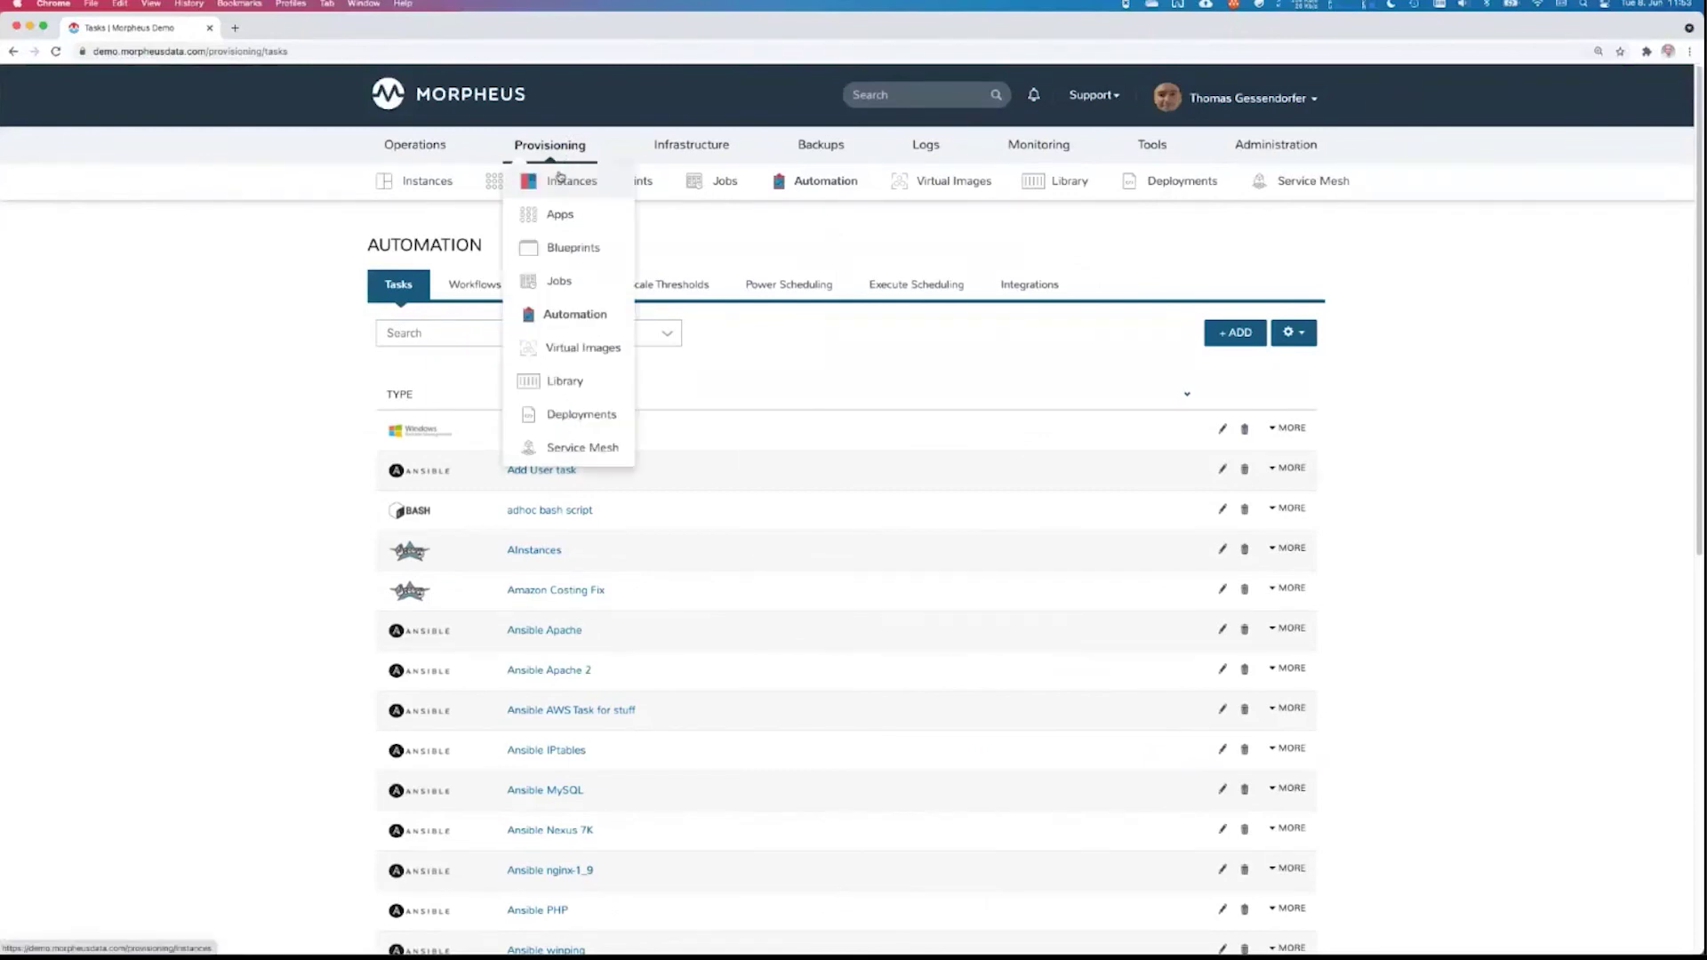
pyautogui.click(574, 181)
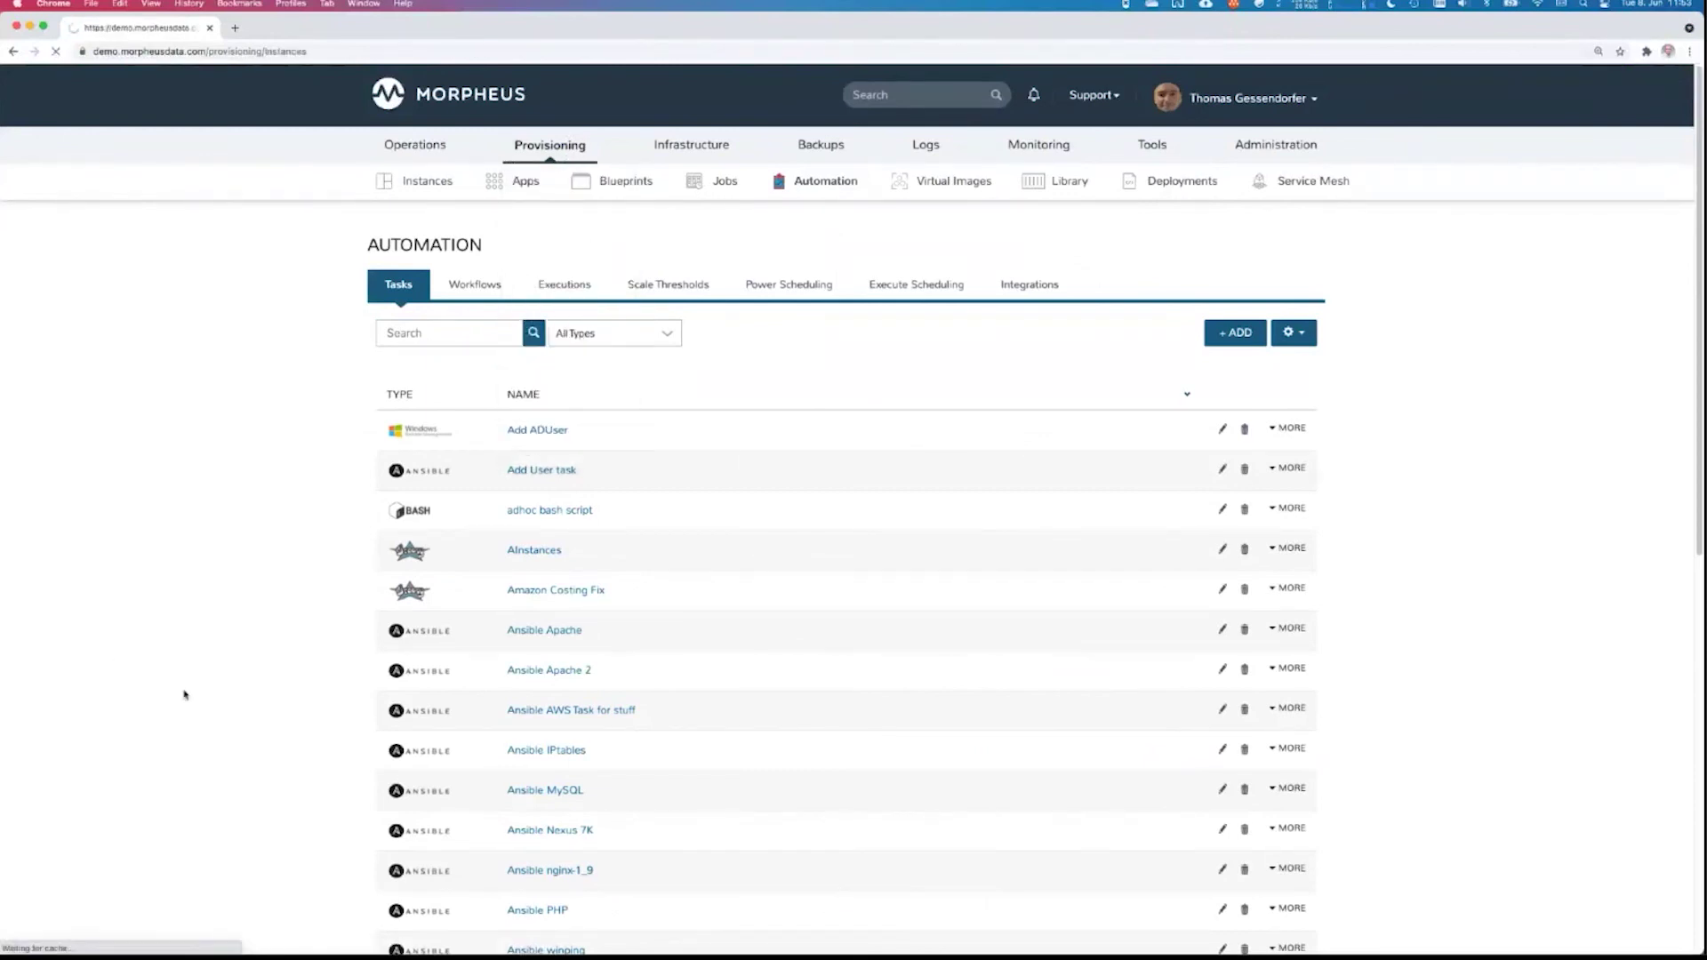
pyautogui.scroll(-10, 253, 725)
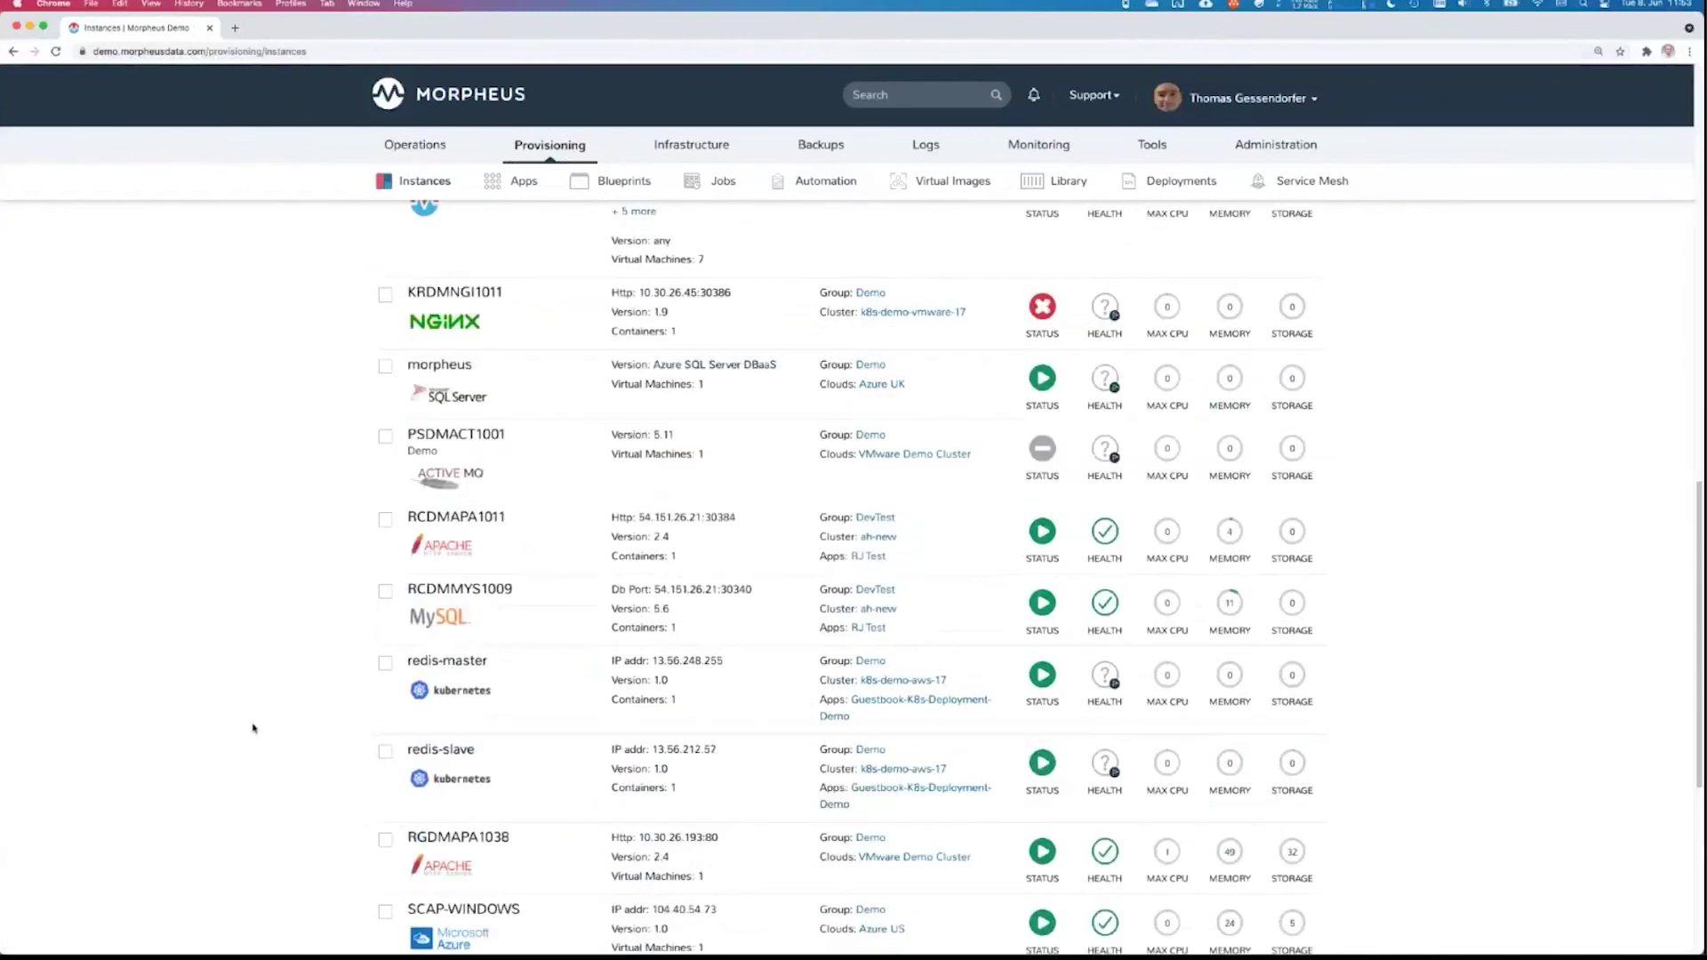
pyautogui.scroll(-5, 252, 725)
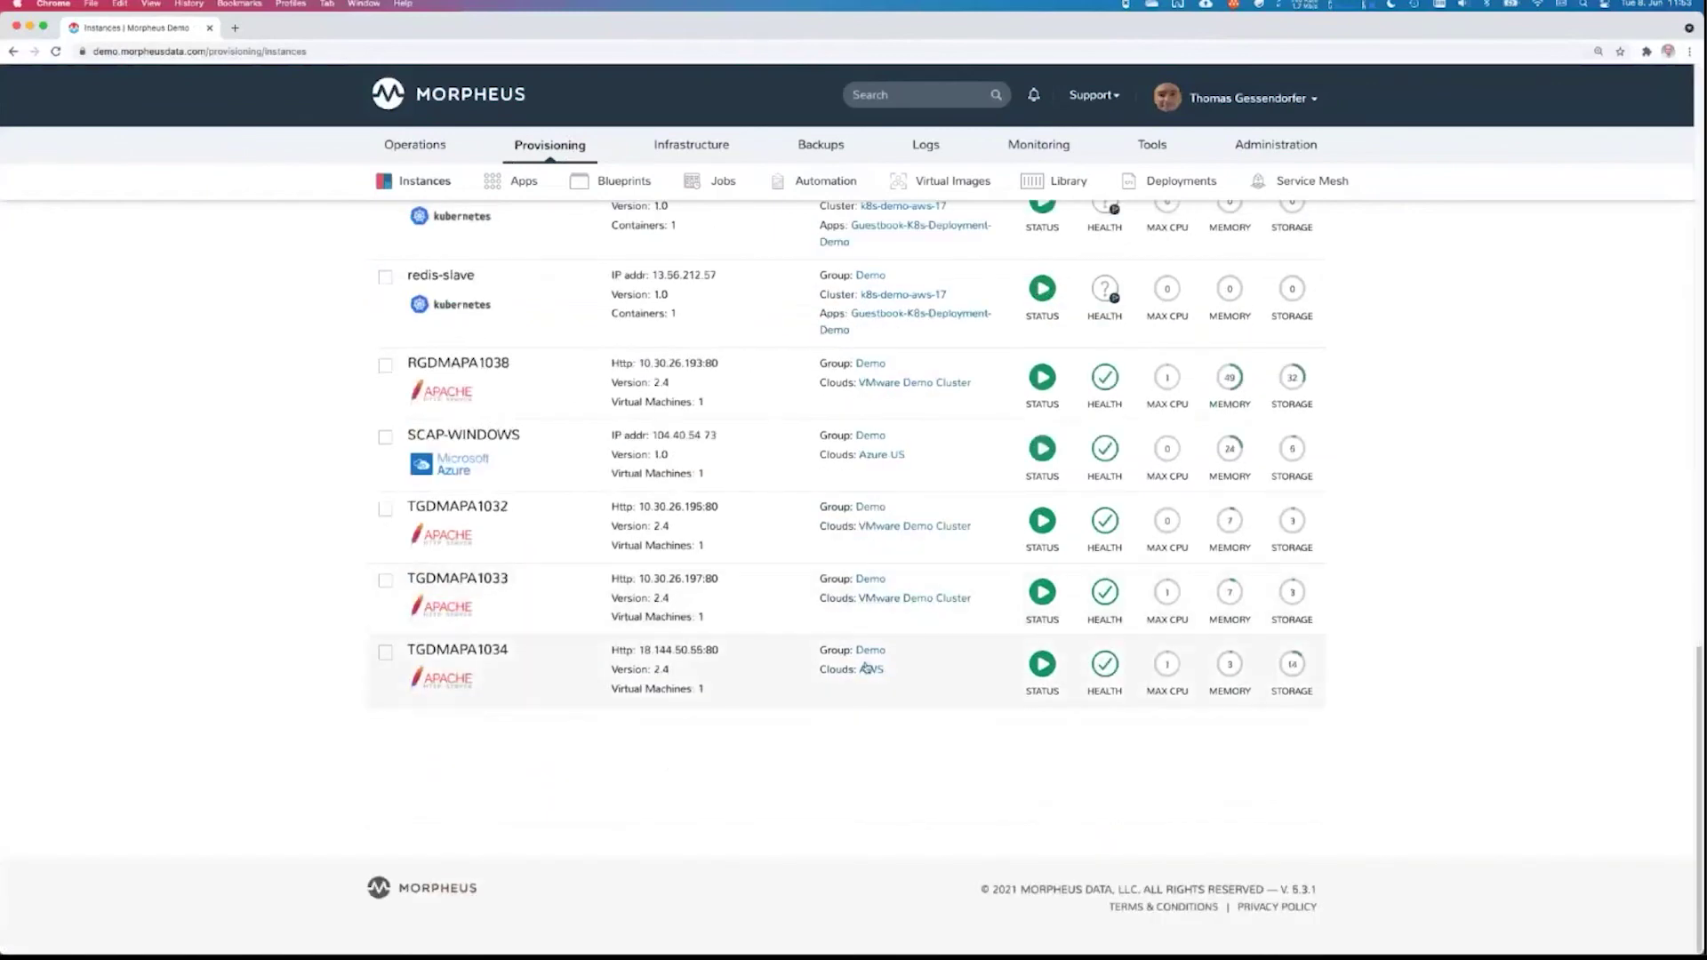
pyautogui.click(550, 543)
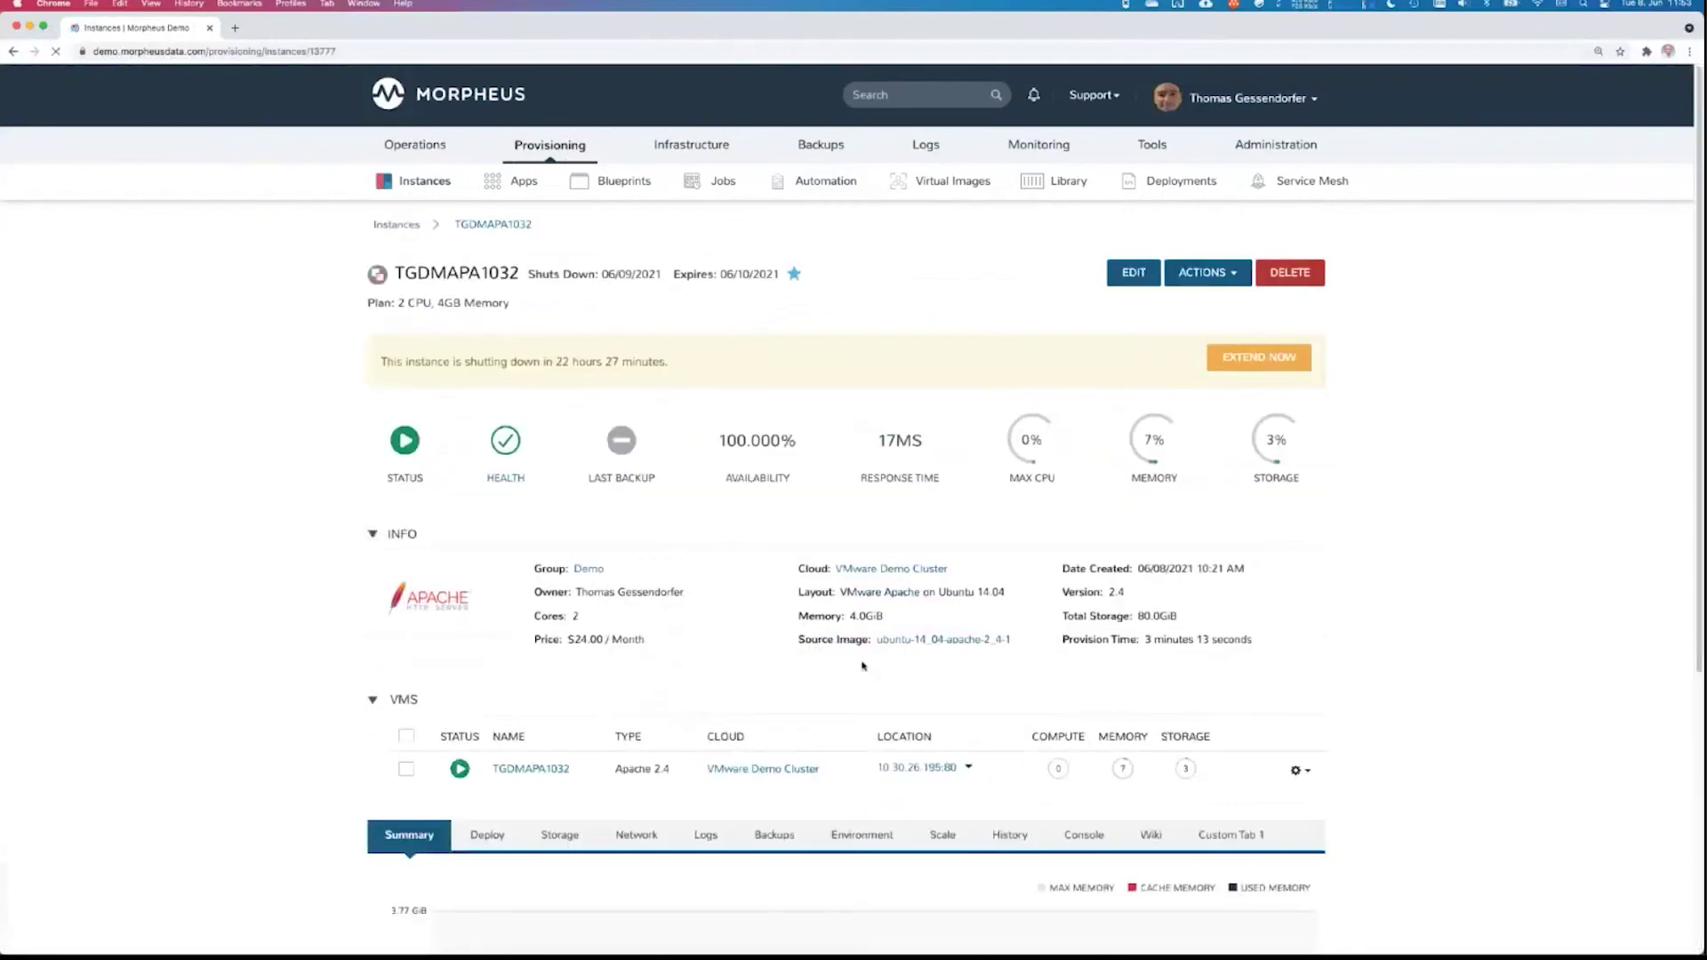
pyautogui.scroll(-1, 1341, 583)
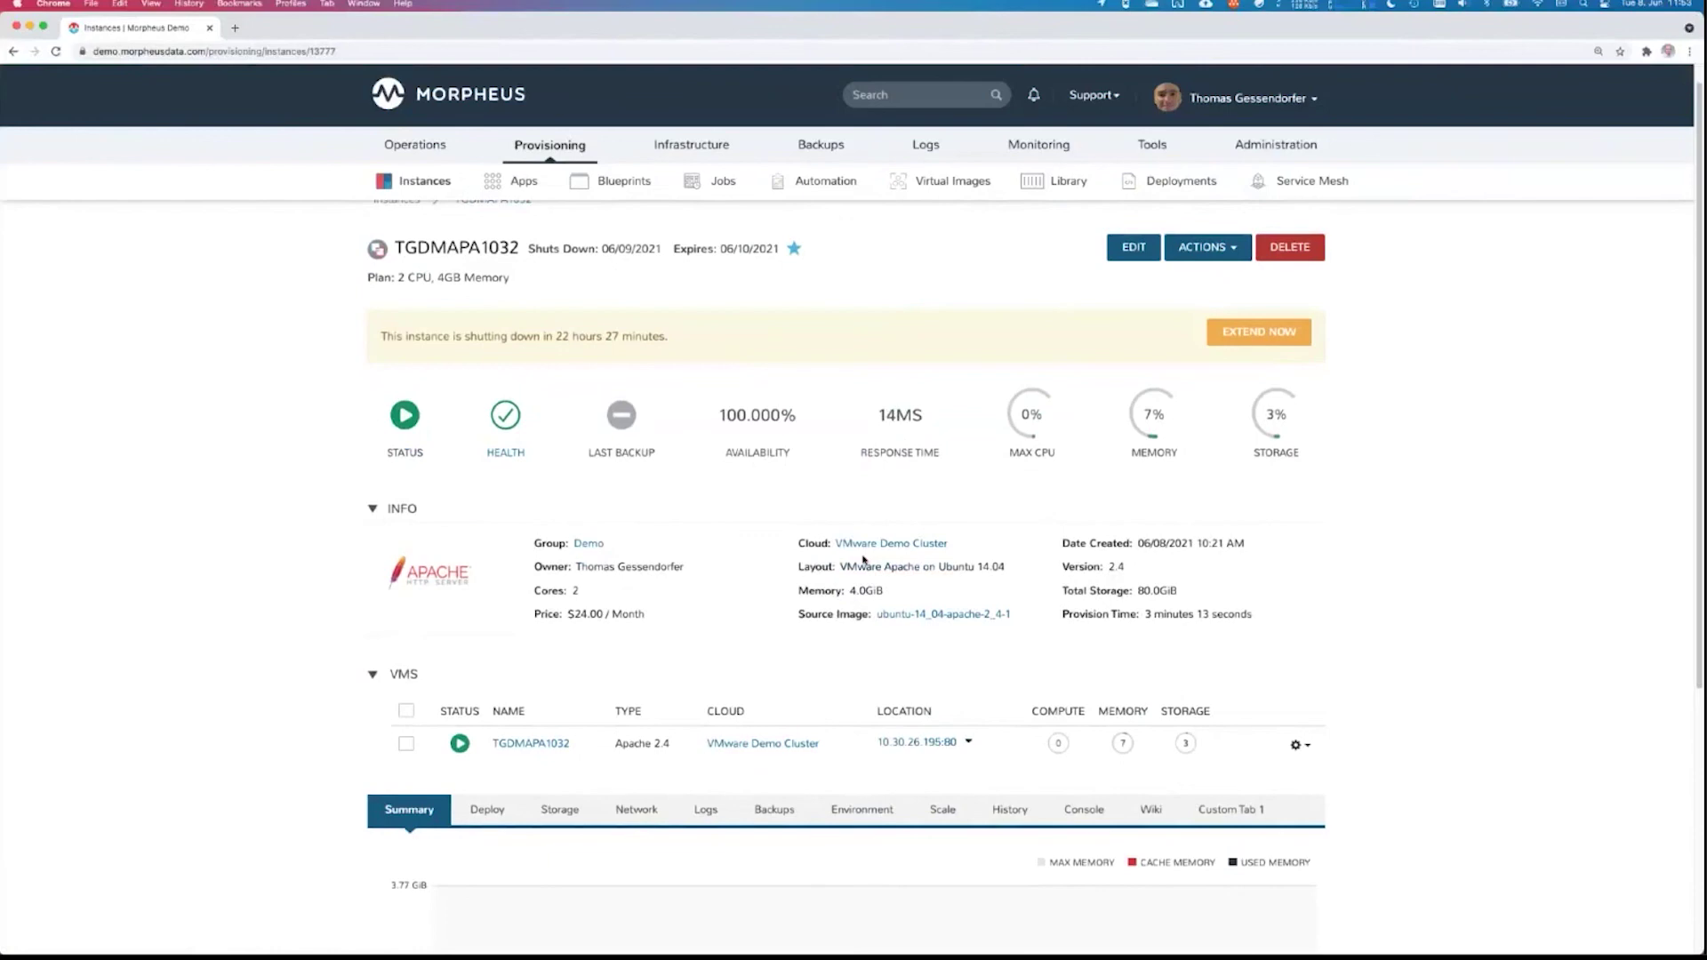
# Try to open the web address of the TGDMAPA1032 VM, and return to the provisioning instance list
pyautogui.click(908, 743)
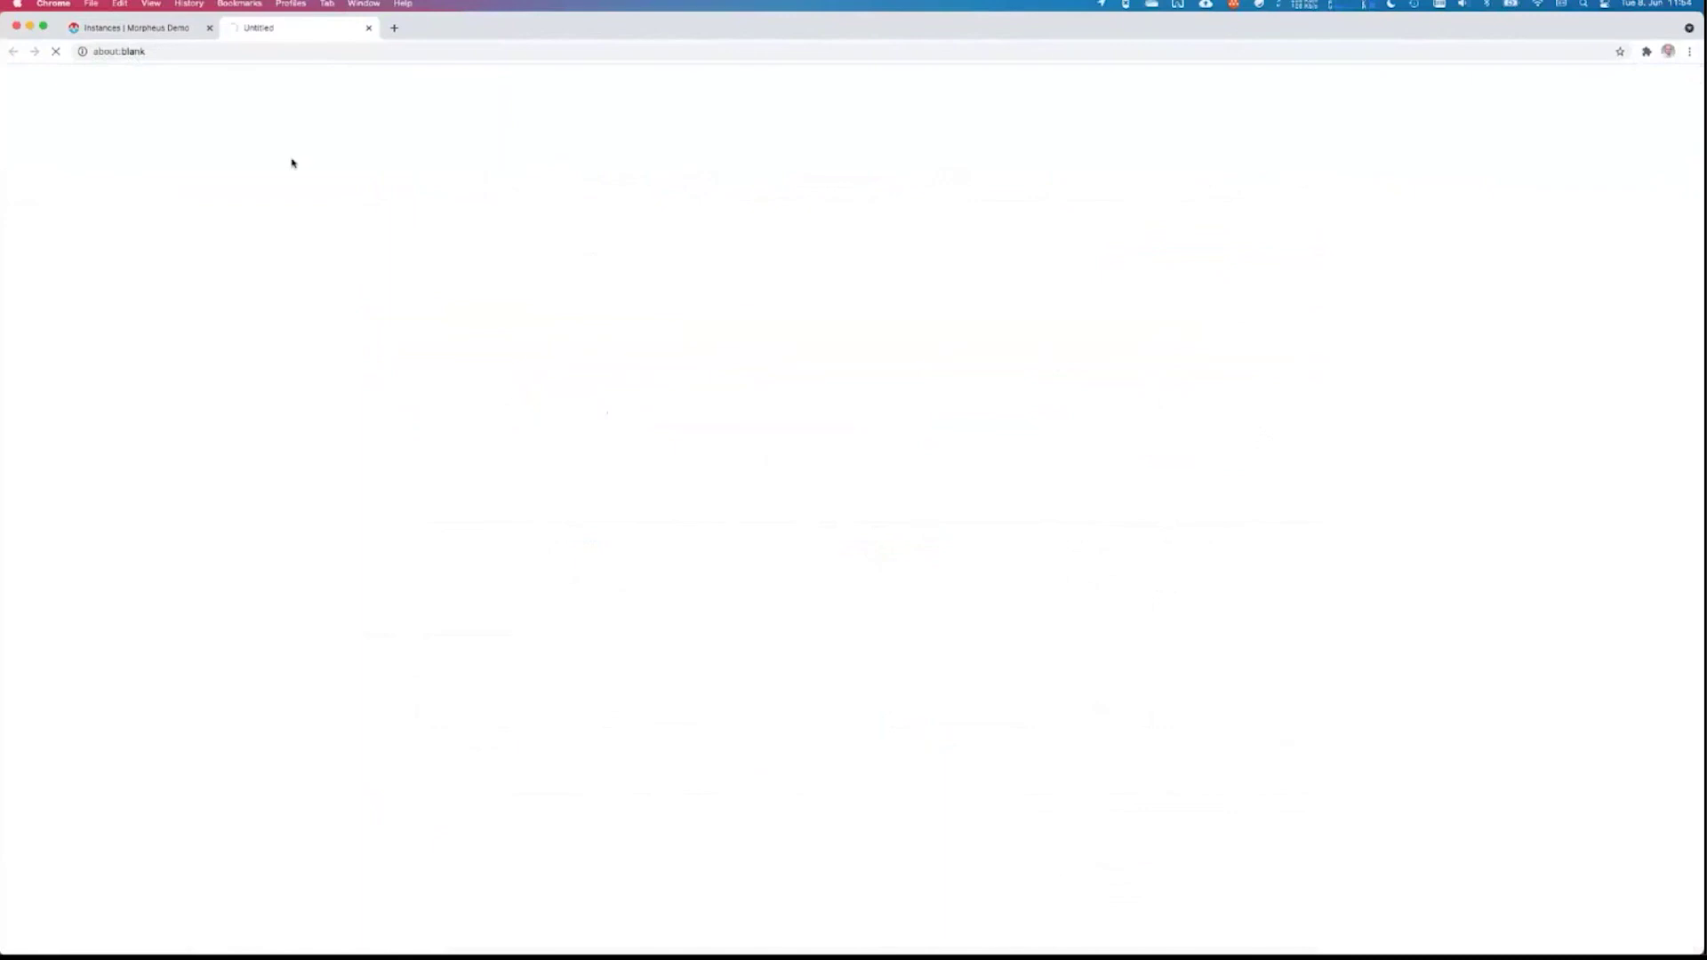
pyautogui.click(184, 32)
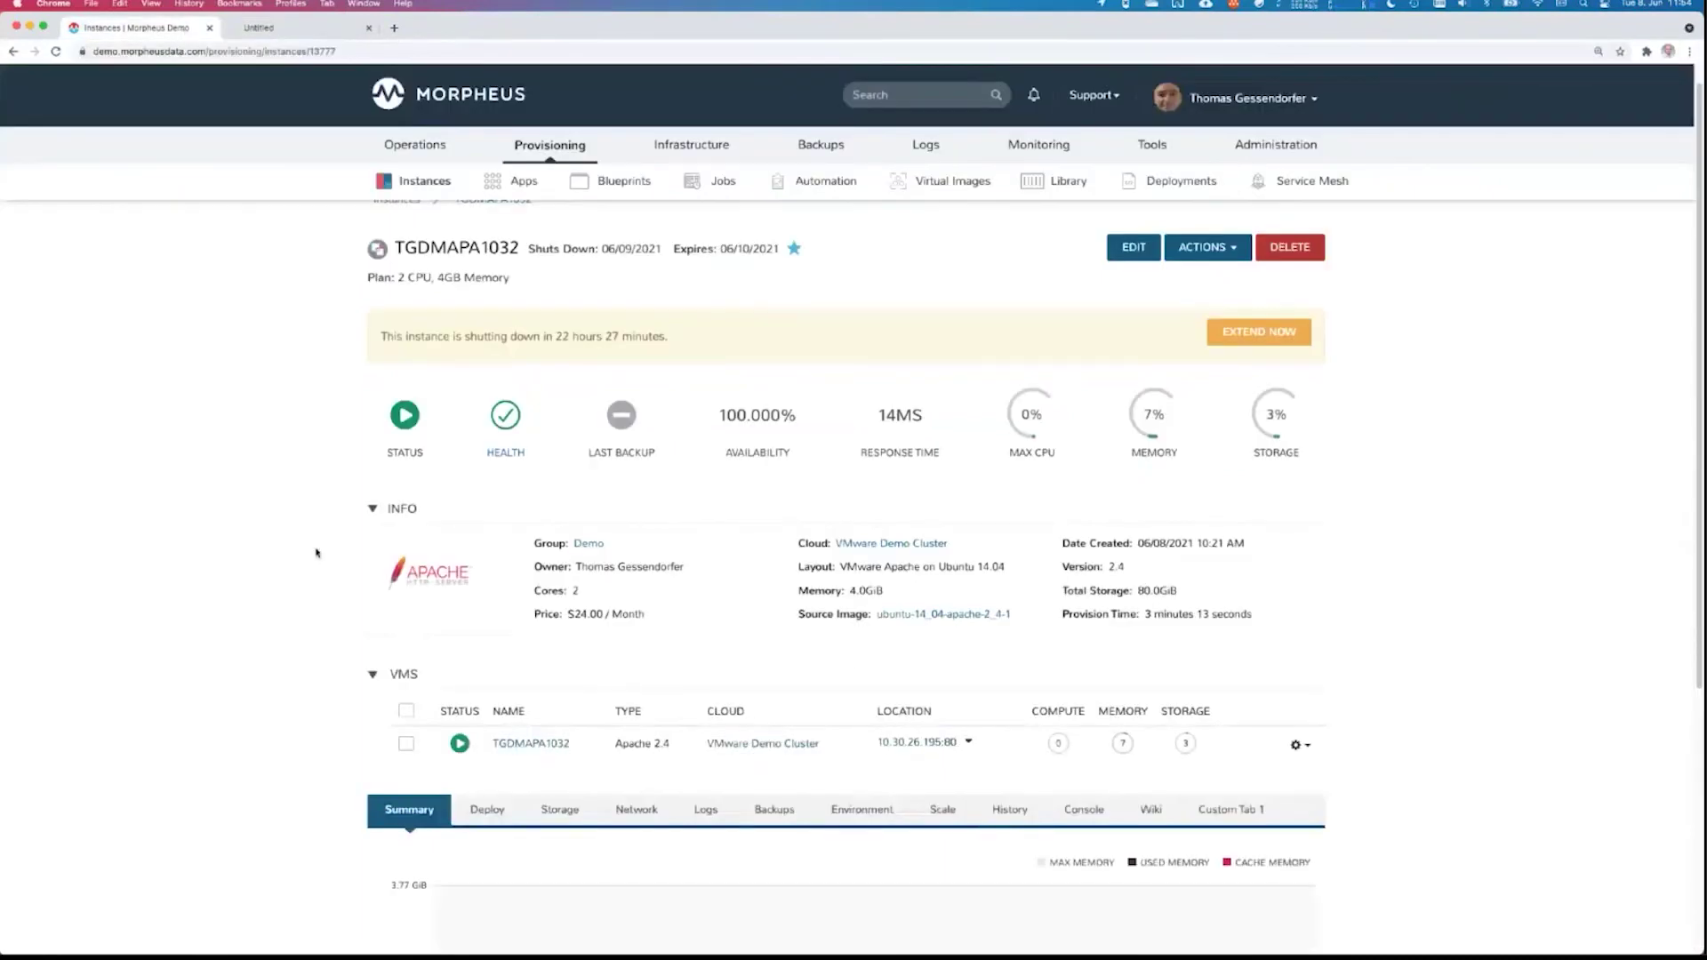
pyautogui.press('super+bracketleft')
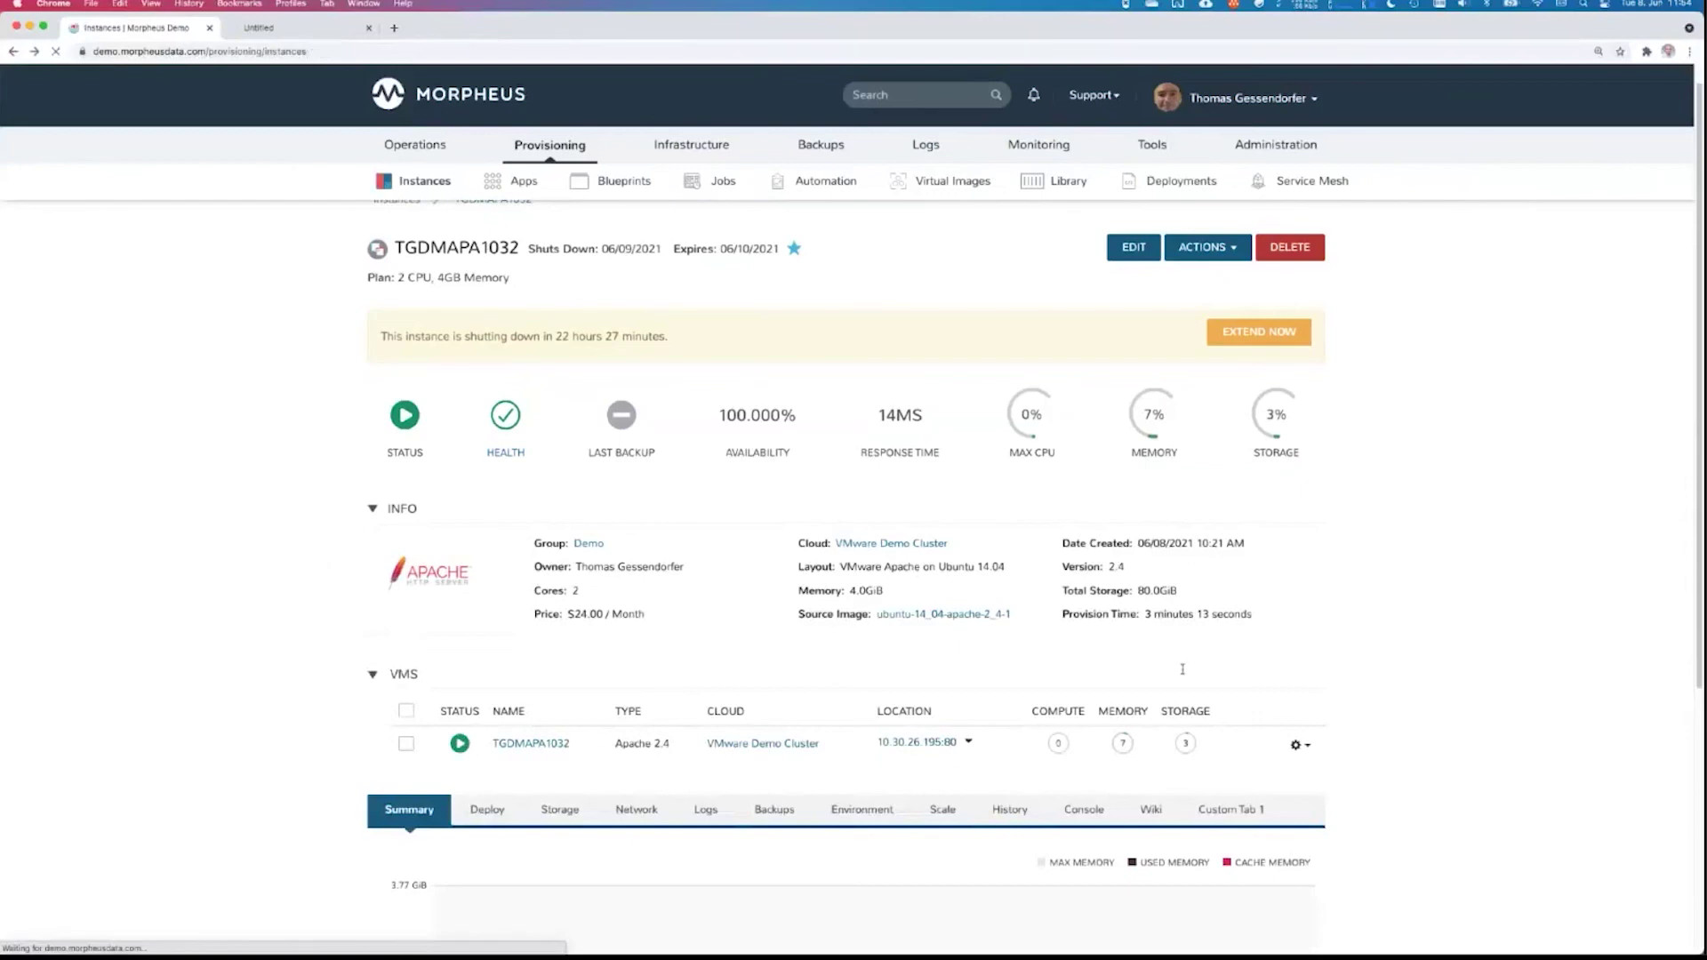
# Open the details of the TGDMAPA1034 instance from the provisioning instance list
pyautogui.scroll(-1, 776, 709)
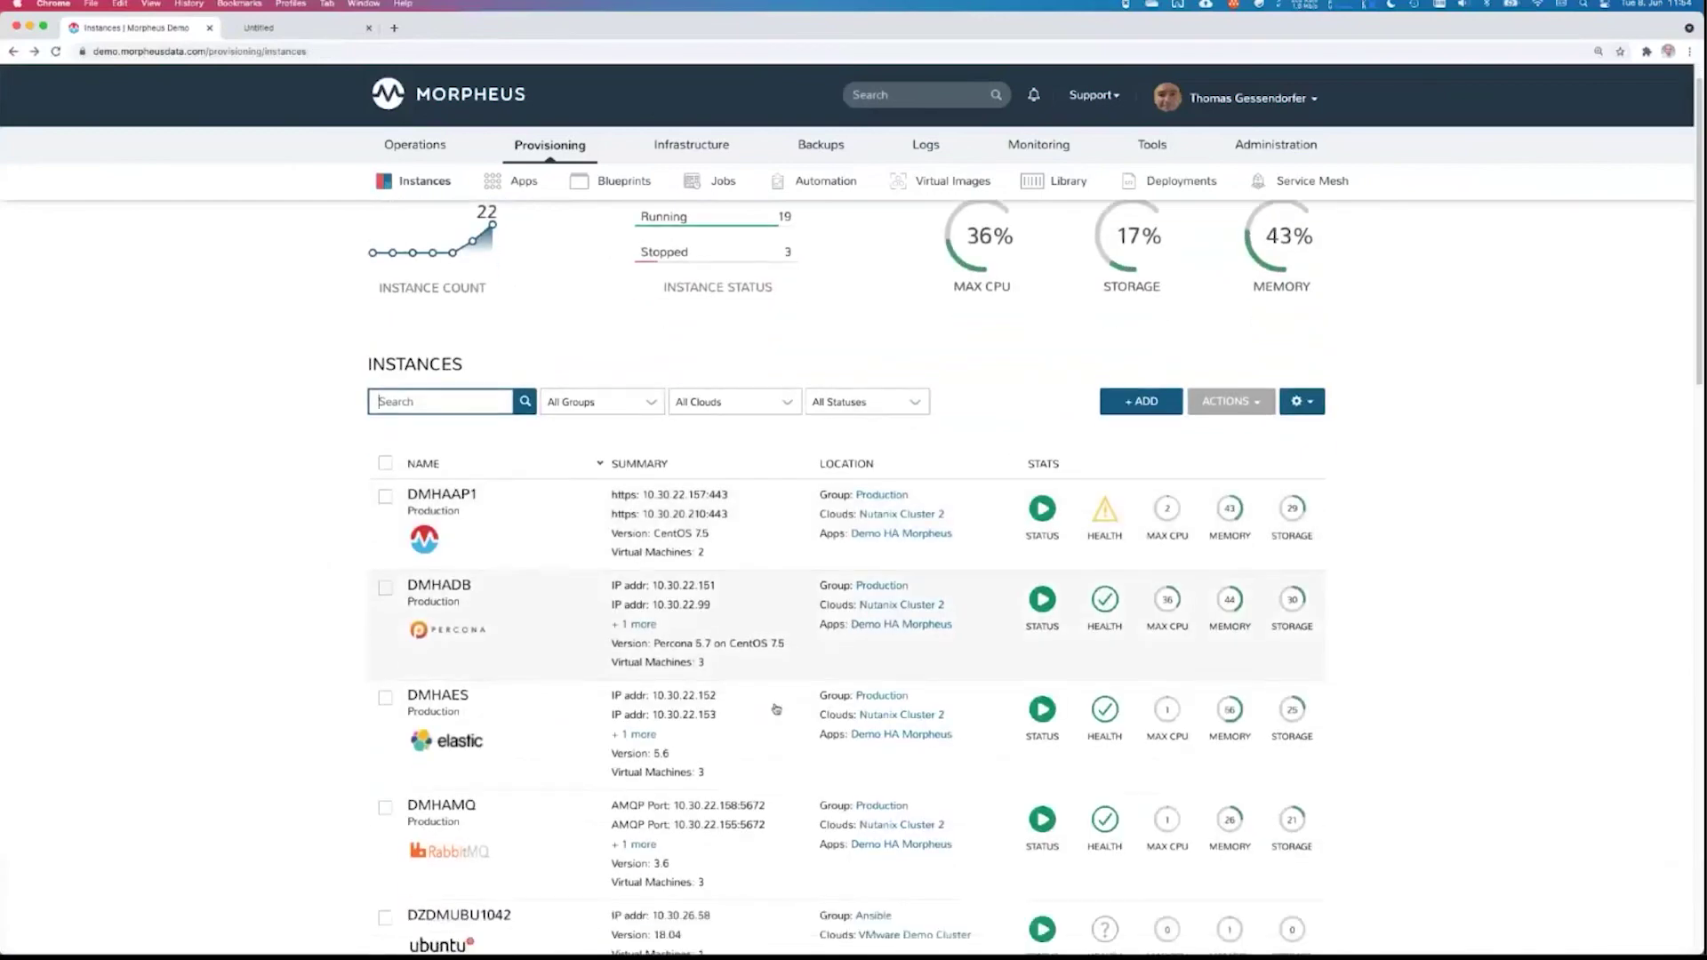
pyautogui.scroll(-20, 776, 708)
pyautogui.click(668, 690)
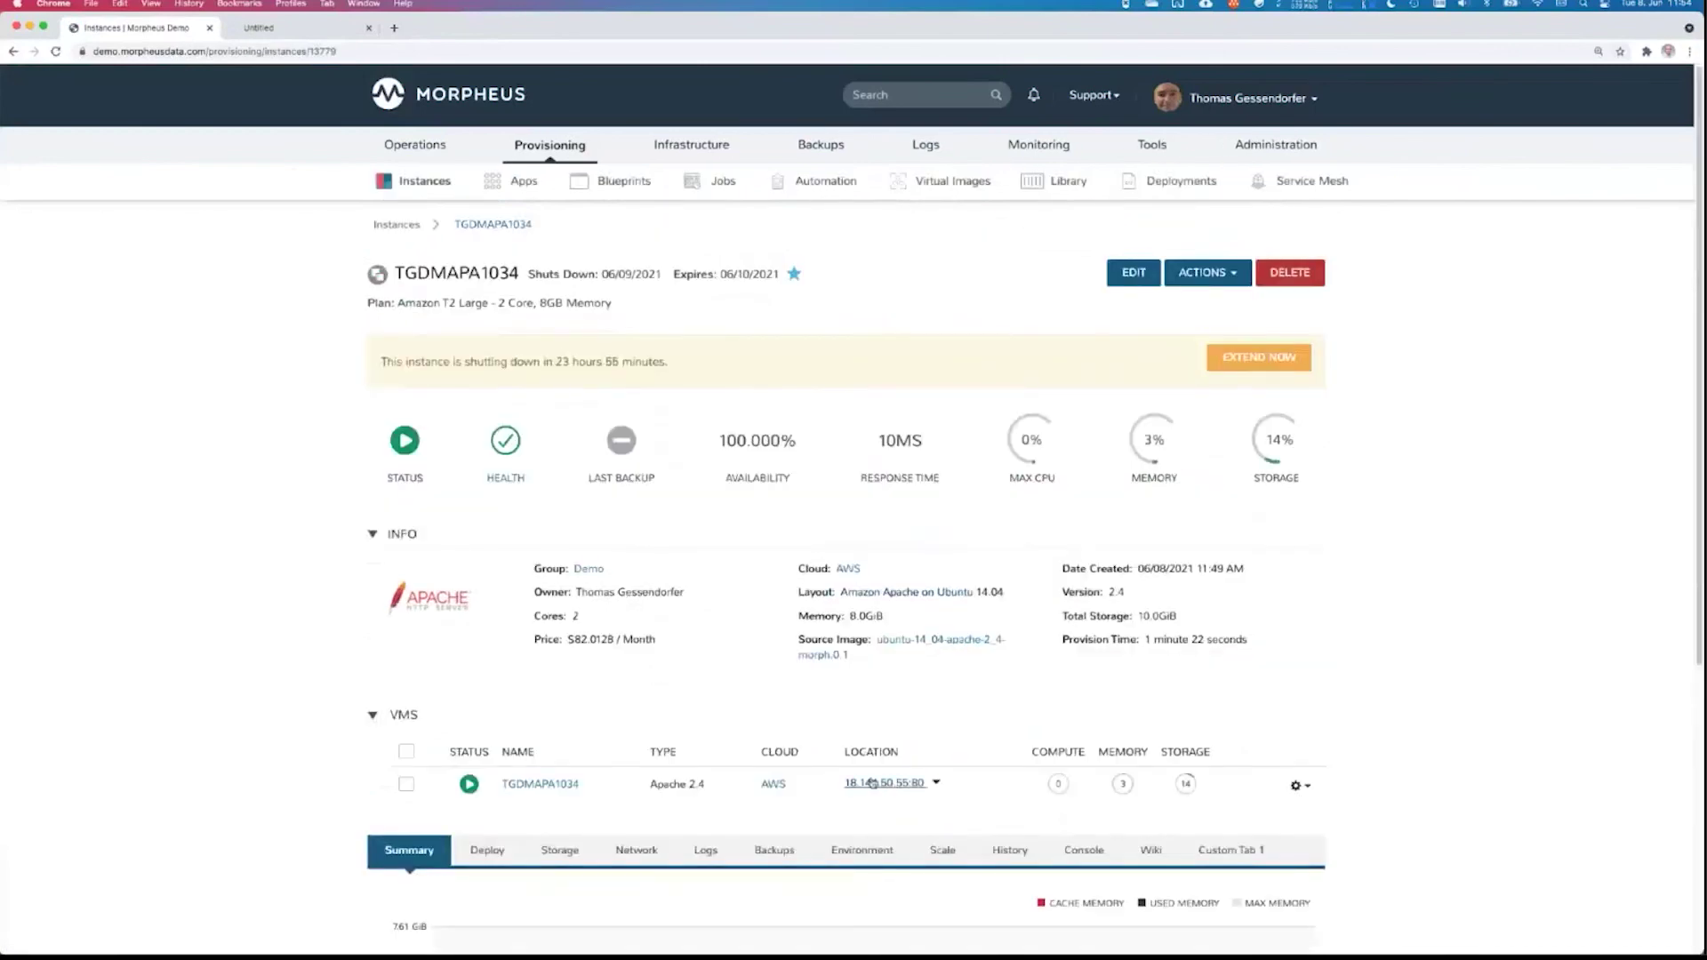
# View the Apache page at the TGDMAPA1034 VM's web address, close the leftover blank page, and return to the instance's VM details
pyautogui.click(871, 782)
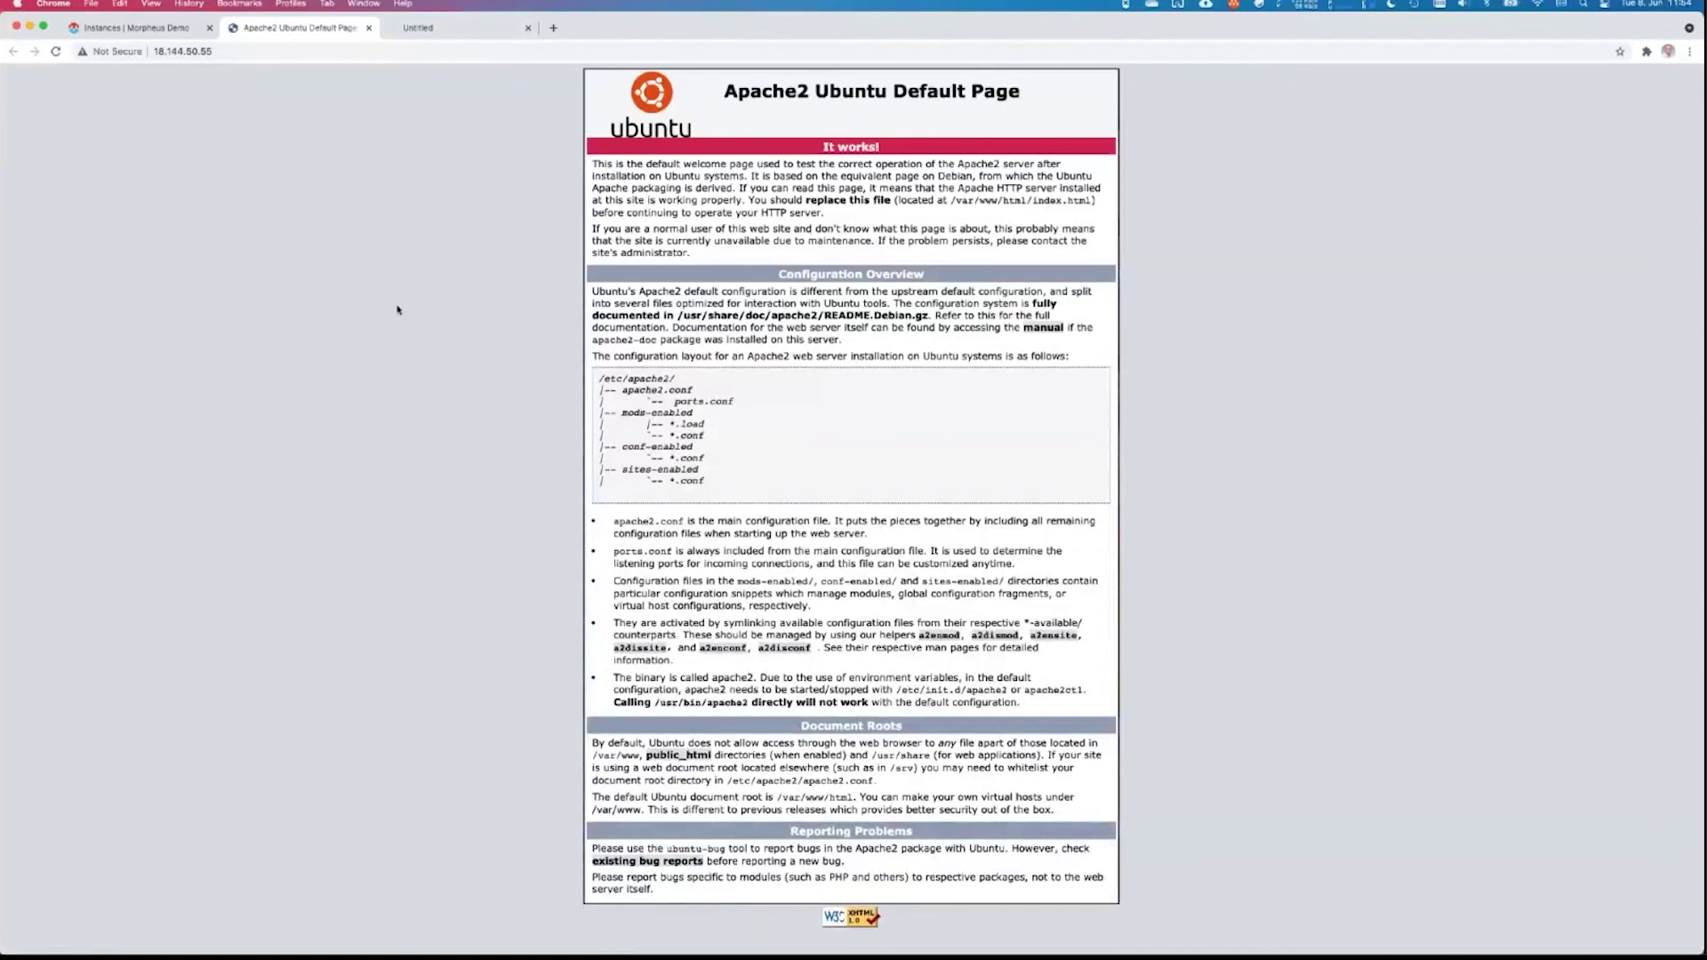
pyautogui.click(528, 29)
pyautogui.press('super+1')
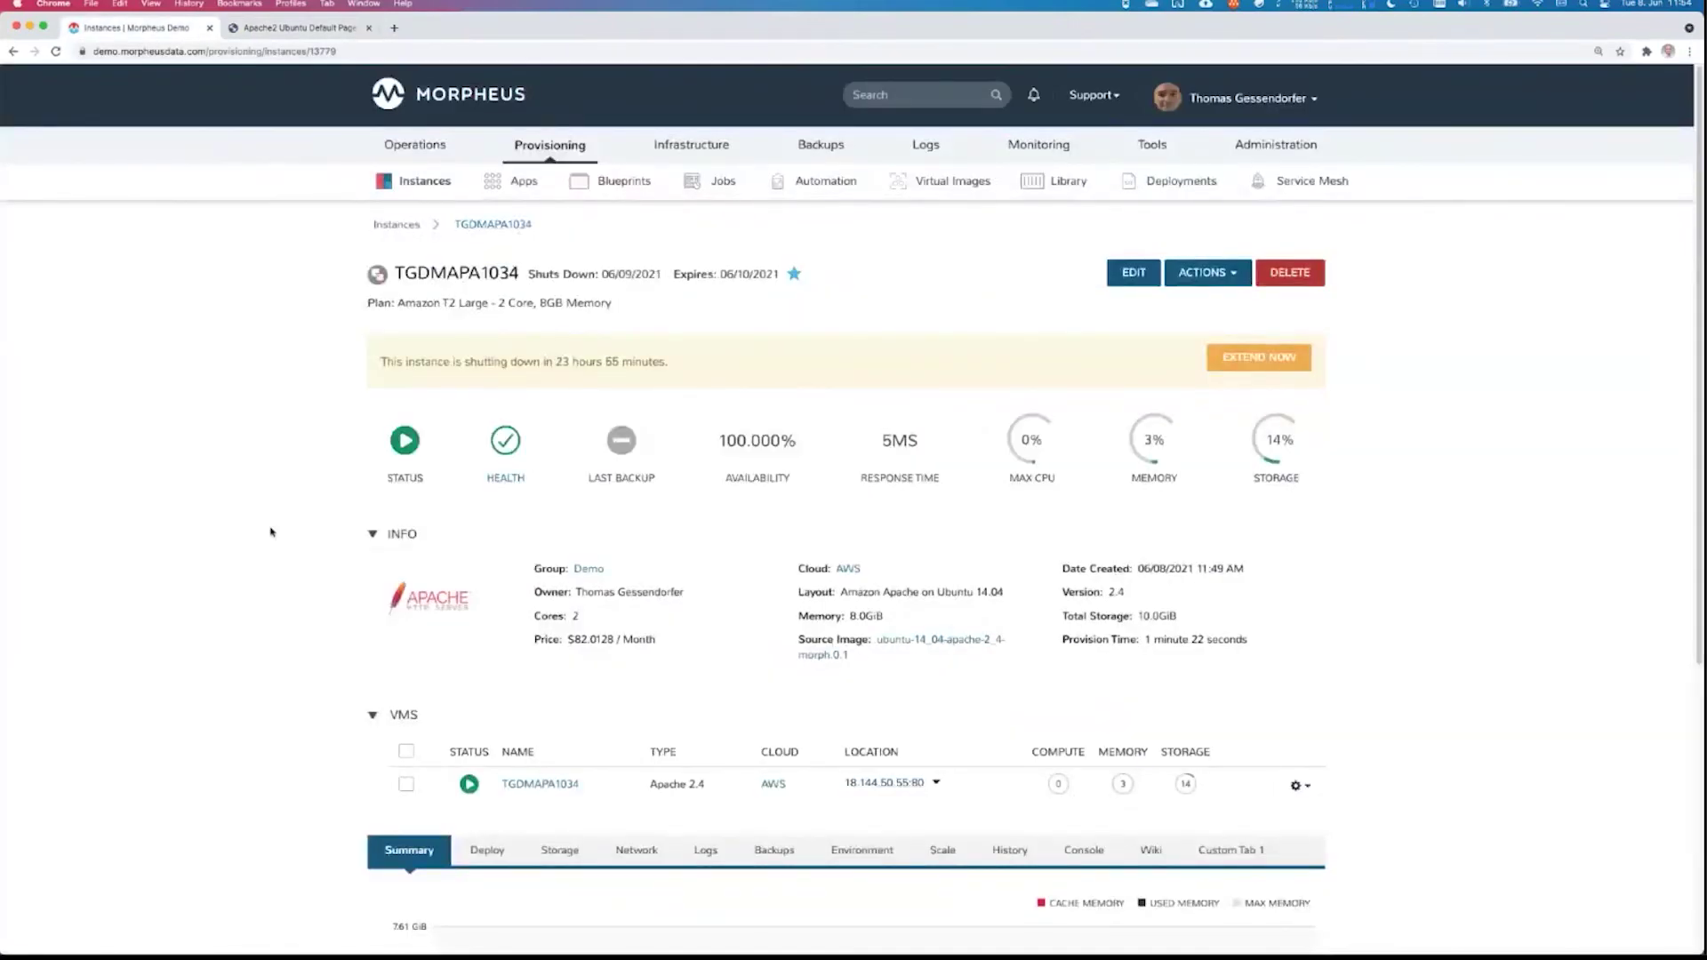
pyautogui.scroll(-2, 271, 531)
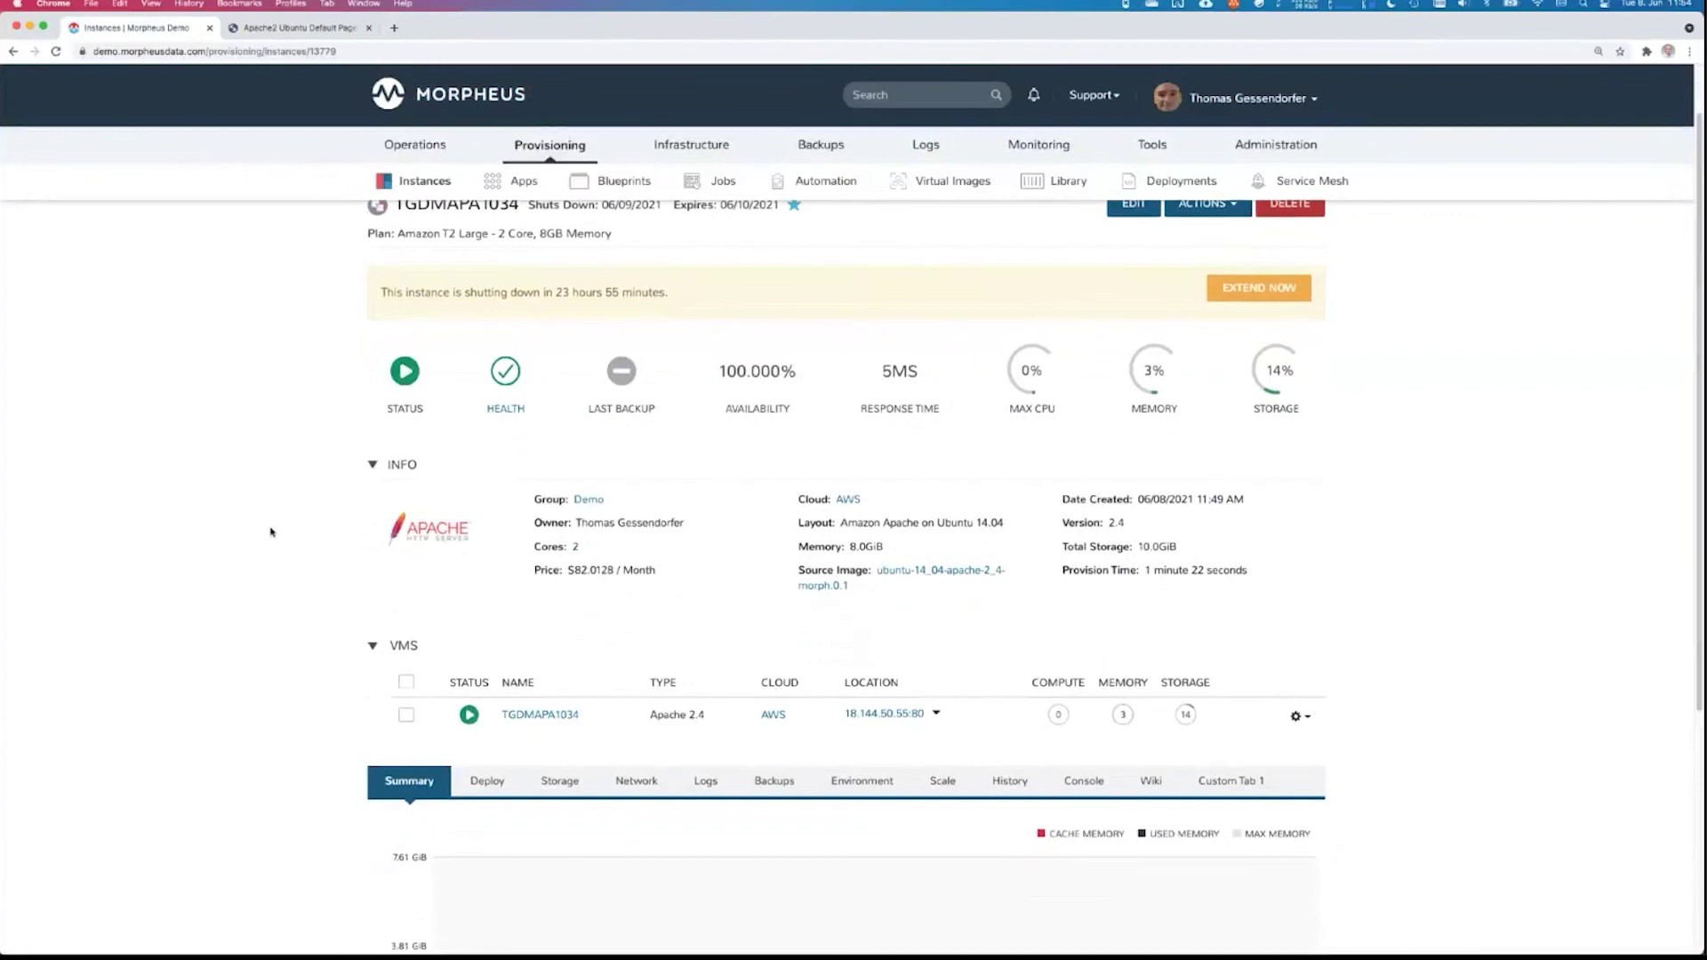